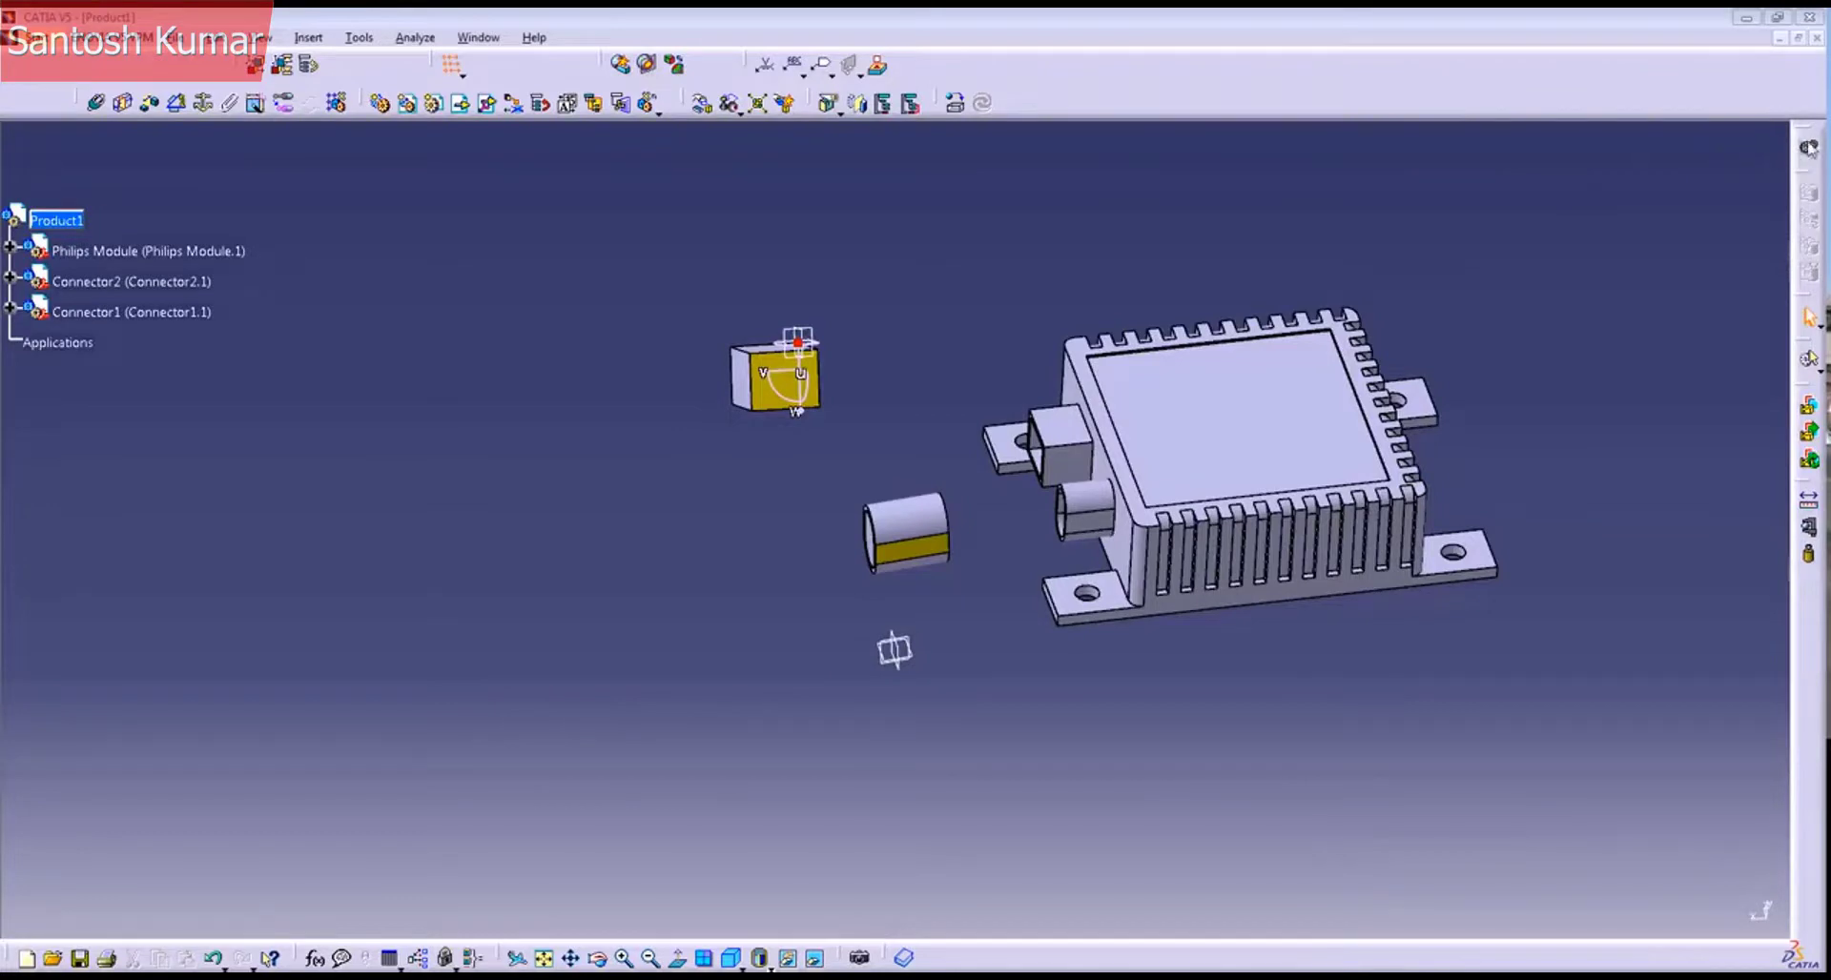
Step: Switch to the Electrical Assembly Design workbench
{"action": "left_click", "coordinate": [1809, 148]}
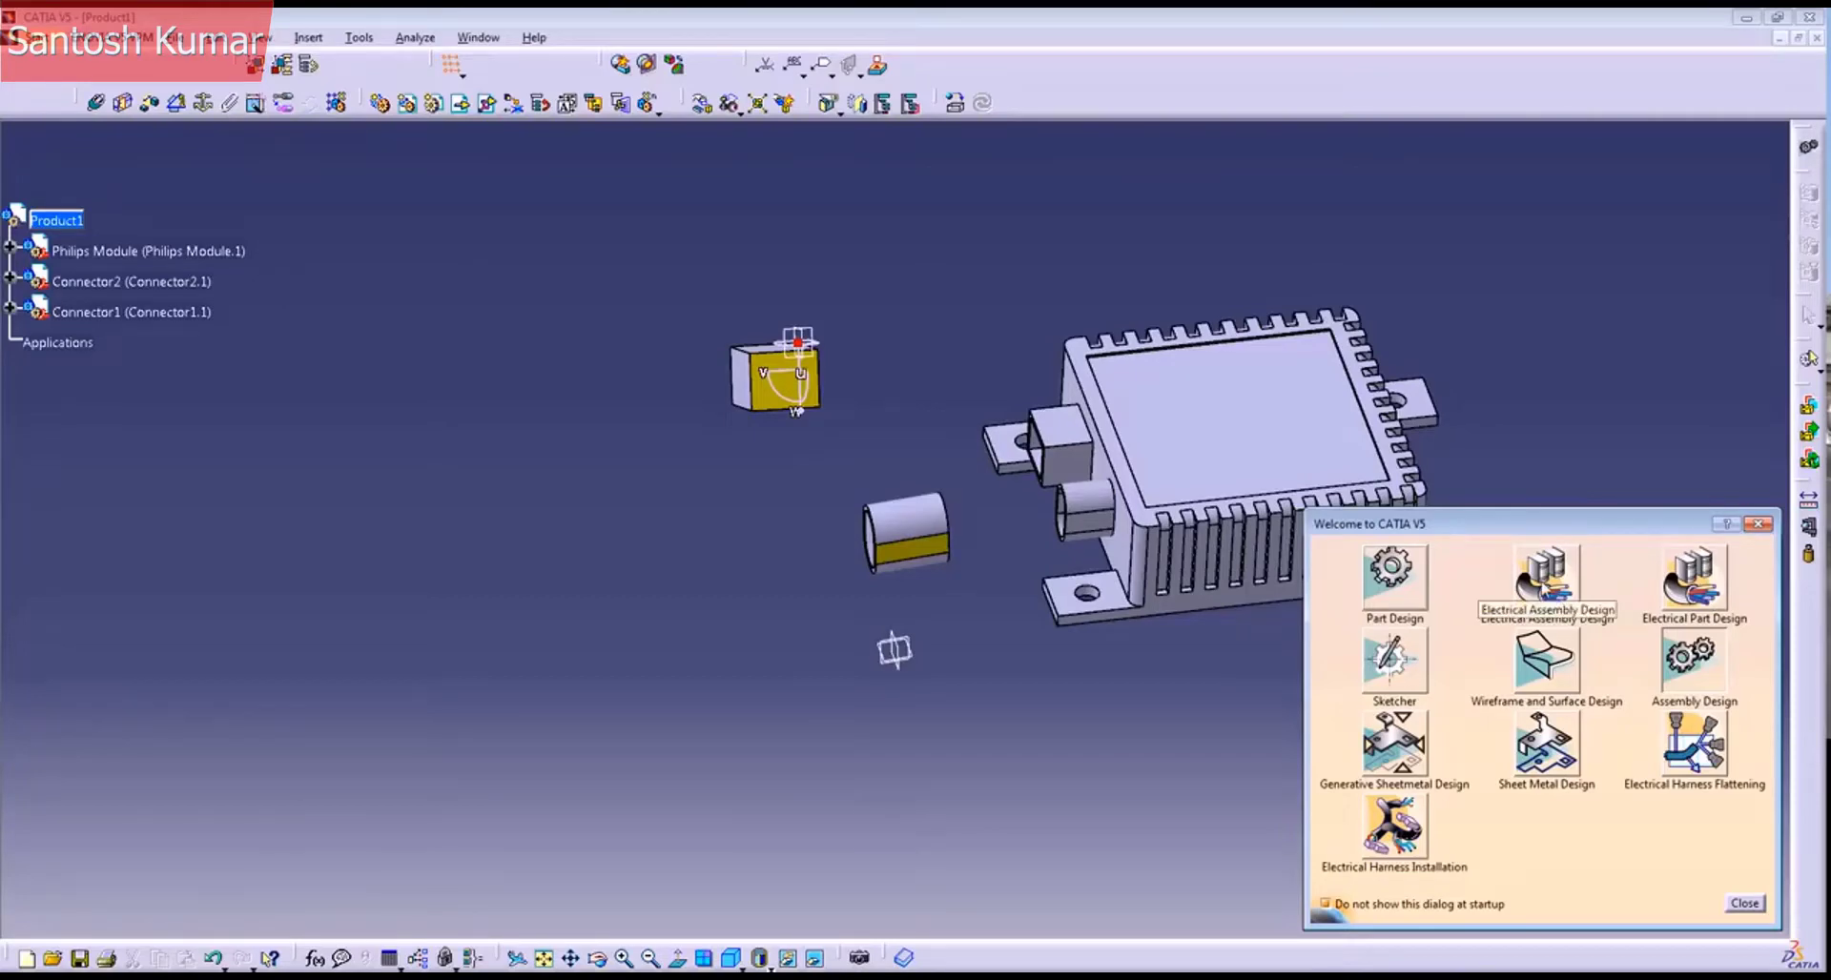
{"action": "left_click", "coordinate": [1543, 587]}
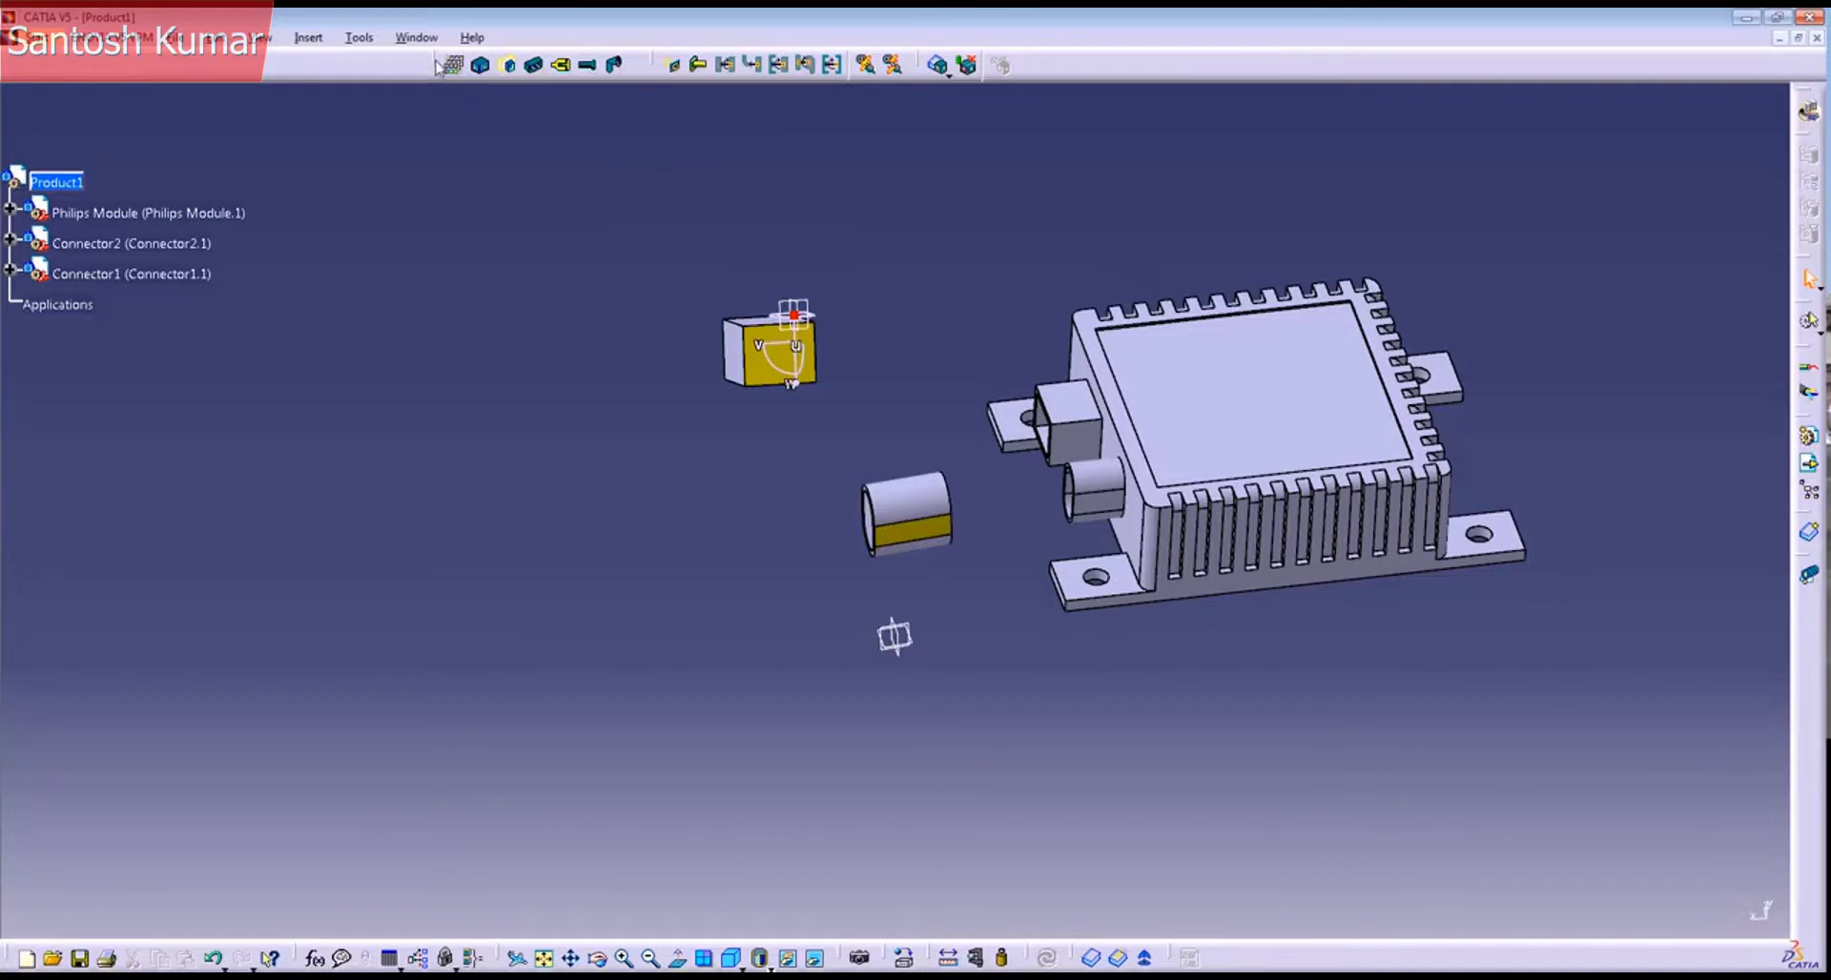
Step: Review the available Electrical Device Definition and Electrical Connection Point Definition commands
{"action": "left_click_drag", "start_coordinate": [436, 66], "coordinate": [472, 161]}
{"action": "left_click_drag", "start_coordinate": [659, 64], "coordinate": [732, 175]}
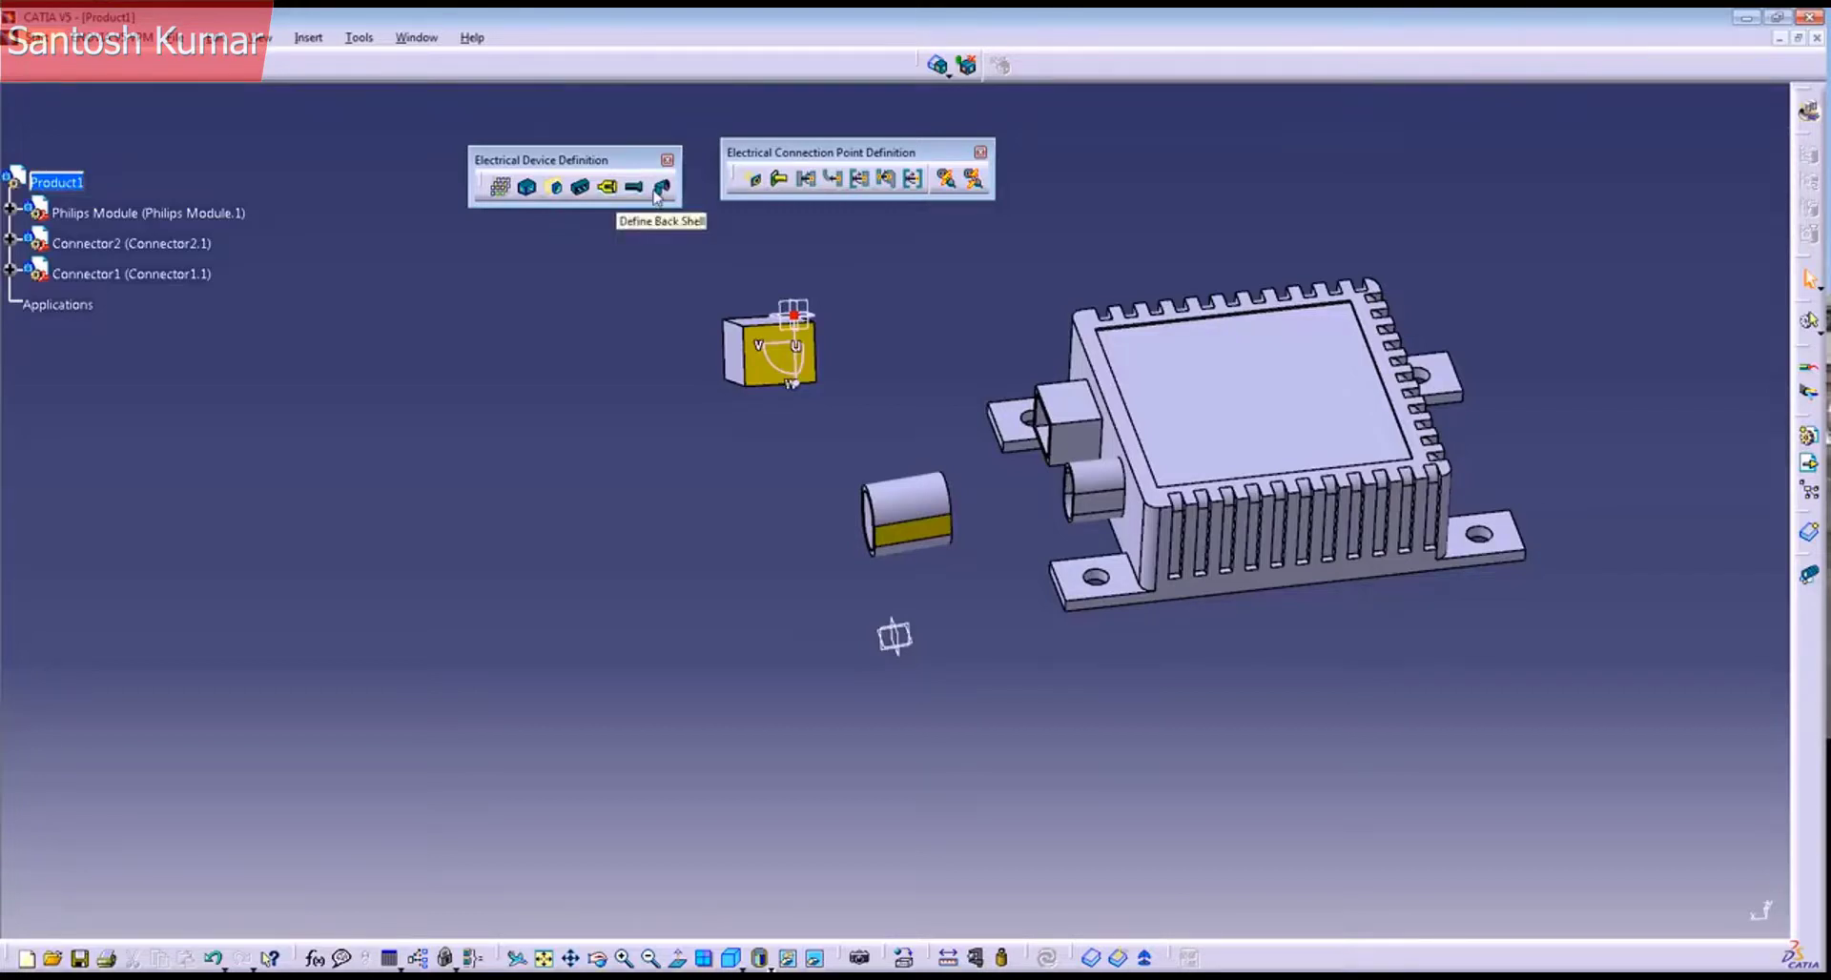
{"action": "left_click_drag", "start_coordinate": [534, 159], "coordinate": [436, 43]}
{"action": "left_click_drag", "start_coordinate": [752, 164], "coordinate": [721, 172]}
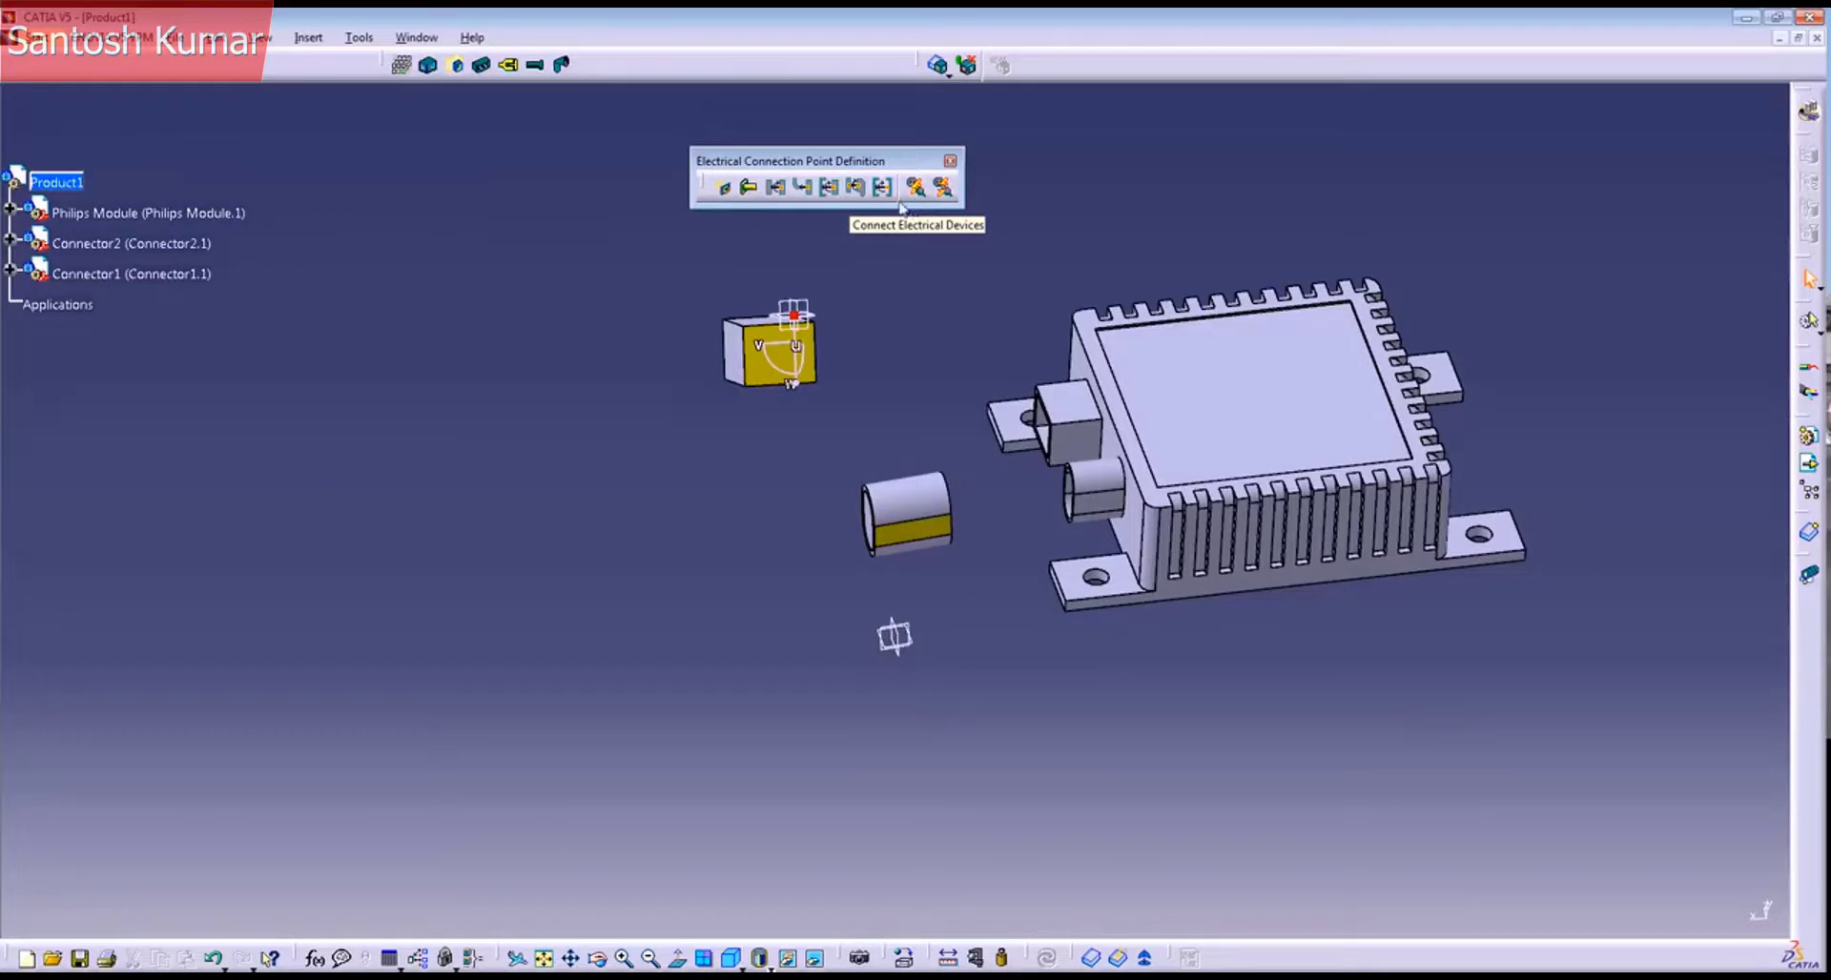
{"action": "left_click_drag", "start_coordinate": [831, 161], "coordinate": [721, 52]}
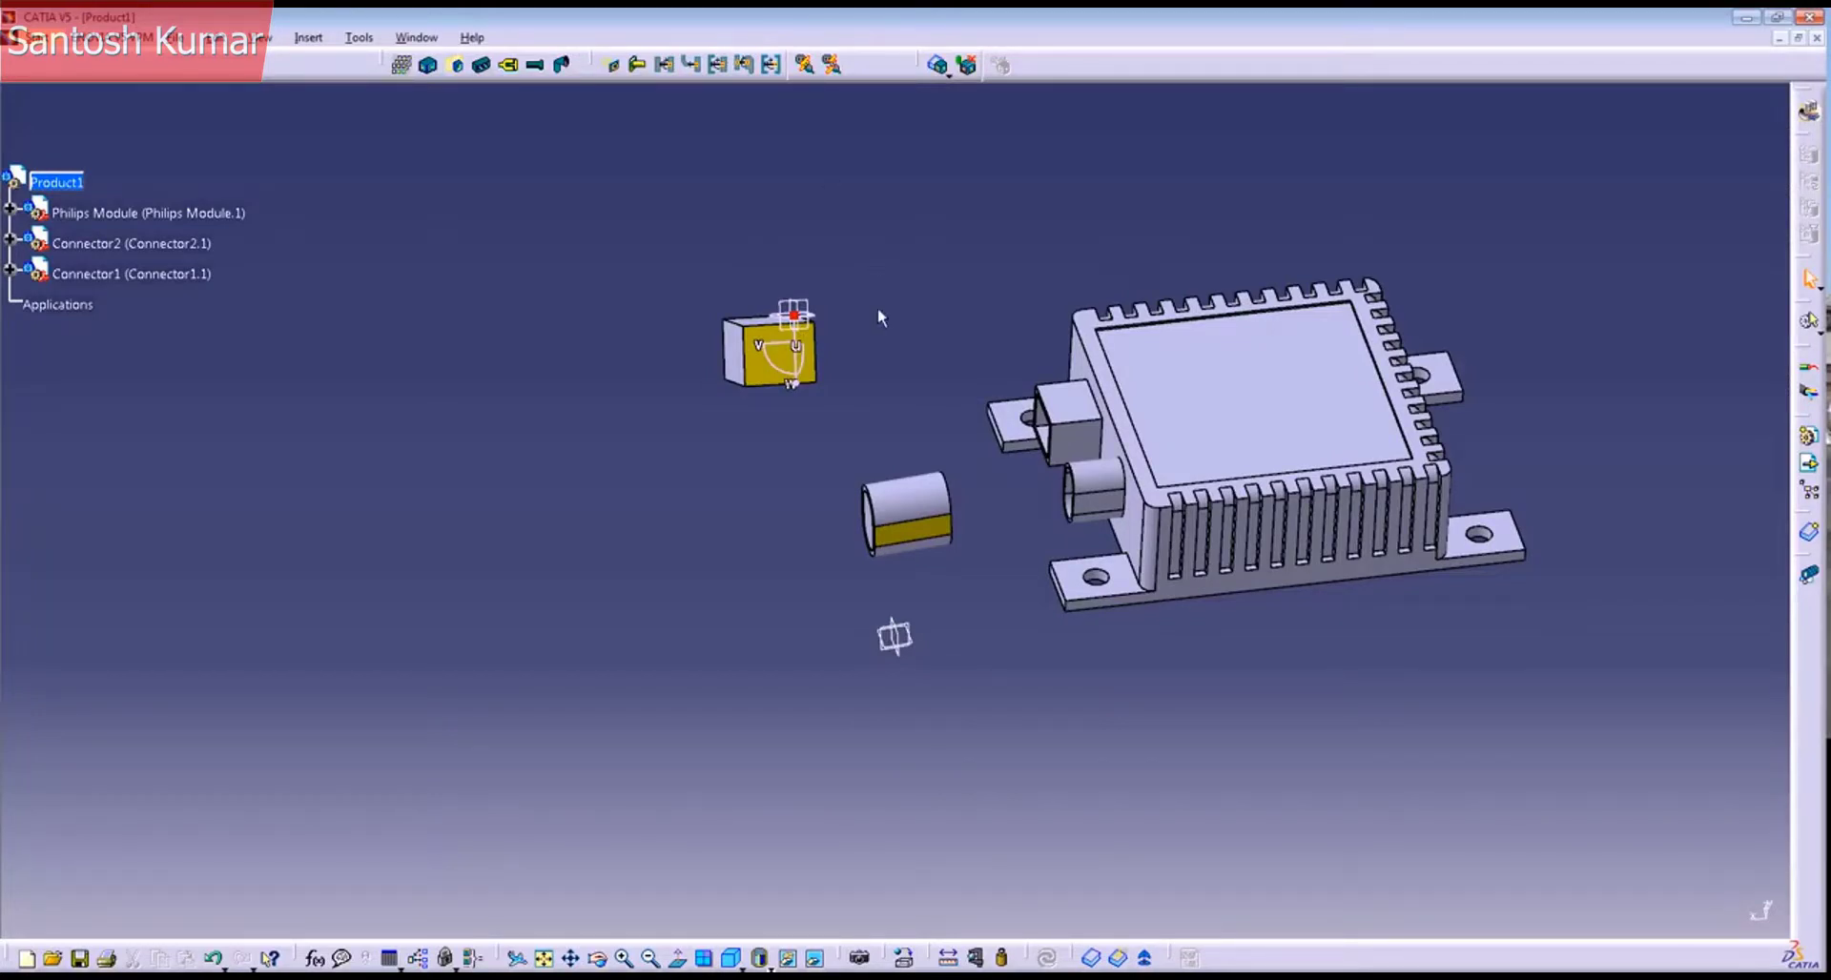
Step: Define the Philips Module as electrical equipment, keeping Philips Module as its part number
{"action": "middle_click_drag", "start_coordinate": [946, 563], "coordinate": [947, 528]}
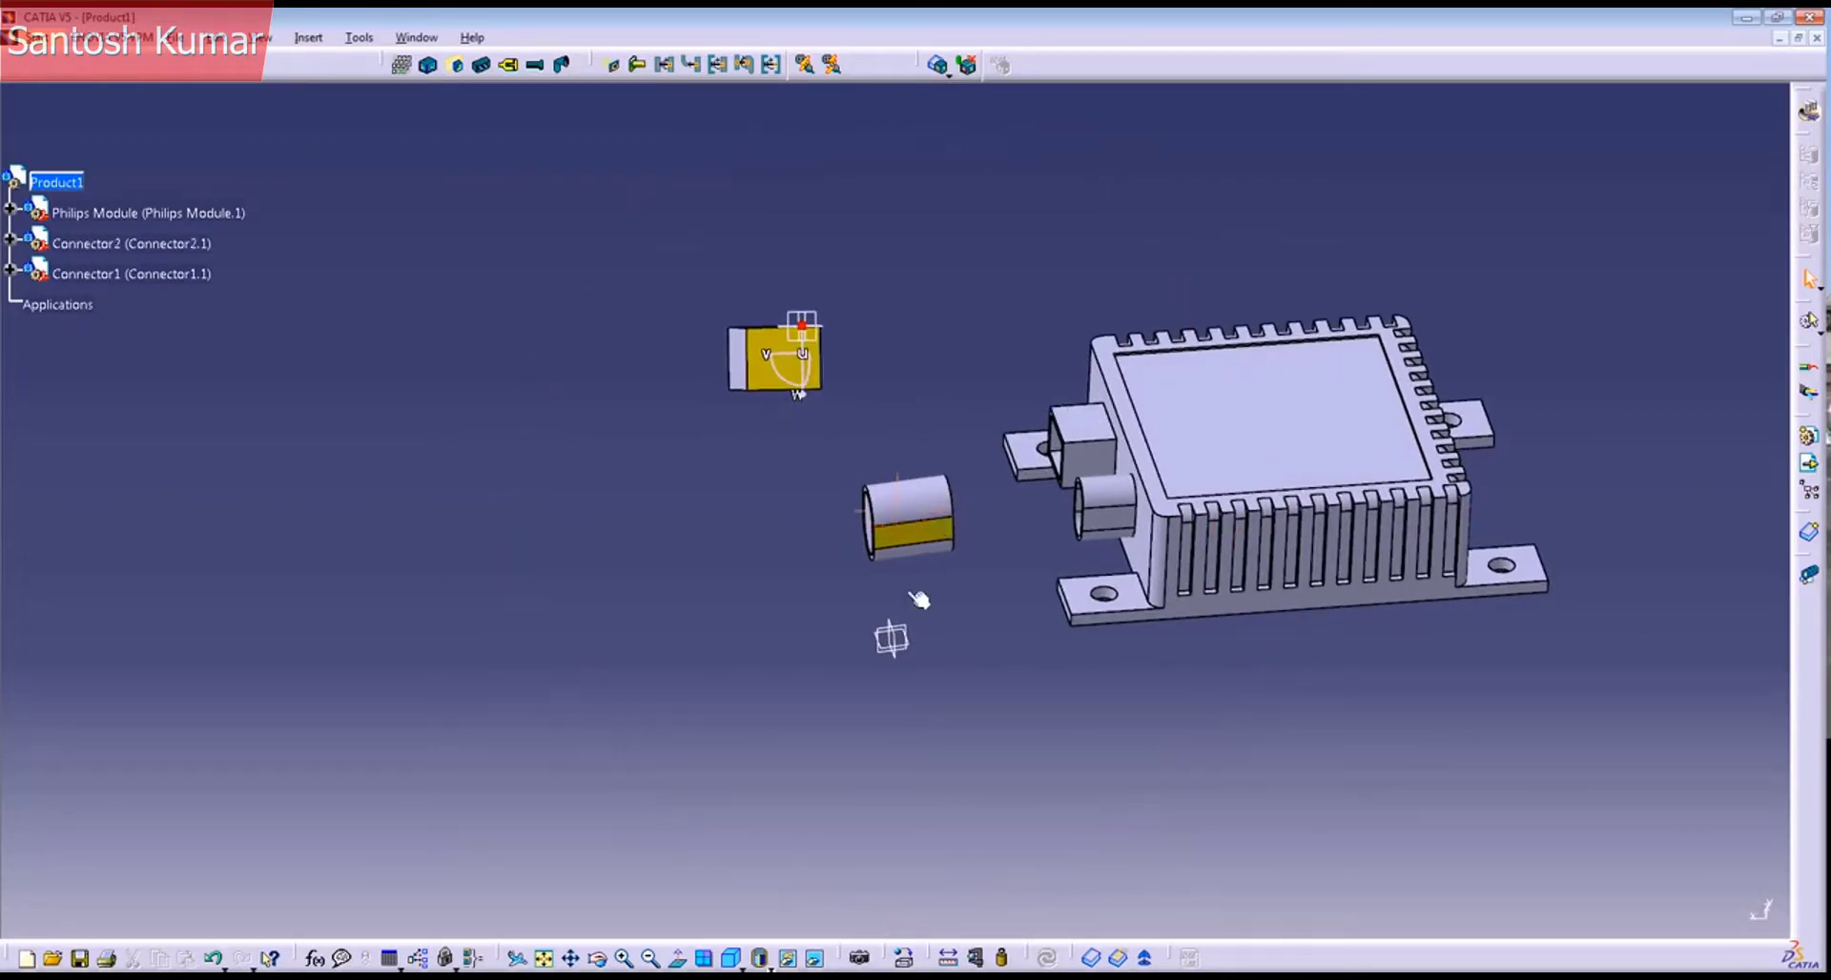
{"action": "mouse_move", "coordinate": [932, 601]}
{"action": "middle_mouse_down"}
{"action": "mouse_move", "coordinate": [944, 570]}
{"action": "mouse_move", "coordinate": [974, 574]}
{"action": "mouse_move", "coordinate": [908, 613]}
{"action": "middle_mouse_up"}
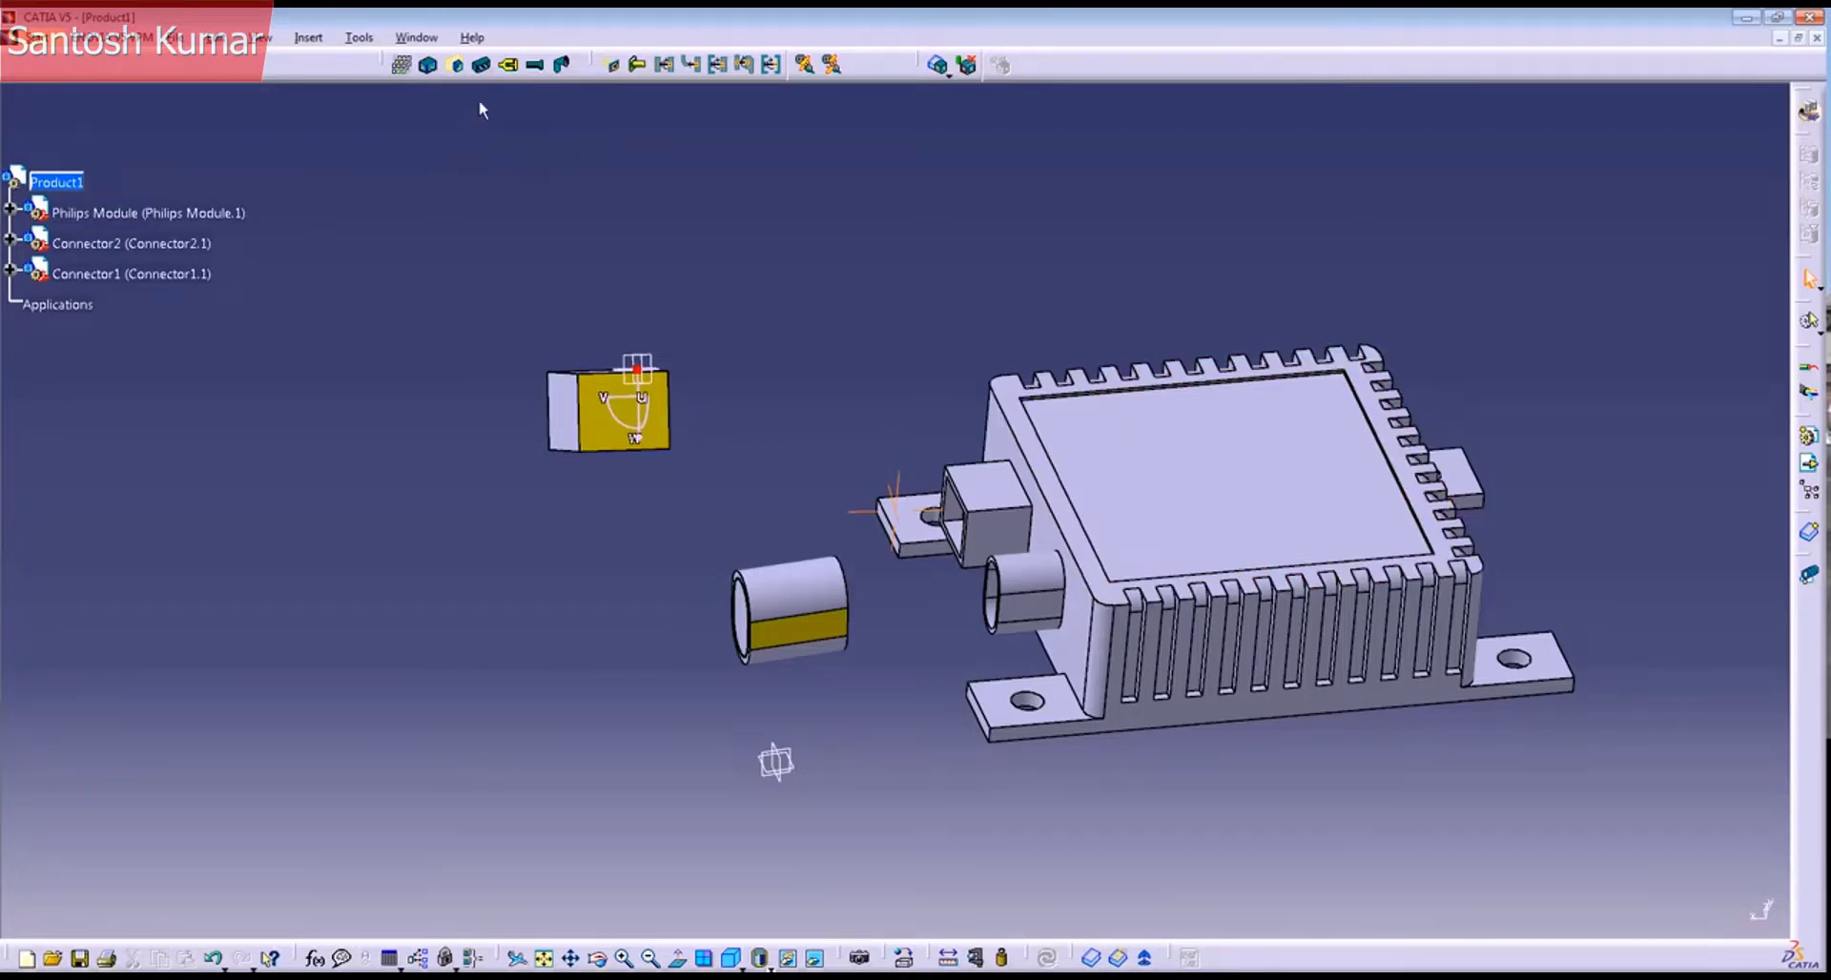
{"action": "left_click", "coordinate": [431, 67]}
{"action": "middle_click_drag", "start_coordinate": [1030, 475], "coordinate": [1063, 466]}
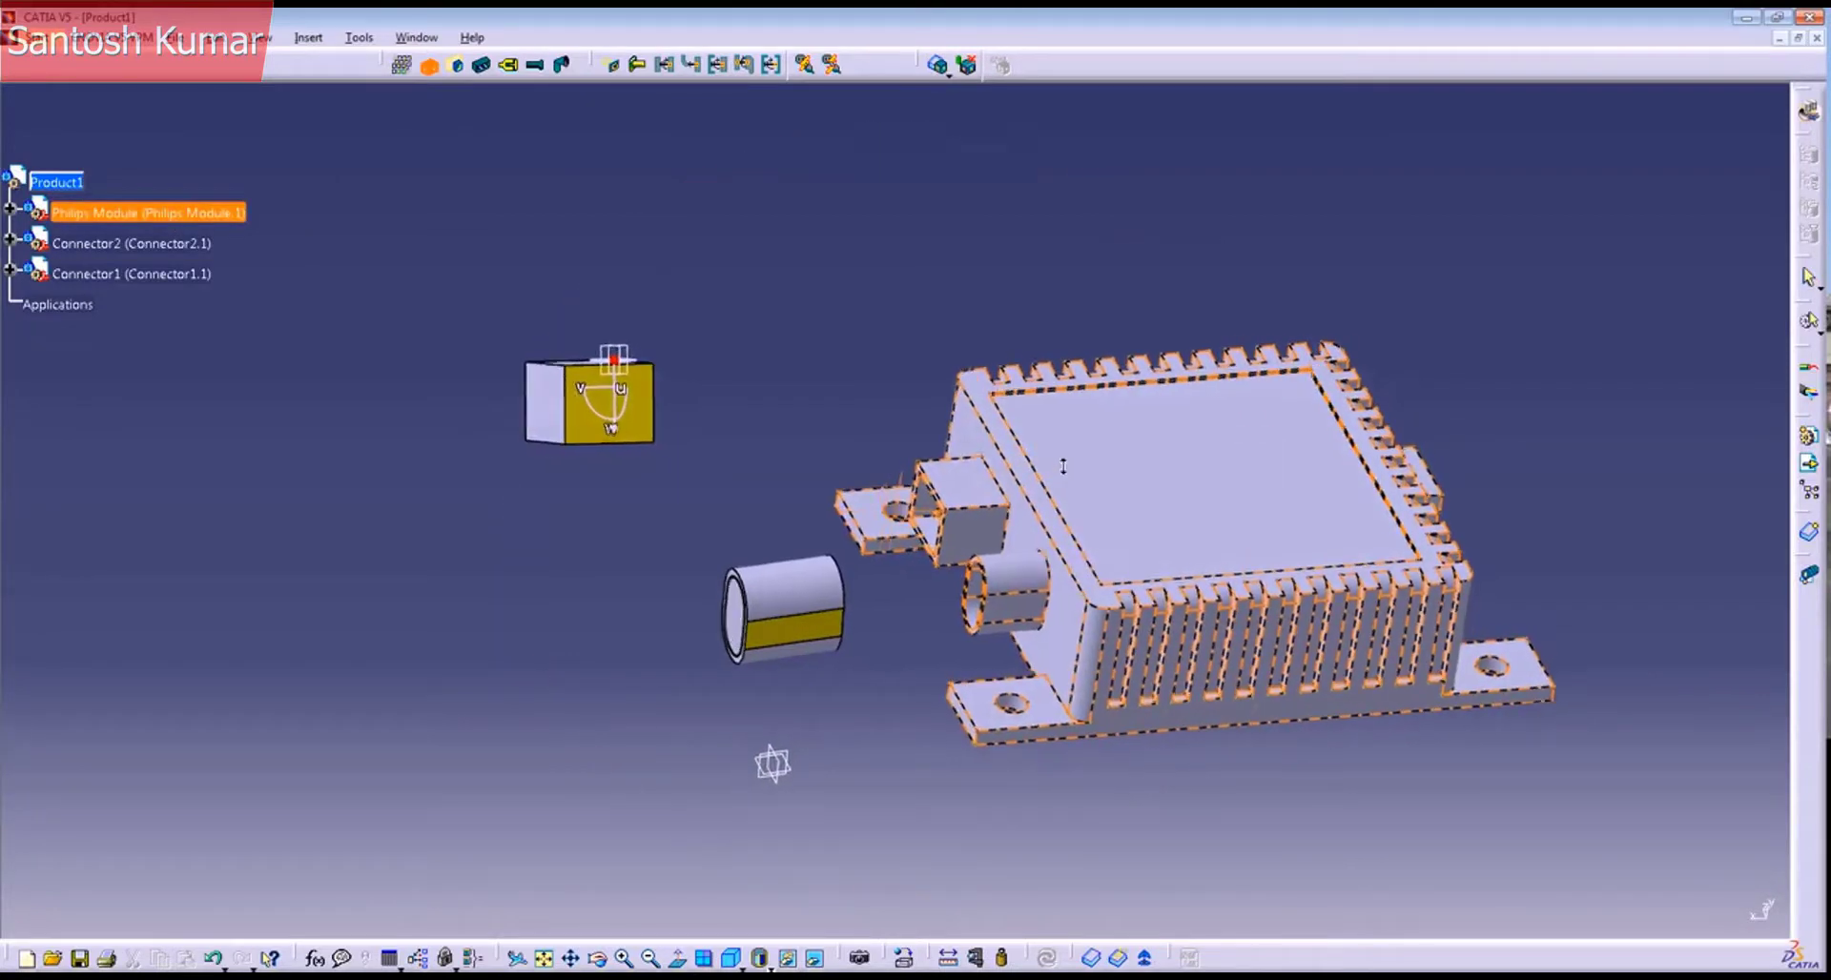
{"action": "left_click", "coordinate": [1169, 467]}
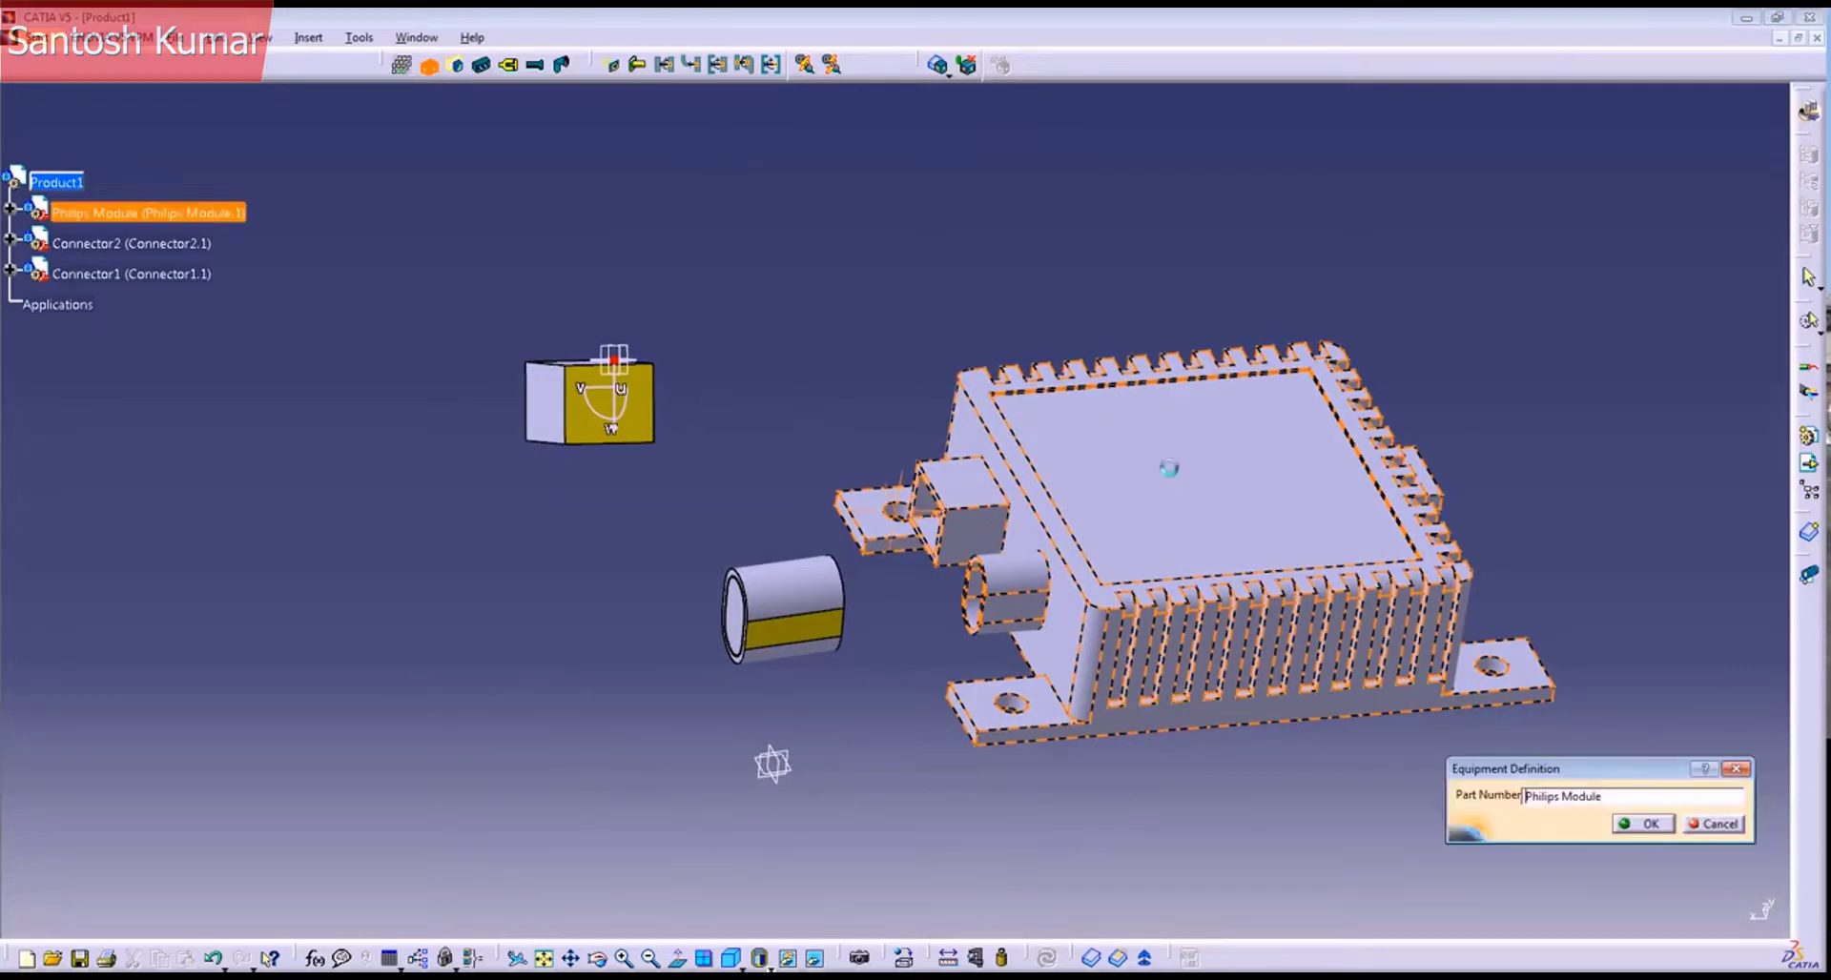
{"action": "left_click", "coordinate": [1651, 822]}
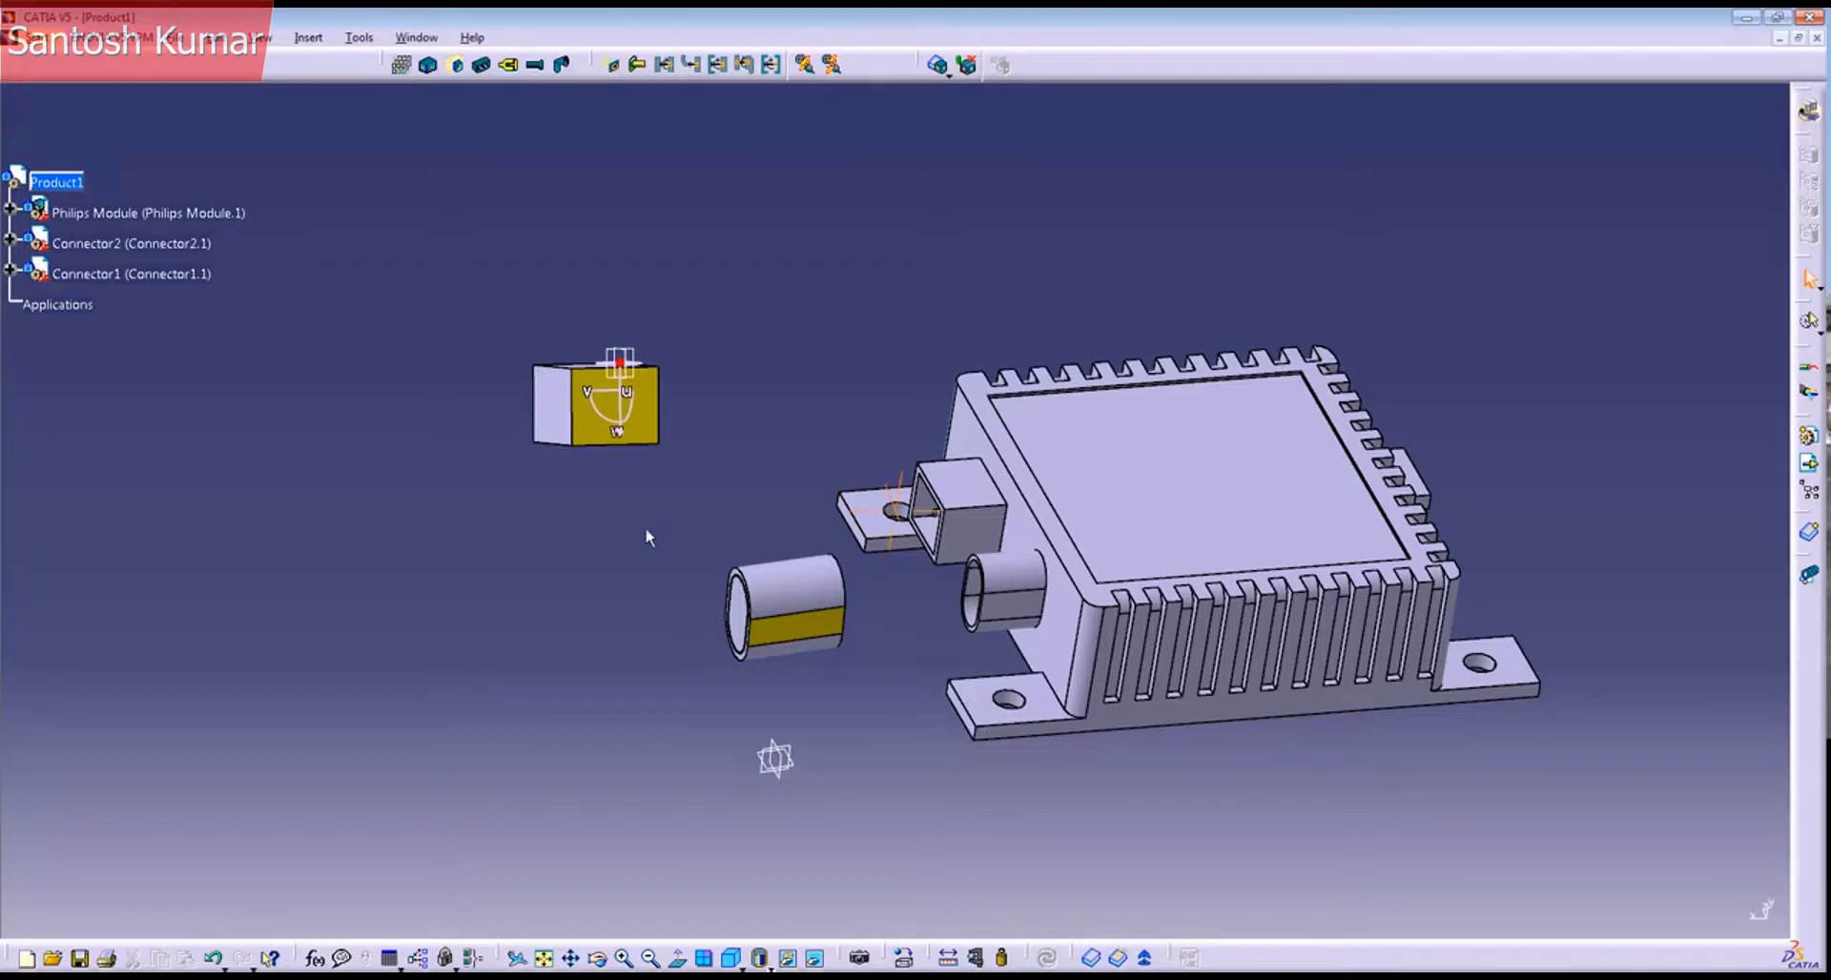
Step: Start a cavity definition on the Philips Module, using the inner floor face of the oval socket as its representation
{"action": "middle_click_drag", "start_coordinate": [812, 418], "coordinate": [820, 412], "text": "ctrl"}
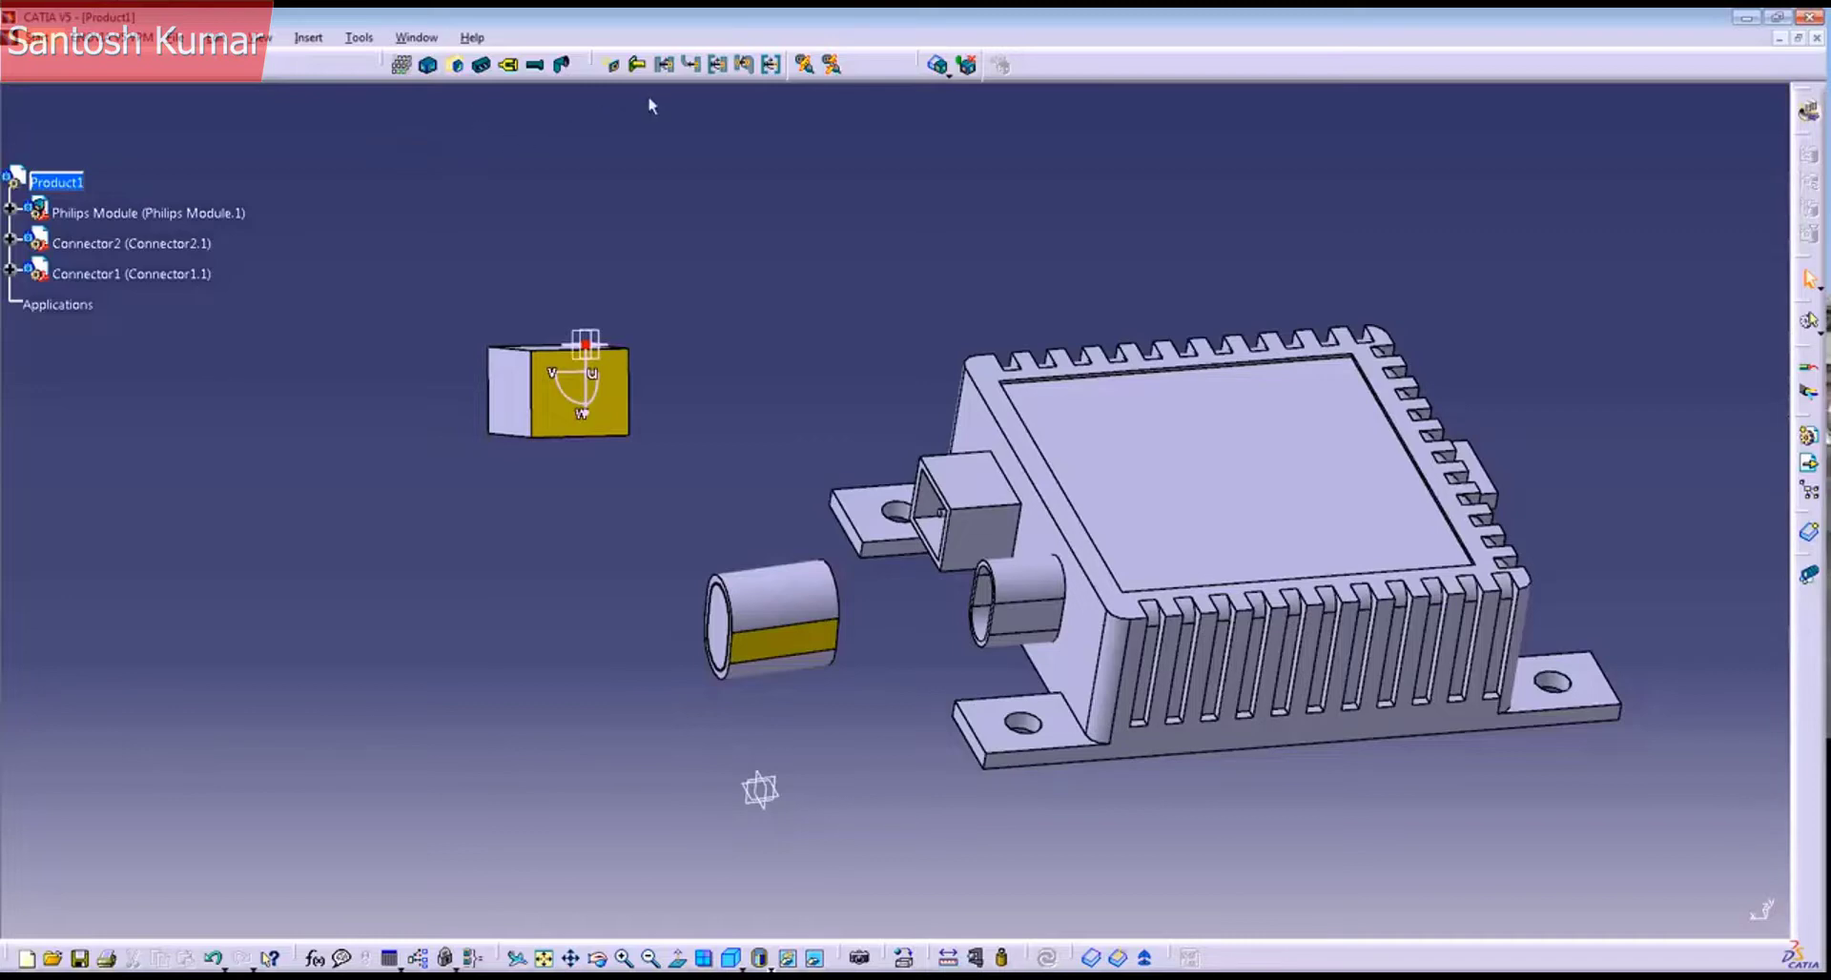
{"action": "middle_click_drag", "start_coordinate": [659, 510], "coordinate": [624, 442]}
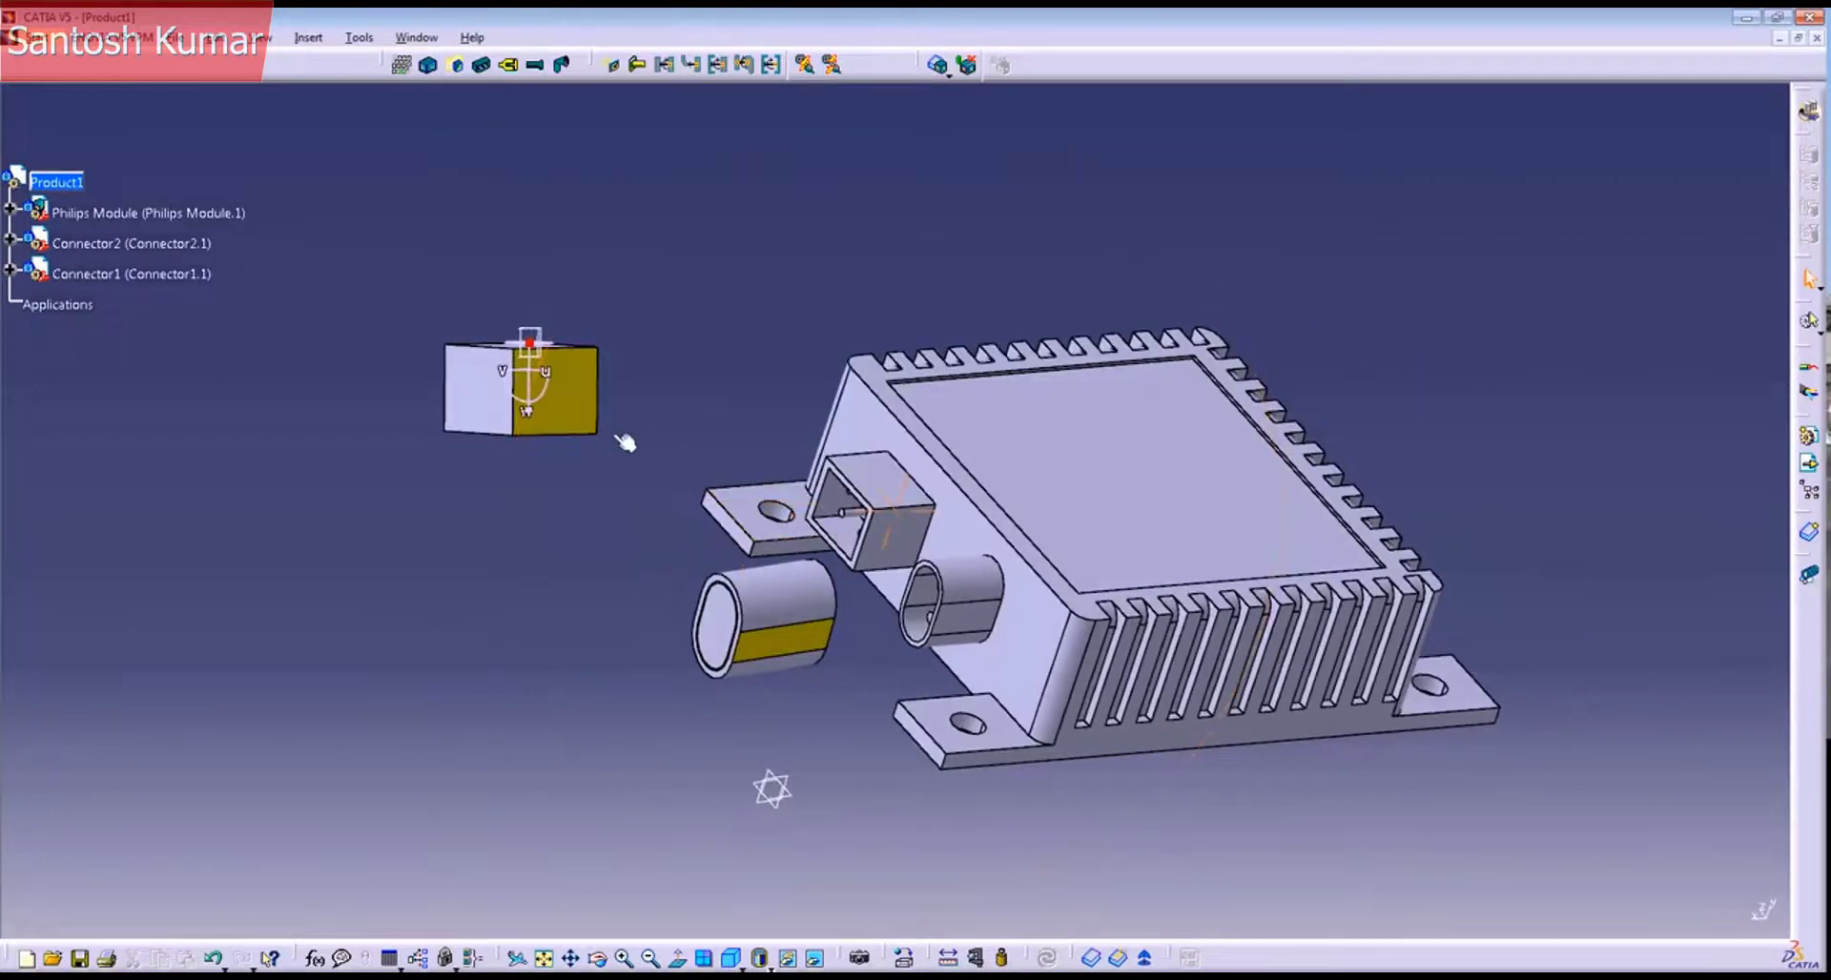
{"action": "left_click", "coordinate": [615, 65]}
{"action": "middle_click_drag", "start_coordinate": [943, 697], "coordinate": [1073, 434]}
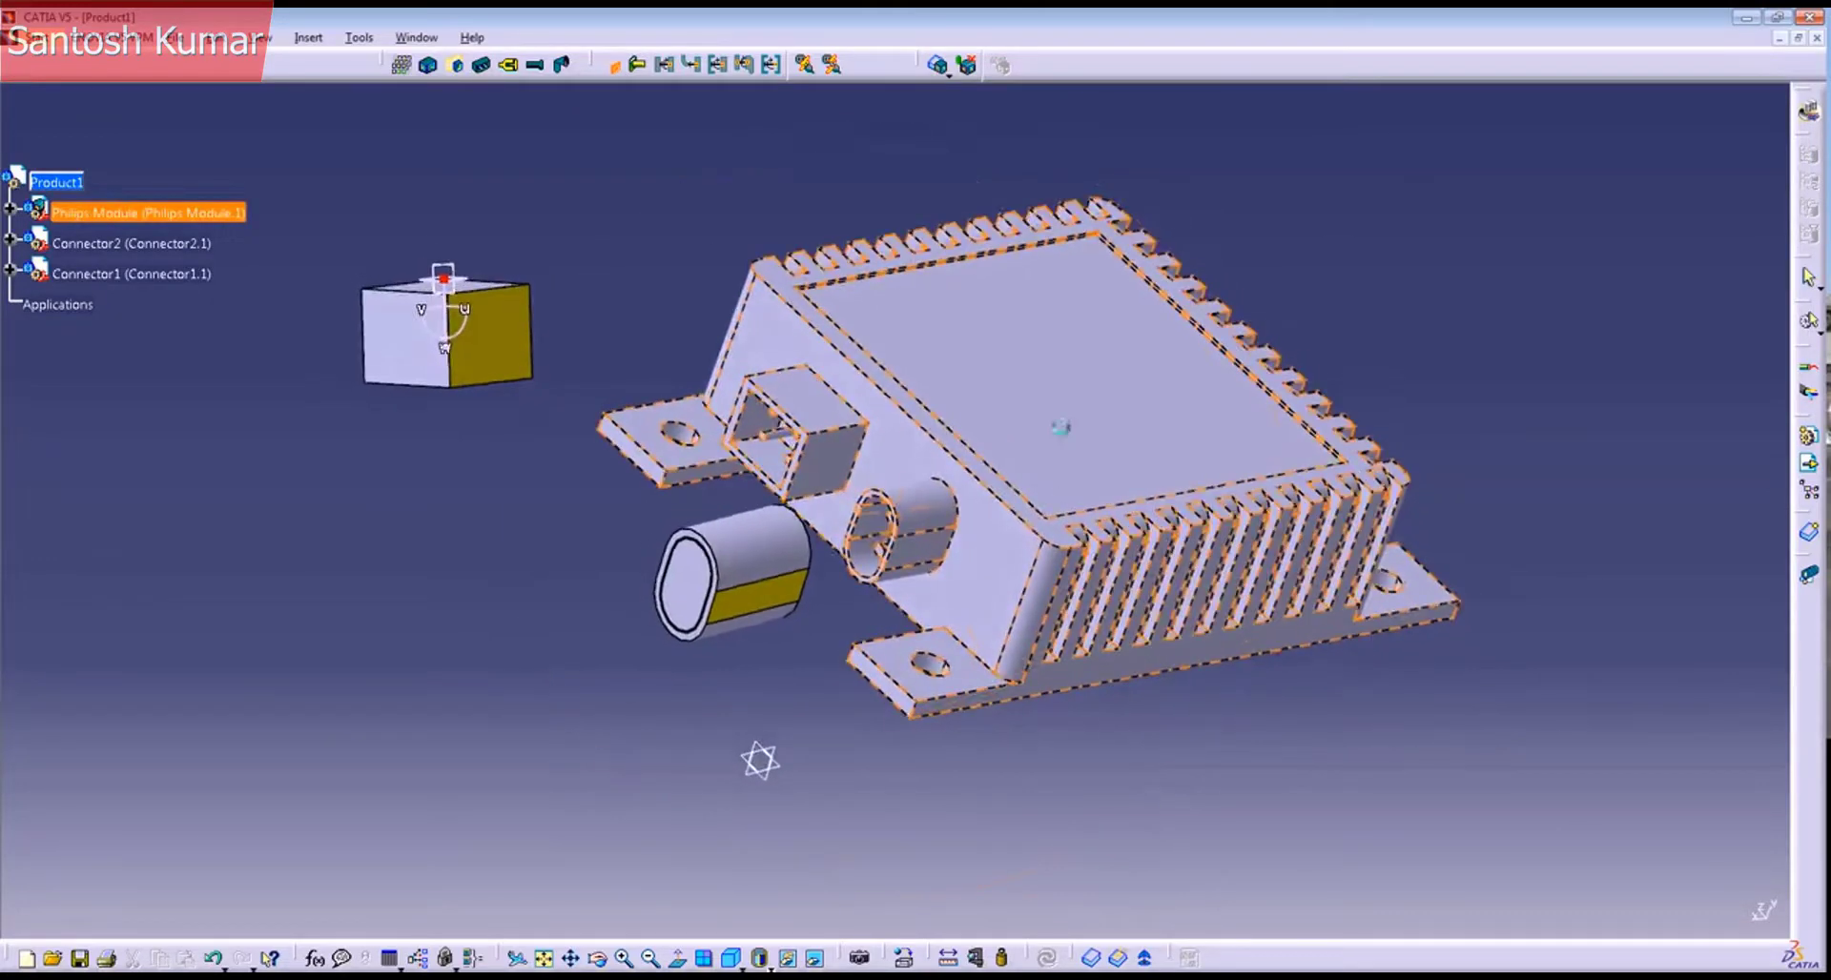
{"action": "left_click", "coordinate": [1073, 434]}
{"action": "middle_click_drag", "start_coordinate": [993, 699], "coordinate": [1184, 438]}
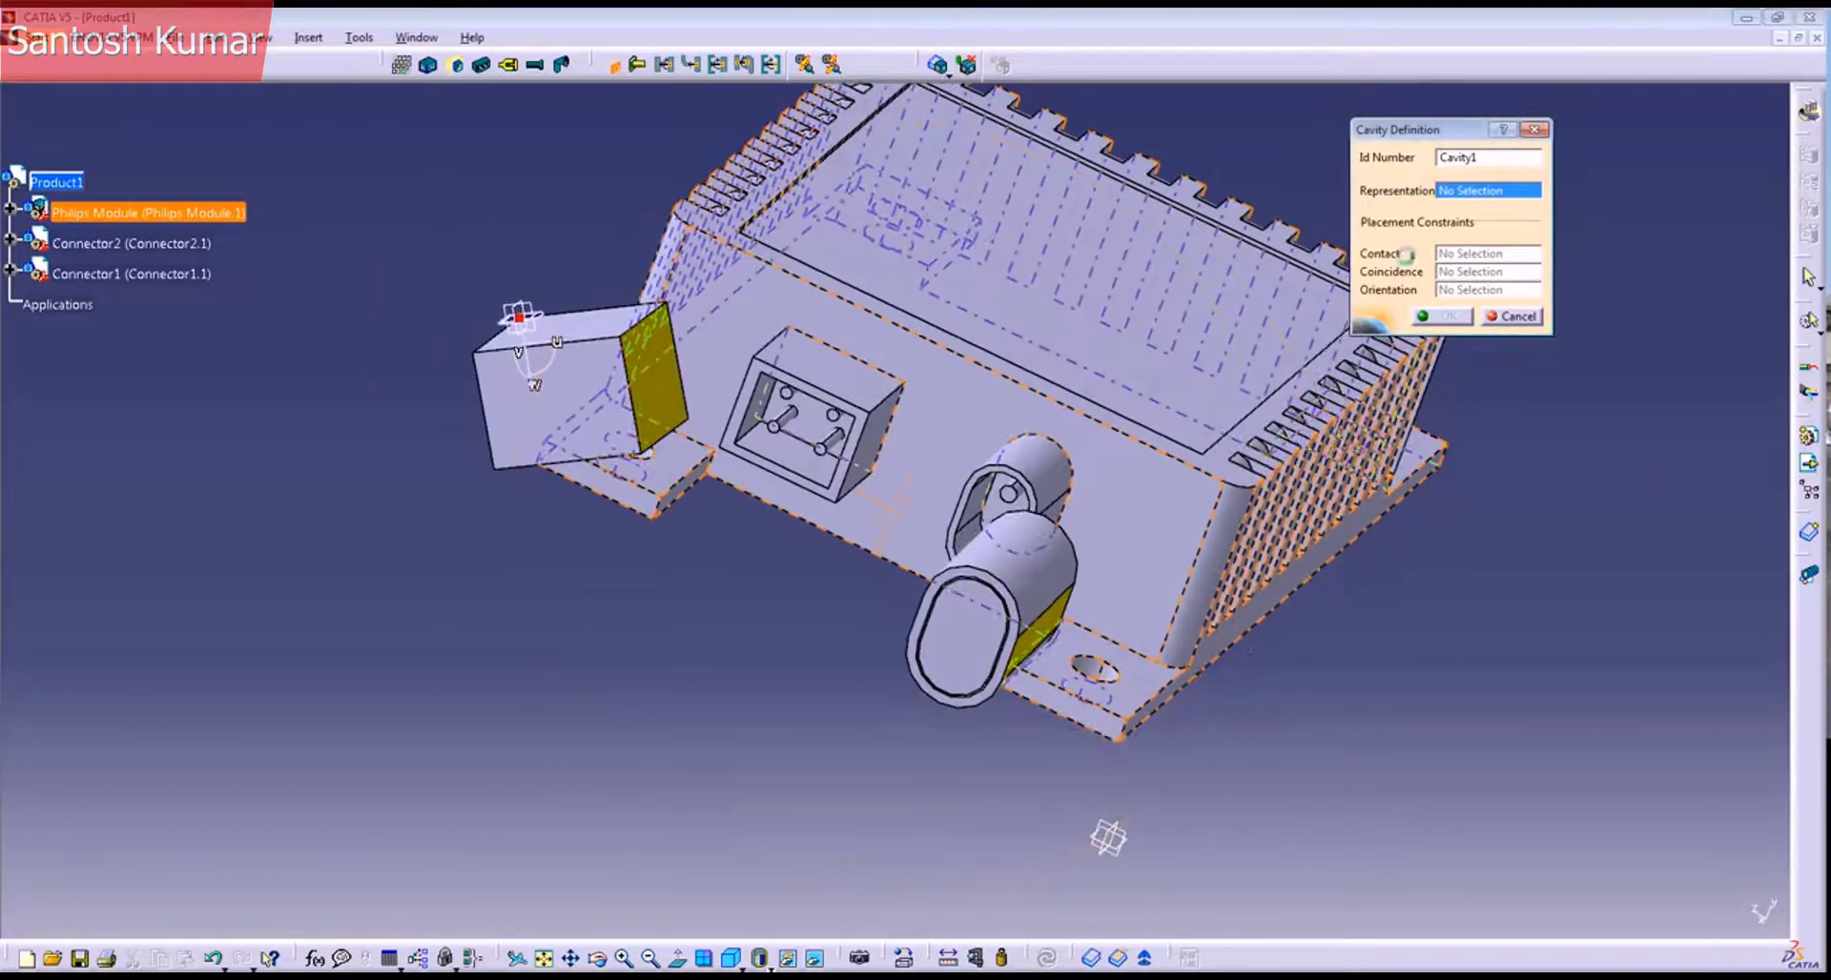
{"action": "middle_click_drag", "start_coordinate": [1119, 621], "coordinate": [1183, 505]}
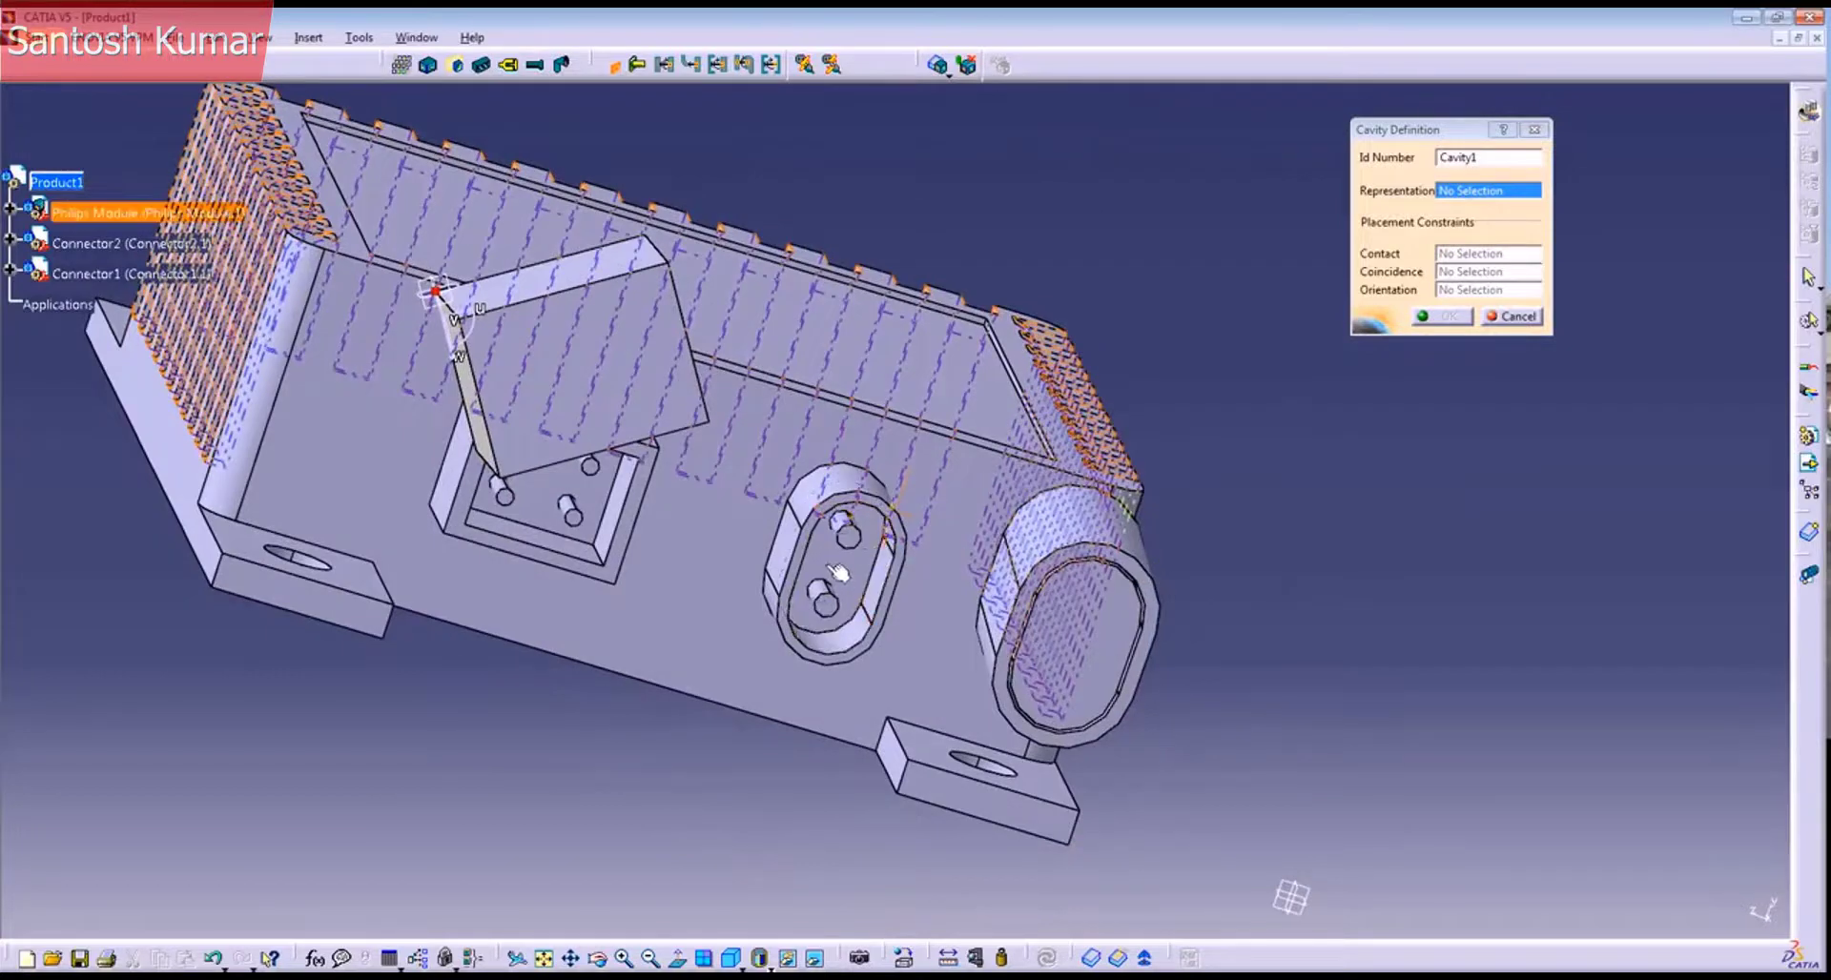
{"action": "left_click", "coordinate": [839, 573]}
Step: Constrain the oval socket's cavity with its inner floor face as contact and the upper pin's axis as coincidence, and finish the definition
{"action": "middle_click_drag", "start_coordinate": [859, 634], "coordinate": [780, 621]}
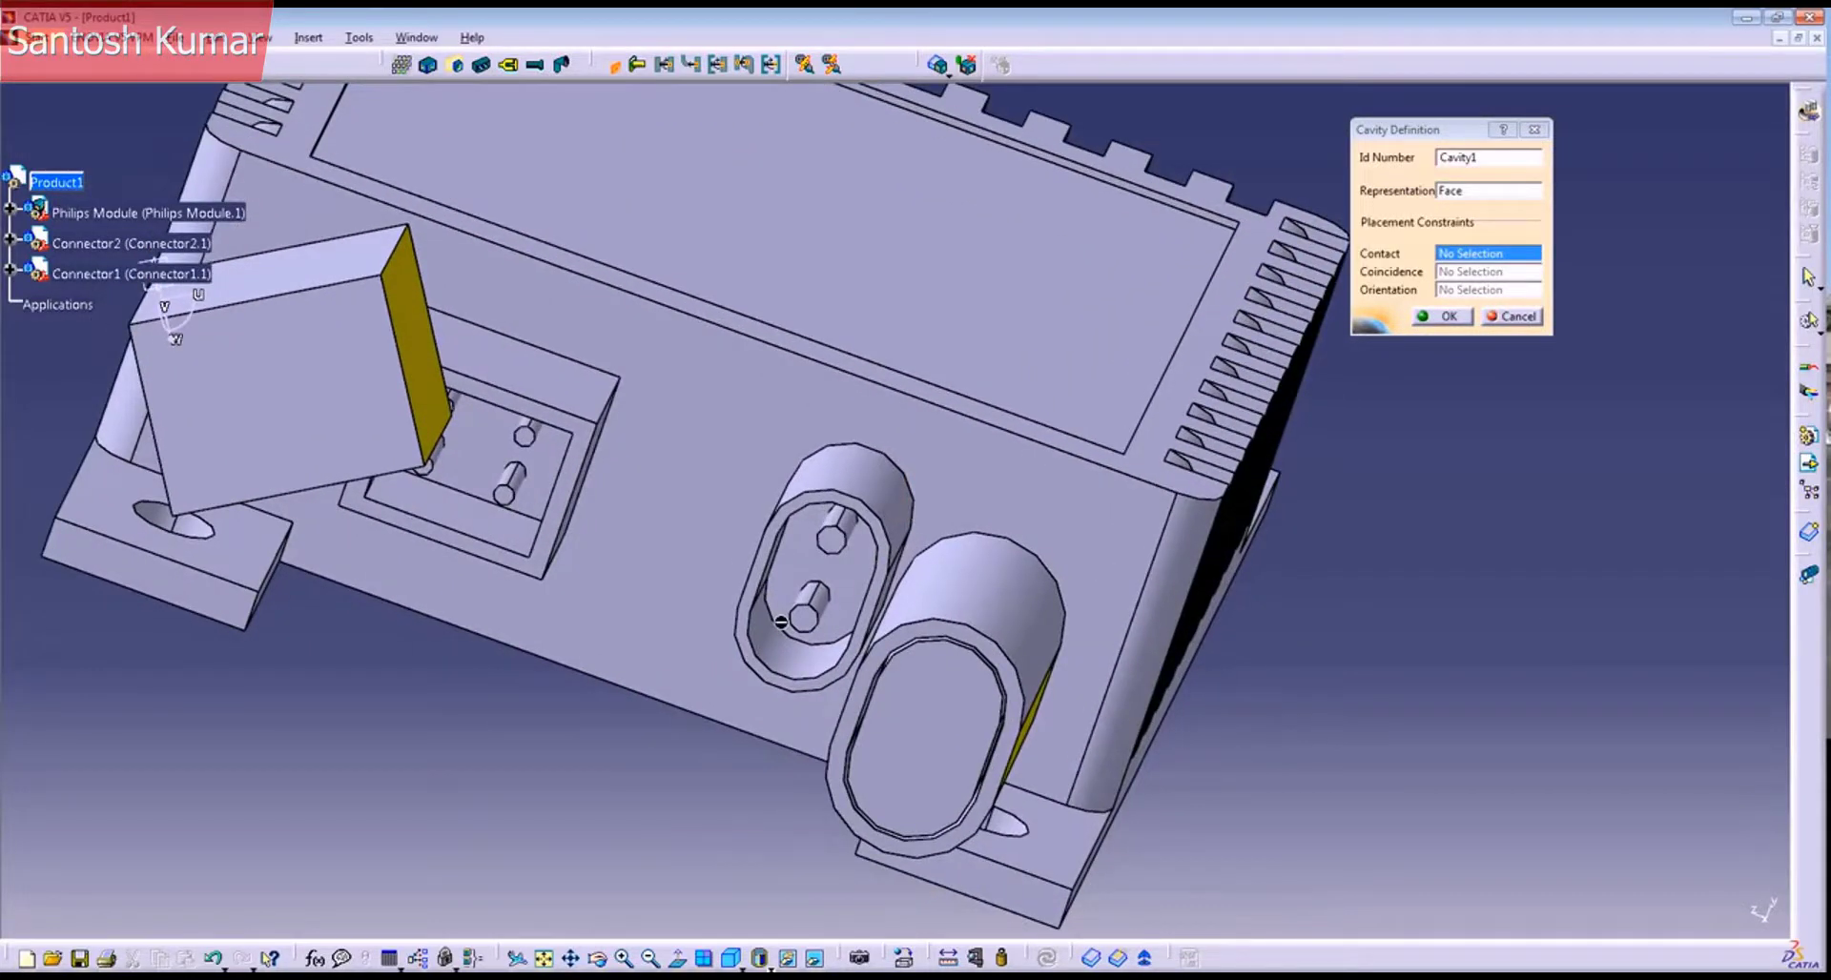
{"action": "left_click", "coordinate": [1469, 255]}
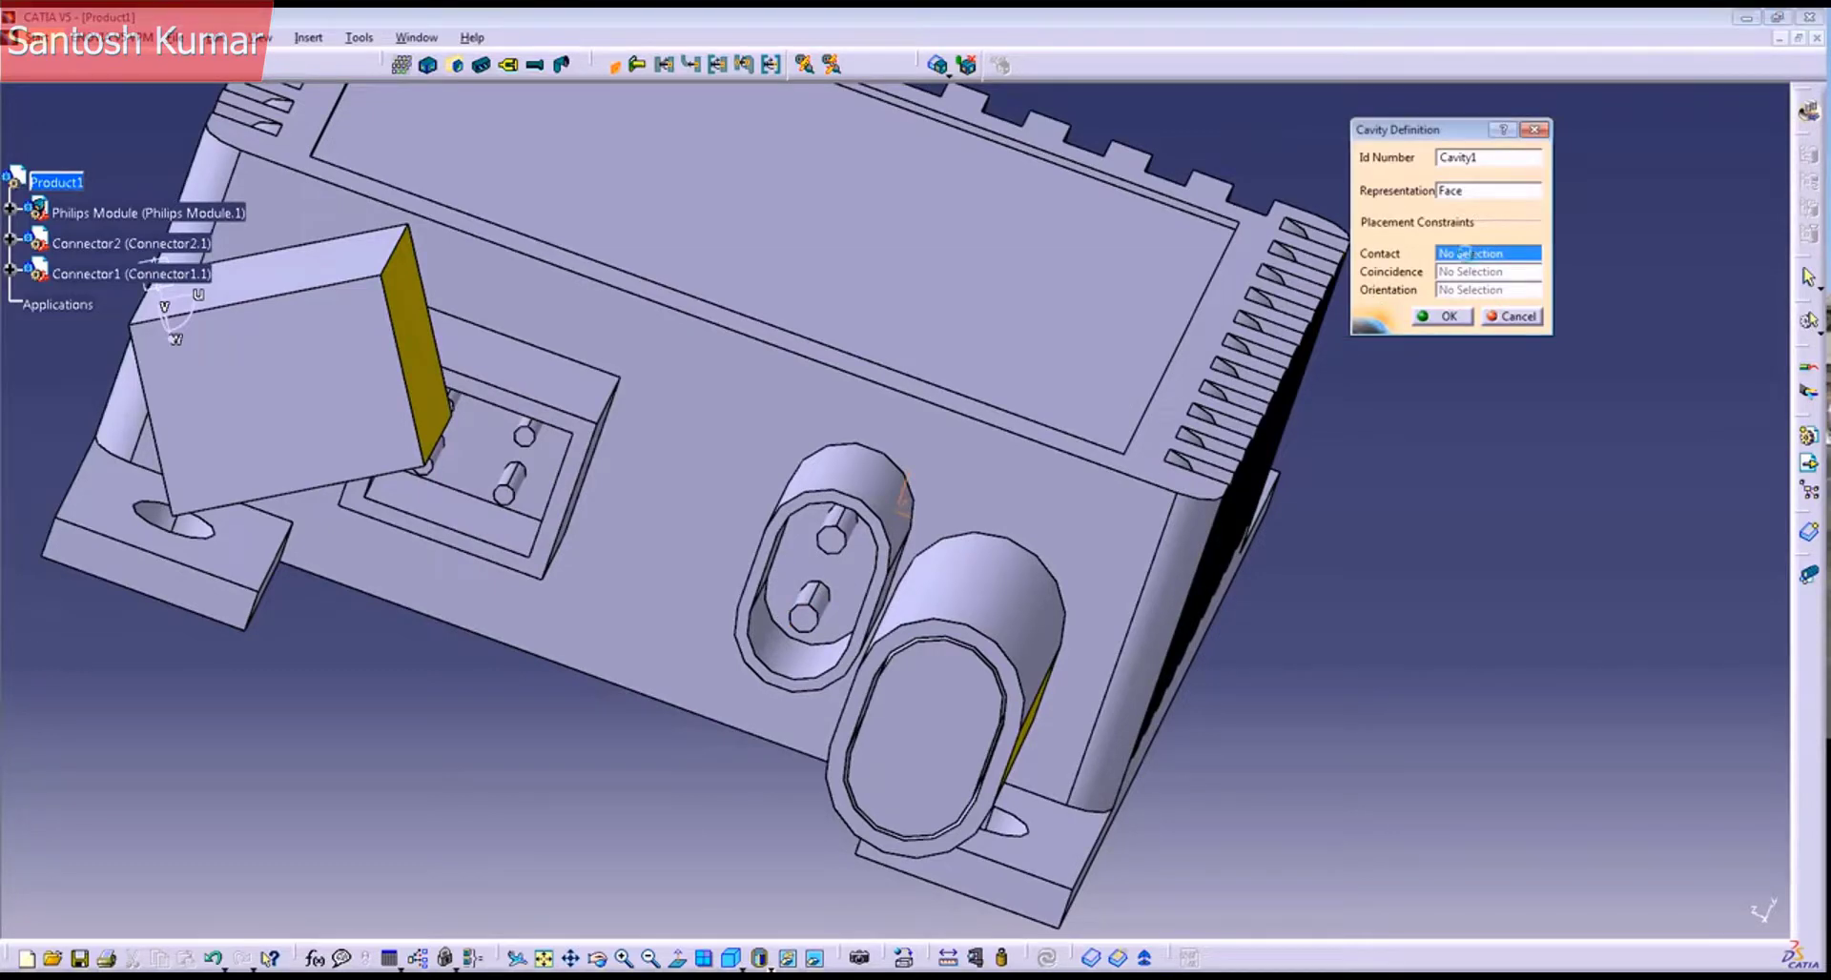
{"action": "left_click", "coordinate": [843, 575]}
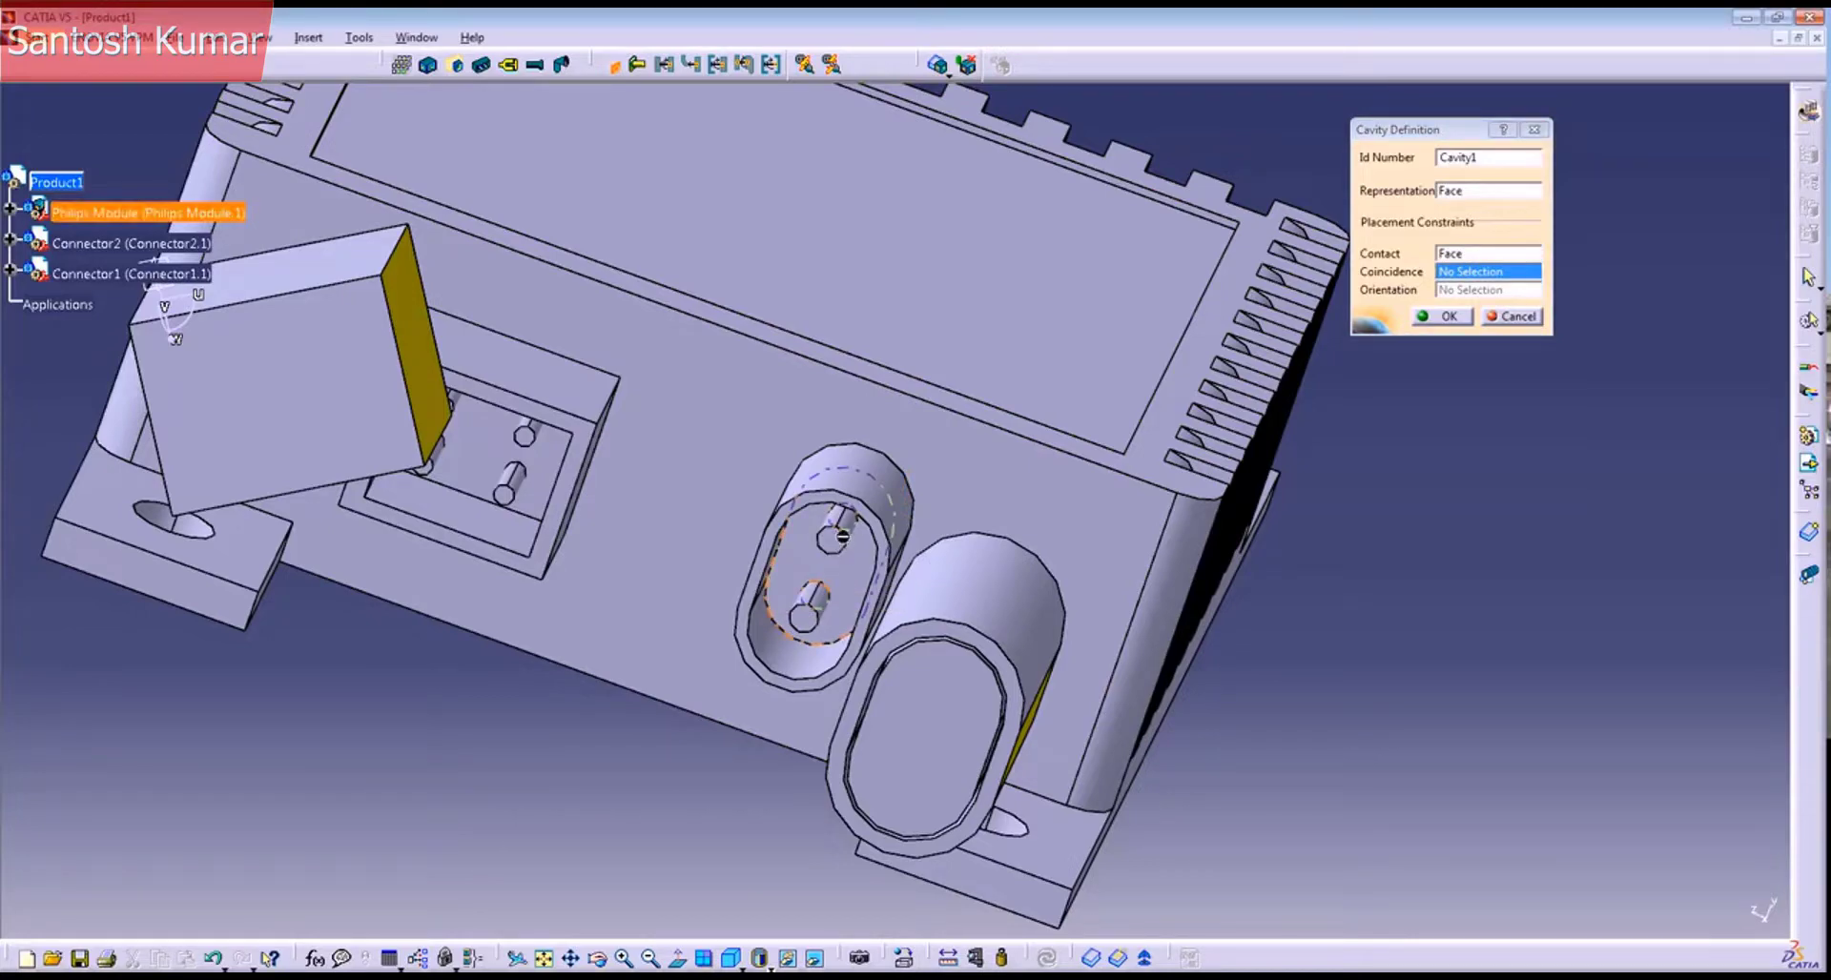
{"action": "middle_click_drag", "start_coordinate": [850, 671], "coordinate": [844, 552]}
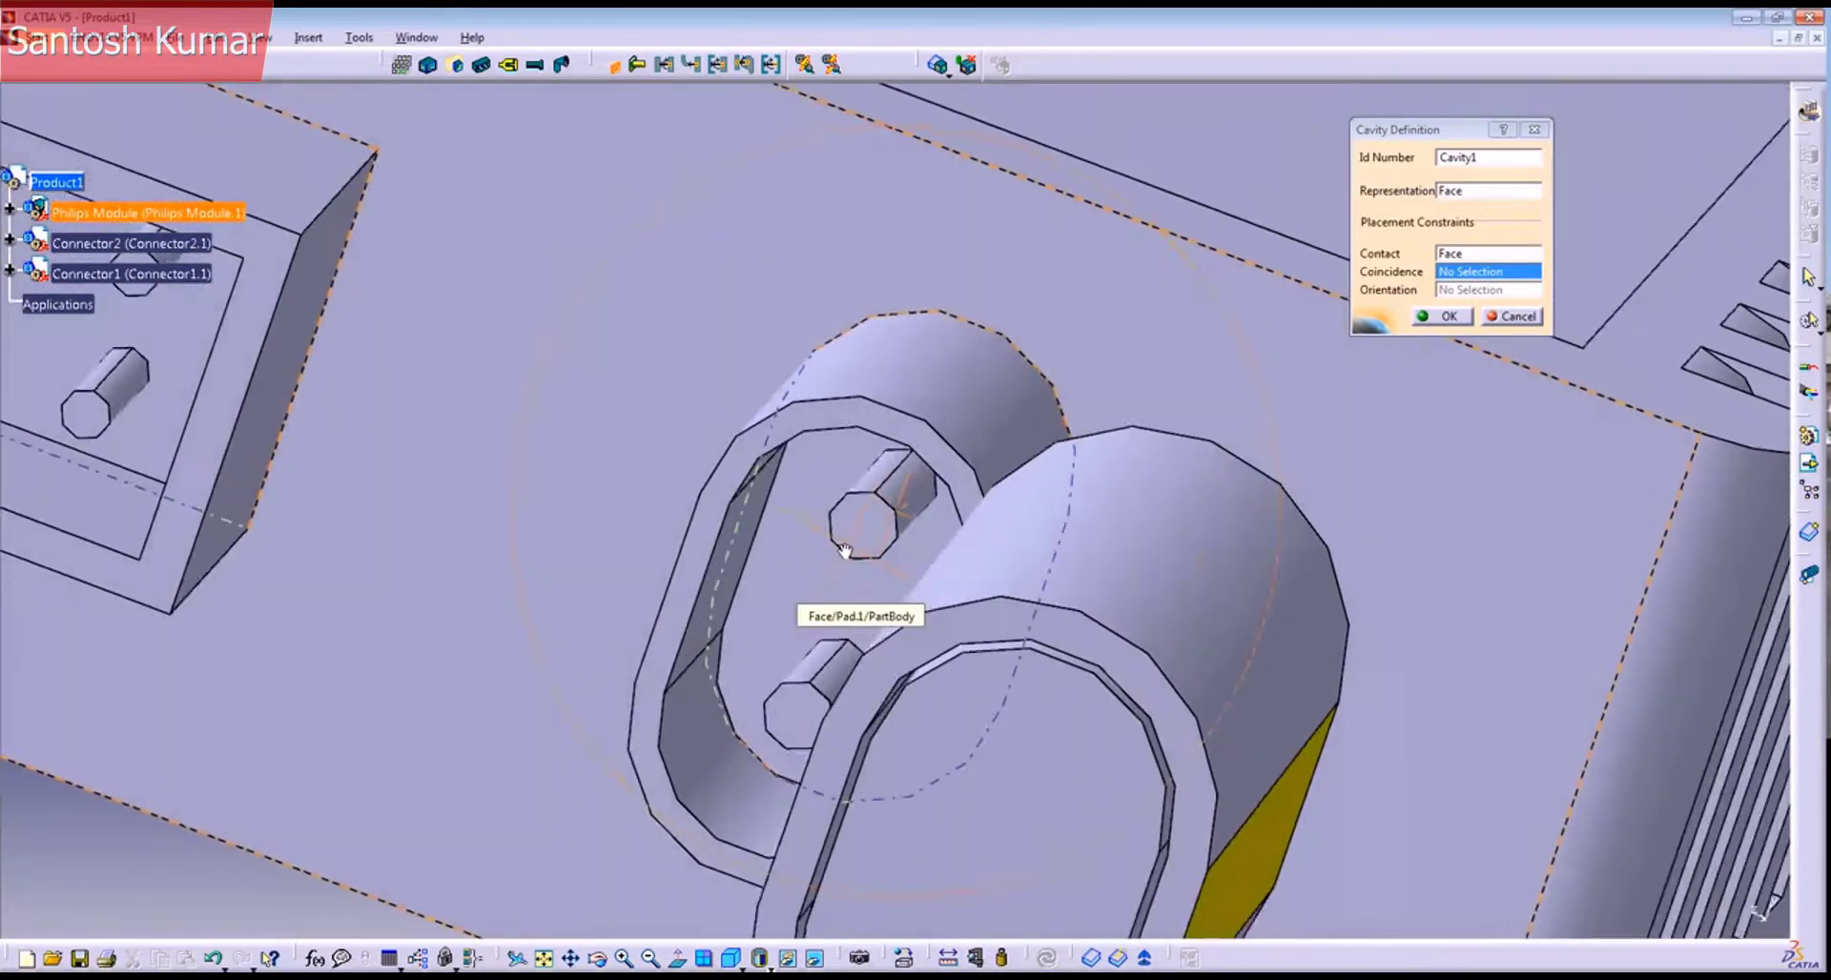
{"action": "middle_click_drag", "start_coordinate": [893, 489], "coordinate": [890, 536]}
{"action": "left_click", "coordinate": [913, 494]}
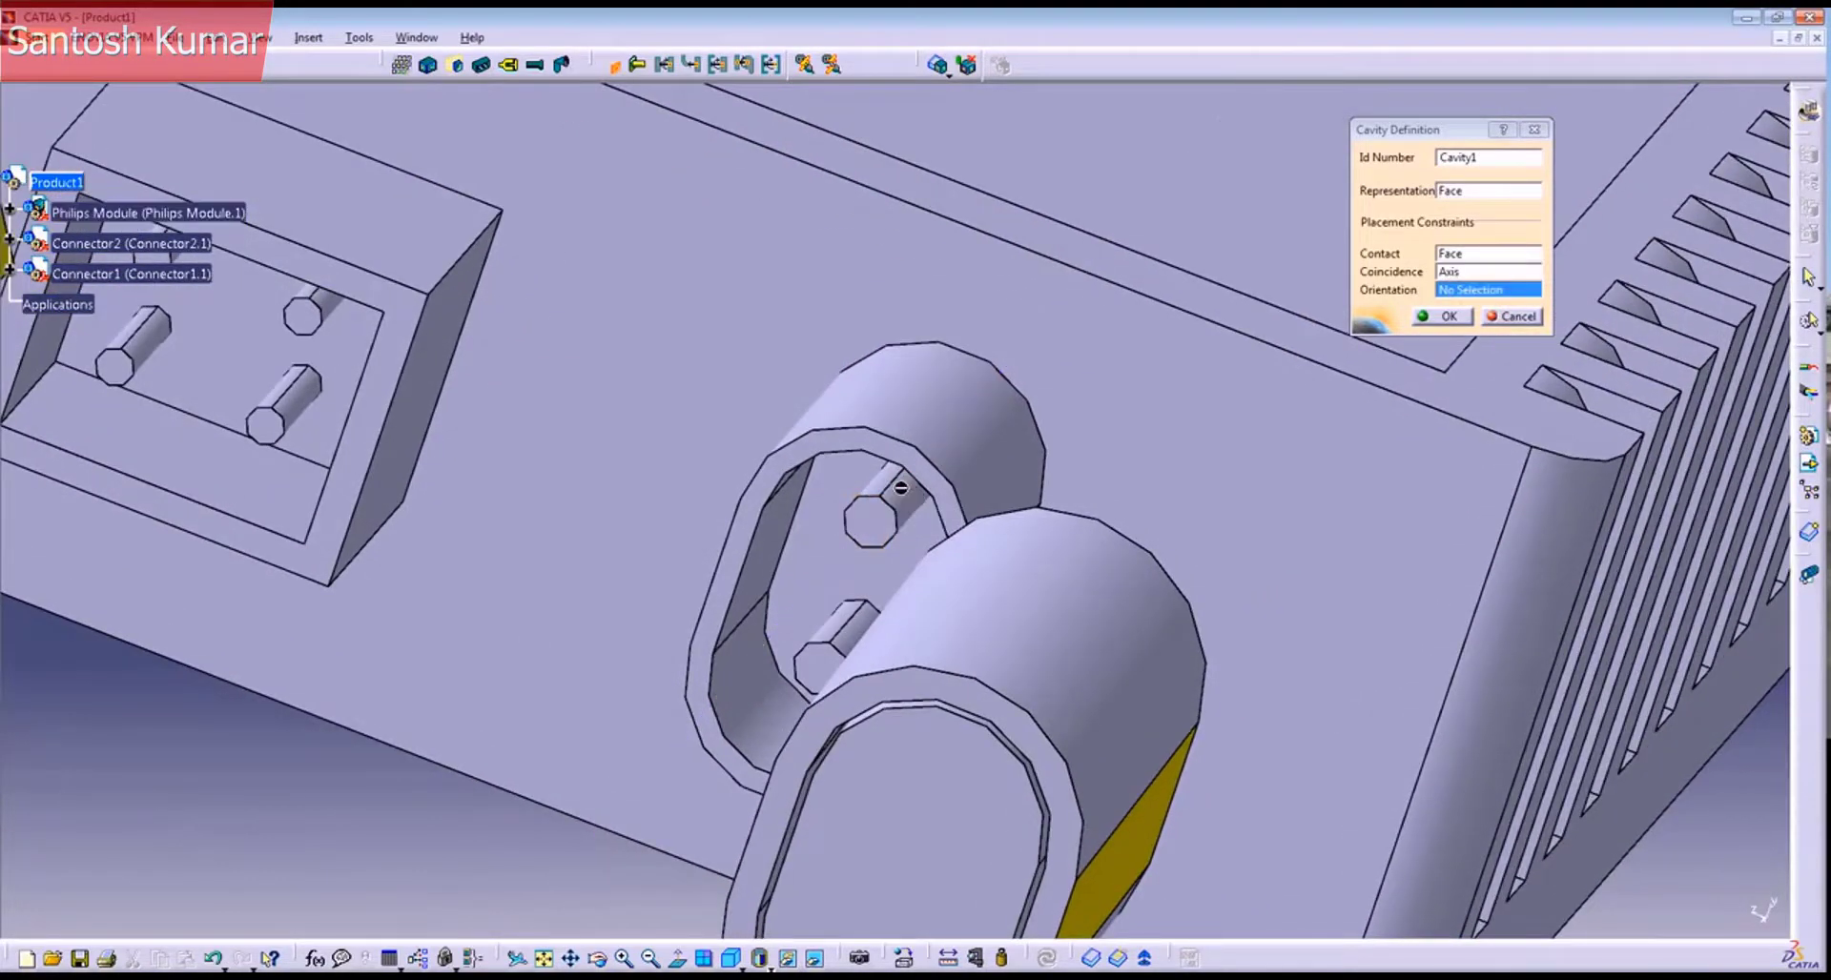
{"action": "middle_click_drag", "start_coordinate": [1189, 396], "coordinate": [983, 484]}
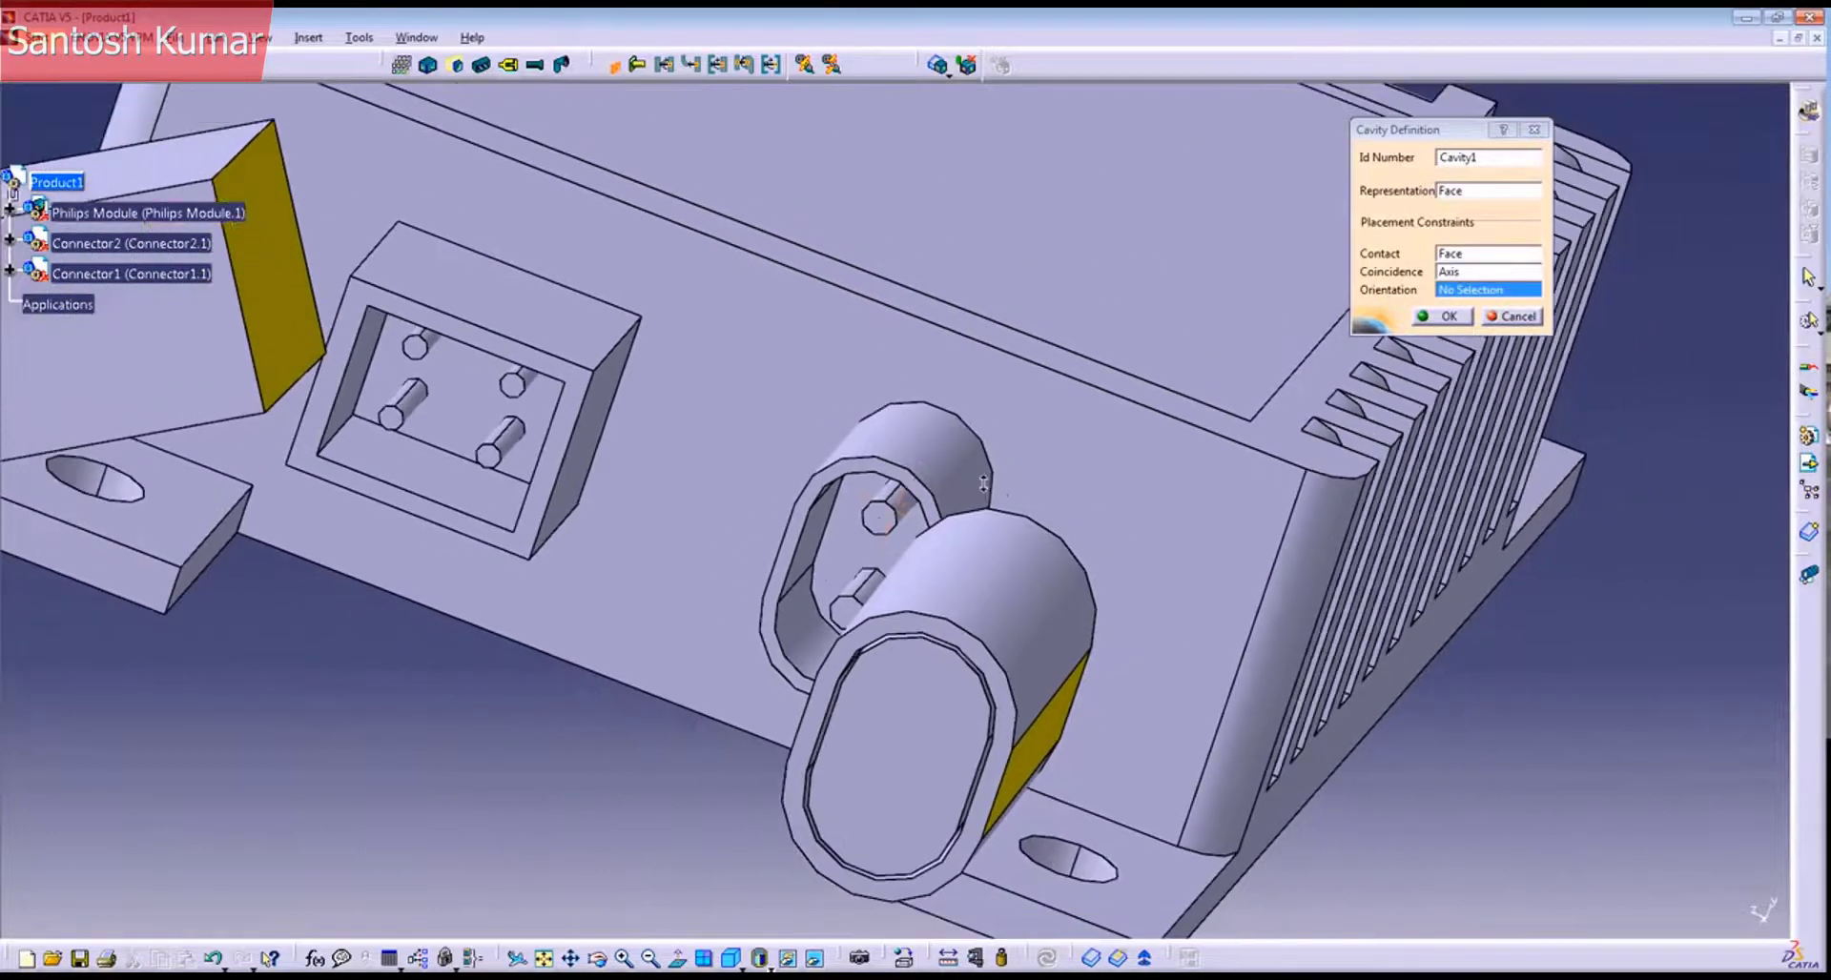
{"action": "left_click", "coordinate": [1449, 317]}
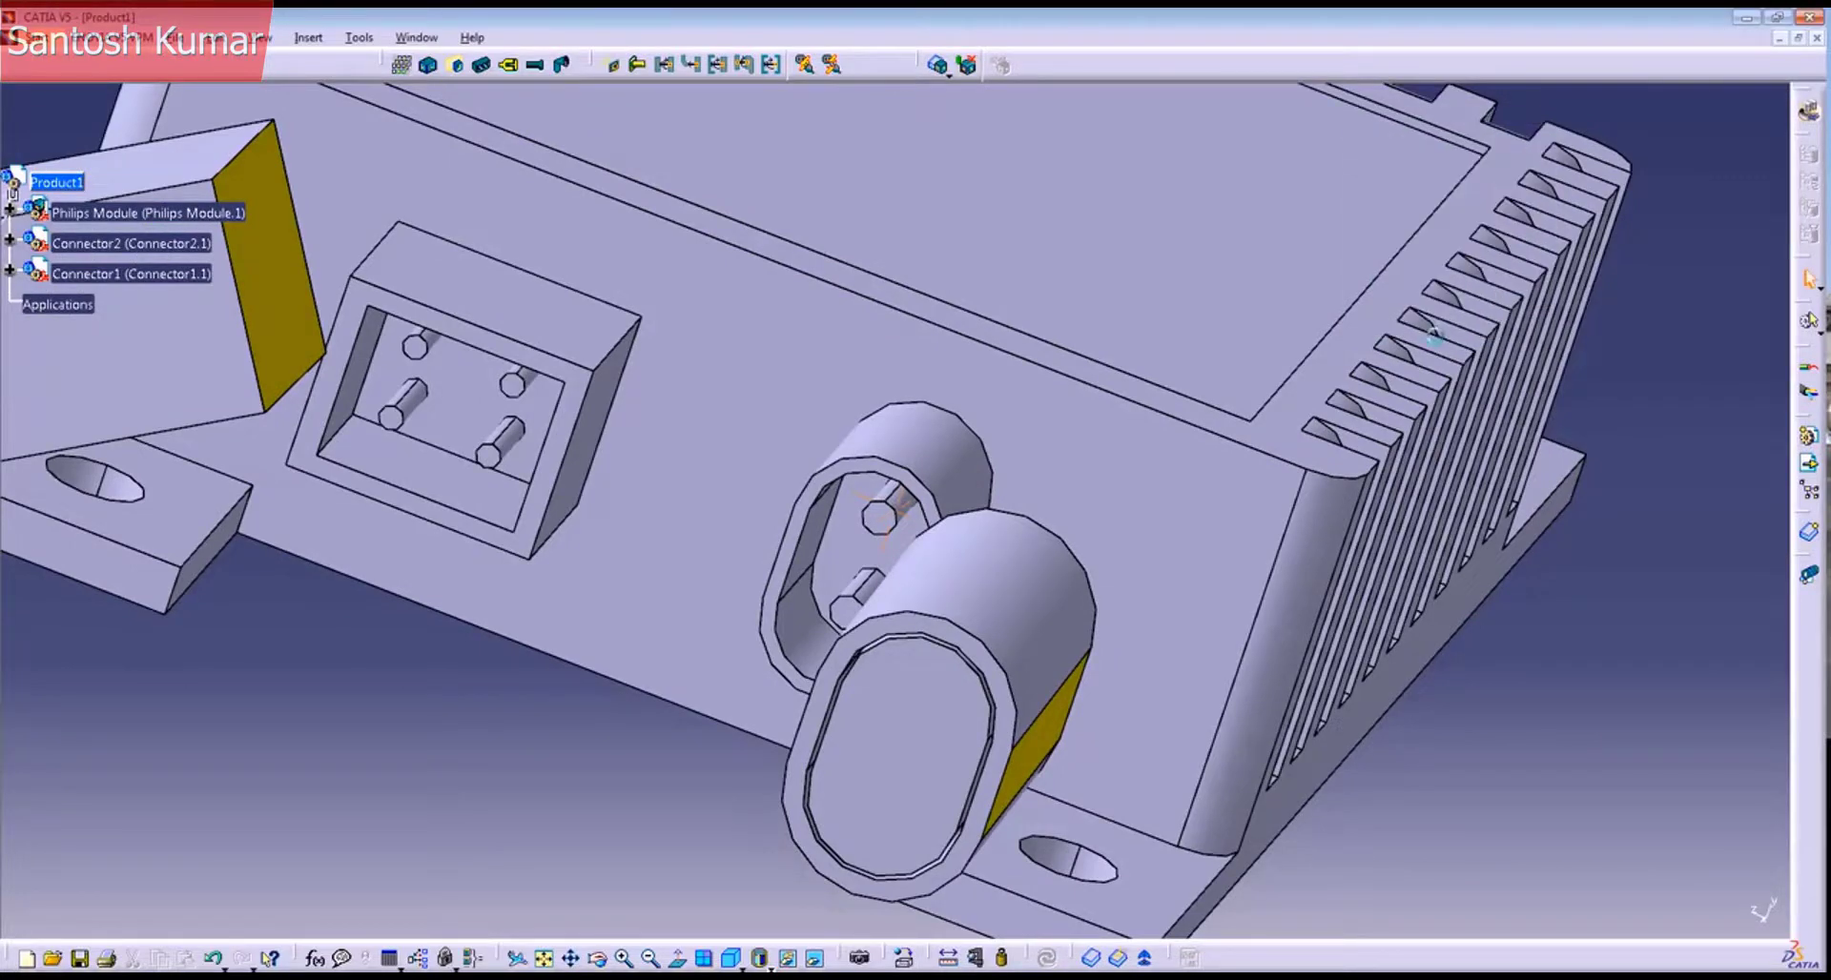
Step: Expand the Philips Module in the tree and open its part for editing in Part Design
{"action": "middle_click_drag", "start_coordinate": [1218, 469], "coordinate": [1111, 562]}
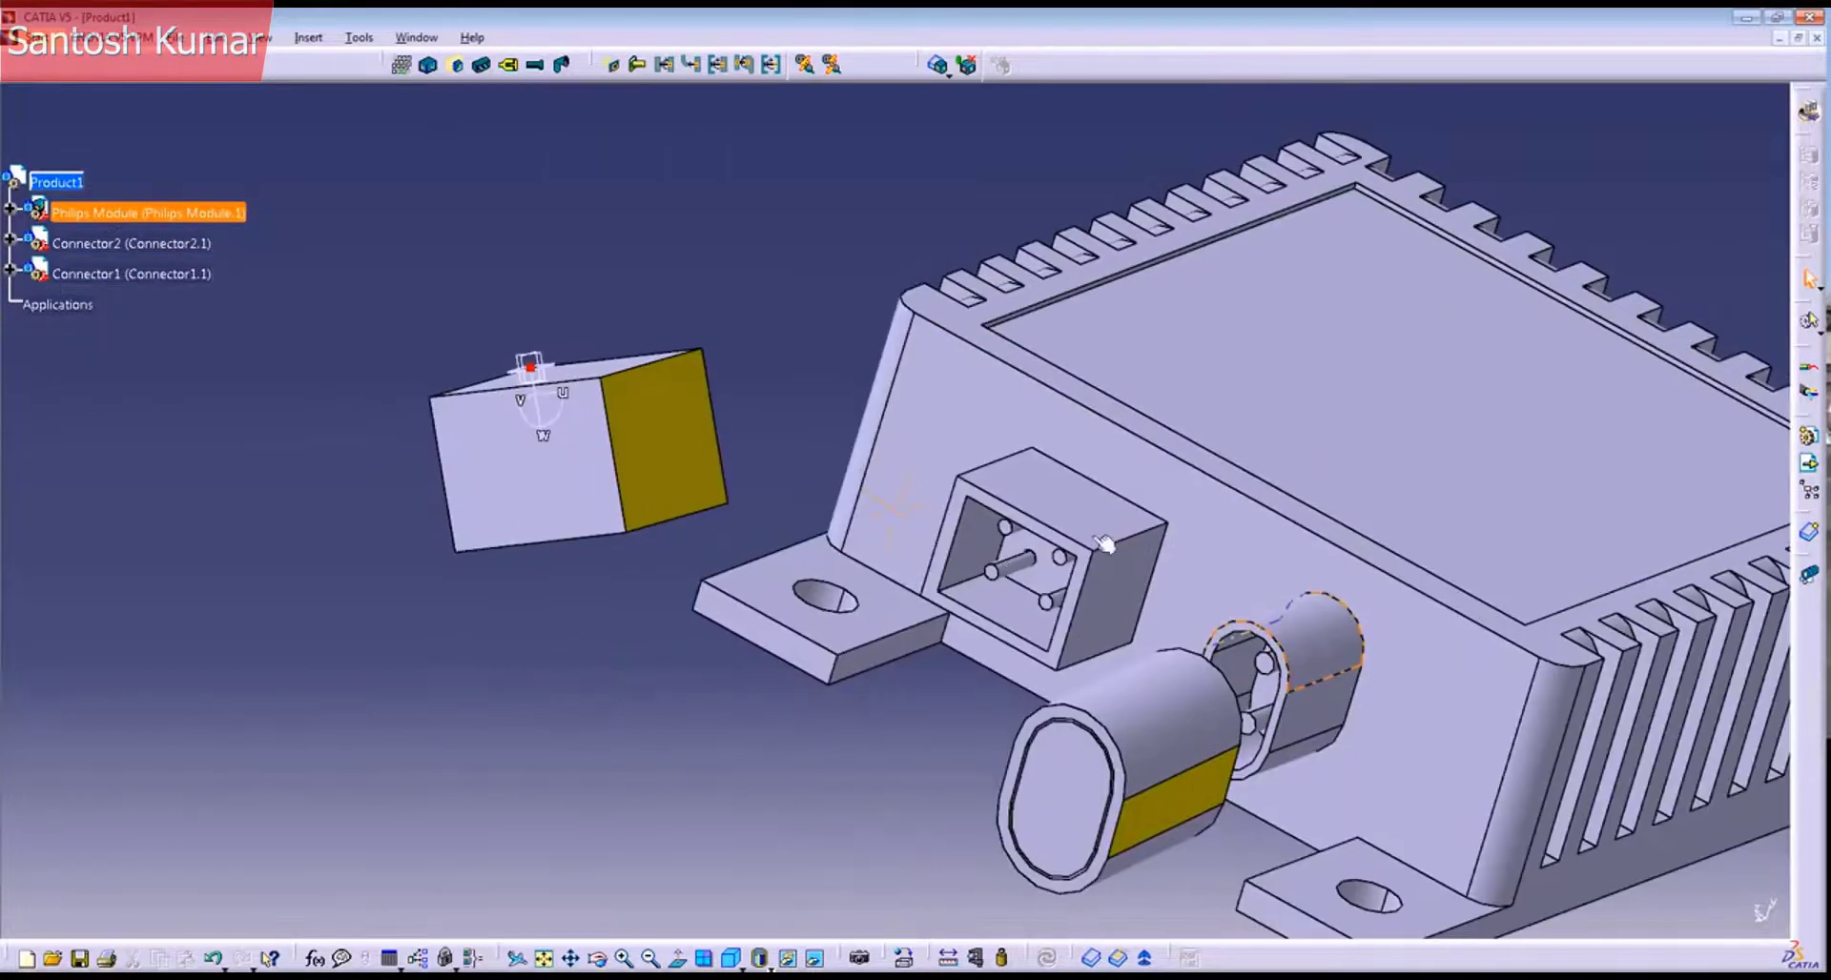
{"action": "middle_click_drag", "start_coordinate": [978, 556], "coordinate": [1049, 535]}
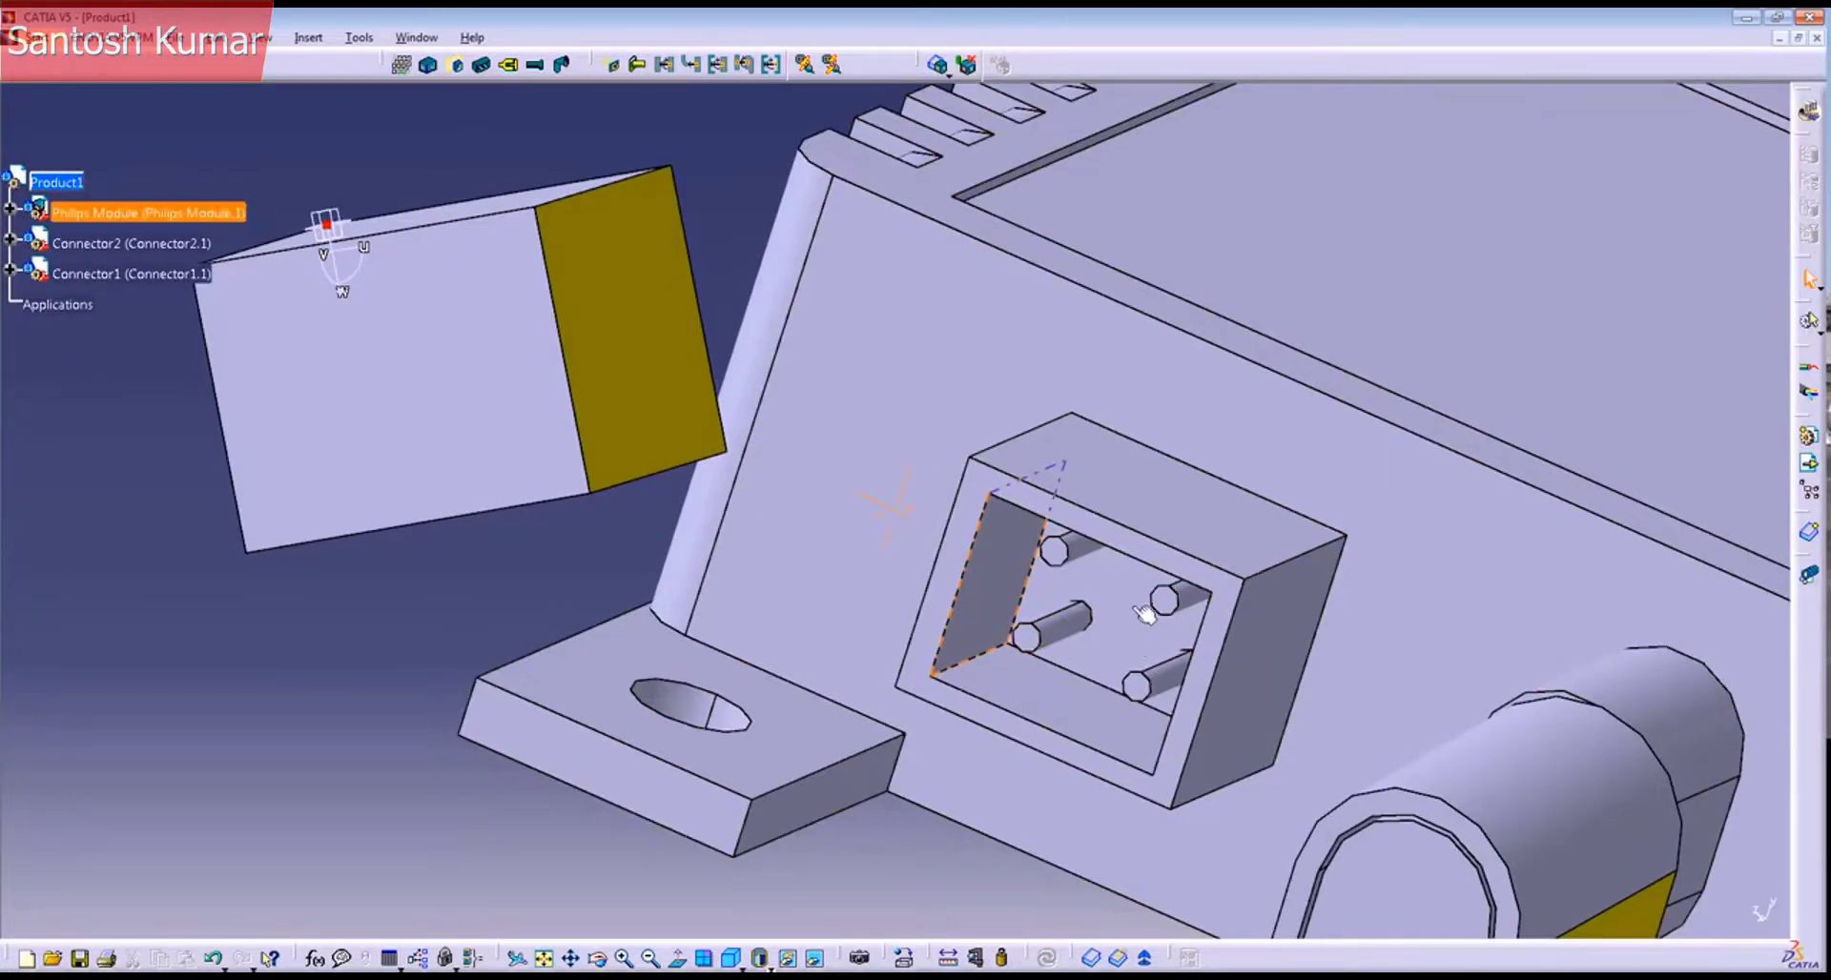
{"action": "middle_click_drag", "start_coordinate": [1125, 625], "coordinate": [1049, 684]}
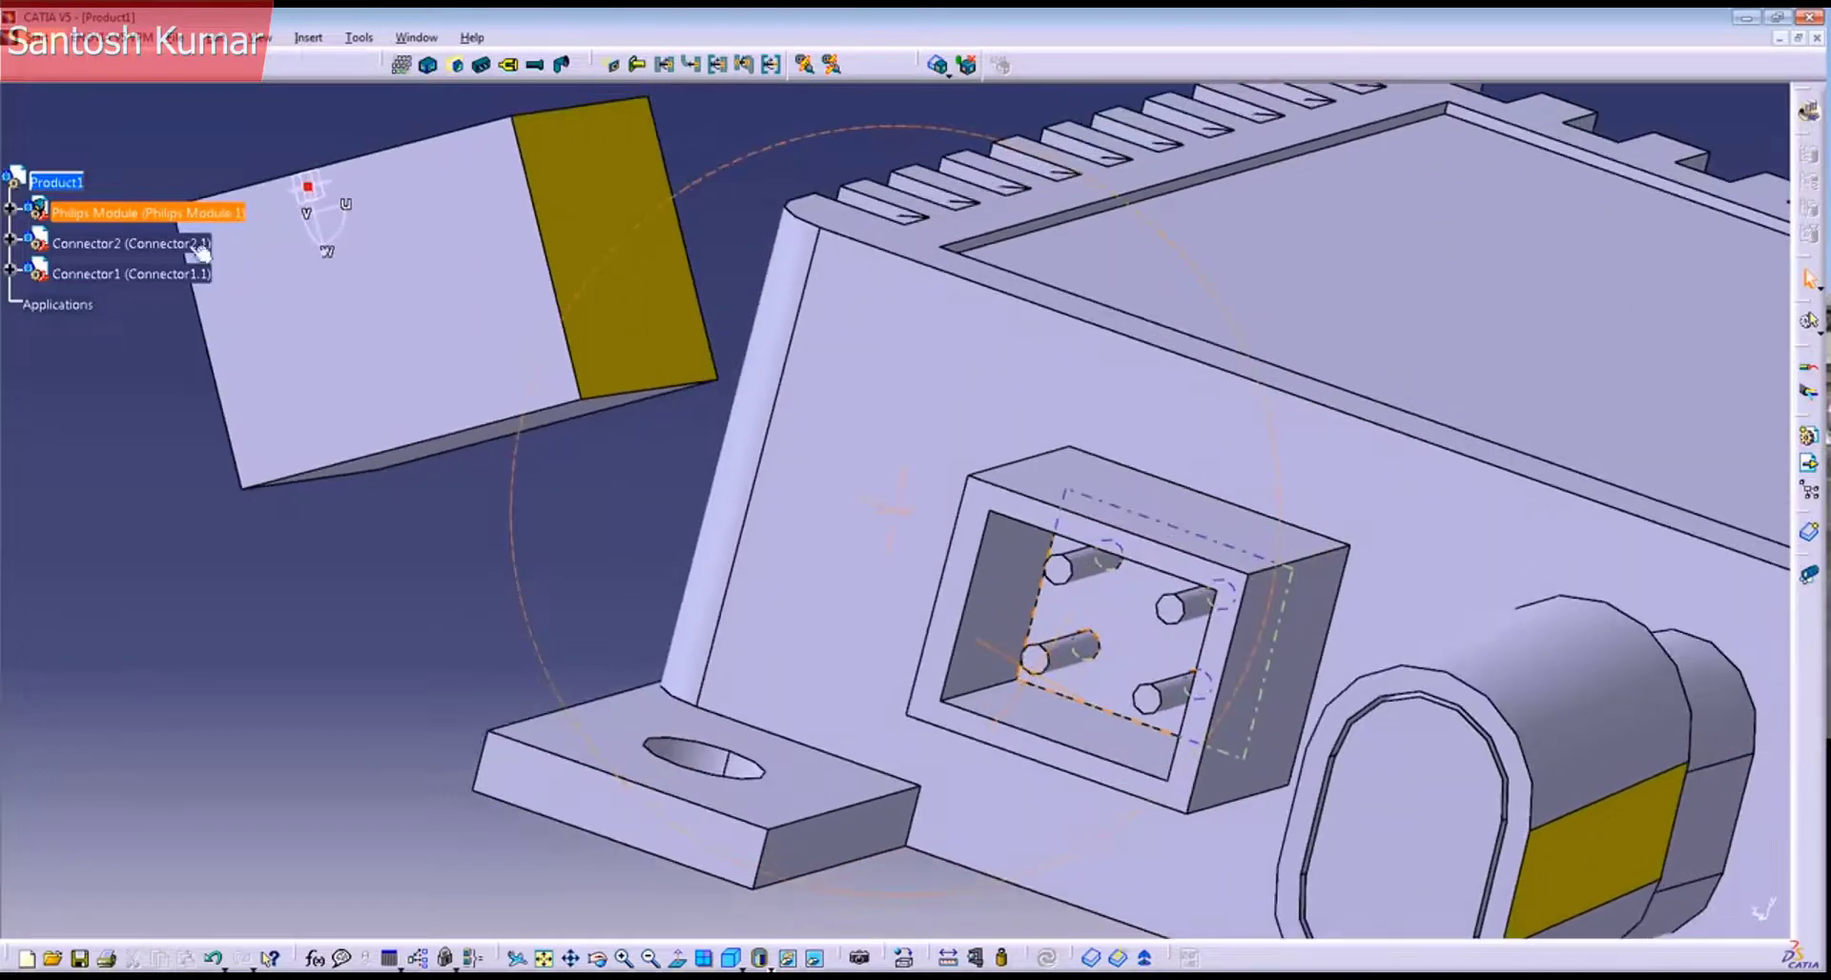
{"action": "left_click", "coordinate": [9, 208]}
{"action": "left_click", "coordinate": [10, 208]}
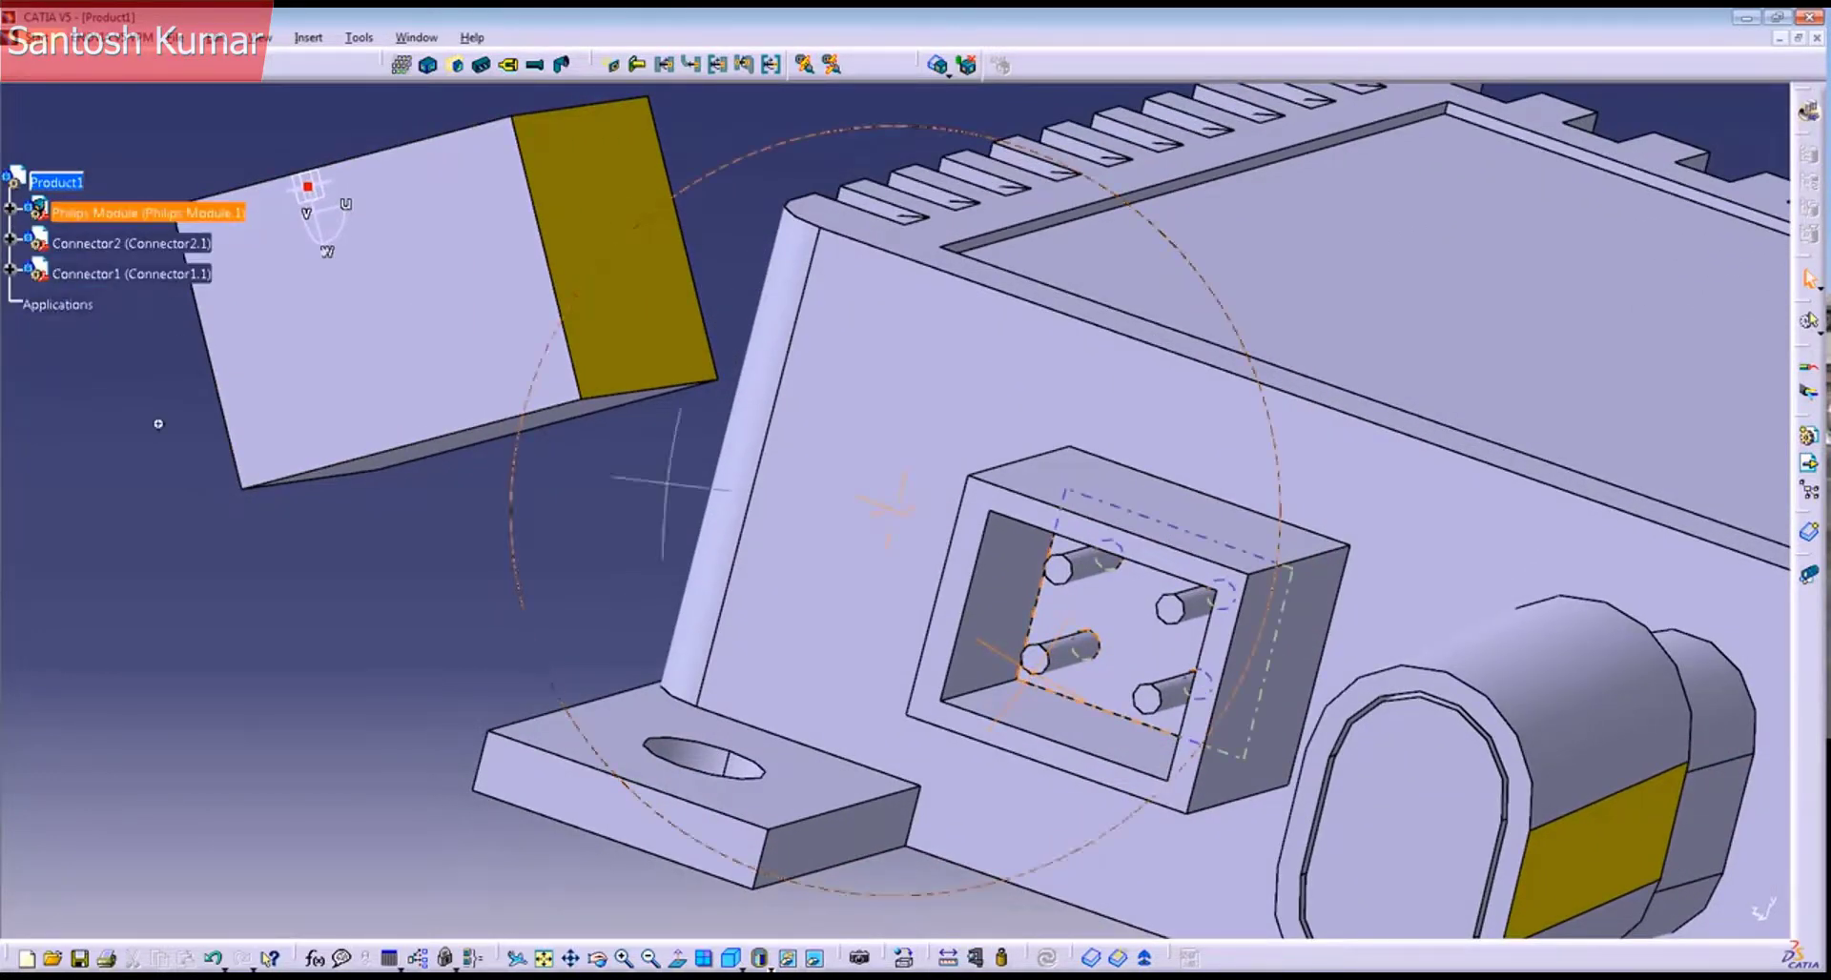
{"action": "middle_click_drag", "start_coordinate": [158, 424], "coordinate": [181, 427]}
{"action": "double_click", "coordinate": [105, 243]}
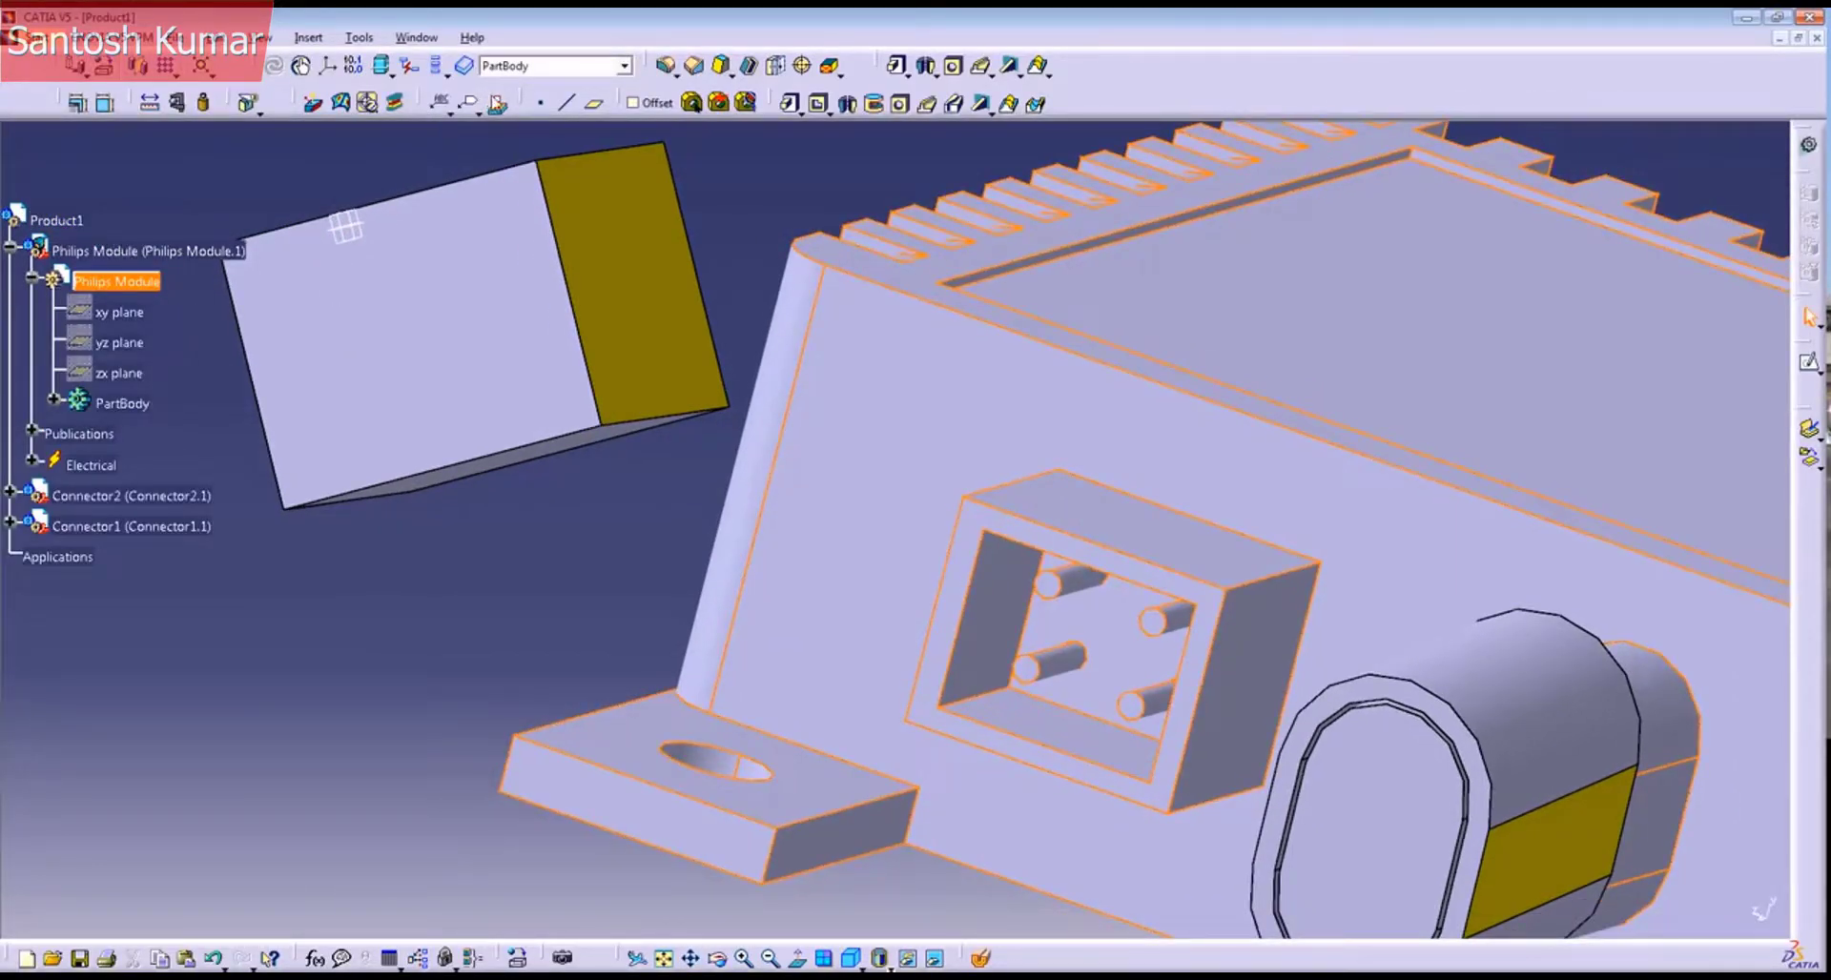
Step: Create an on-surface point on the inner floor face of the rectangular socket, at 0 mm distance from the face's middle
{"action": "left_click", "coordinate": [541, 102]}
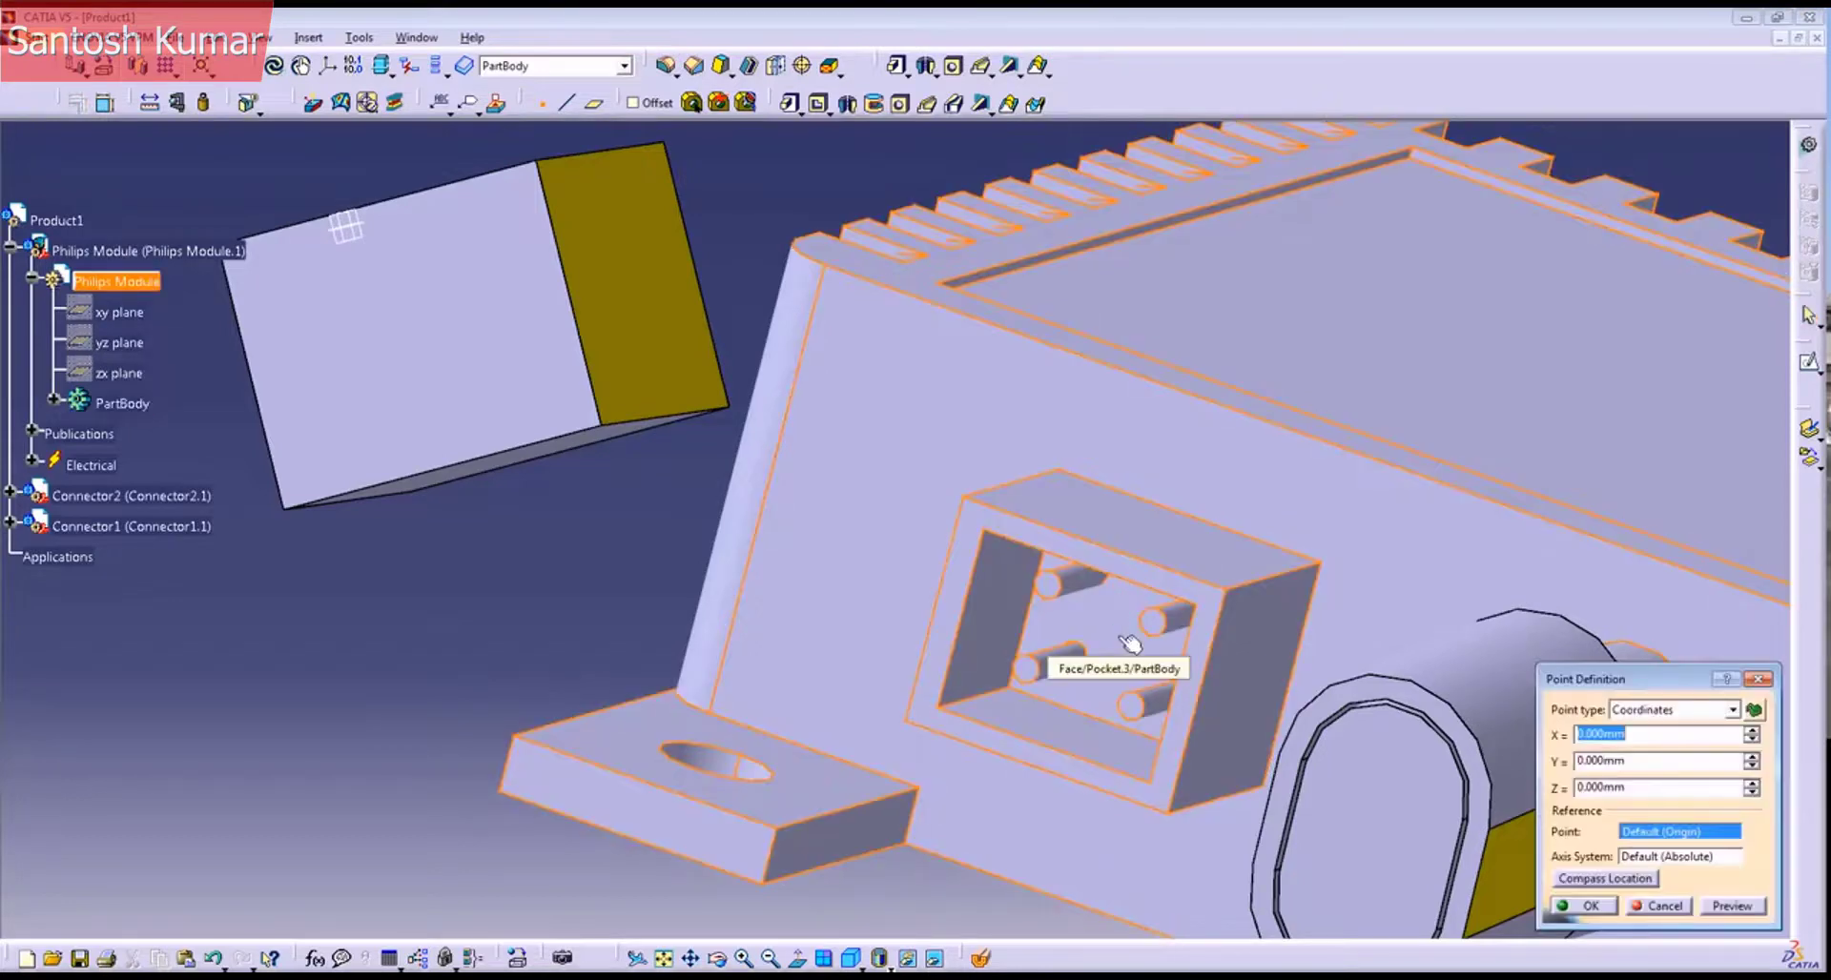
{"action": "left_click", "coordinate": [1133, 637]}
{"action": "left_click", "coordinate": [1679, 717]}
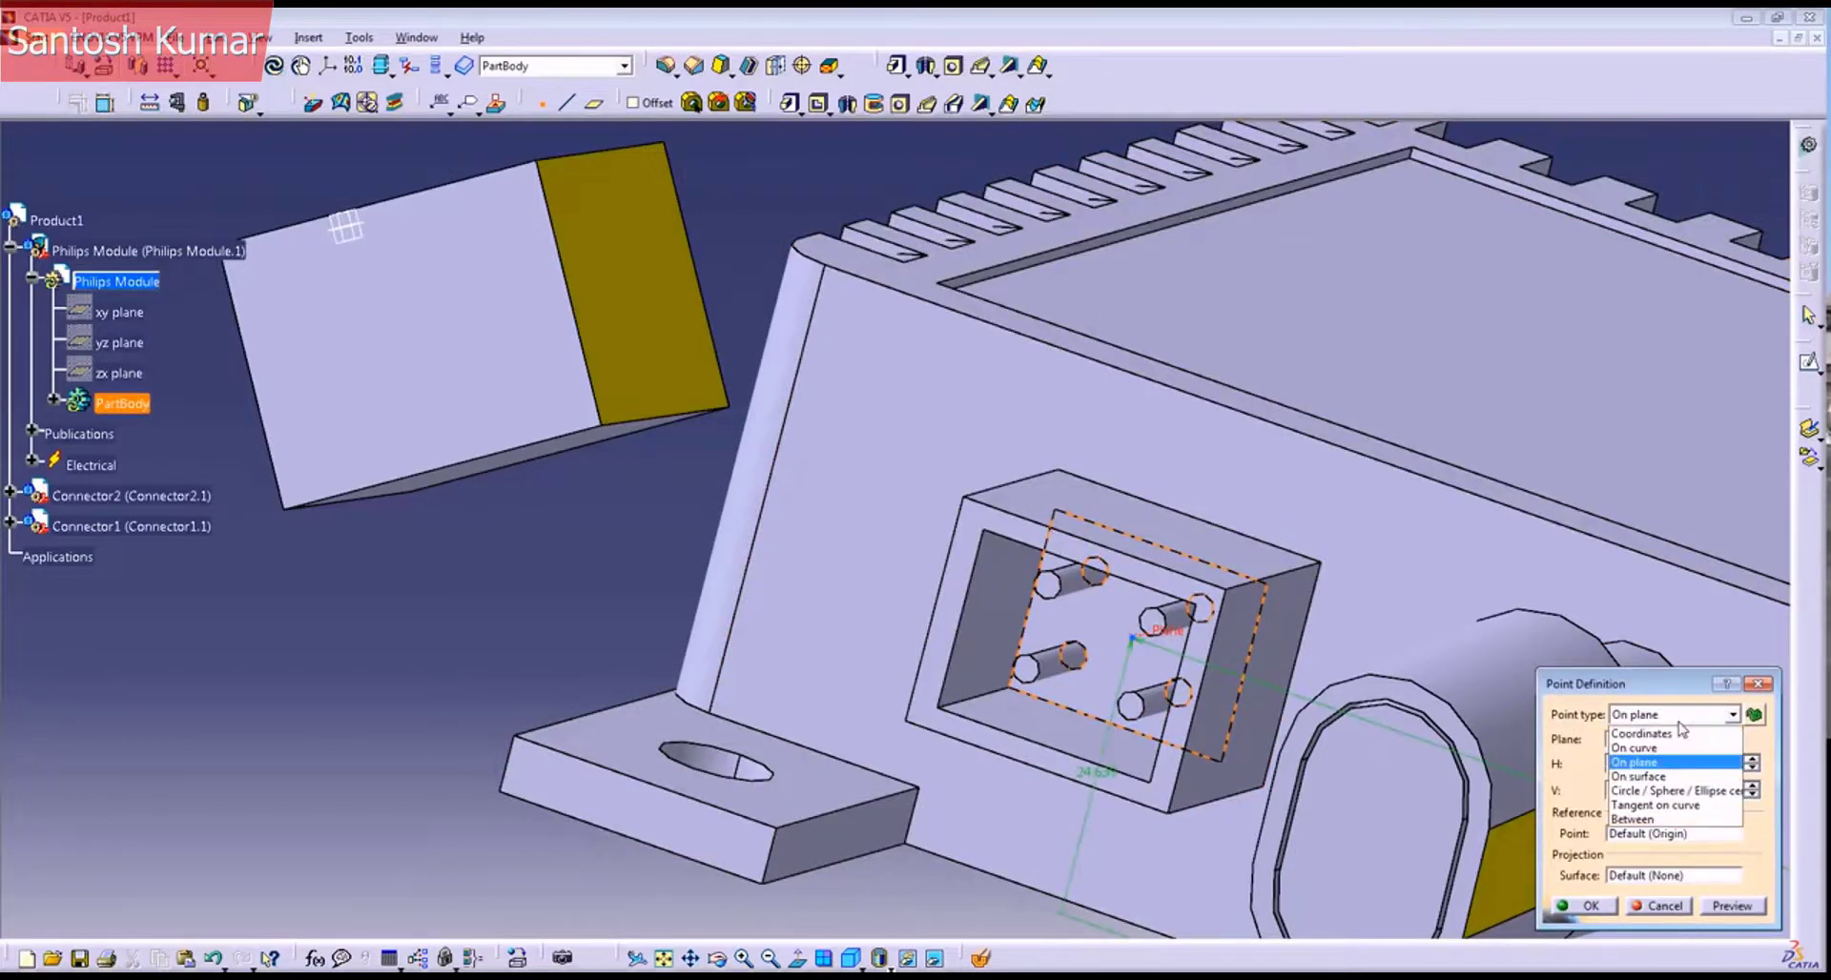
{"action": "left_click", "coordinate": [1664, 768]}
{"action": "left_click", "coordinate": [1137, 634]}
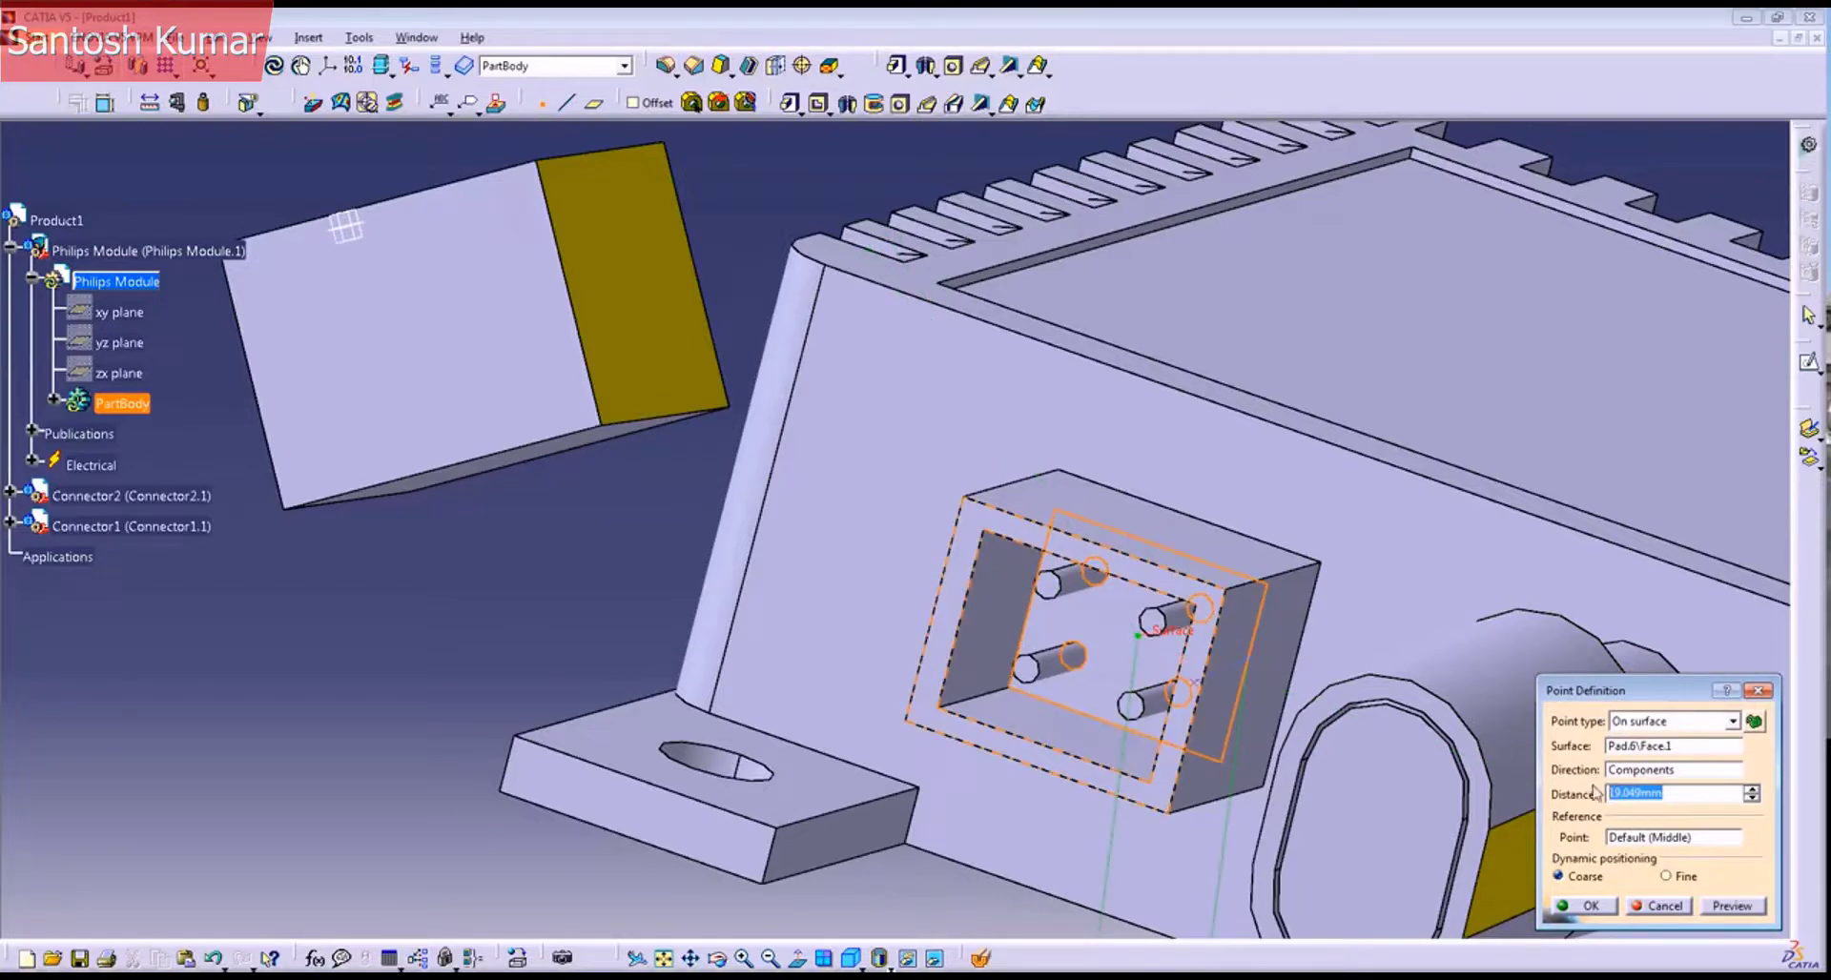
{"action": "type", "text": "0"}
{"action": "left_click", "coordinate": [1732, 906]}
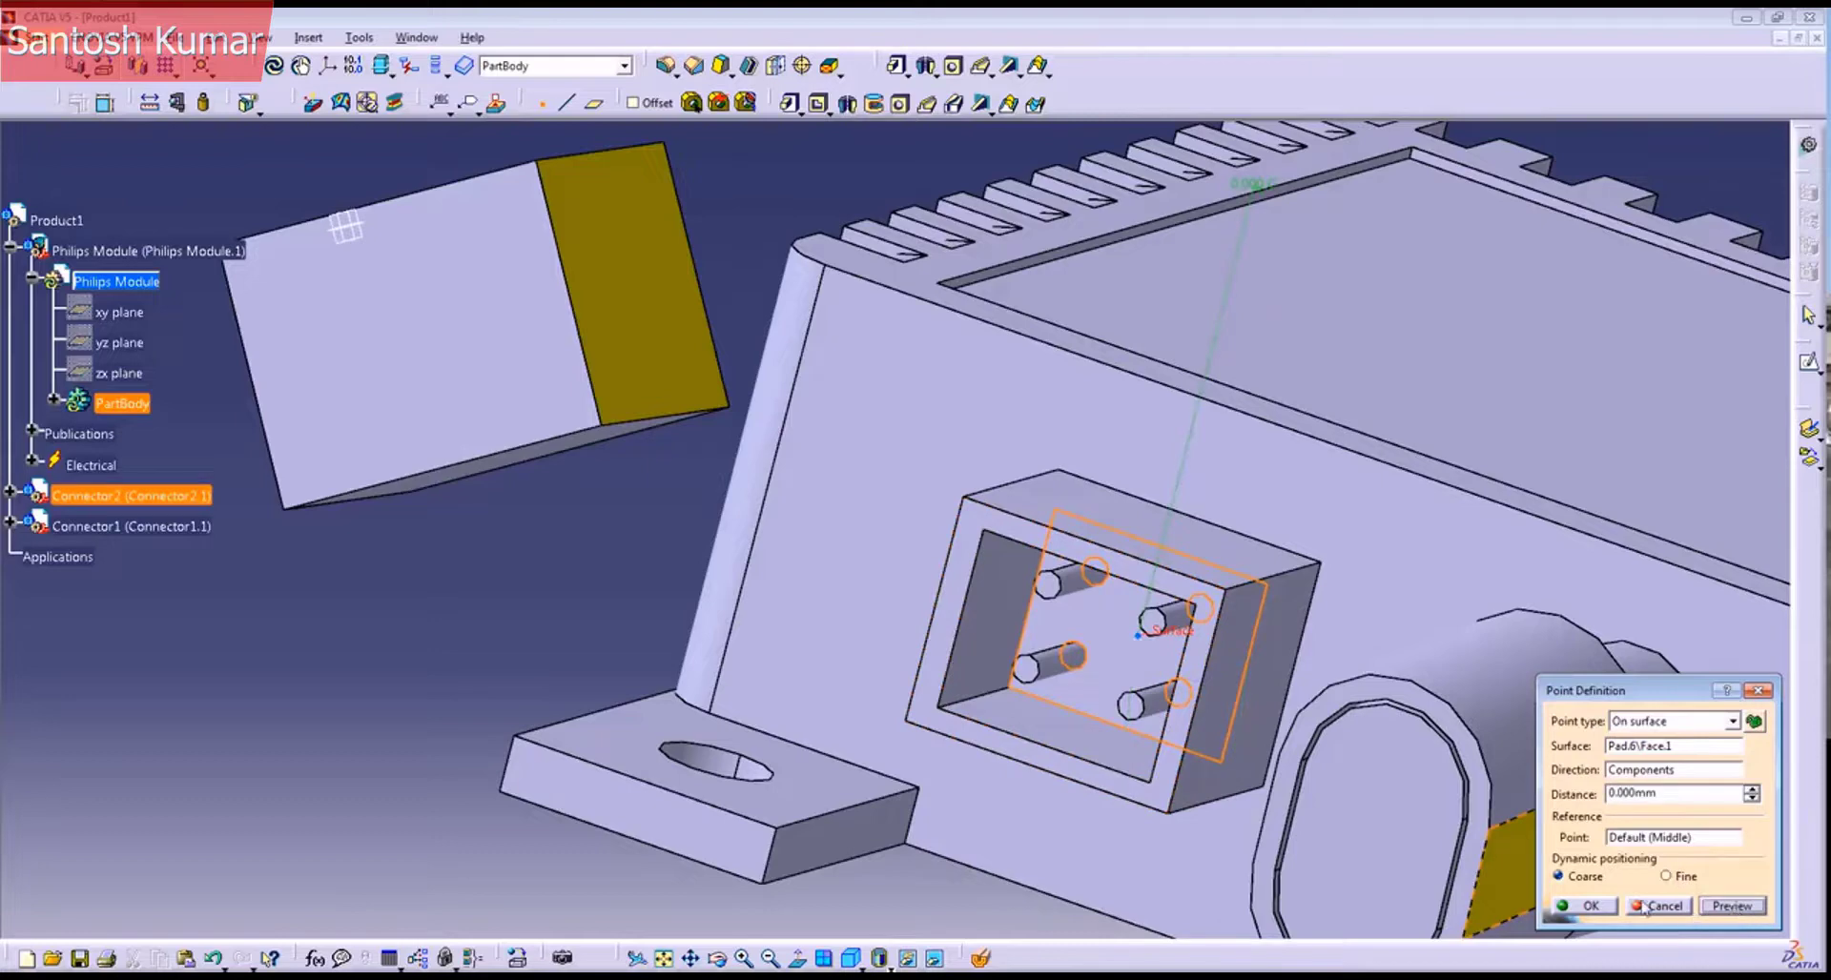
{"action": "left_click", "coordinate": [1590, 906]}
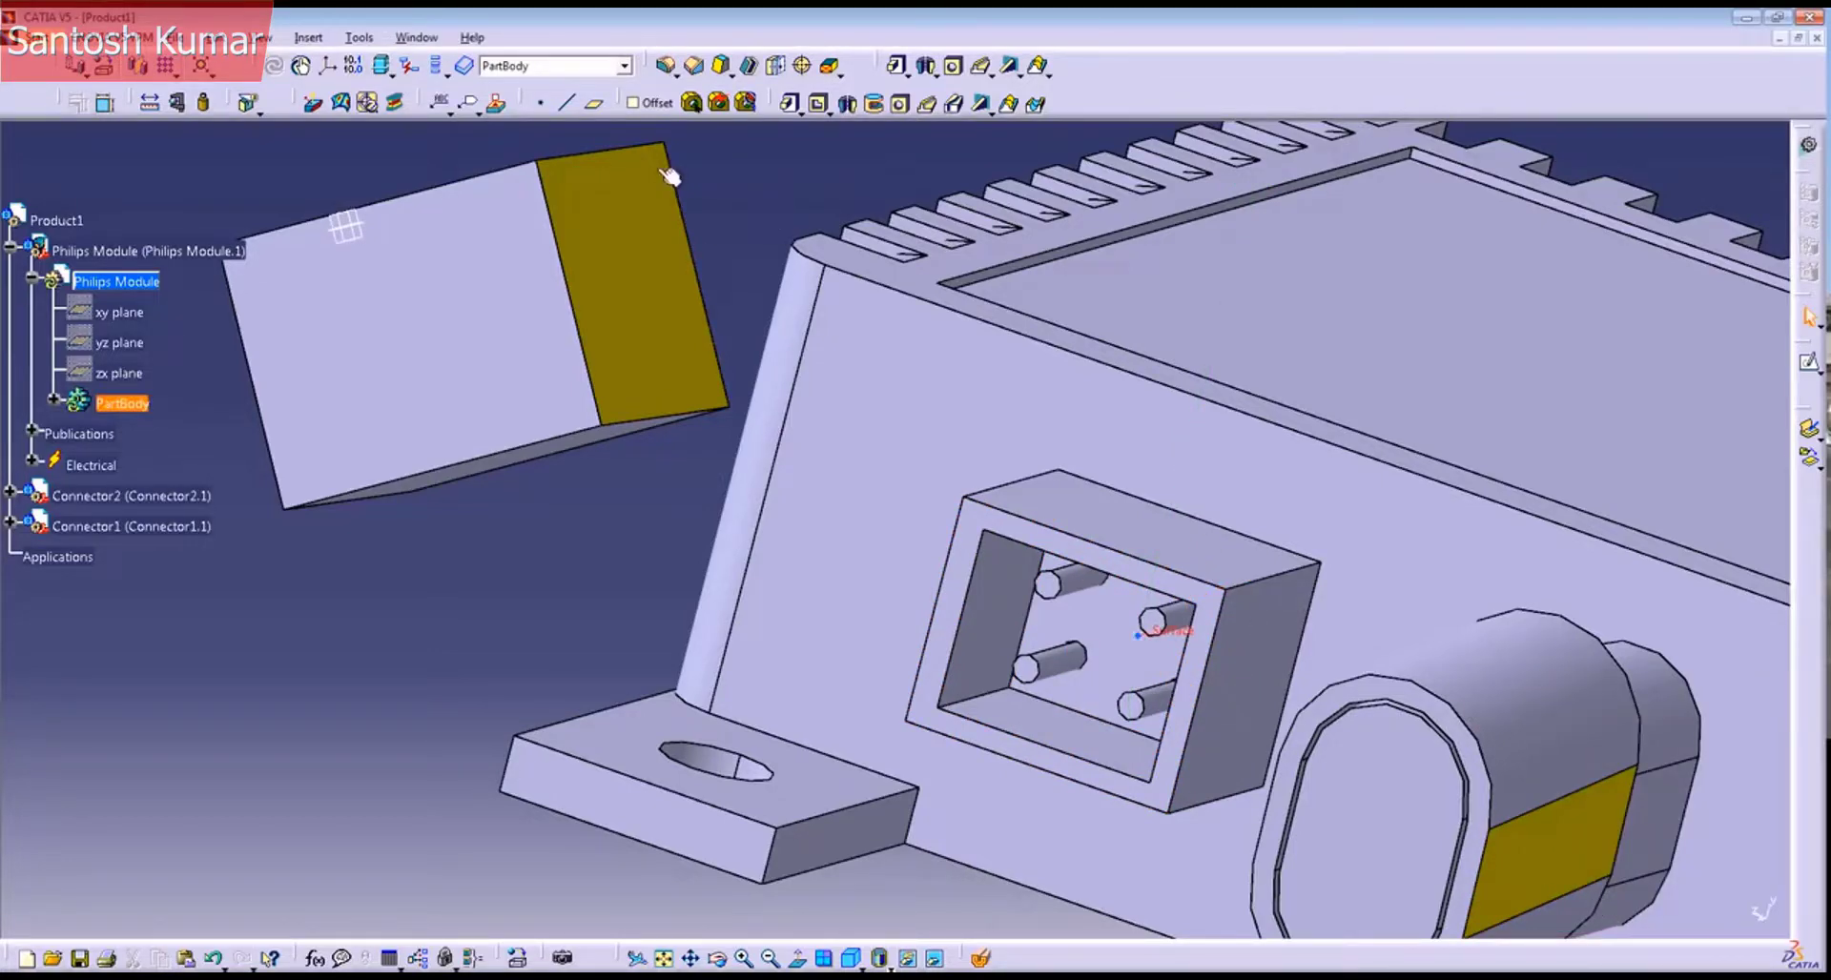
Step: Start an axis system with the new point as origin and the upper edge of the rectangular socket's floor as X axis
{"action": "left_click", "coordinate": [217, 38]}
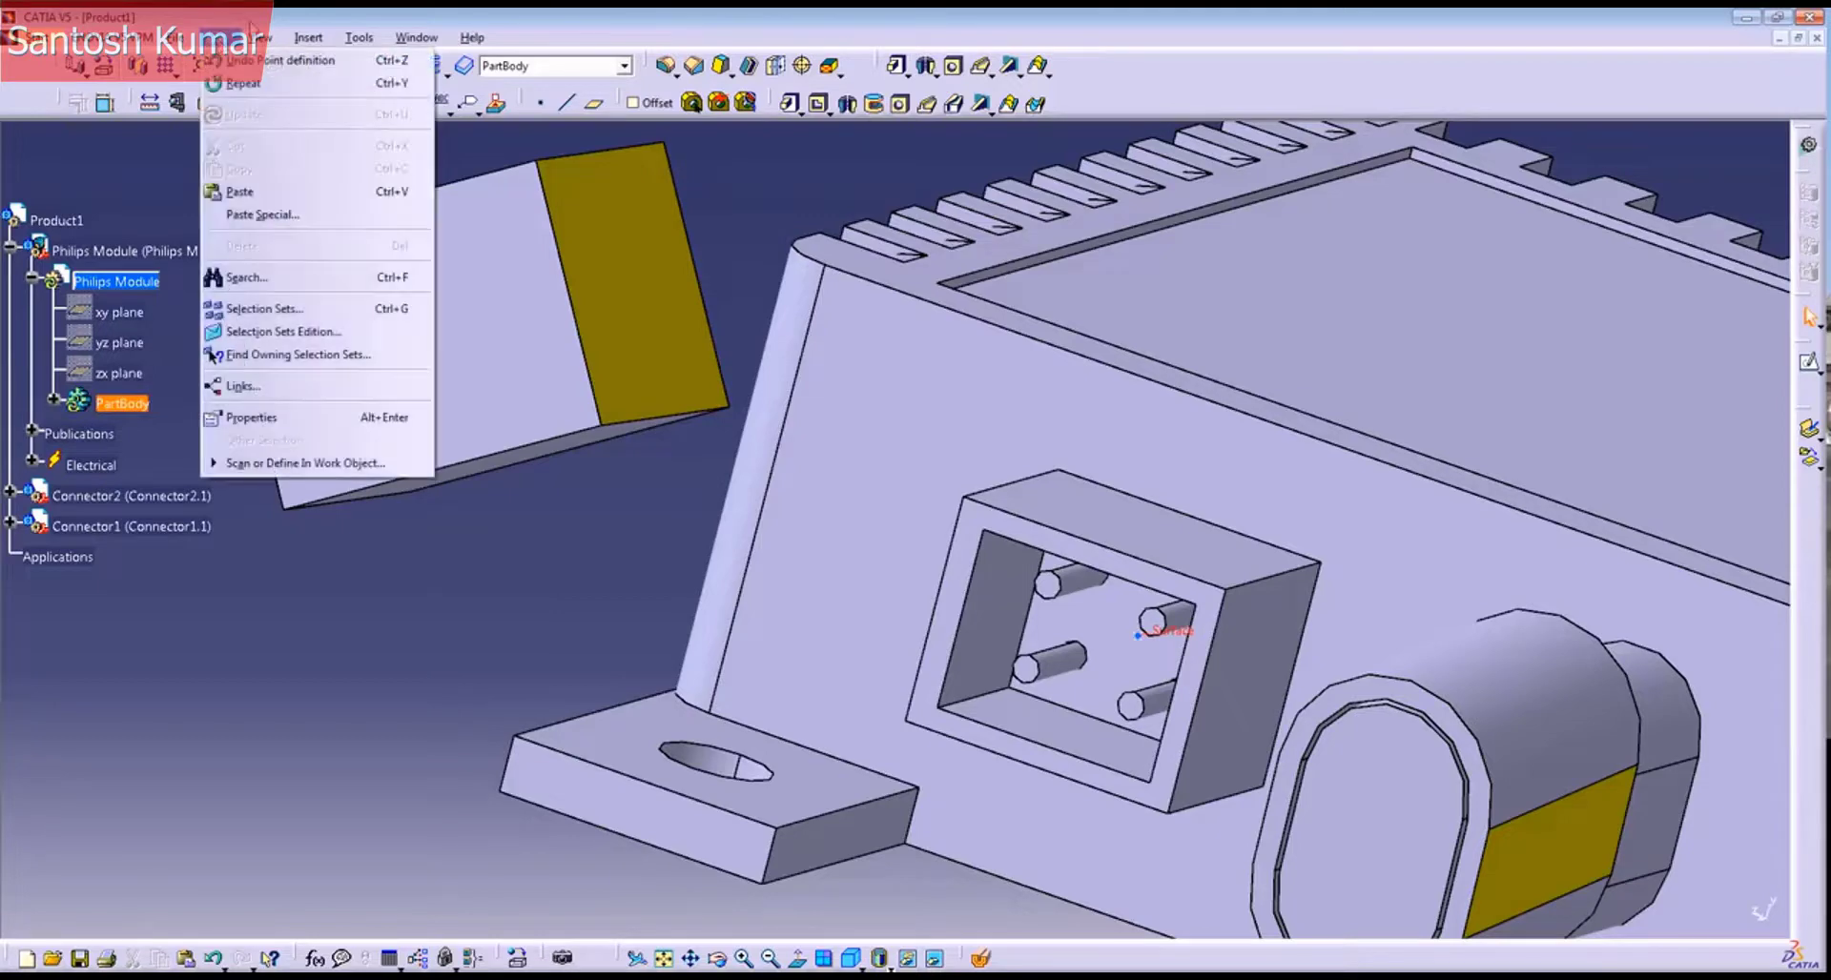
{"action": "mouse_move", "coordinate": [269, 36]}
{"action": "mouse_move", "coordinate": [296, 38]}
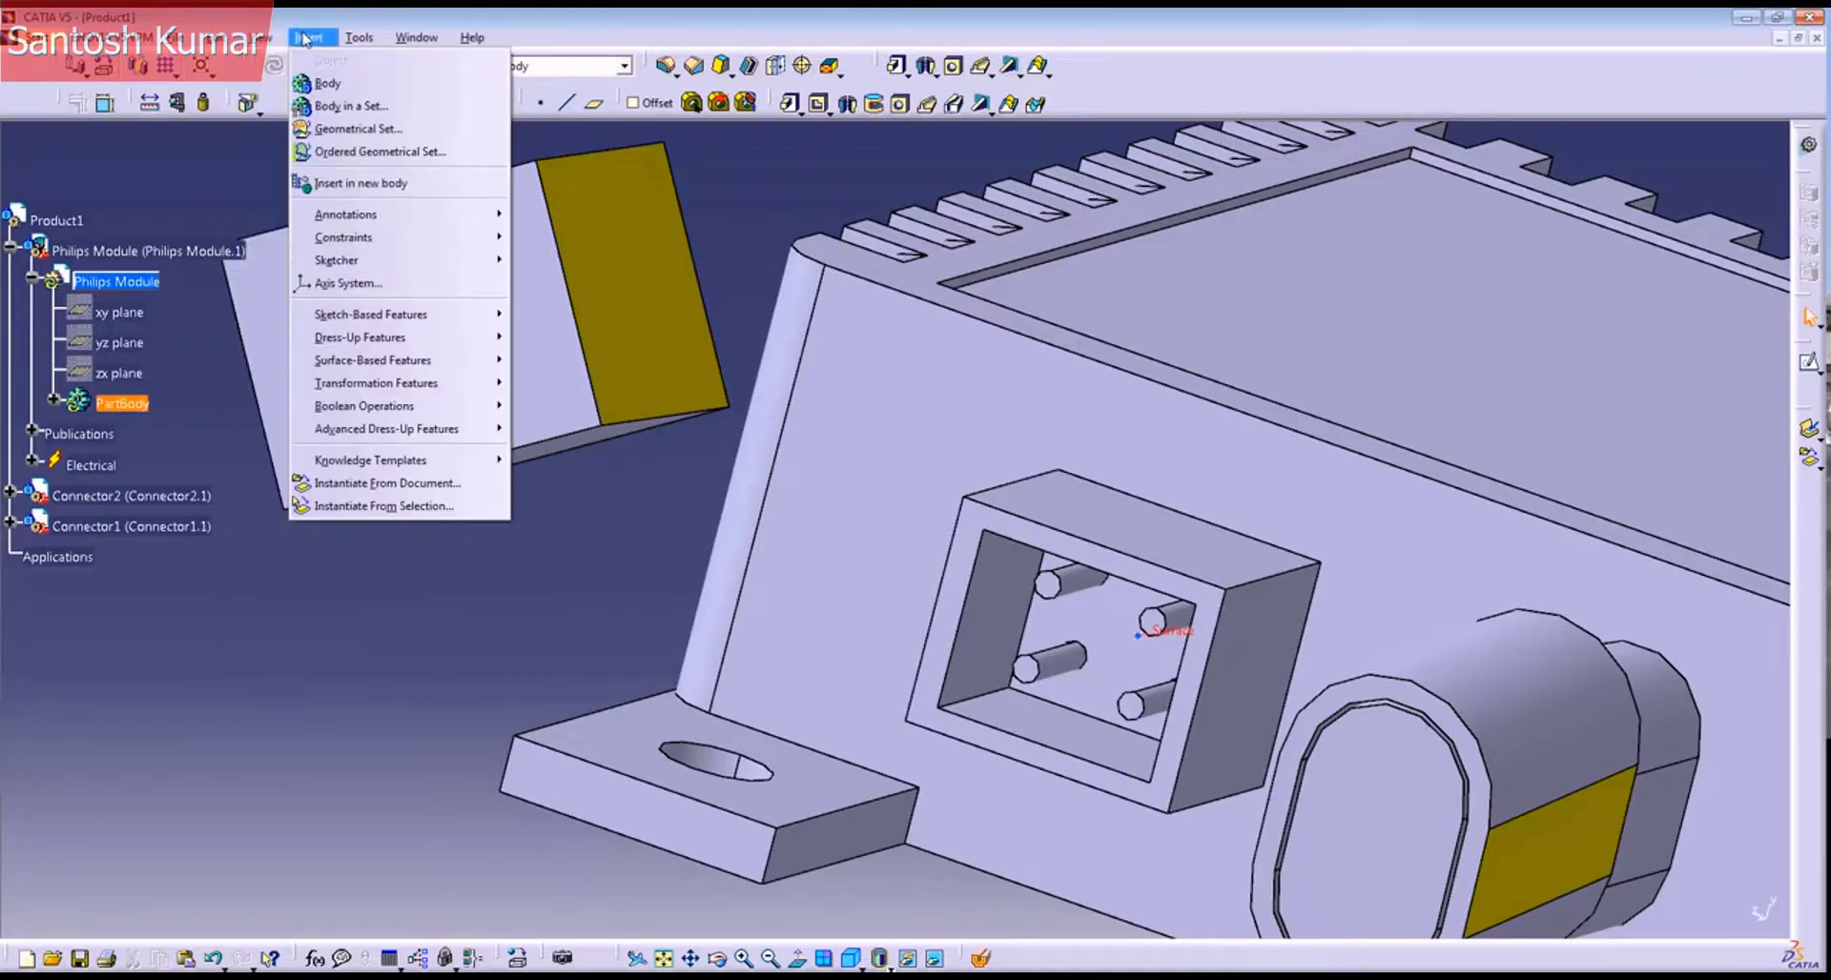
{"action": "left_click", "coordinate": [349, 284]}
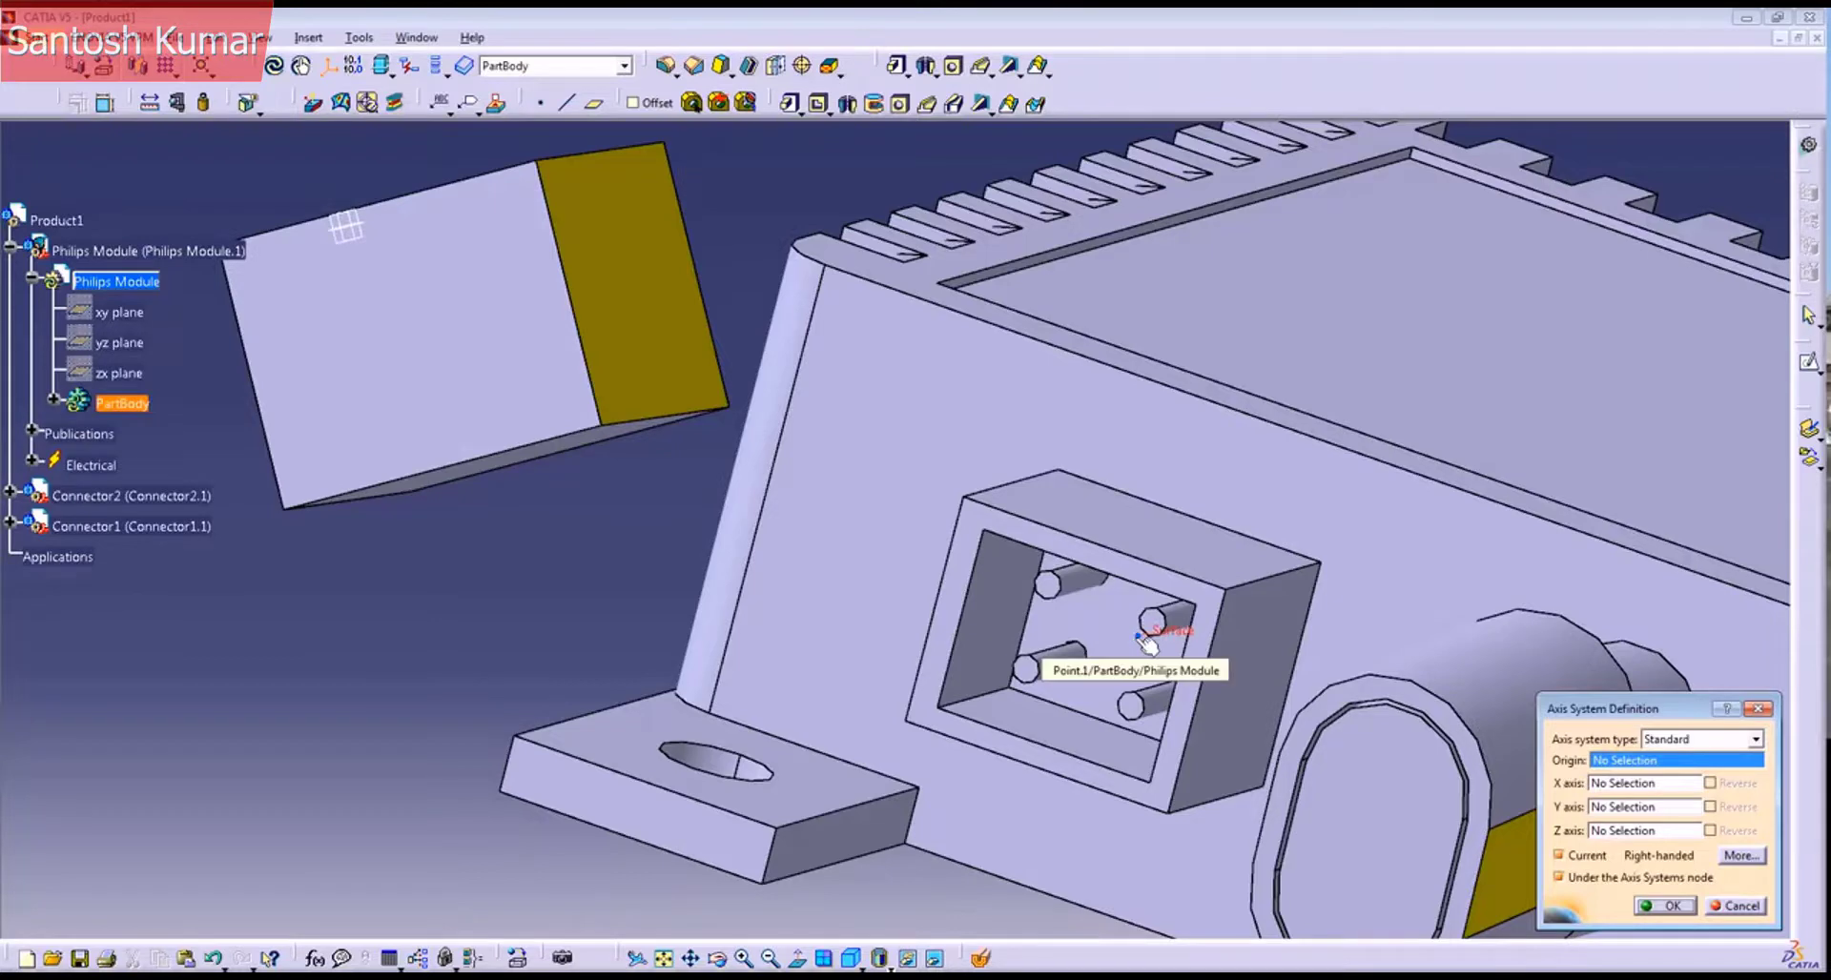
{"action": "left_click", "coordinate": [1144, 641]}
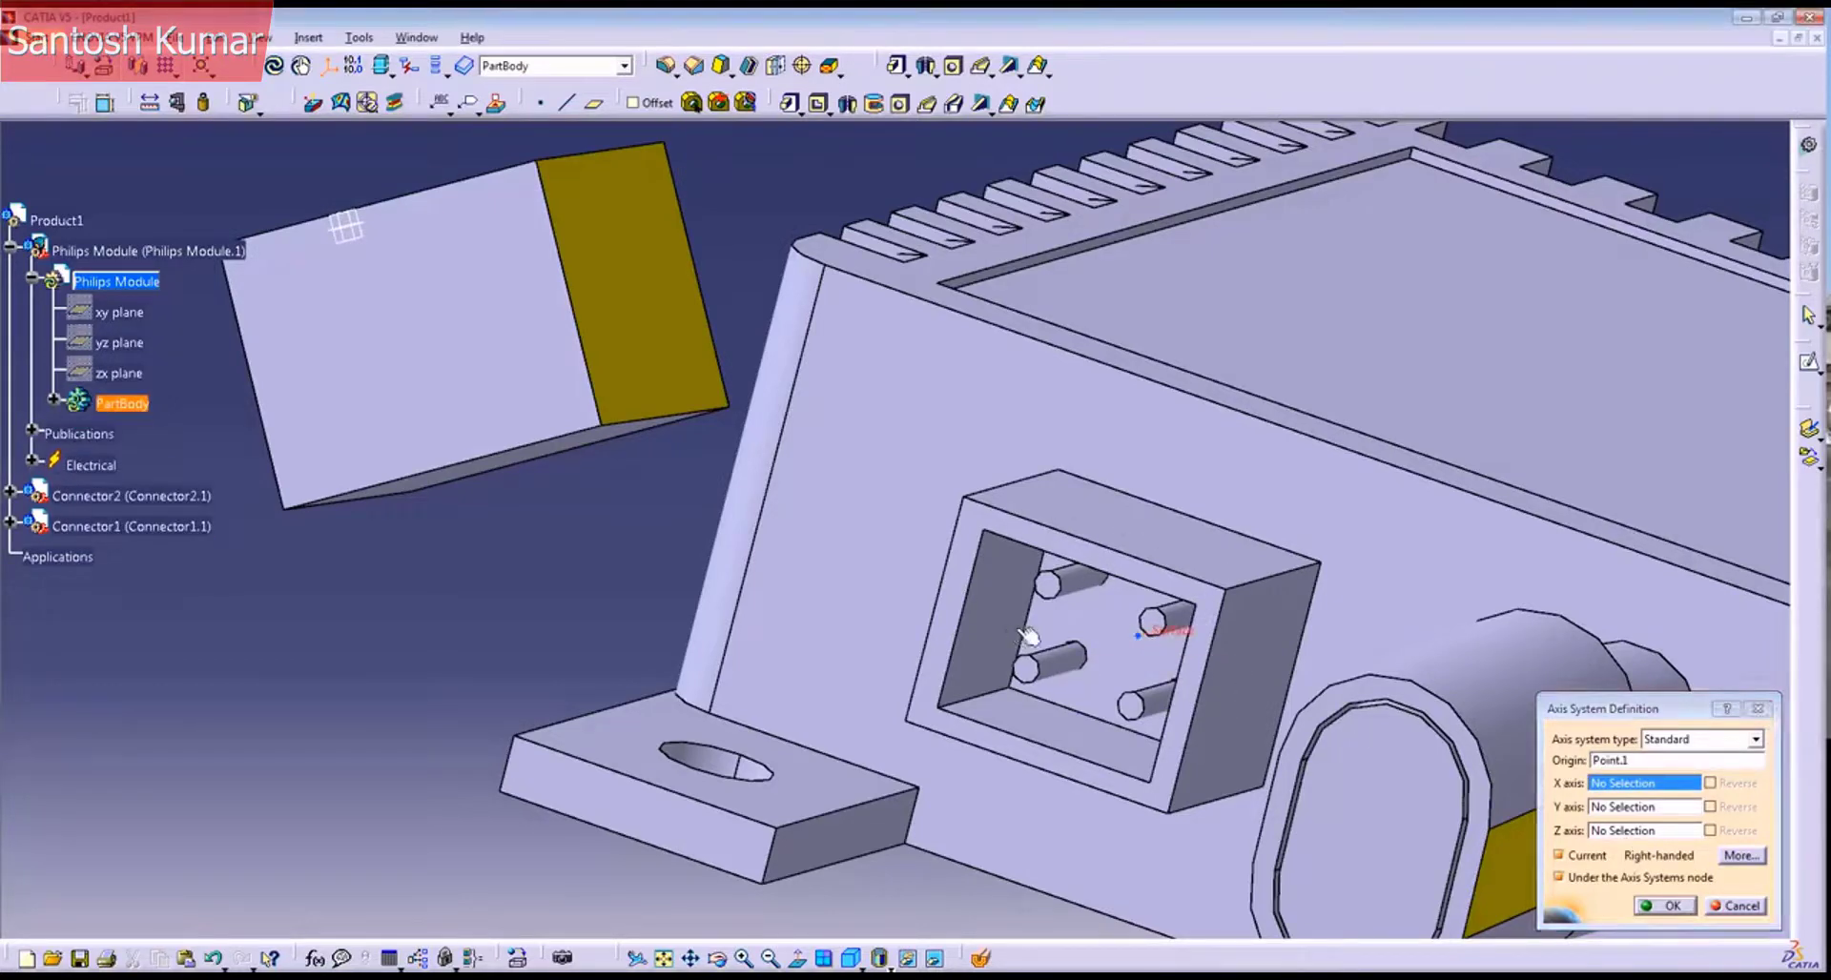
{"action": "middle_click_drag", "start_coordinate": [1025, 596], "coordinate": [1088, 627]}
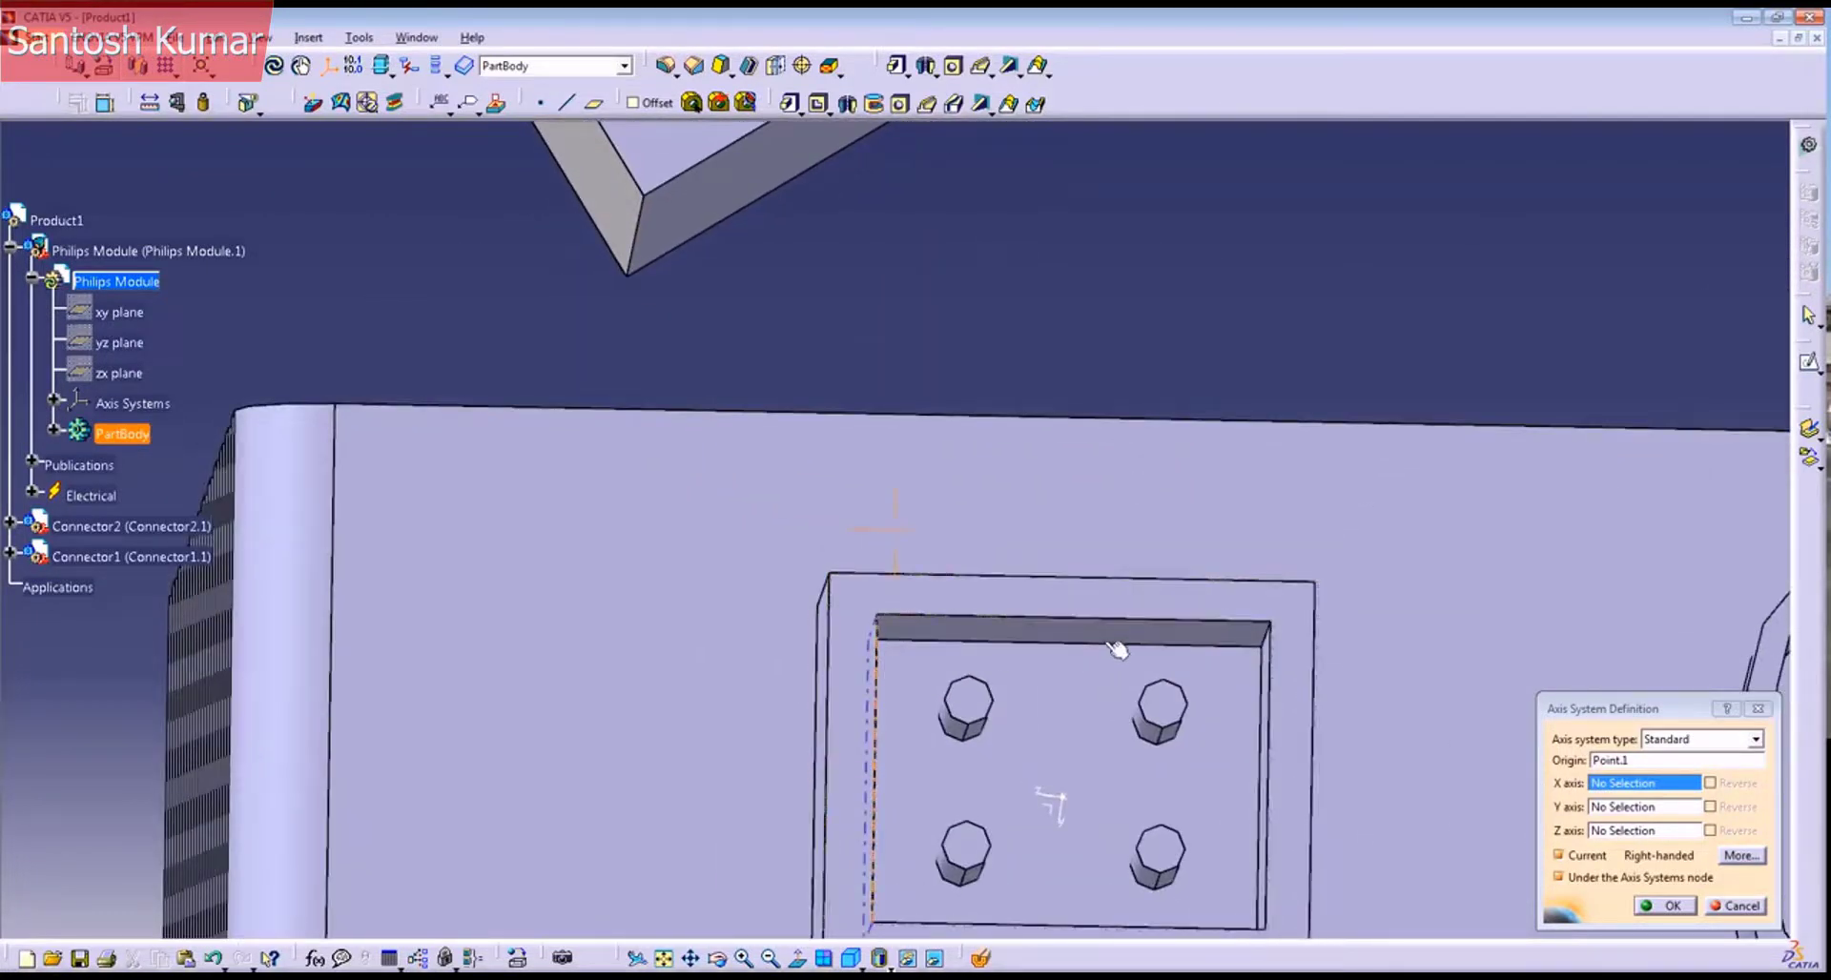
{"action": "left_click", "coordinate": [1116, 649]}
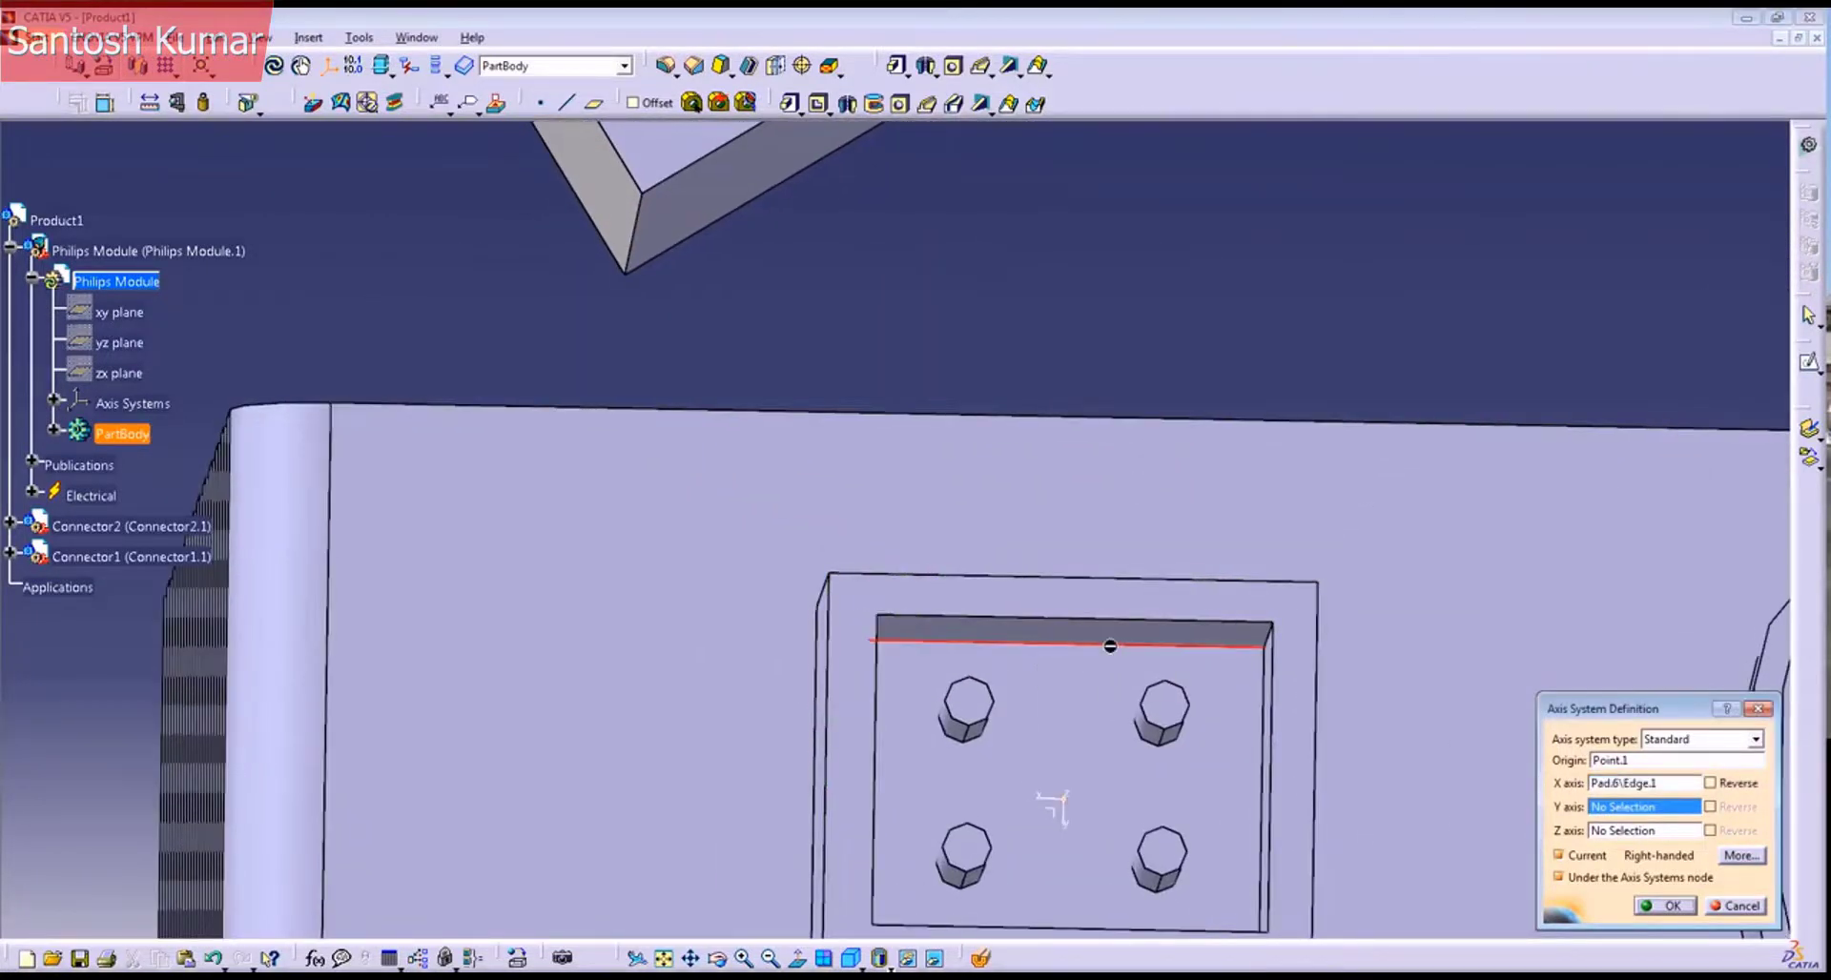
Step: Reverse the axis system's X axis, use a side edge of the socket's floor as Y axis, and finish the definition
{"action": "mouse_move", "coordinate": [1059, 753]}
{"action": "middle_mouse_down"}
{"action": "mouse_move", "coordinate": [1076, 729]}
{"action": "mouse_move", "coordinate": [1087, 768]}
{"action": "mouse_move", "coordinate": [1071, 744]}
{"action": "middle_mouse_up"}
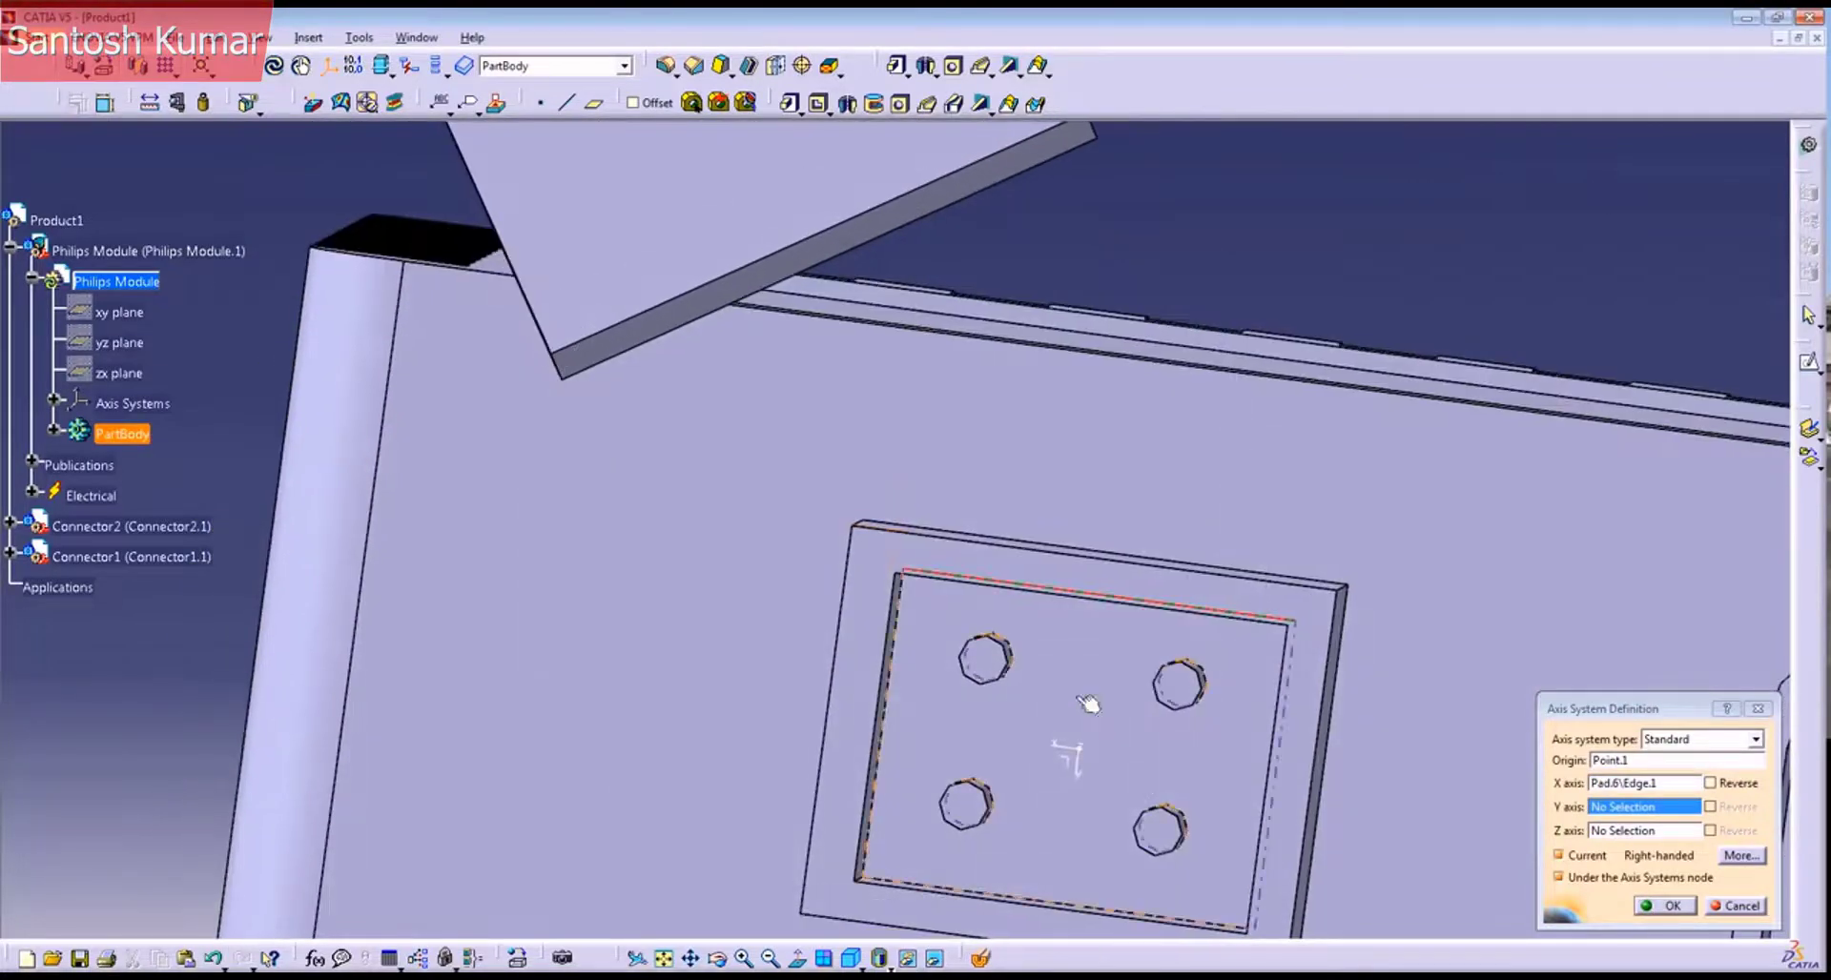
{"action": "left_click", "coordinate": [1055, 745]}
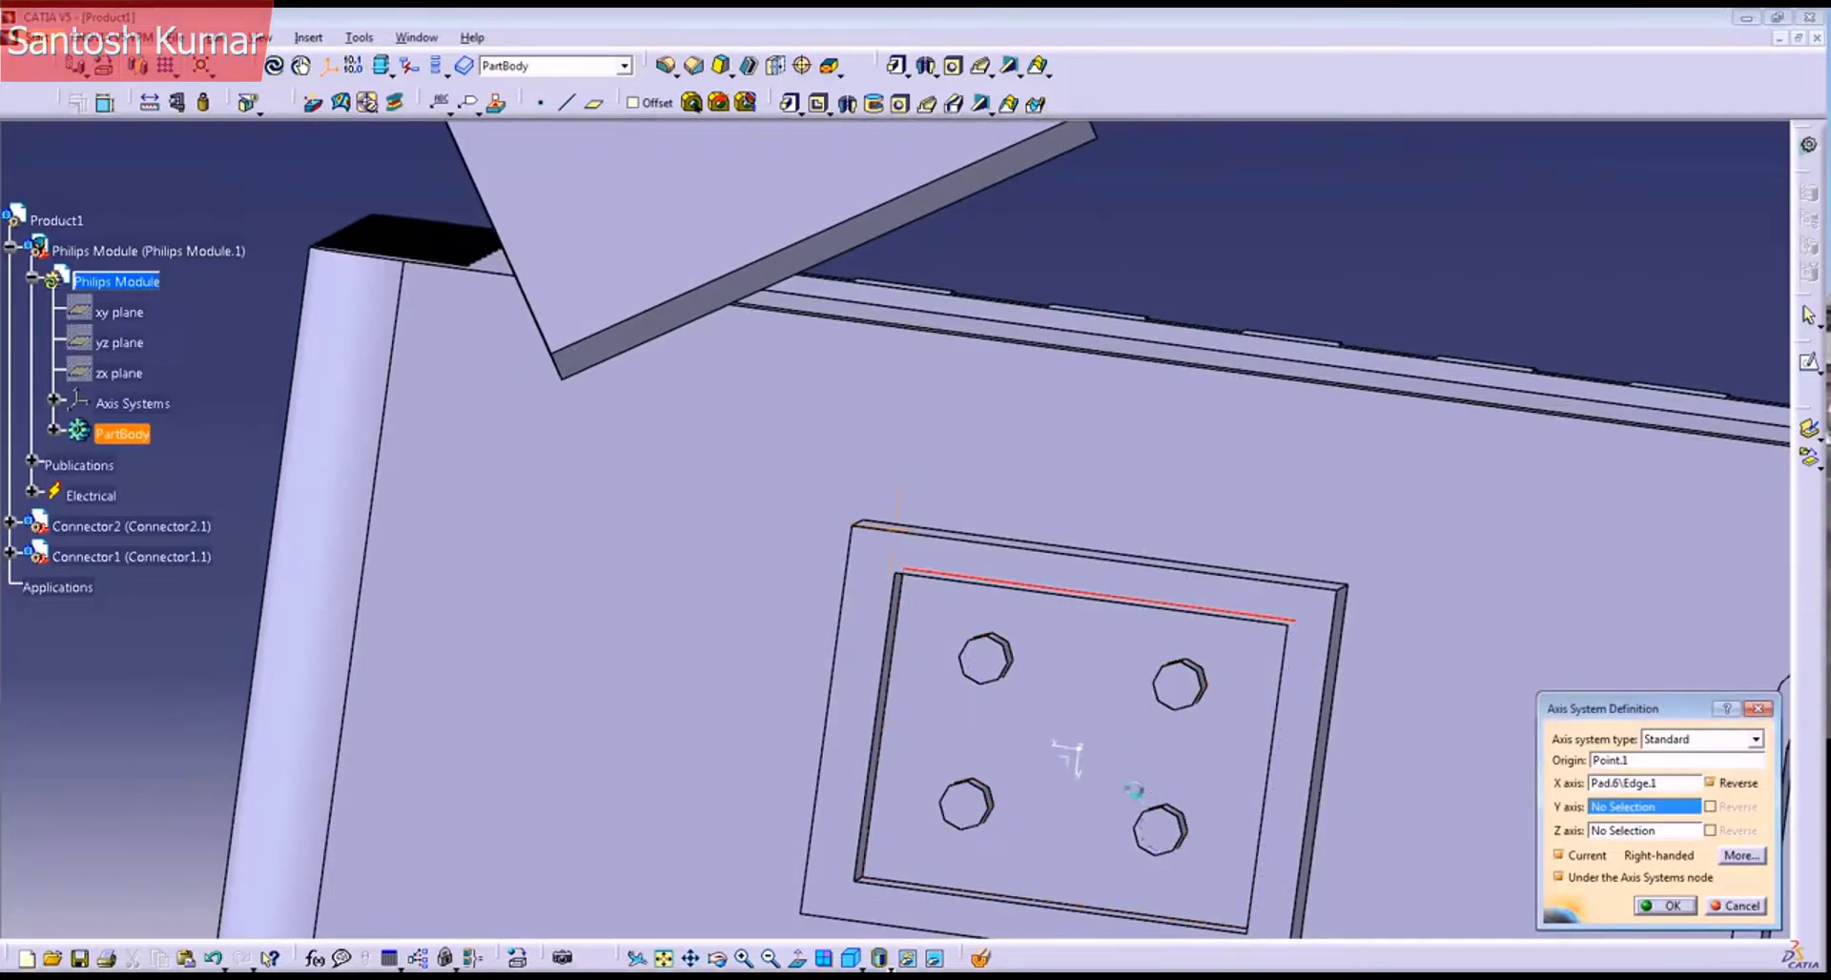
{"action": "middle_click_drag", "start_coordinate": [1133, 836], "coordinate": [1125, 753]}
{"action": "middle_click_drag", "start_coordinate": [1270, 740], "coordinate": [982, 516]}
{"action": "left_click", "coordinate": [802, 516]}
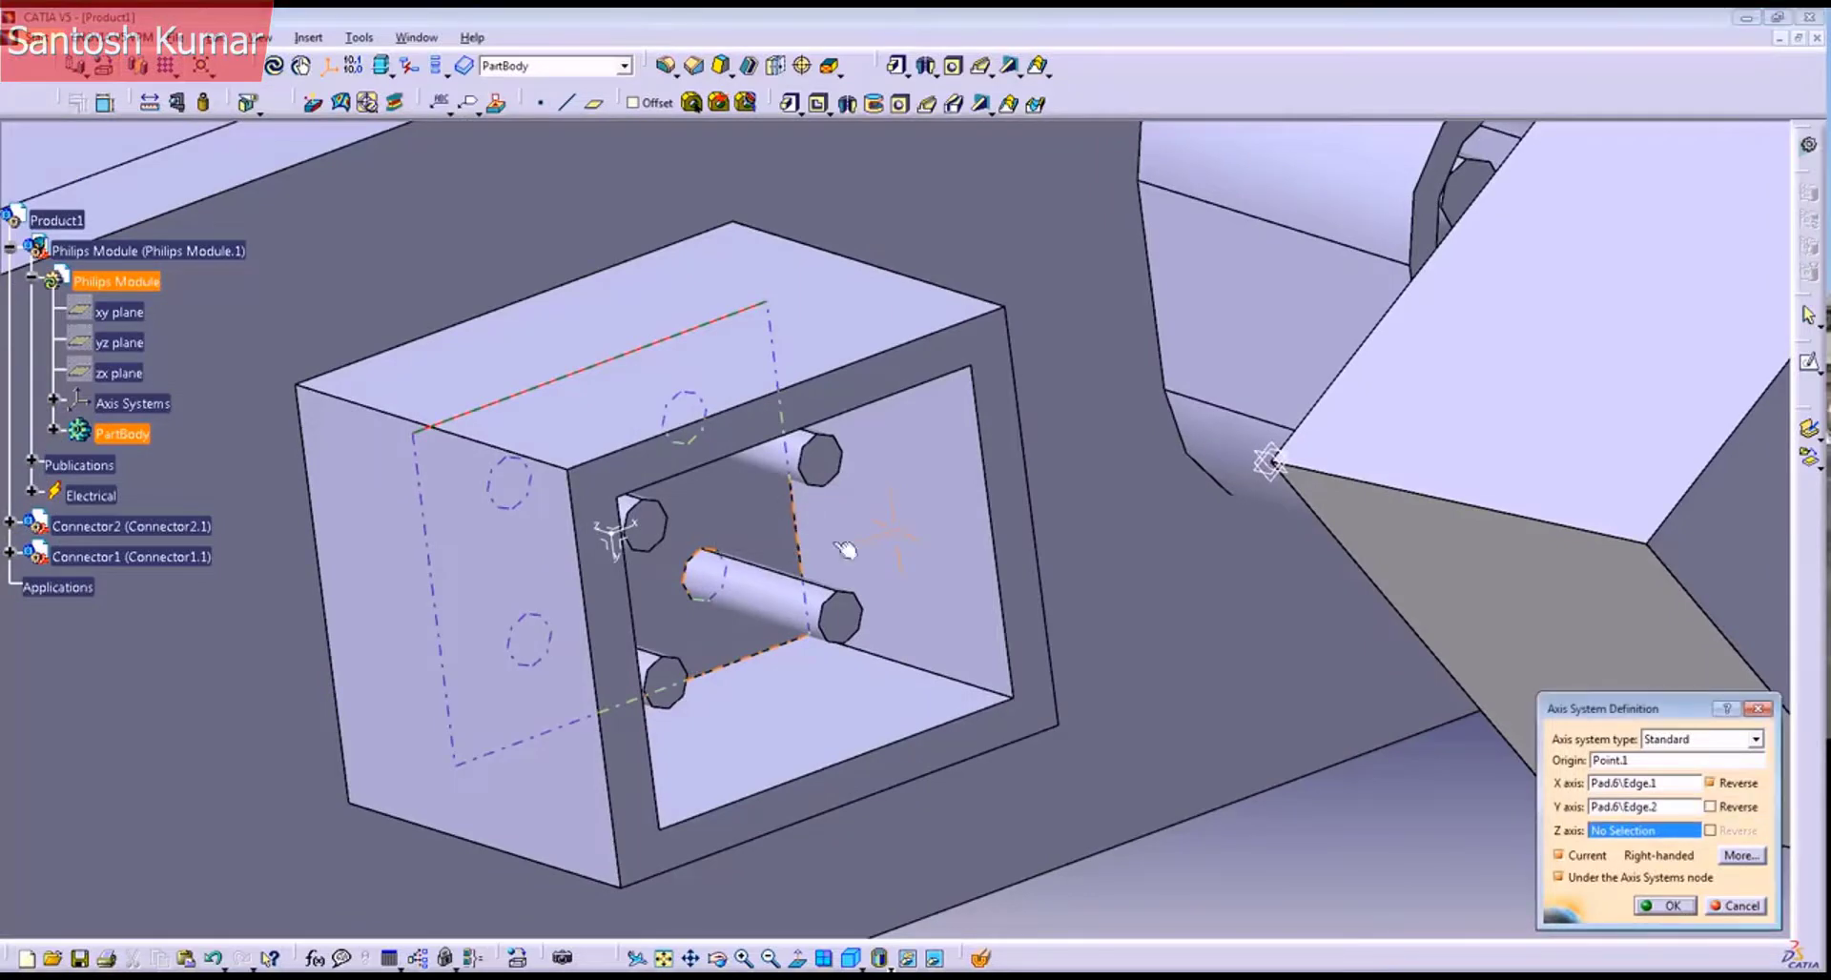
{"action": "middle_click_drag", "start_coordinate": [846, 548], "coordinate": [1052, 692]}
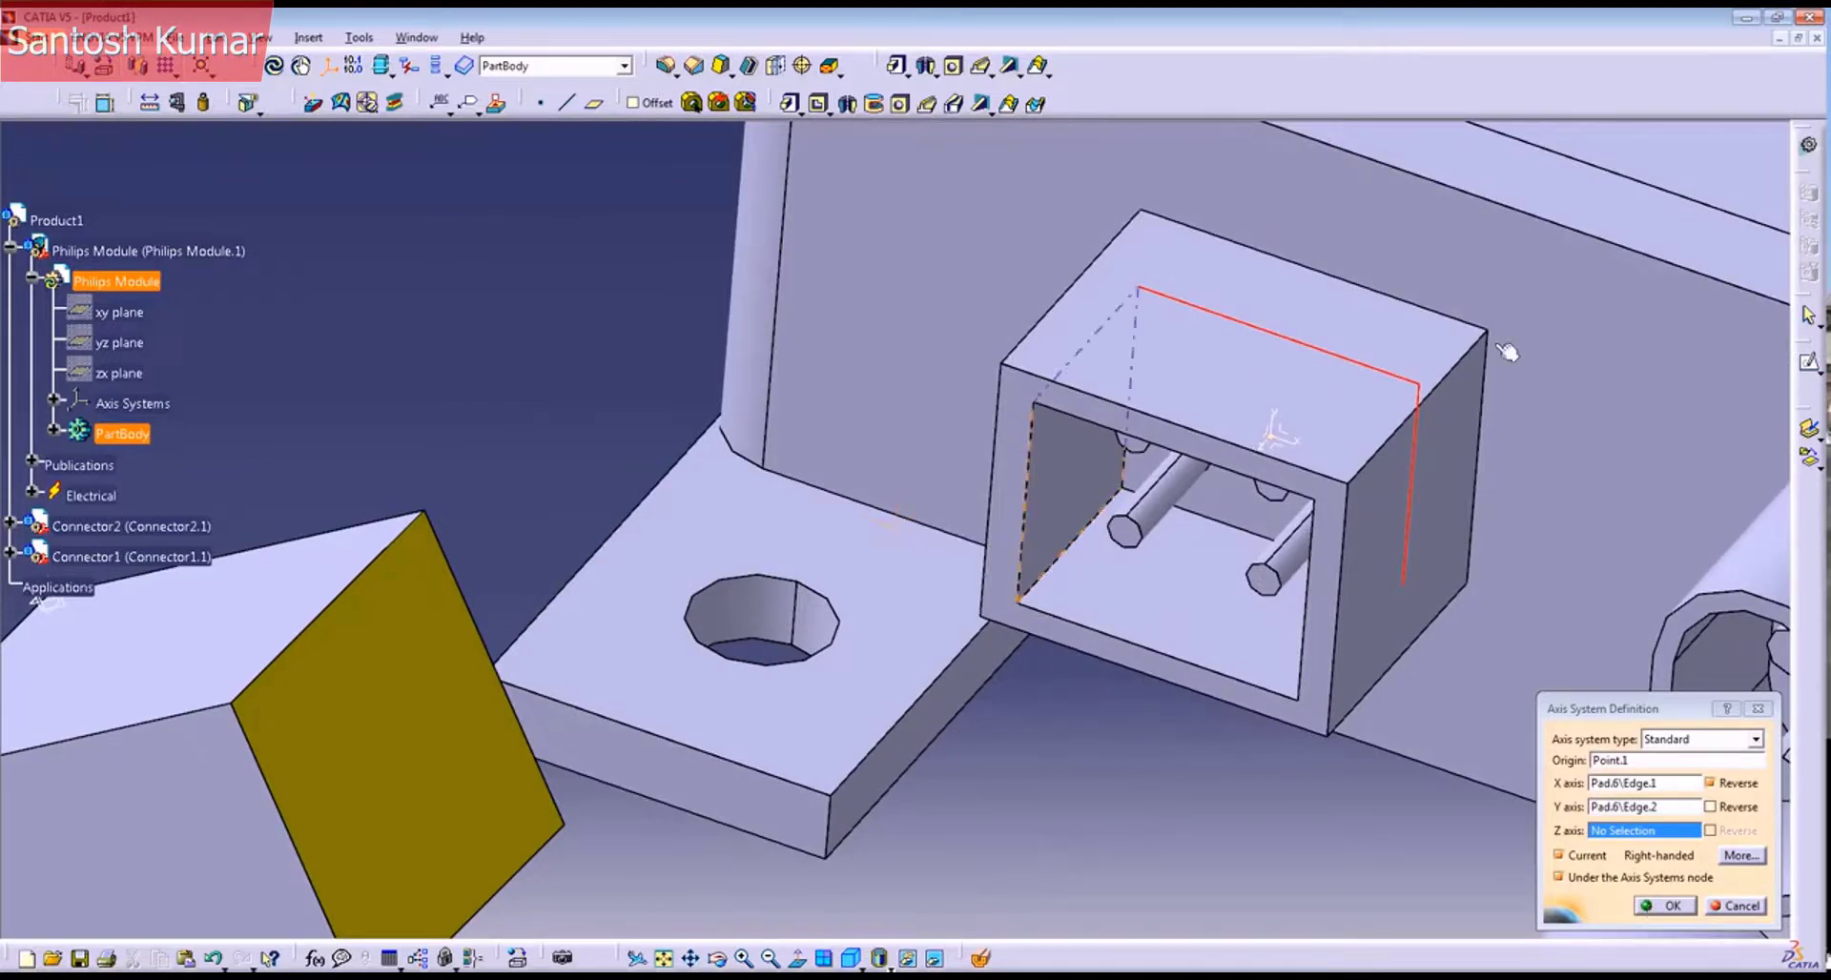
{"action": "left_click", "coordinate": [1664, 906]}
{"action": "middle_click_drag", "start_coordinate": [1314, 484], "coordinate": [1299, 611]}
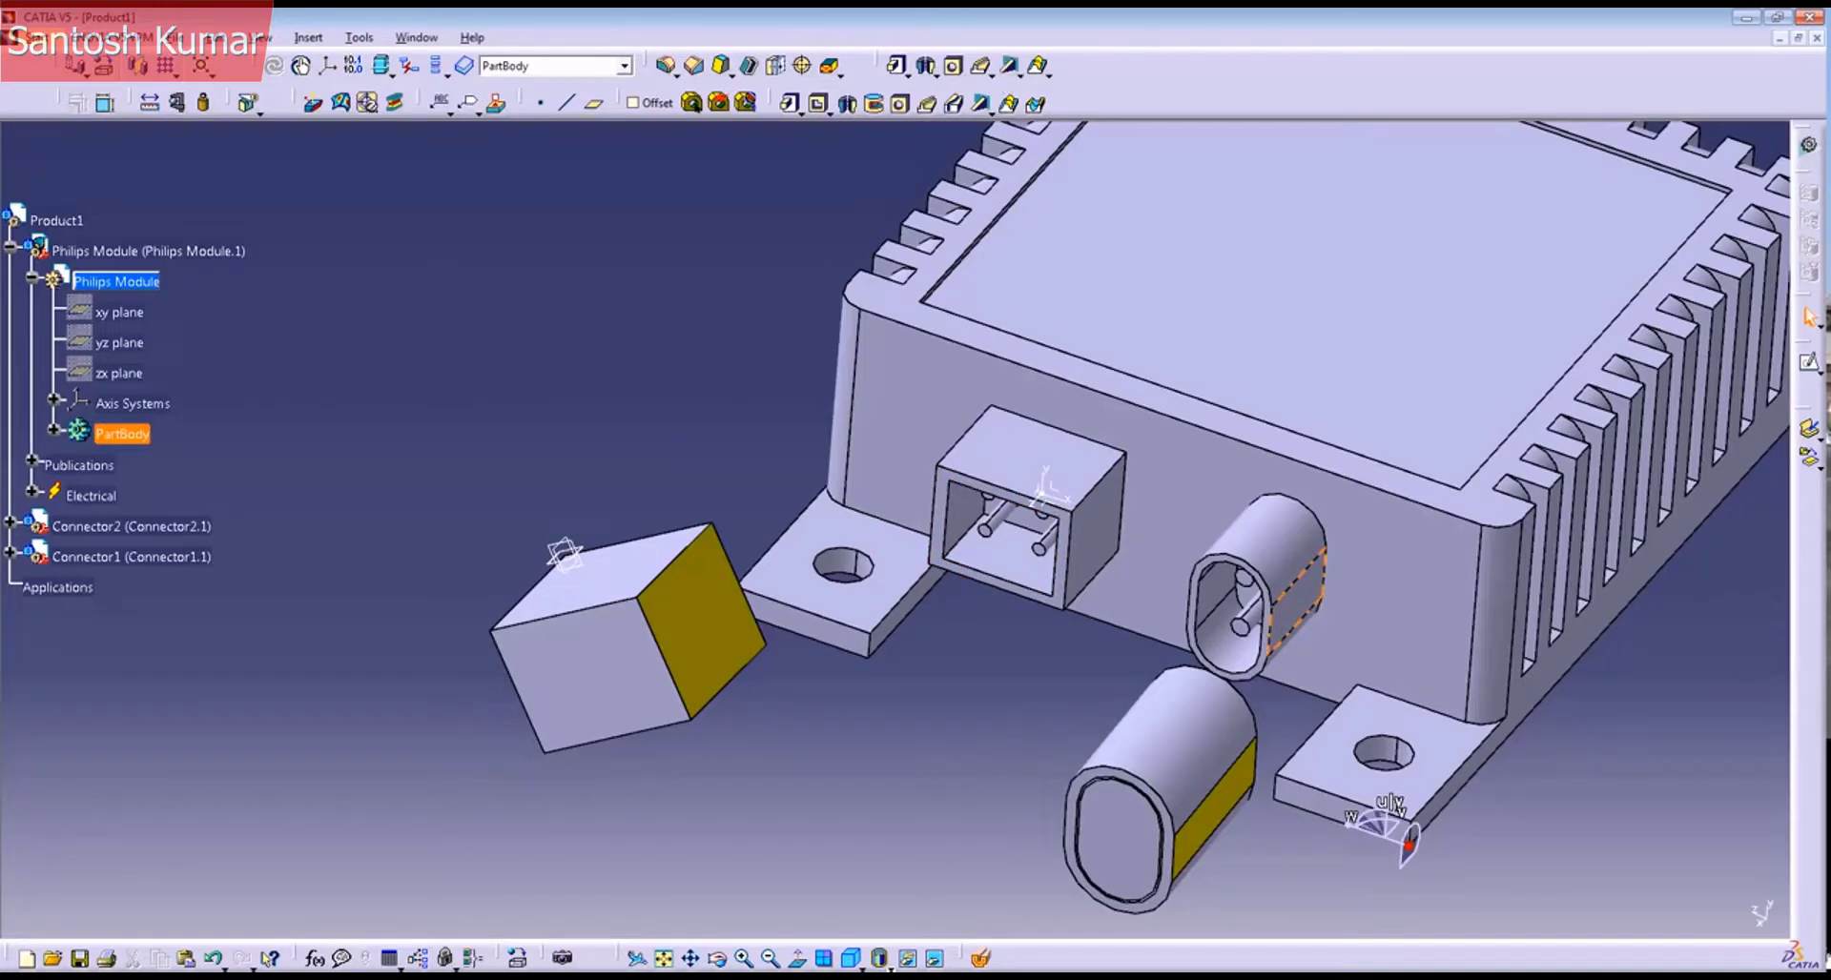
Step: Switch to Electrical Assembly Design and start a second cavity on the Philips Module, represented by the rectangular socket's inner floor face
{"action": "left_click", "coordinate": [1808, 141]}
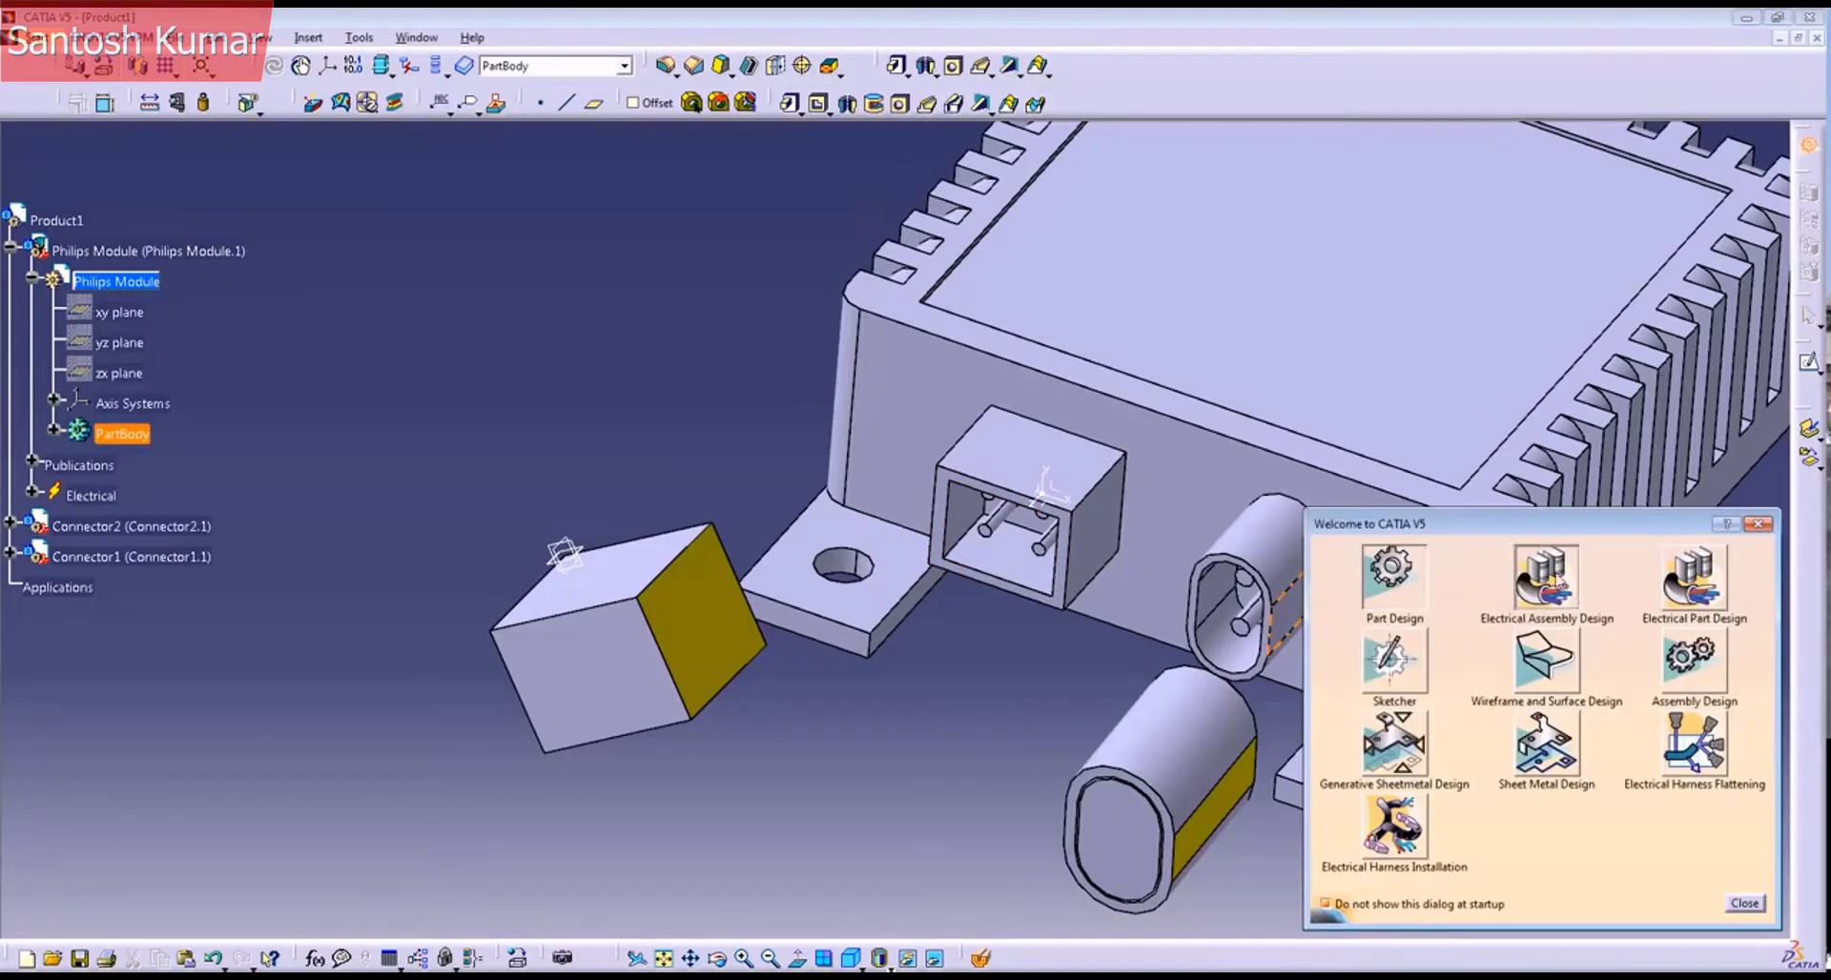
{"action": "left_click", "coordinate": [1545, 577]}
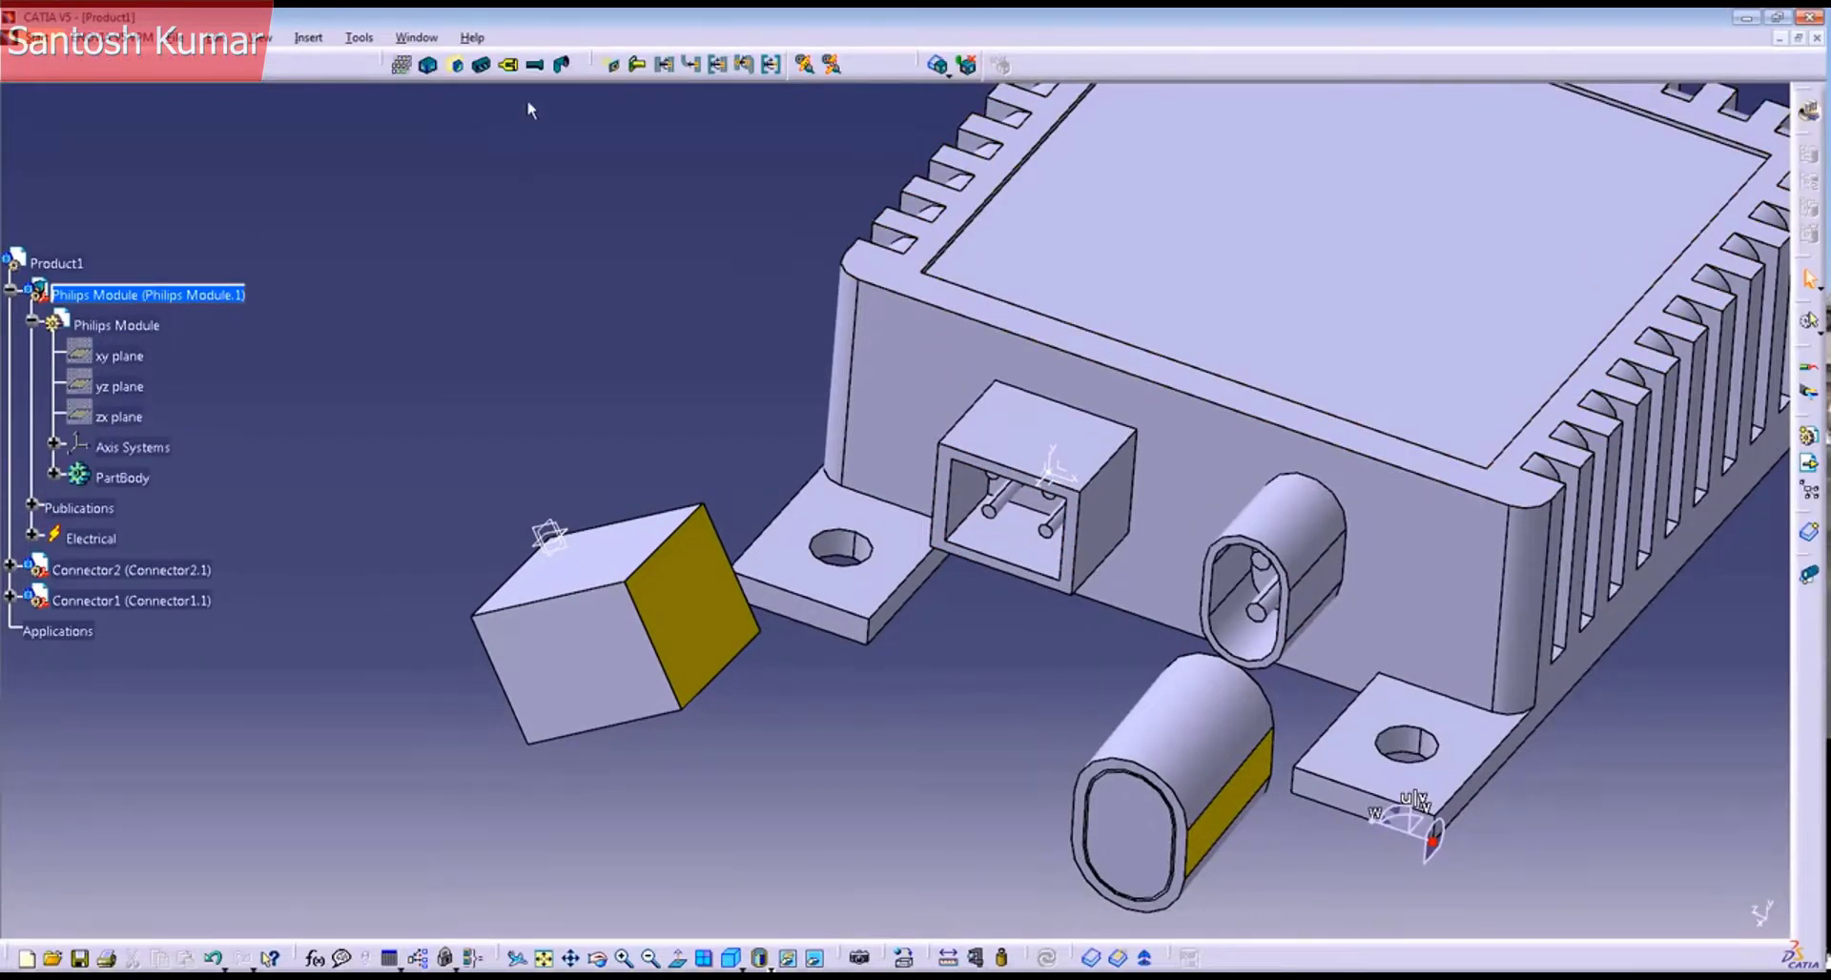
{"action": "left_click", "coordinate": [613, 67]}
{"action": "left_click", "coordinate": [1028, 516]}
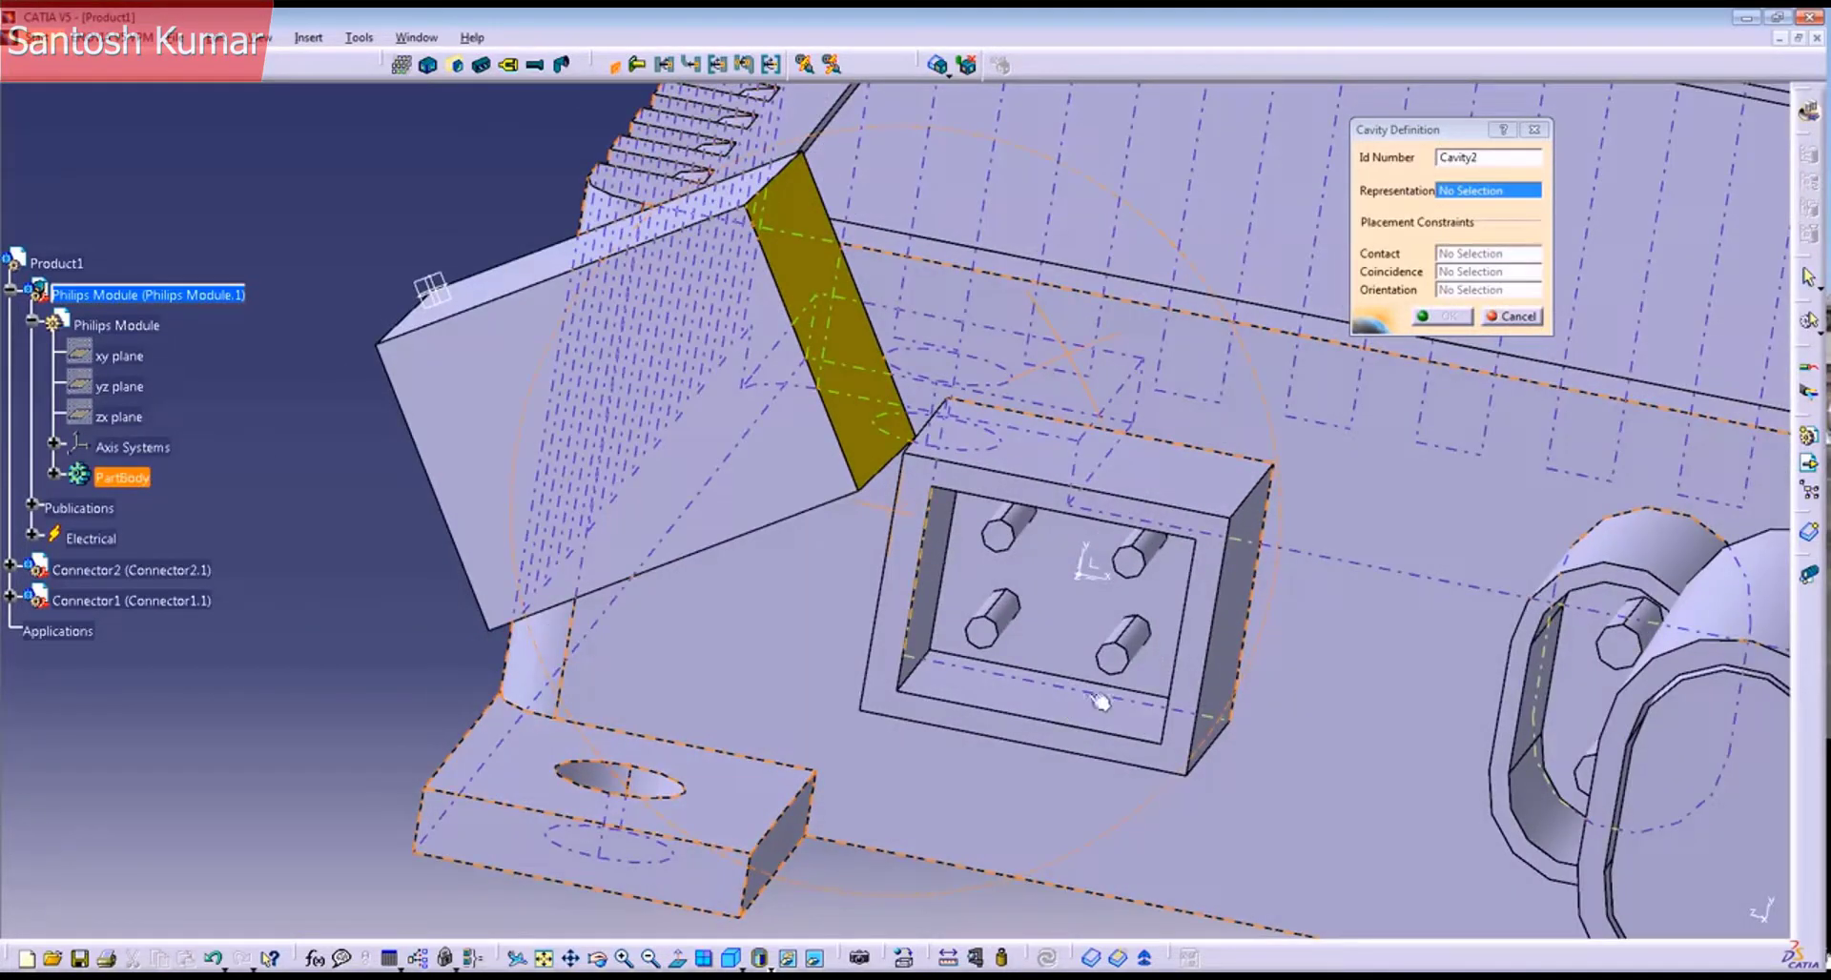
{"action": "left_click", "coordinate": [1104, 624]}
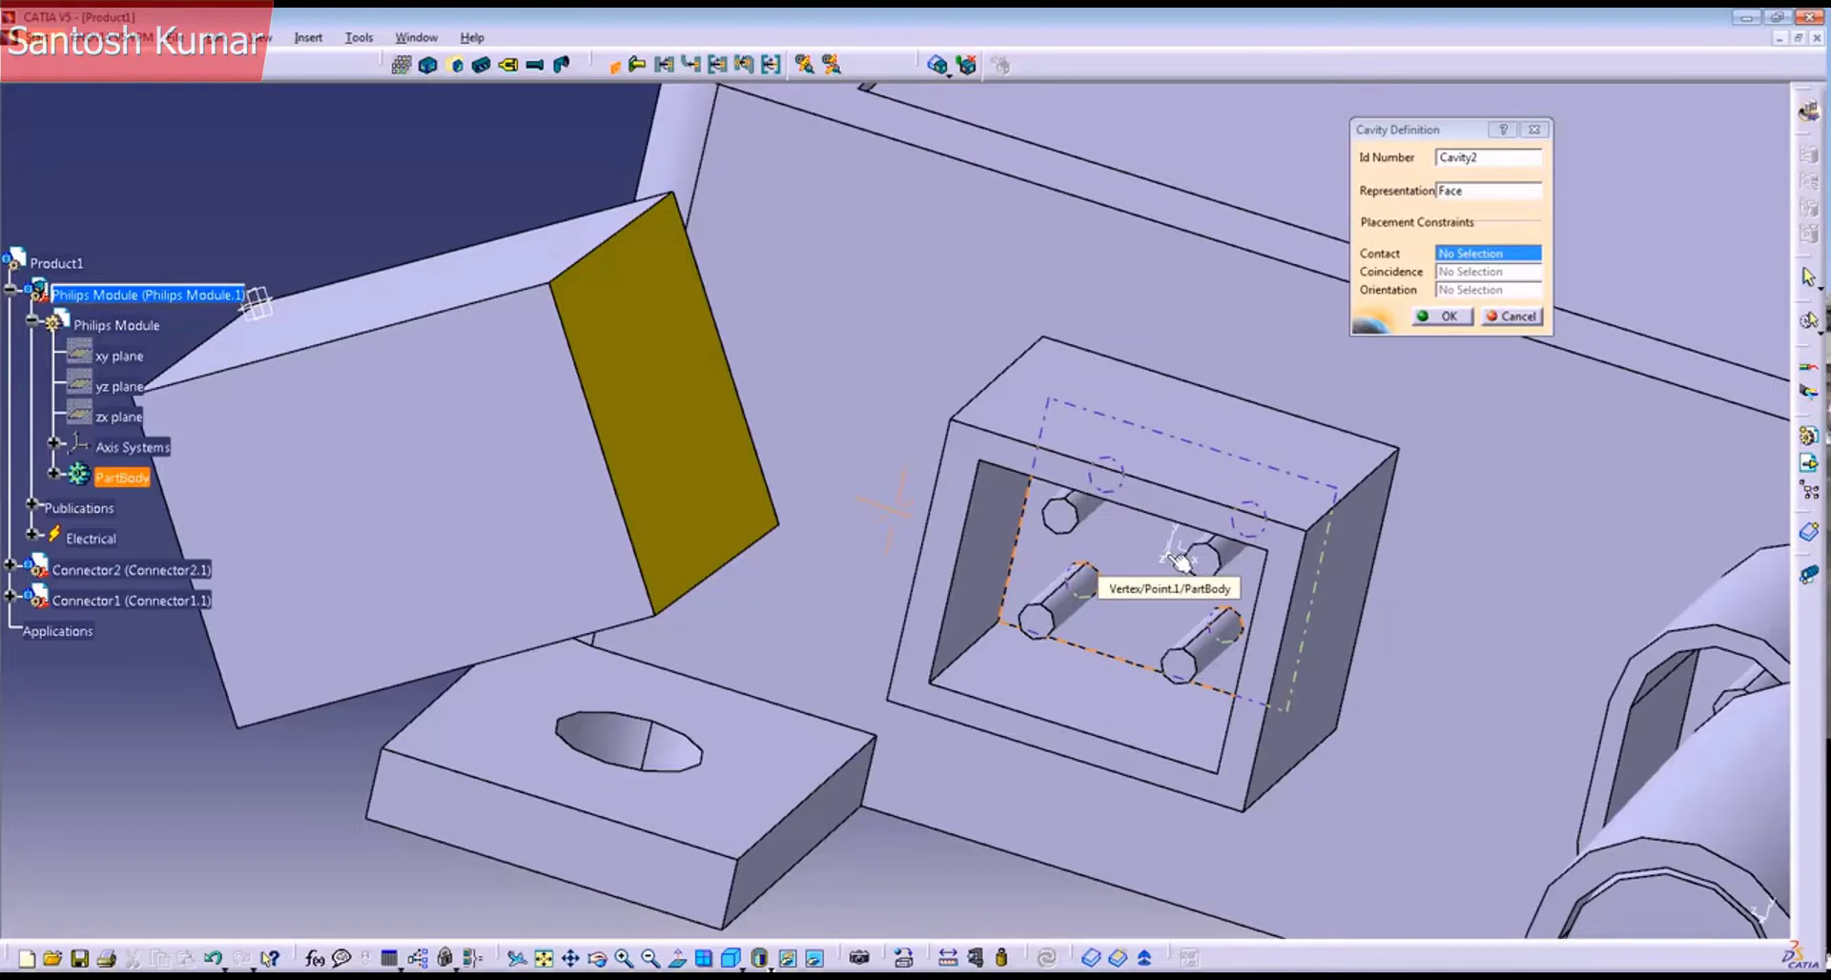
Step: Constrain the rectangular socket's cavity with the point as contact and the axis system's X axis as coincidence, and finish the definition
{"action": "left_click", "coordinate": [1179, 561]}
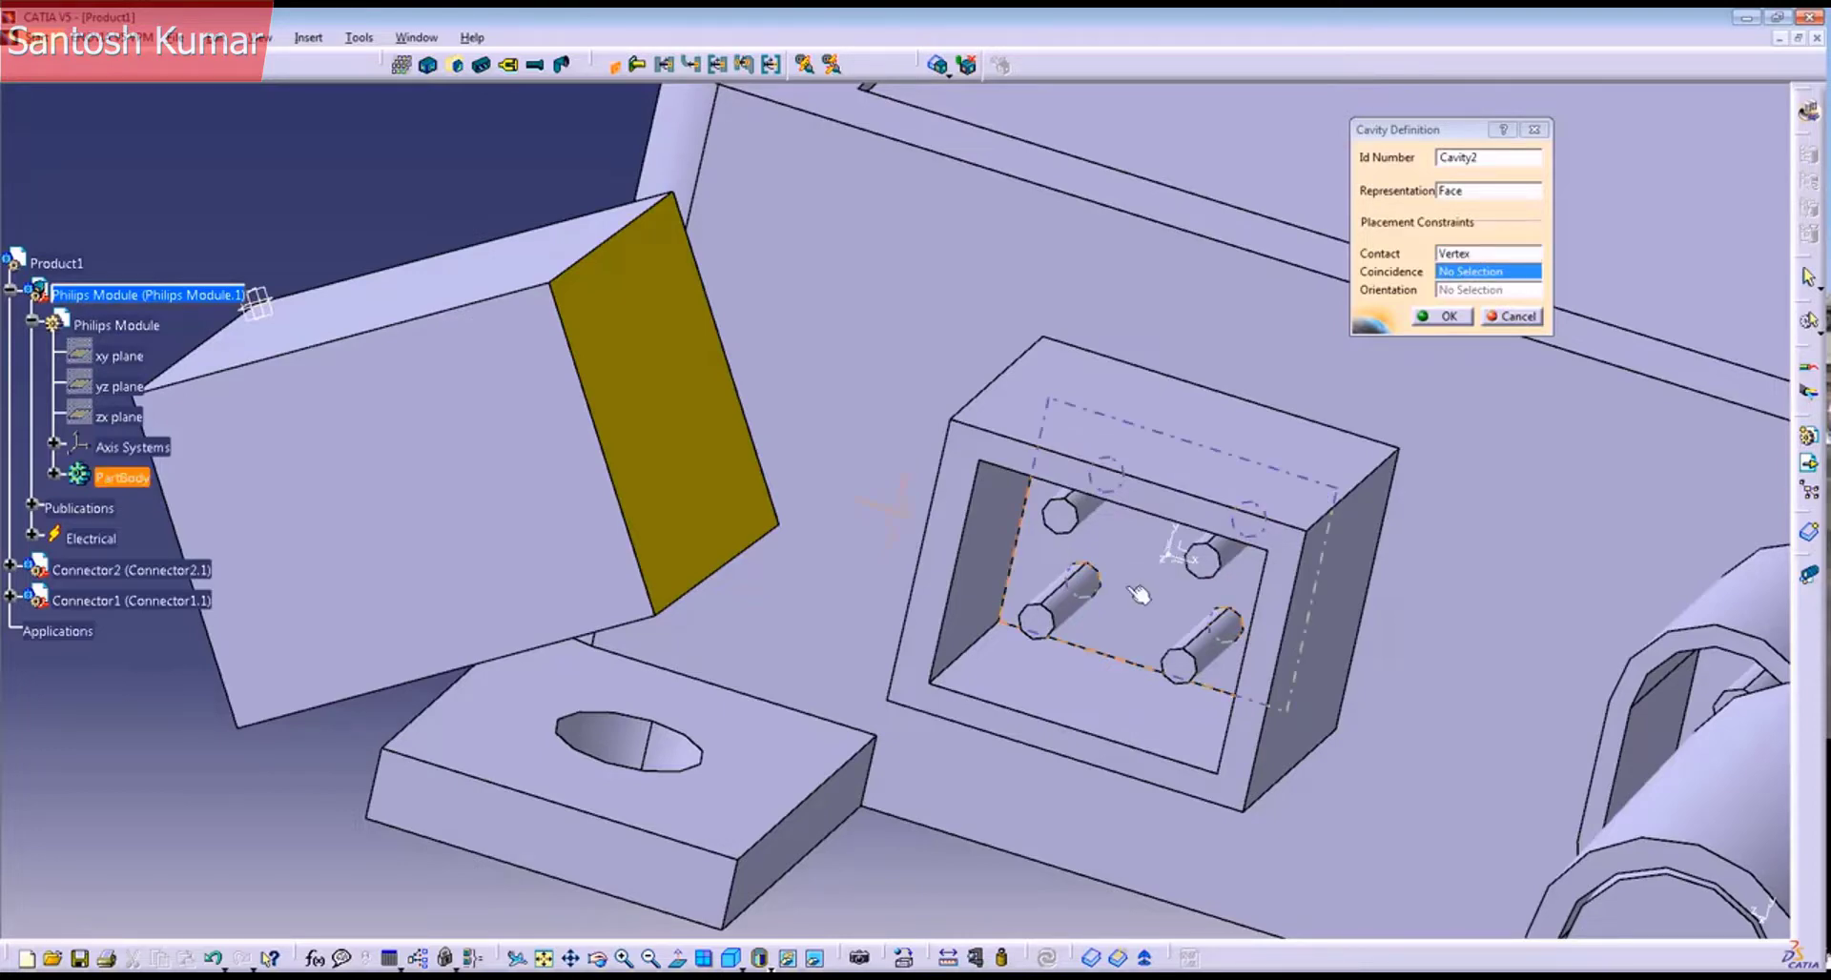
{"action": "middle_click_drag", "start_coordinate": [1099, 595], "coordinate": [1100, 593]}
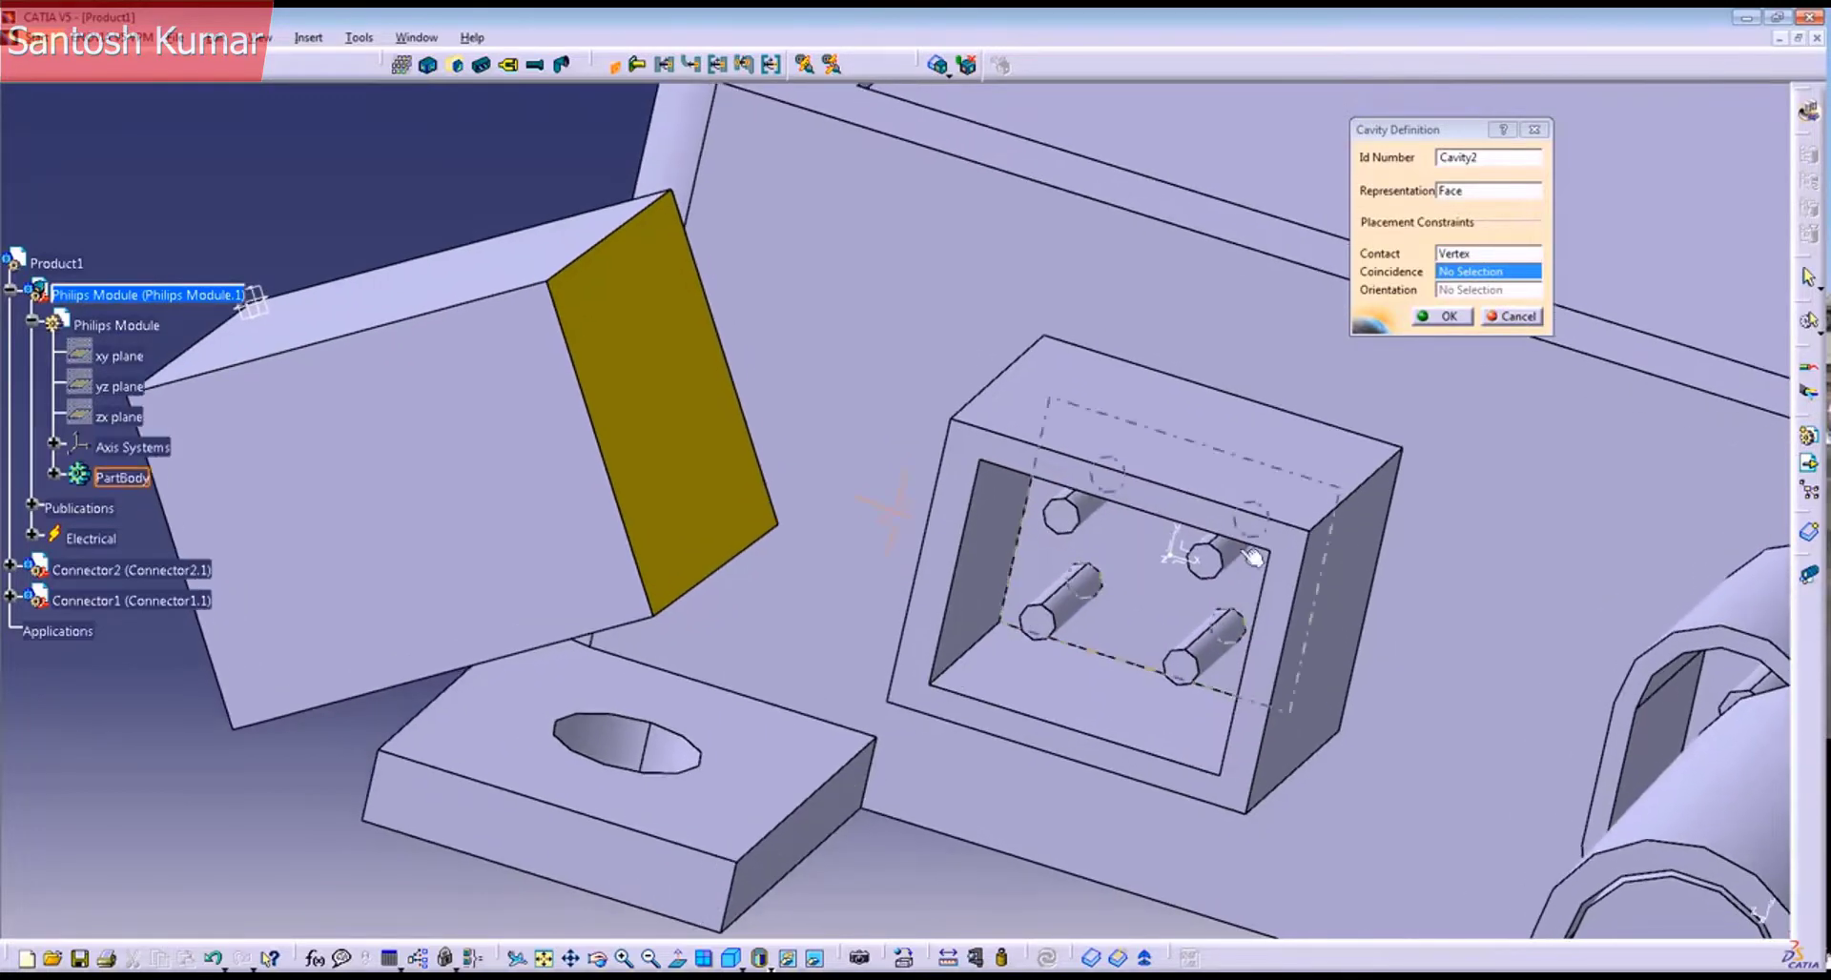
{"action": "left_click", "coordinate": [1203, 568]}
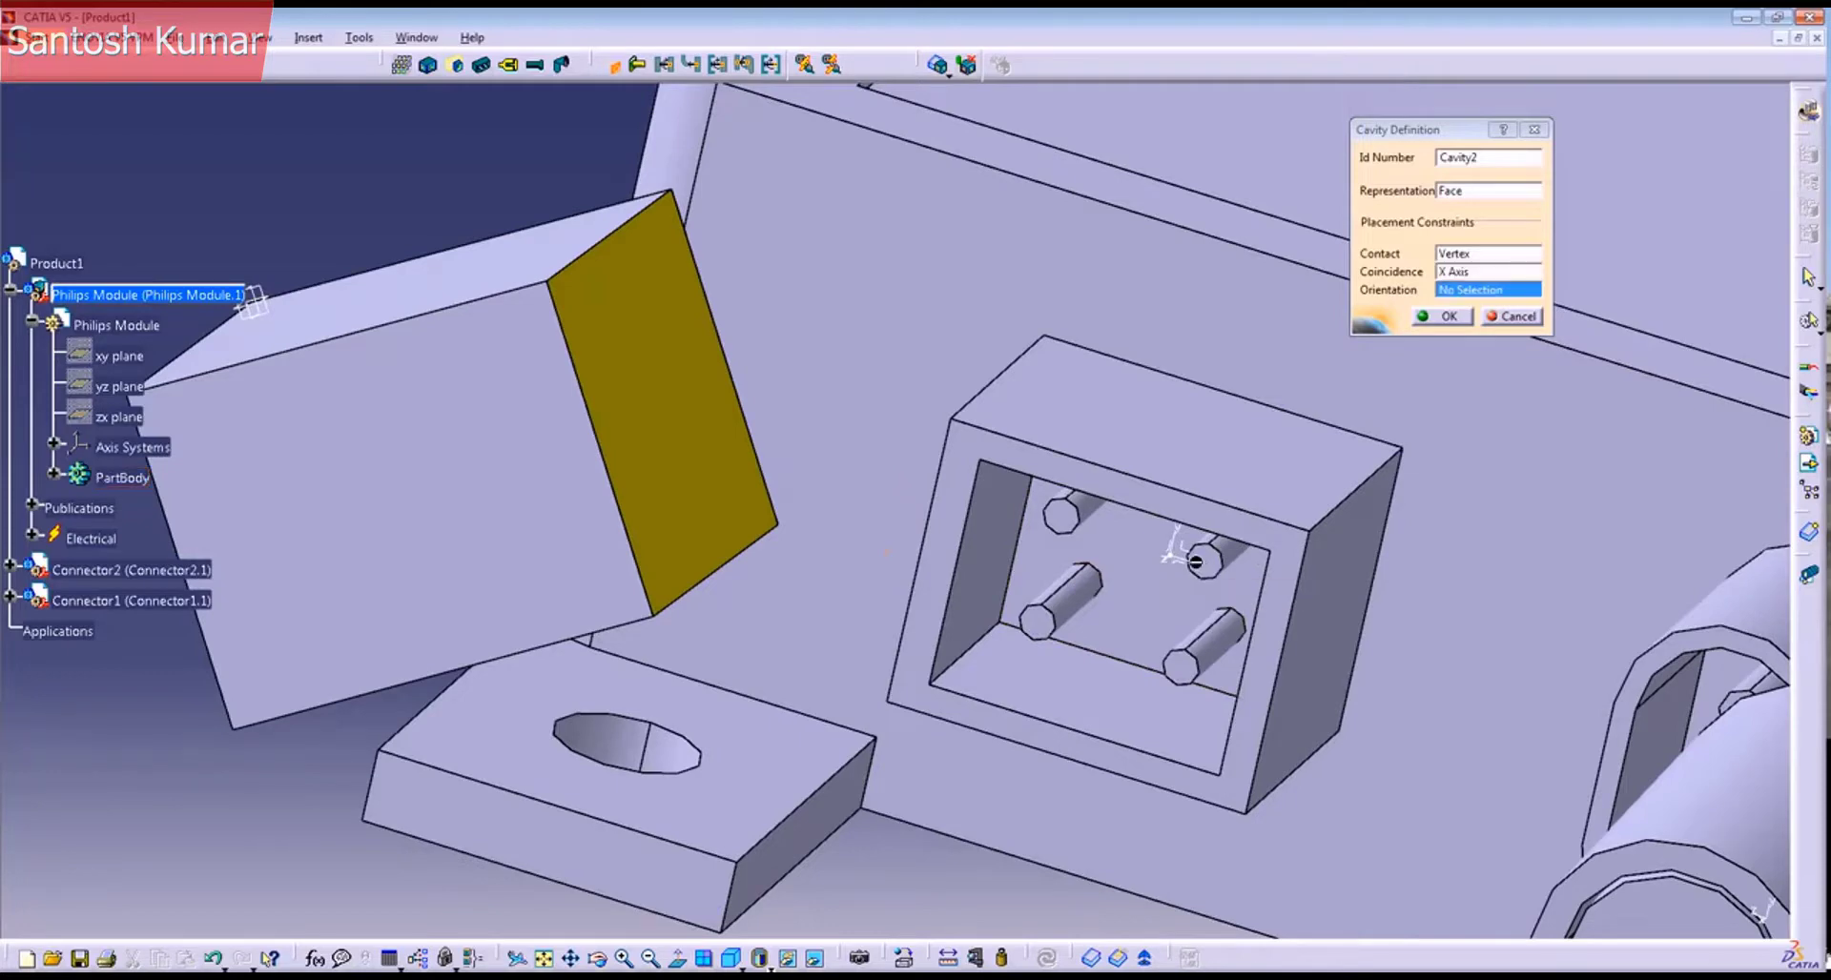
{"action": "left_click", "coordinate": [1176, 557]}
{"action": "left_click", "coordinate": [1444, 317]}
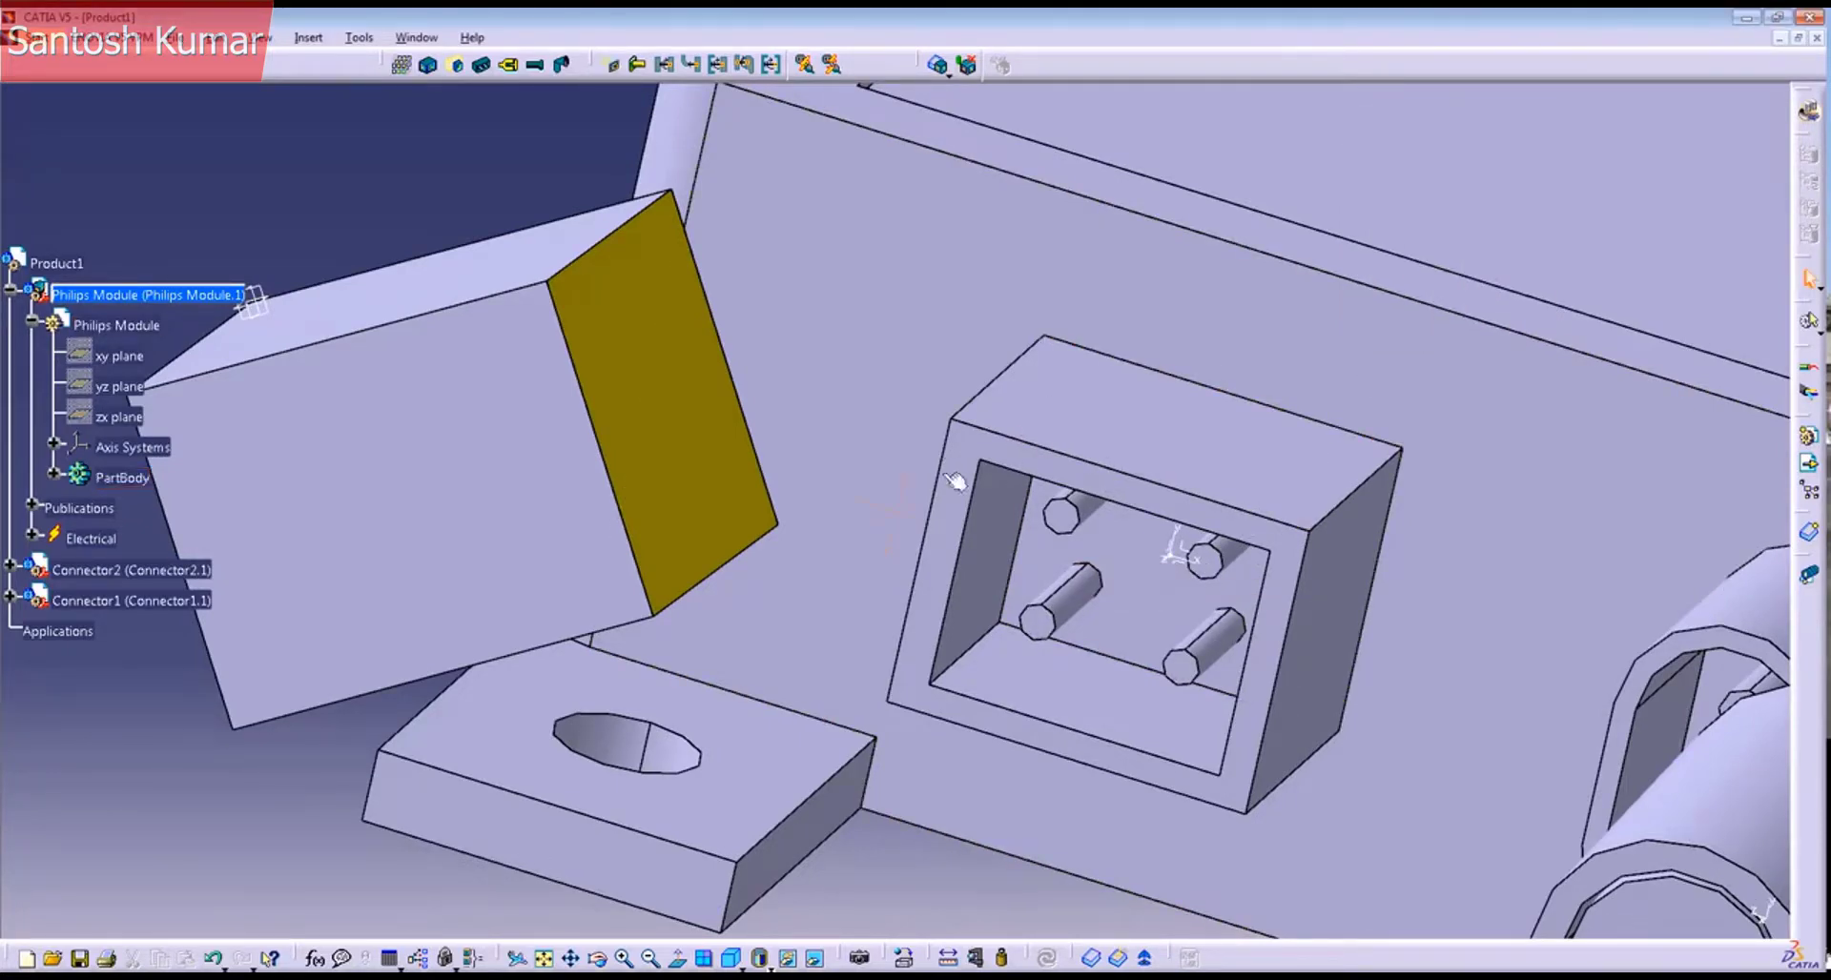
Step: Expand the Philips Module's Electrical node in the tree to check its cavities
{"action": "middle_click_drag", "start_coordinate": [956, 482], "coordinate": [839, 687]}
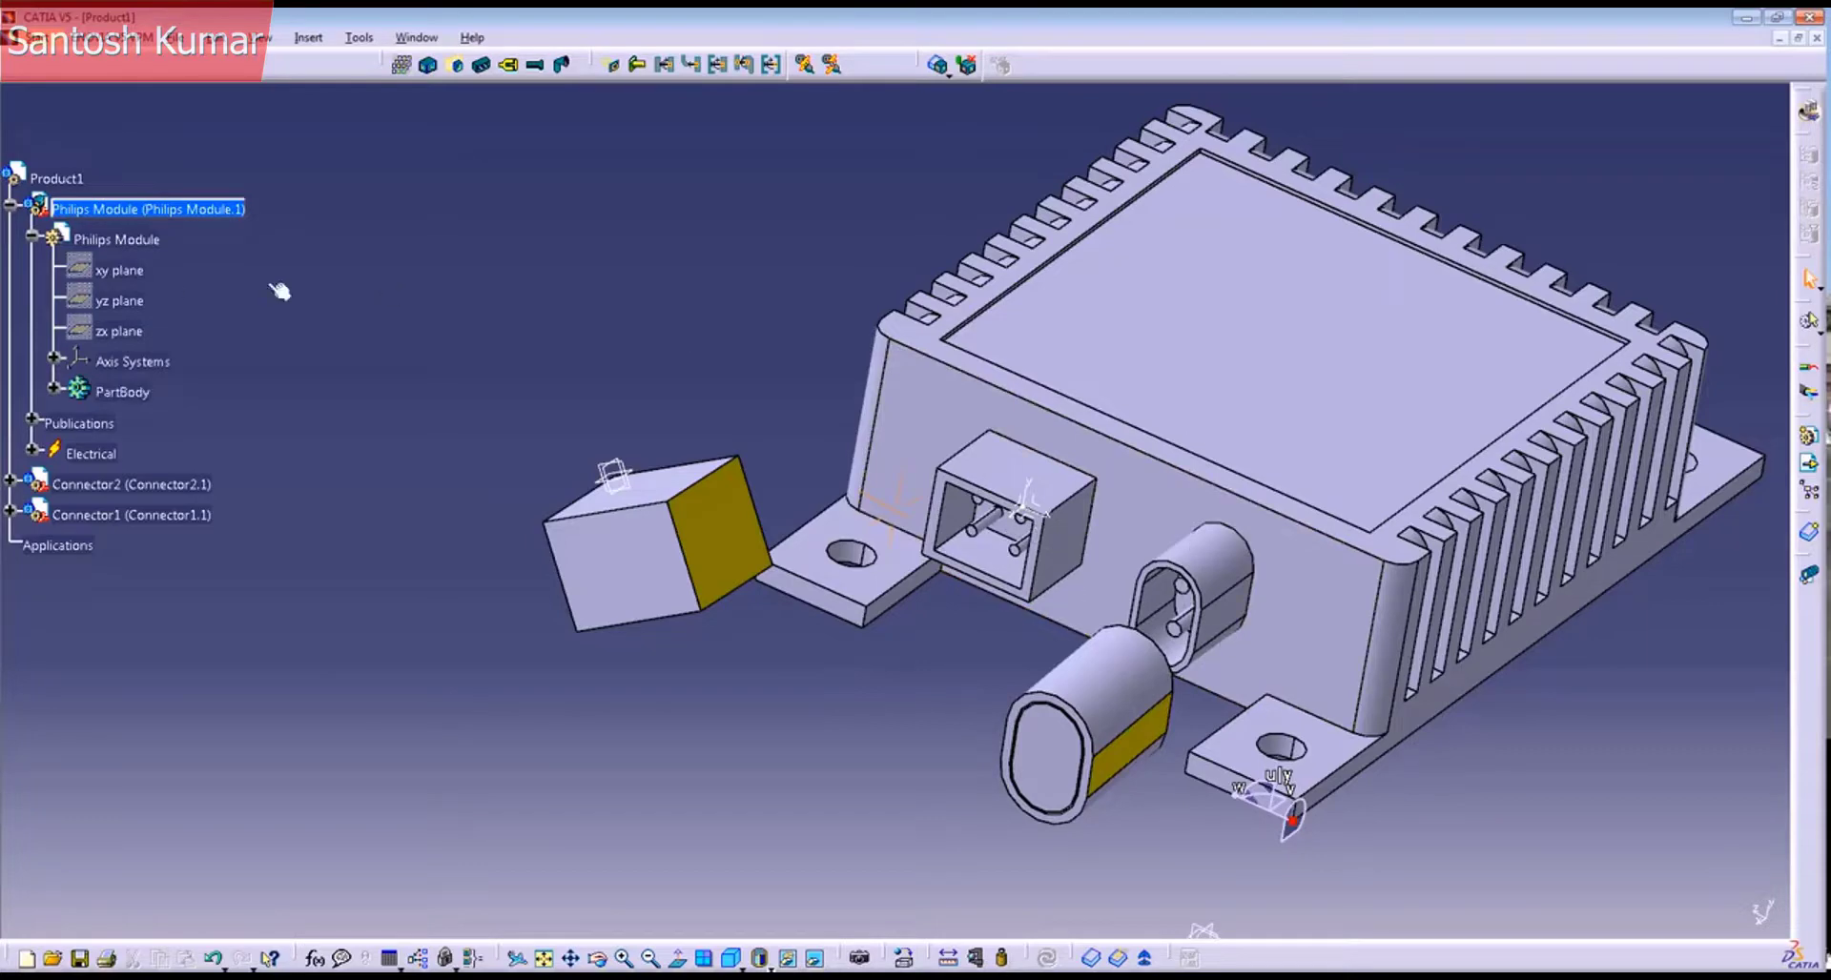
{"action": "left_click", "coordinate": [33, 452]}
{"action": "middle_click_drag", "start_coordinate": [209, 388], "coordinate": [236, 379]}
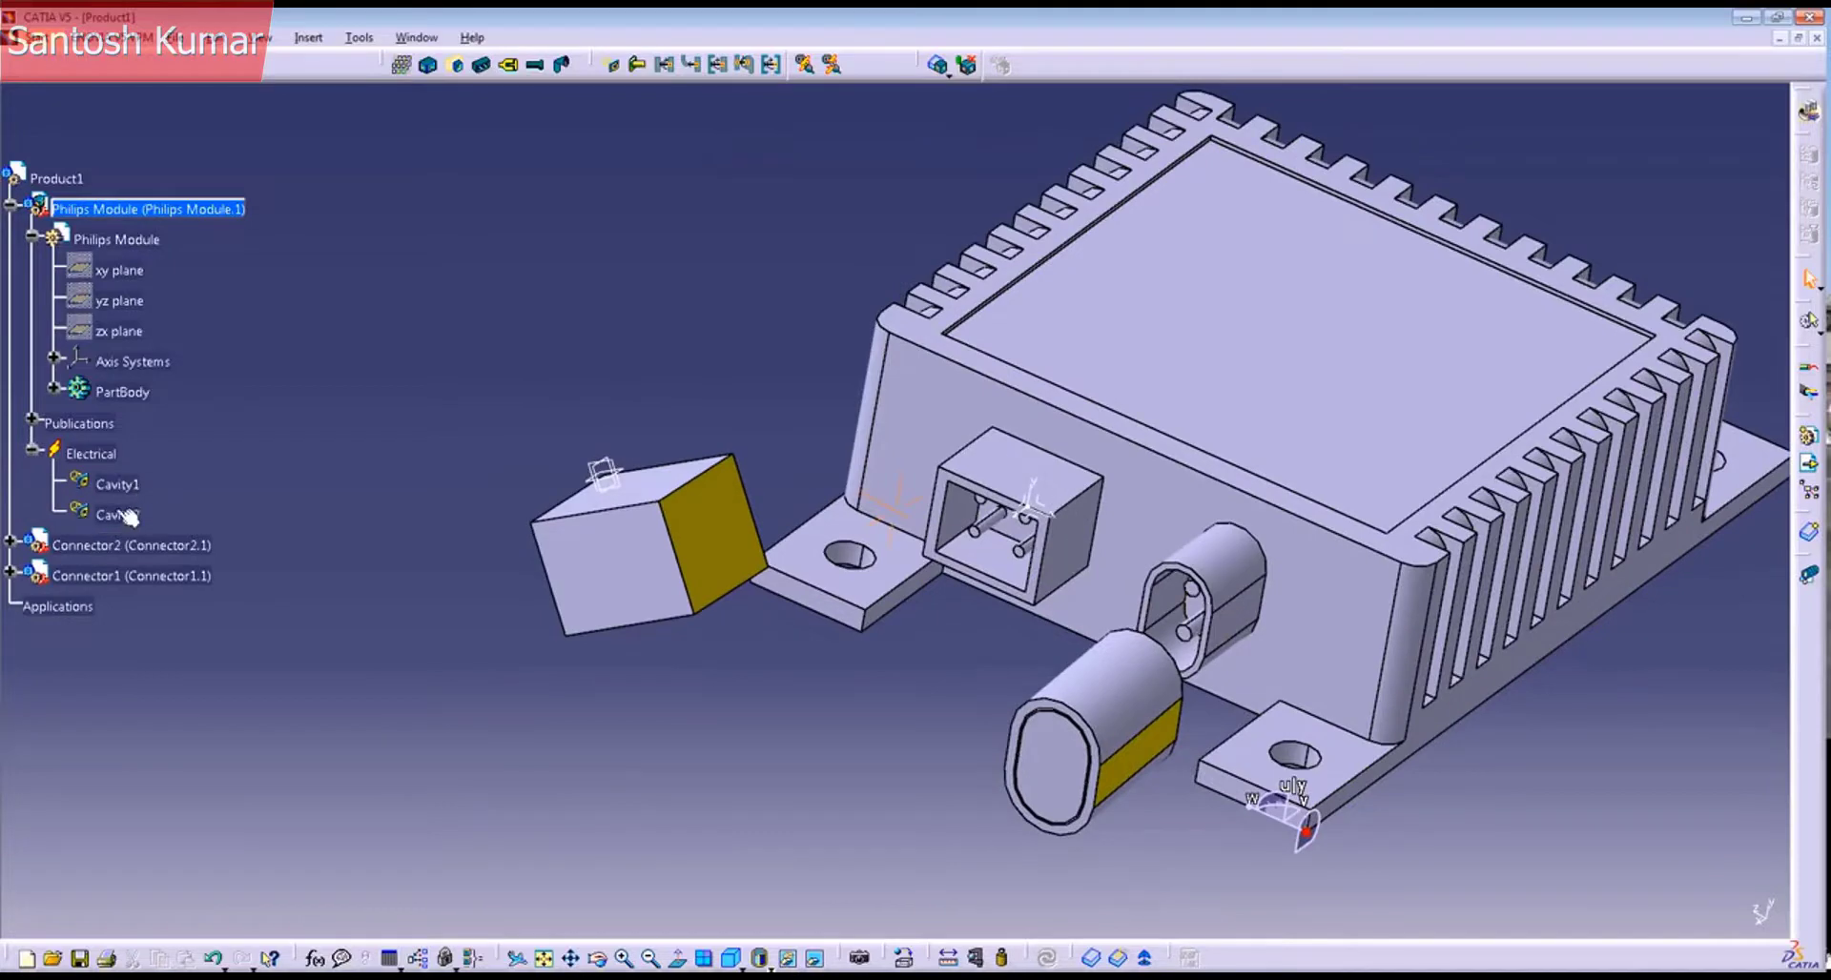
Step: Try to define the oval connector as an electrical connector while the Philips Module is the active product
{"action": "middle_click_drag", "start_coordinate": [895, 749], "coordinate": [579, 652]}
{"action": "middle_click", "coordinate": [676, 728]}
{"action": "middle_click_drag", "start_coordinate": [885, 694], "coordinate": [730, 391]}
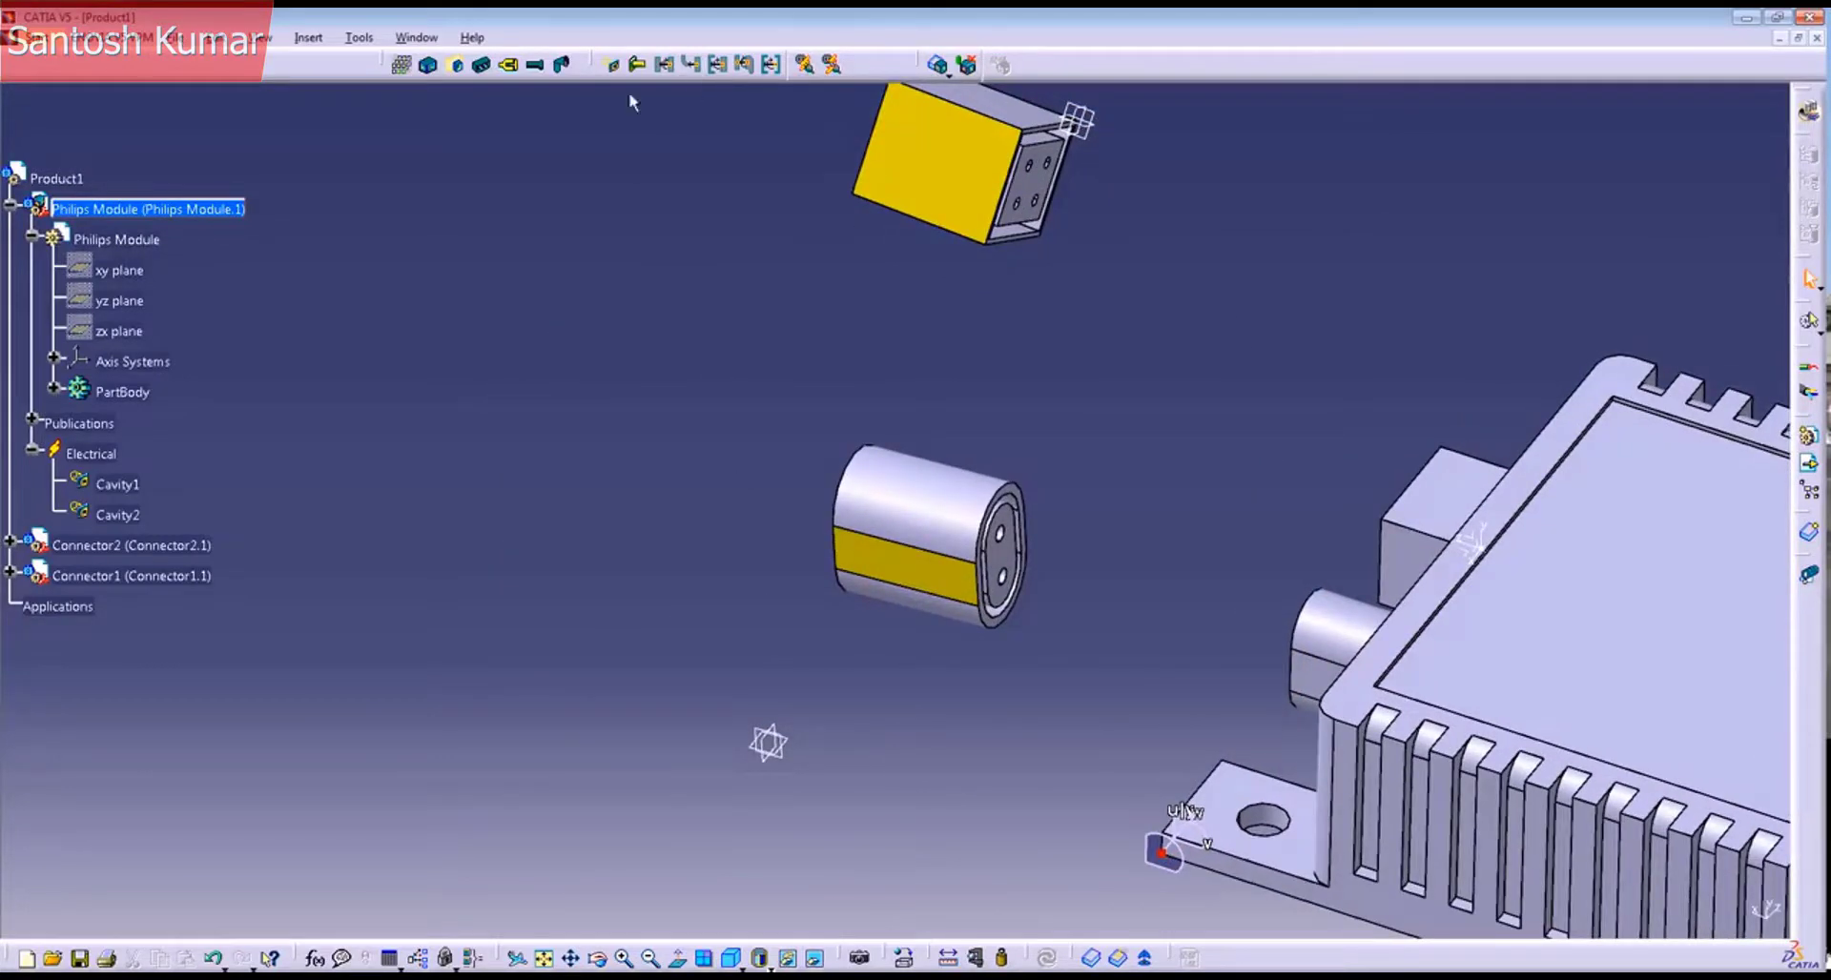
{"action": "left_click", "coordinate": [482, 65]}
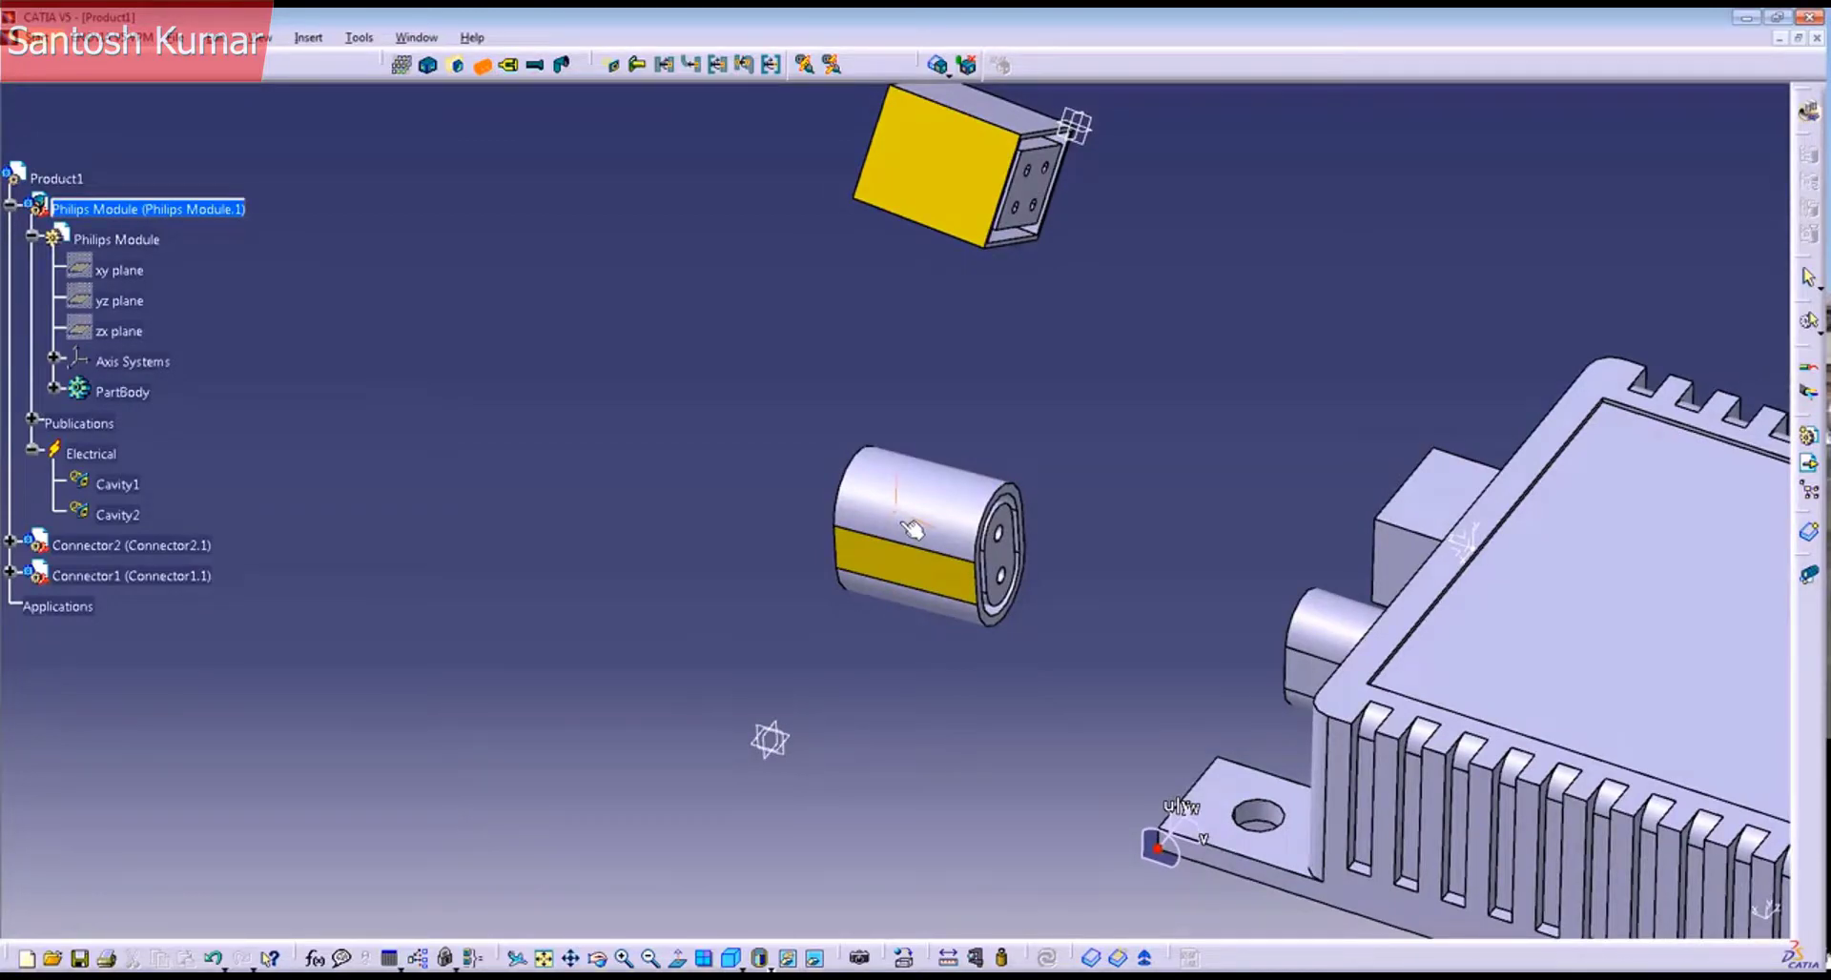
{"action": "left_click", "coordinate": [910, 531]}
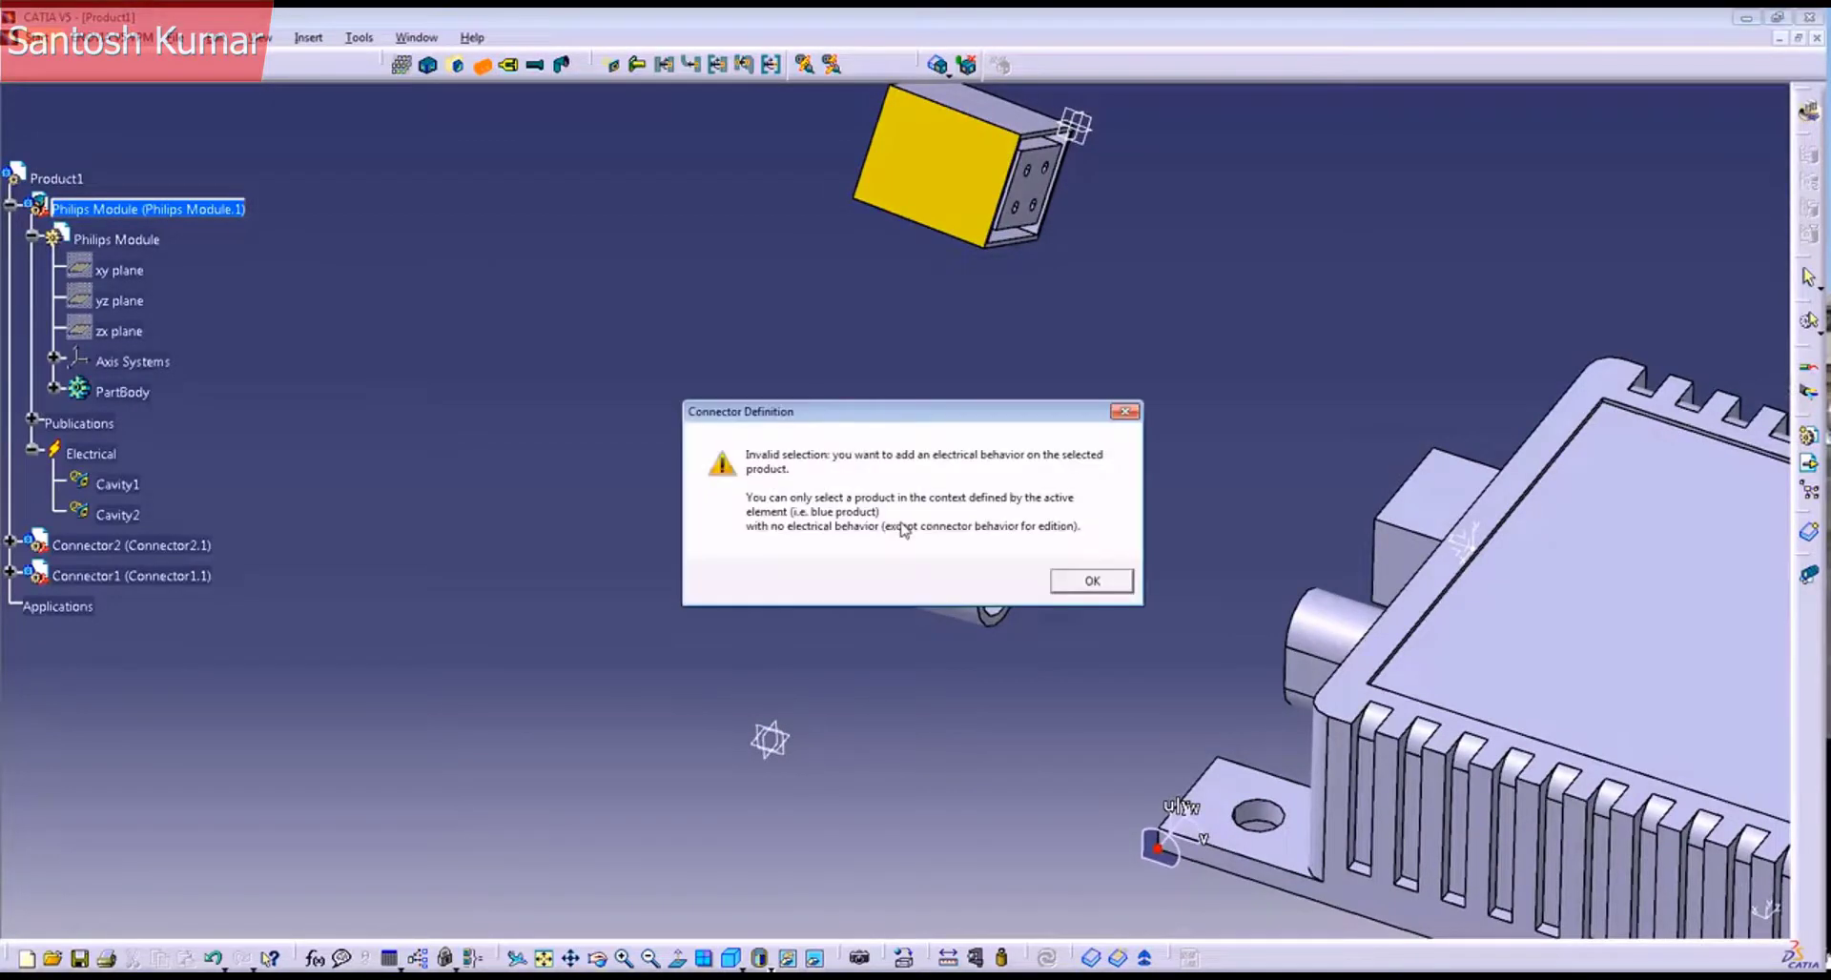
{"action": "left_click", "coordinate": [1093, 583]}
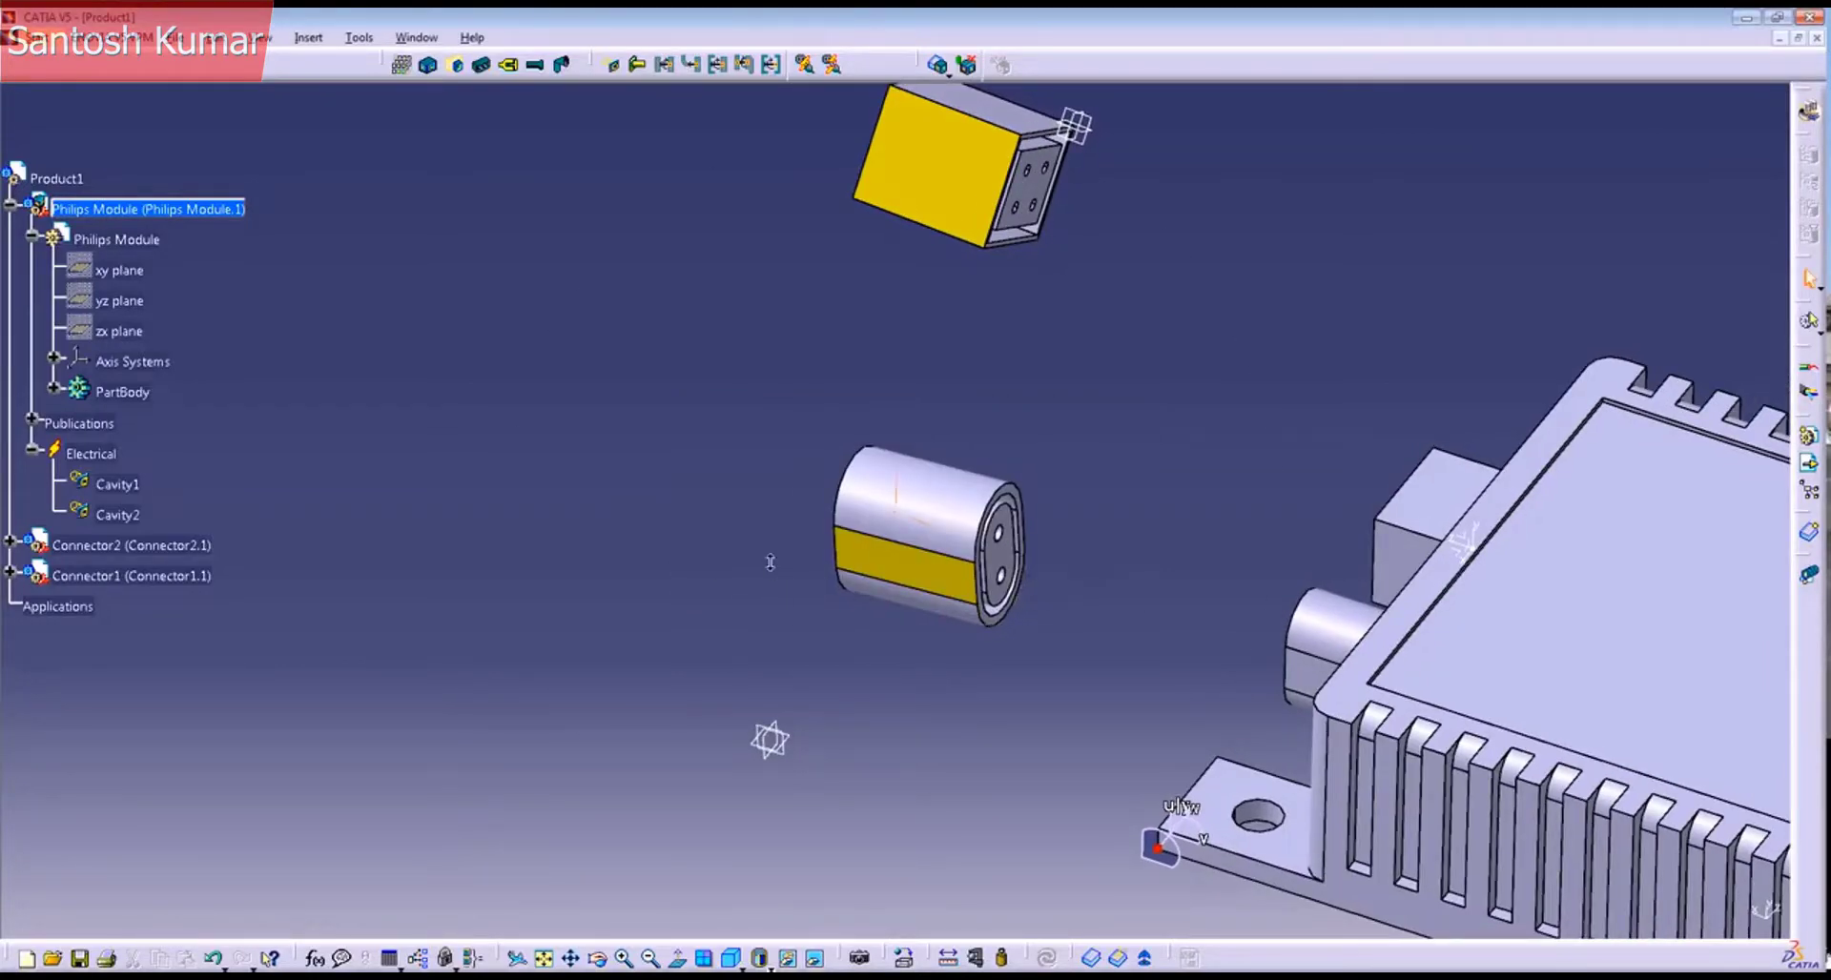
{"action": "left_click", "coordinate": [483, 64]}
{"action": "left_click", "coordinate": [908, 571]}
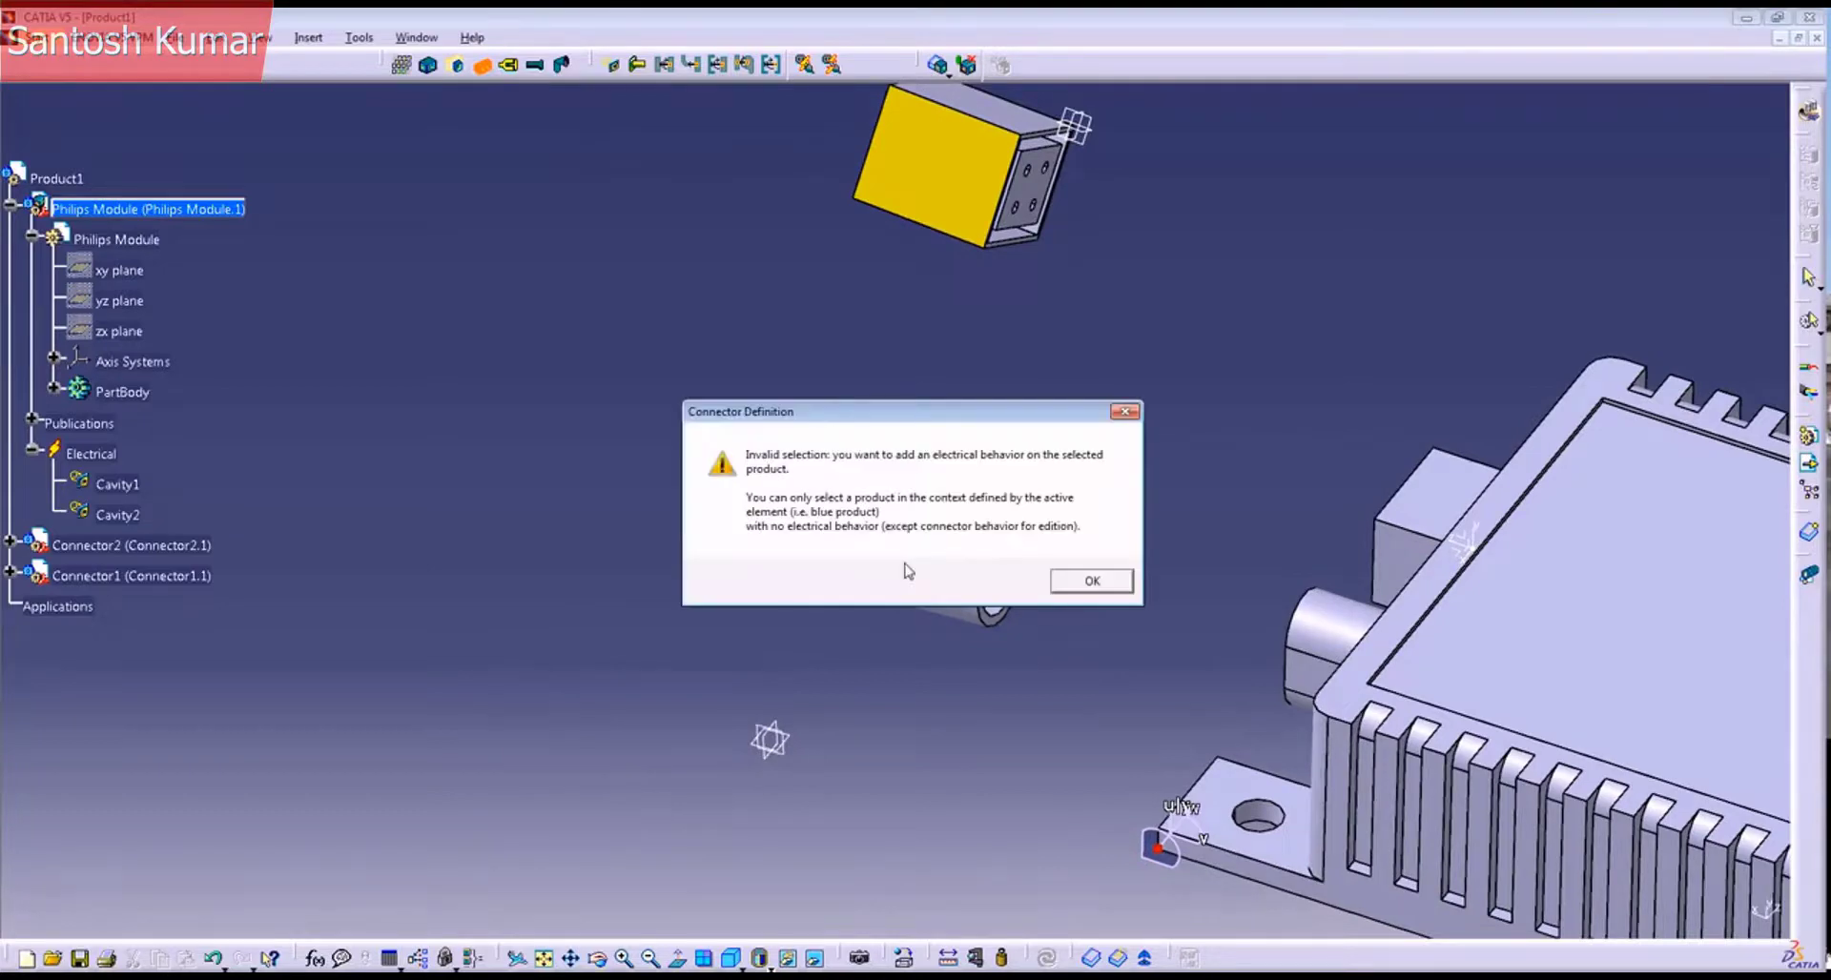
{"action": "left_click", "coordinate": [1092, 584]}
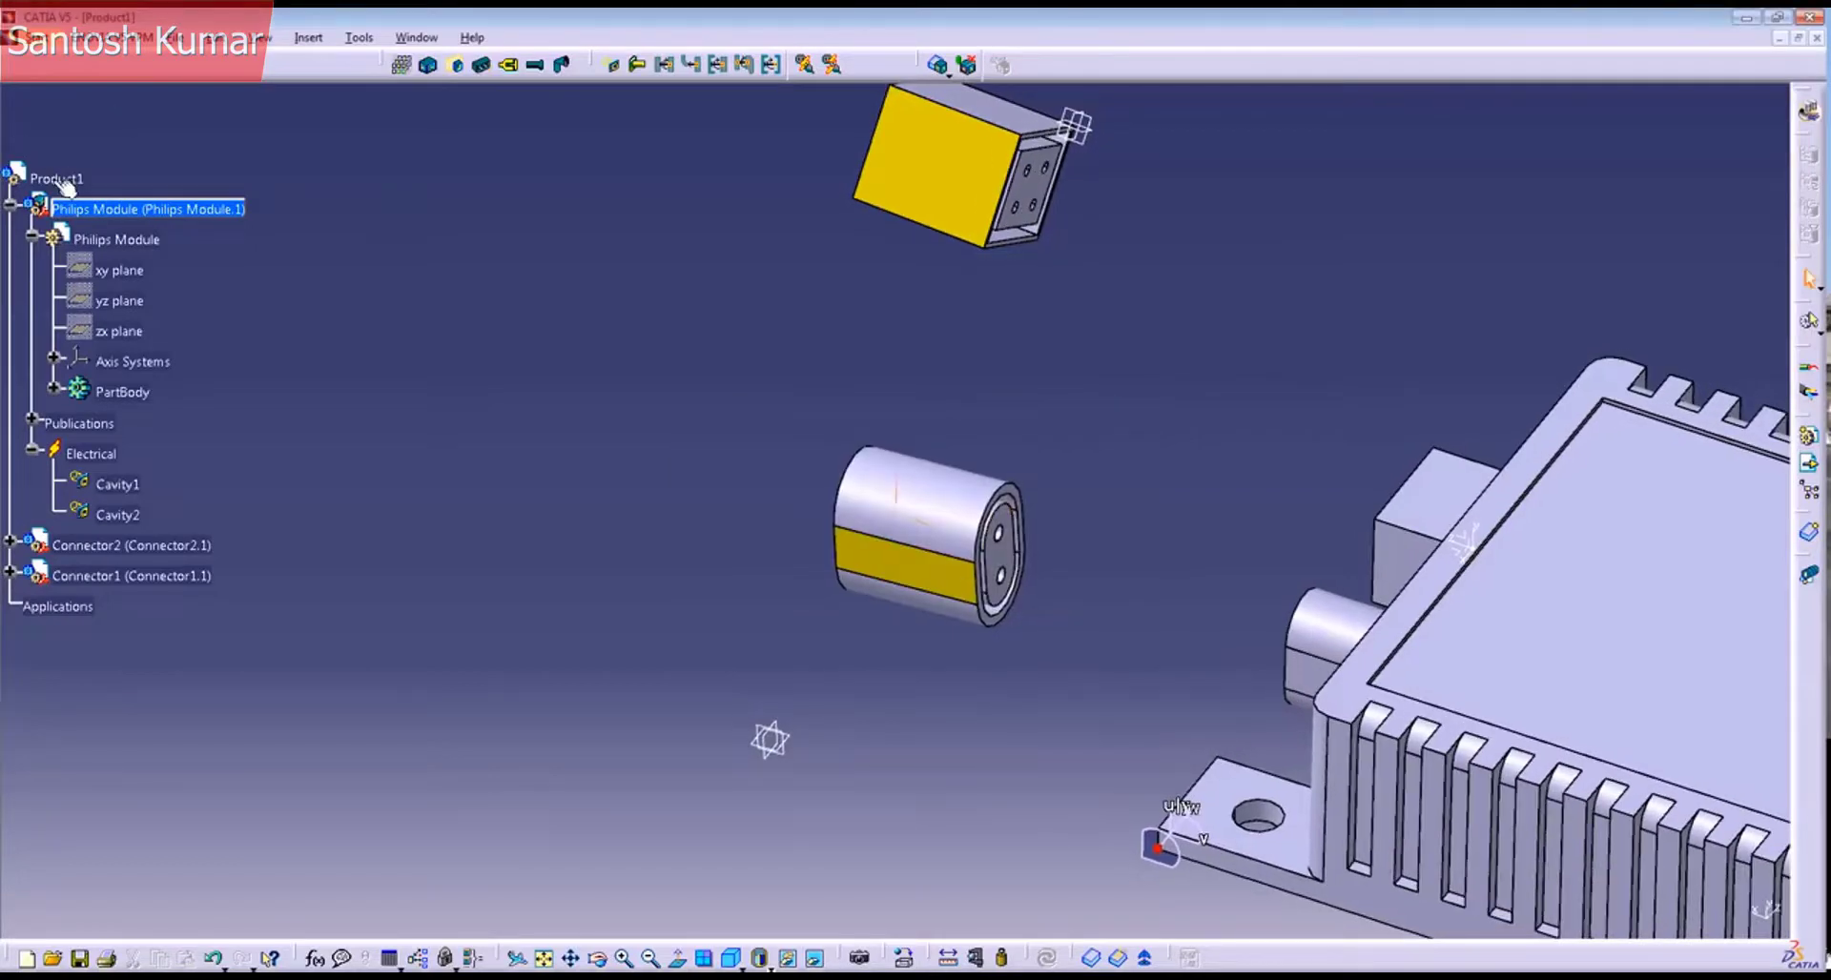
Step: Activate the top-level Product1 and define the oval connector, Connector2, as a Single Insert Connector
{"action": "double_click", "coordinate": [71, 209]}
{"action": "left_click", "coordinate": [481, 65]}
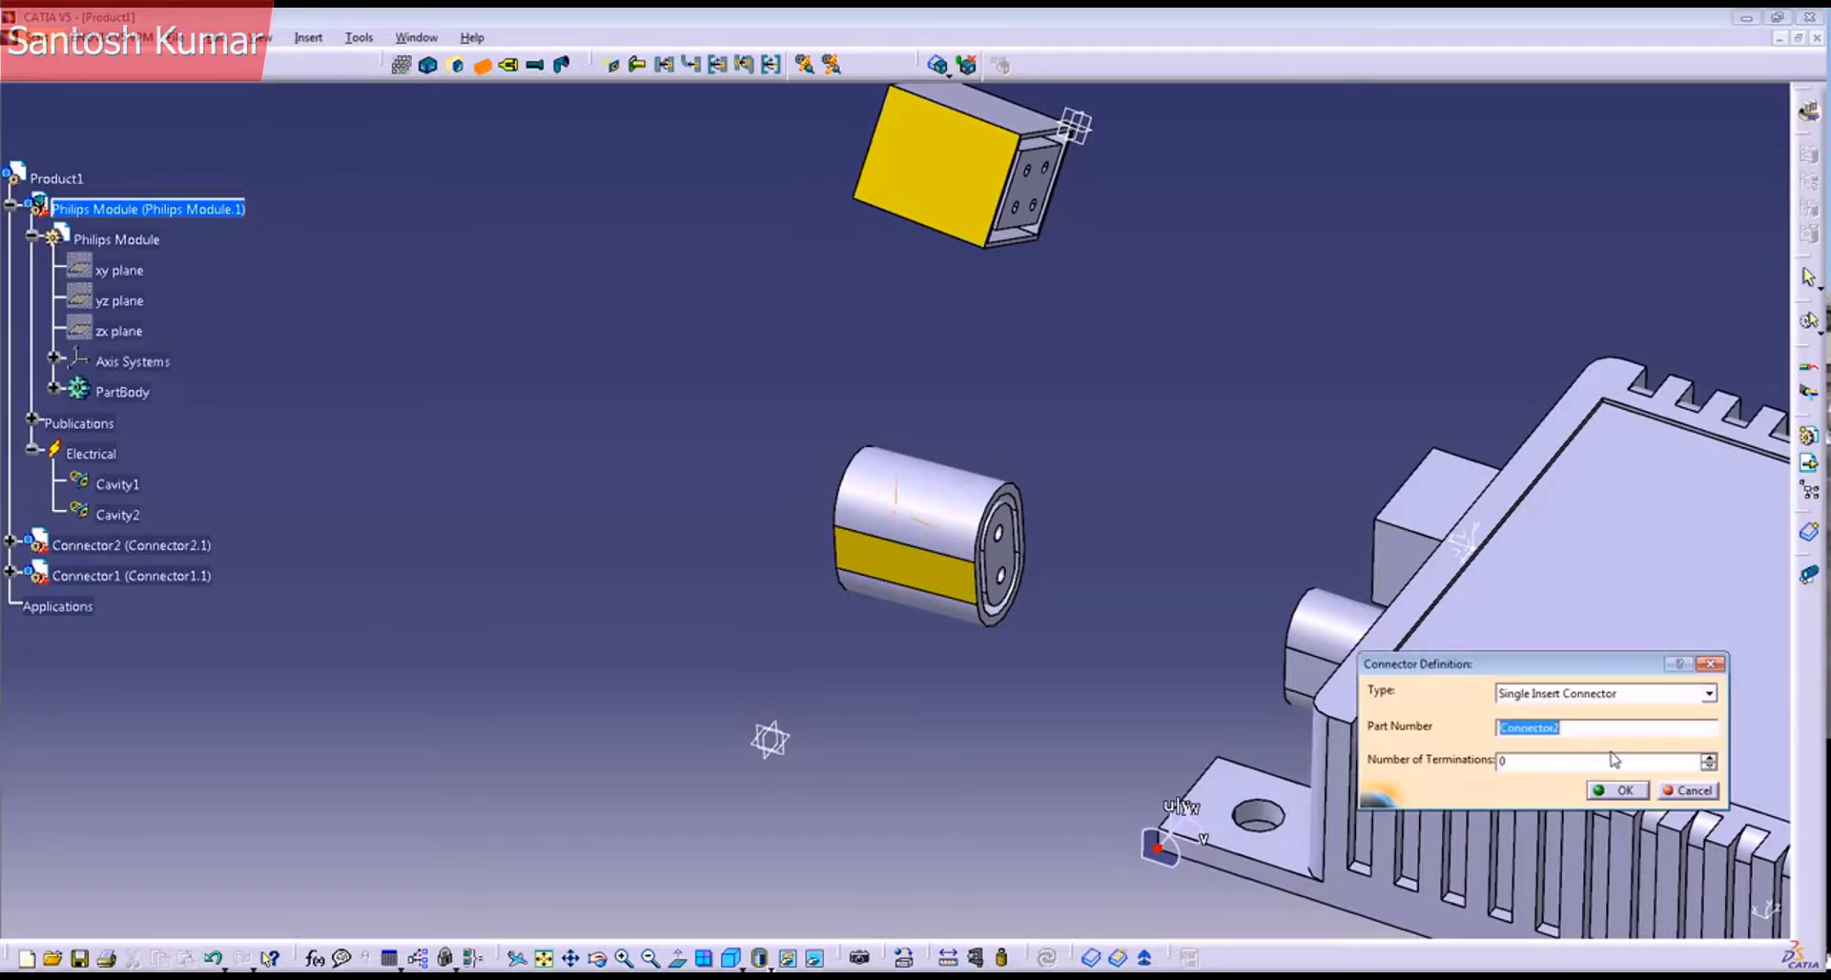
{"action": "left_click", "coordinate": [1529, 765]}
{"action": "left_click", "coordinate": [1625, 798]}
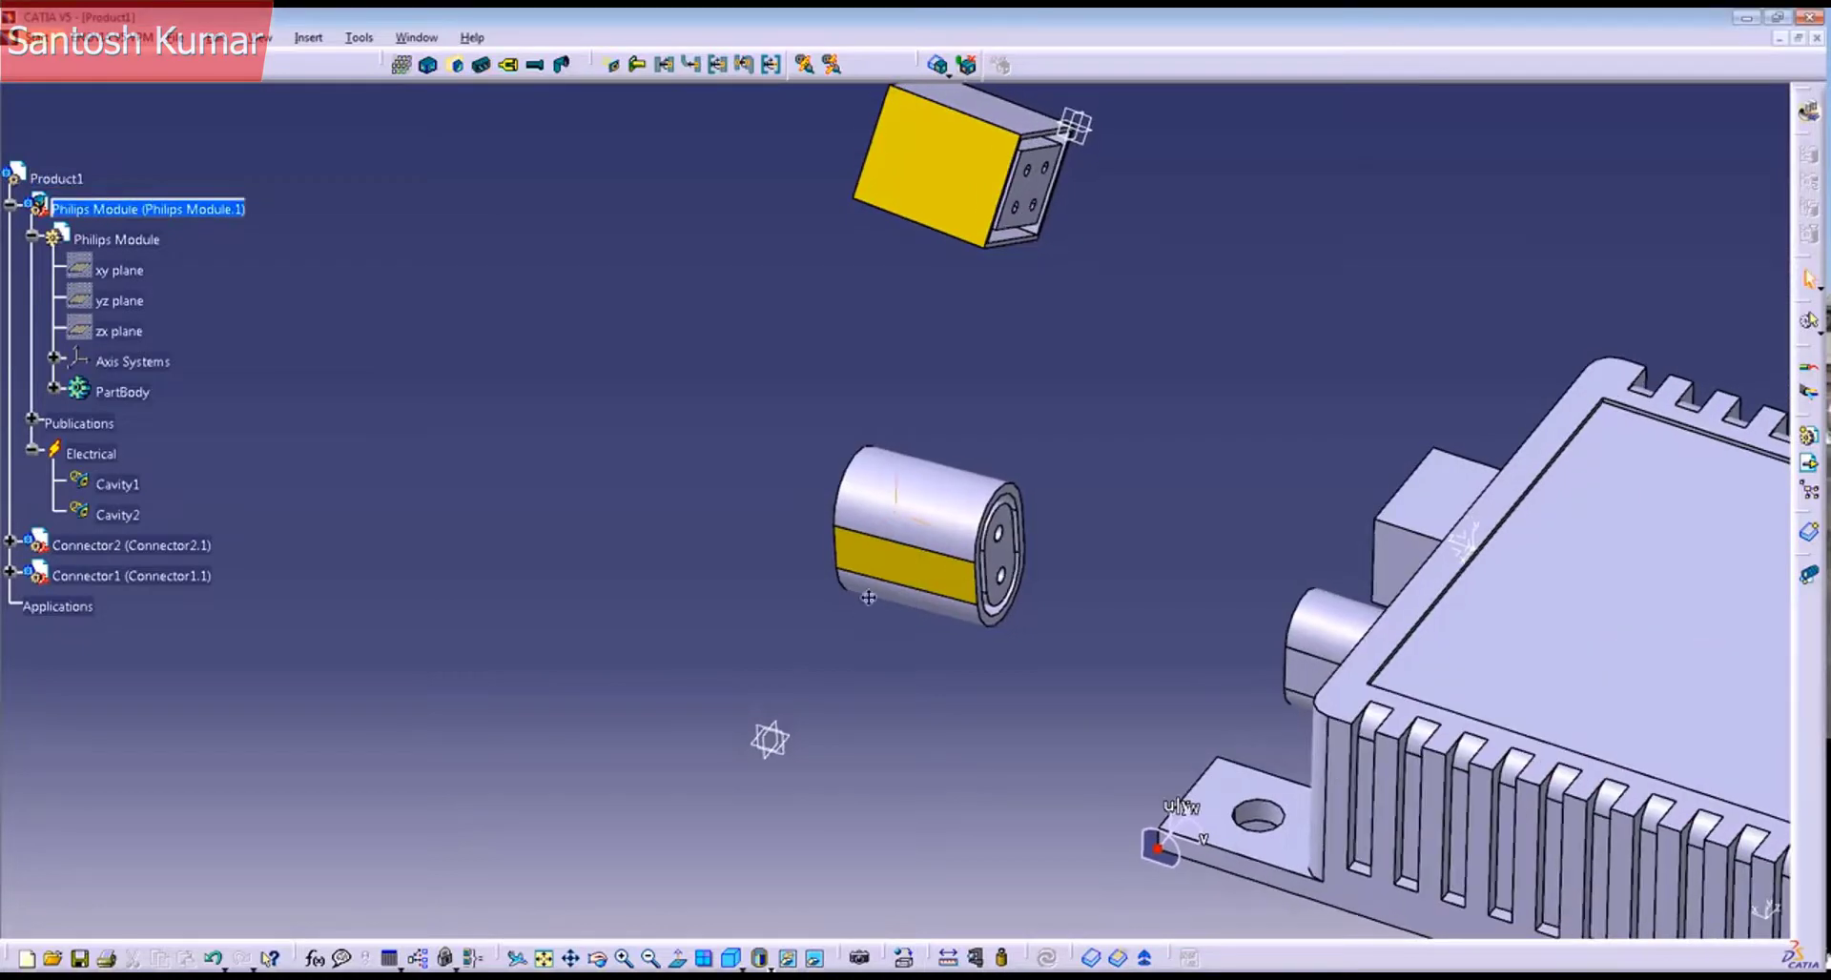
{"action": "middle_click_drag", "start_coordinate": [887, 593], "coordinate": [899, 633]}
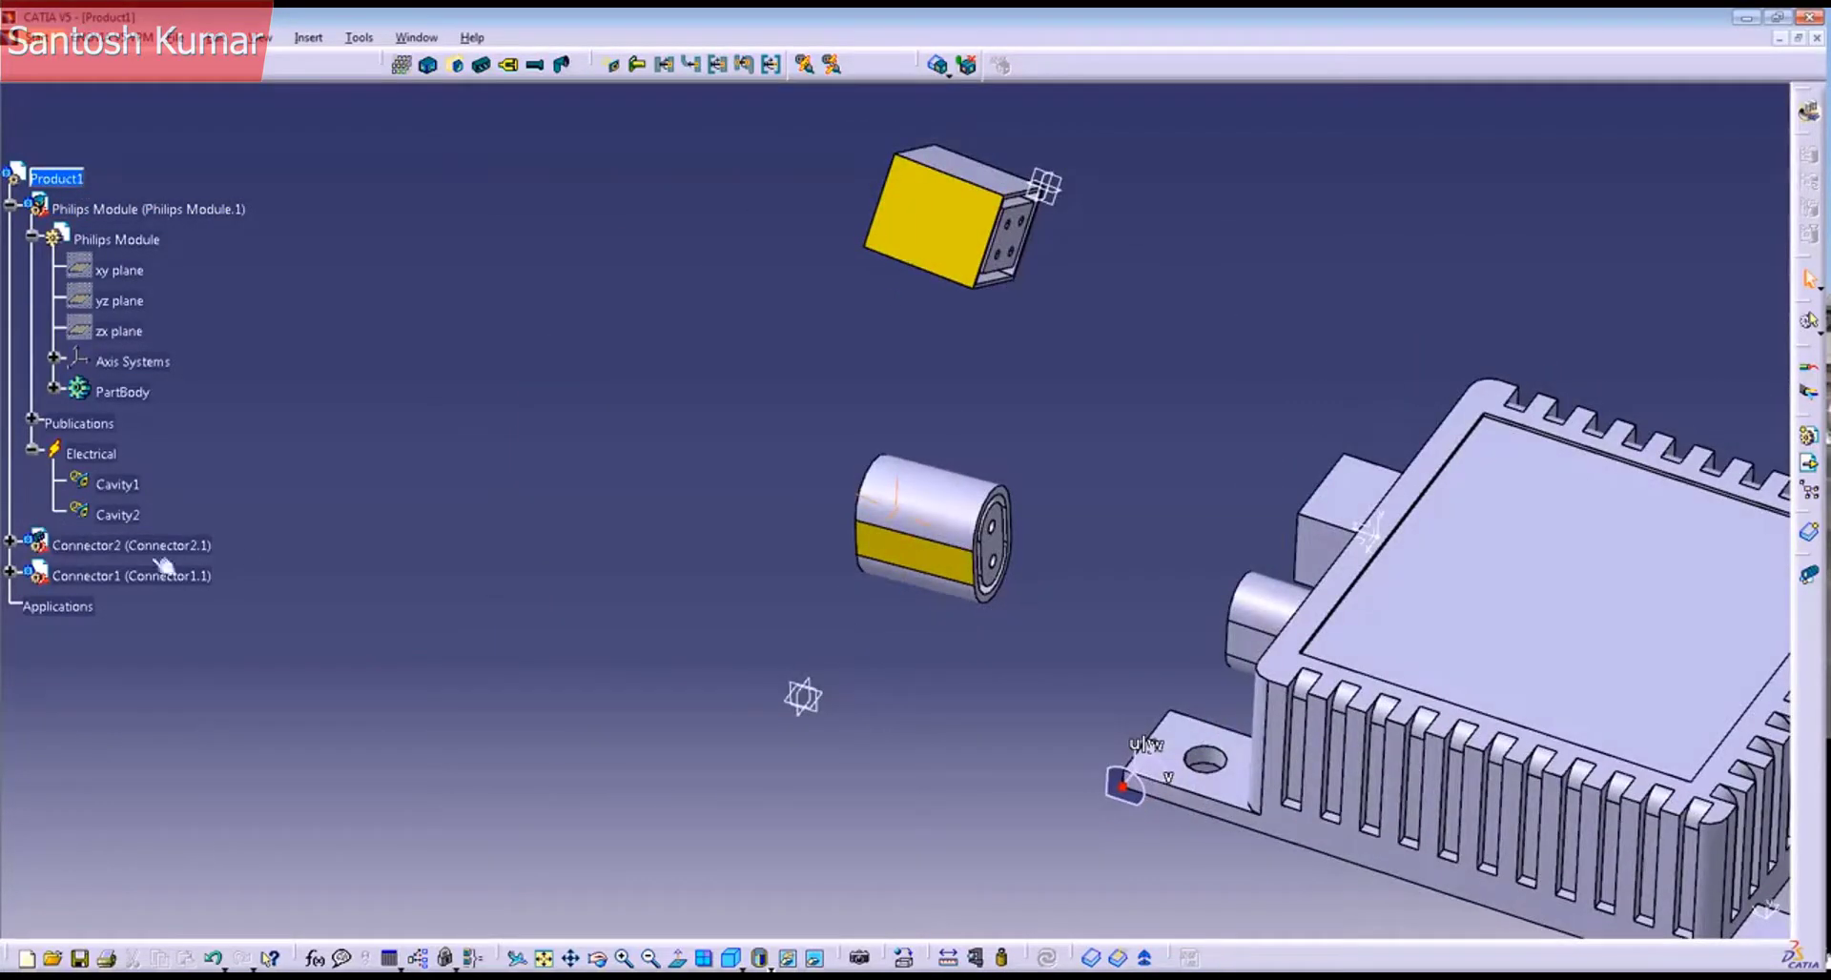
Step: Start a cavity connection point on the oval connector with its inner hole face as the representation
{"action": "left_click", "coordinate": [715, 70]}
{"action": "scroll", "coordinate": [991, 632], "scroll_direction": "up", "scroll_amount": 3}
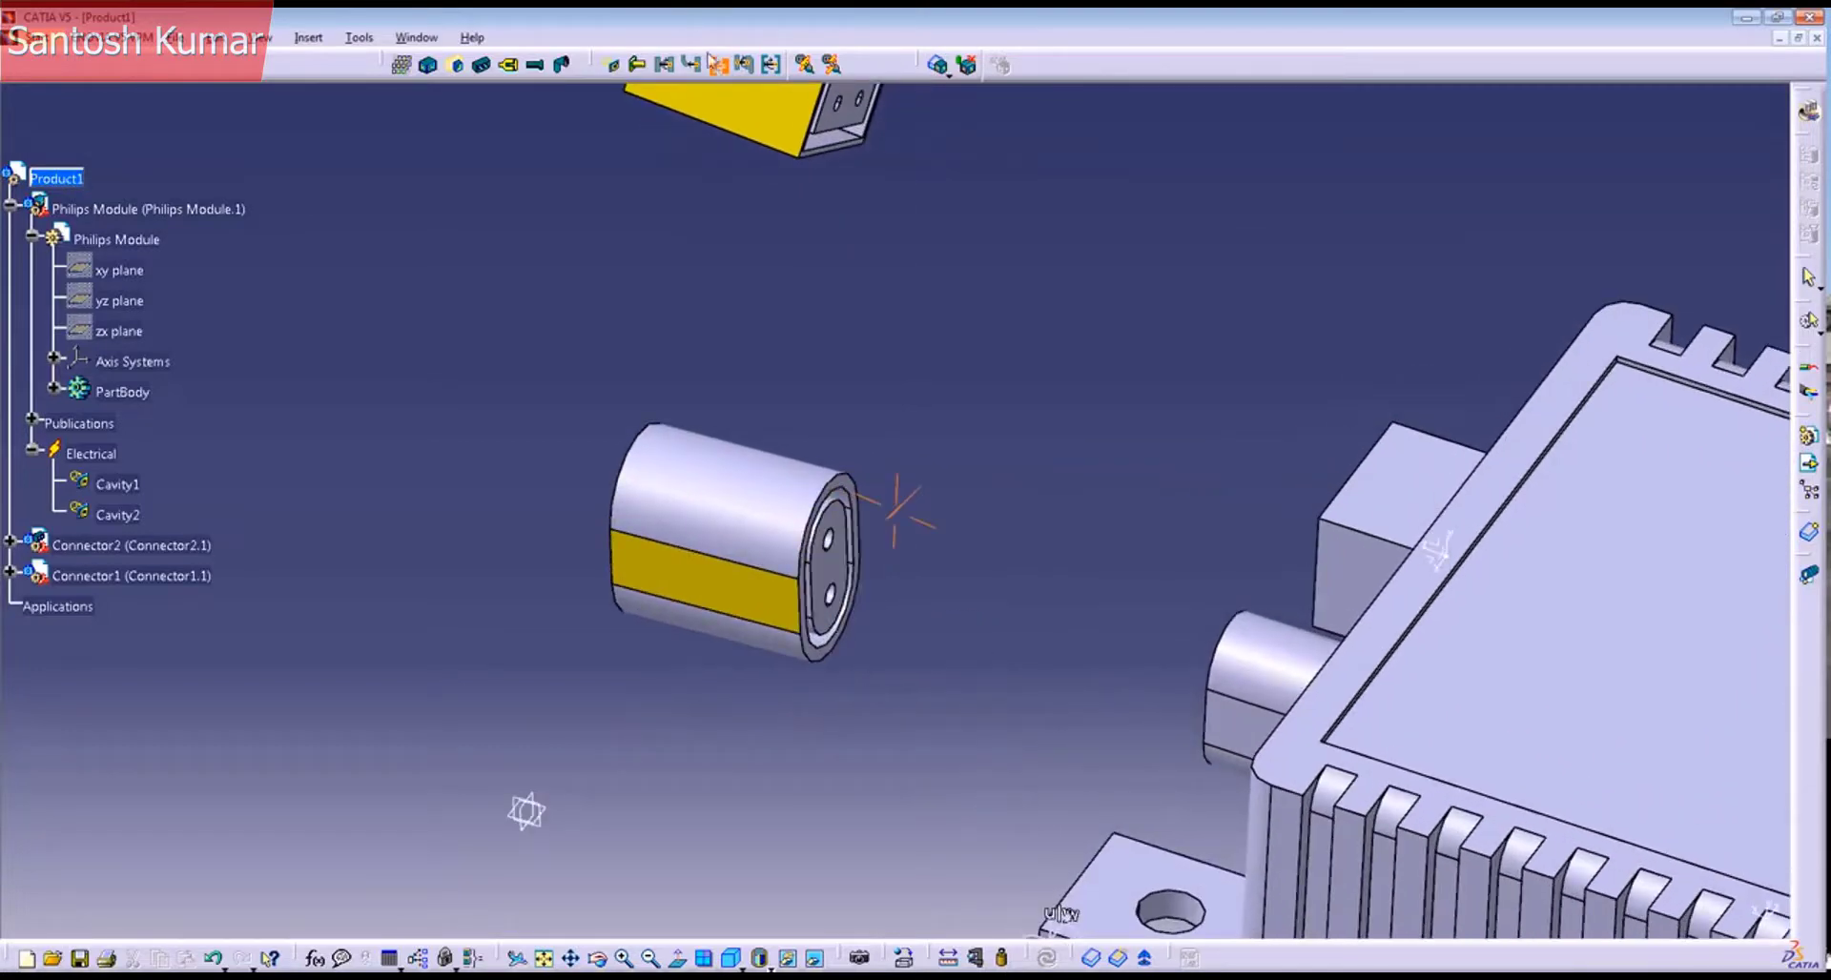
{"action": "left_click", "coordinate": [761, 488]}
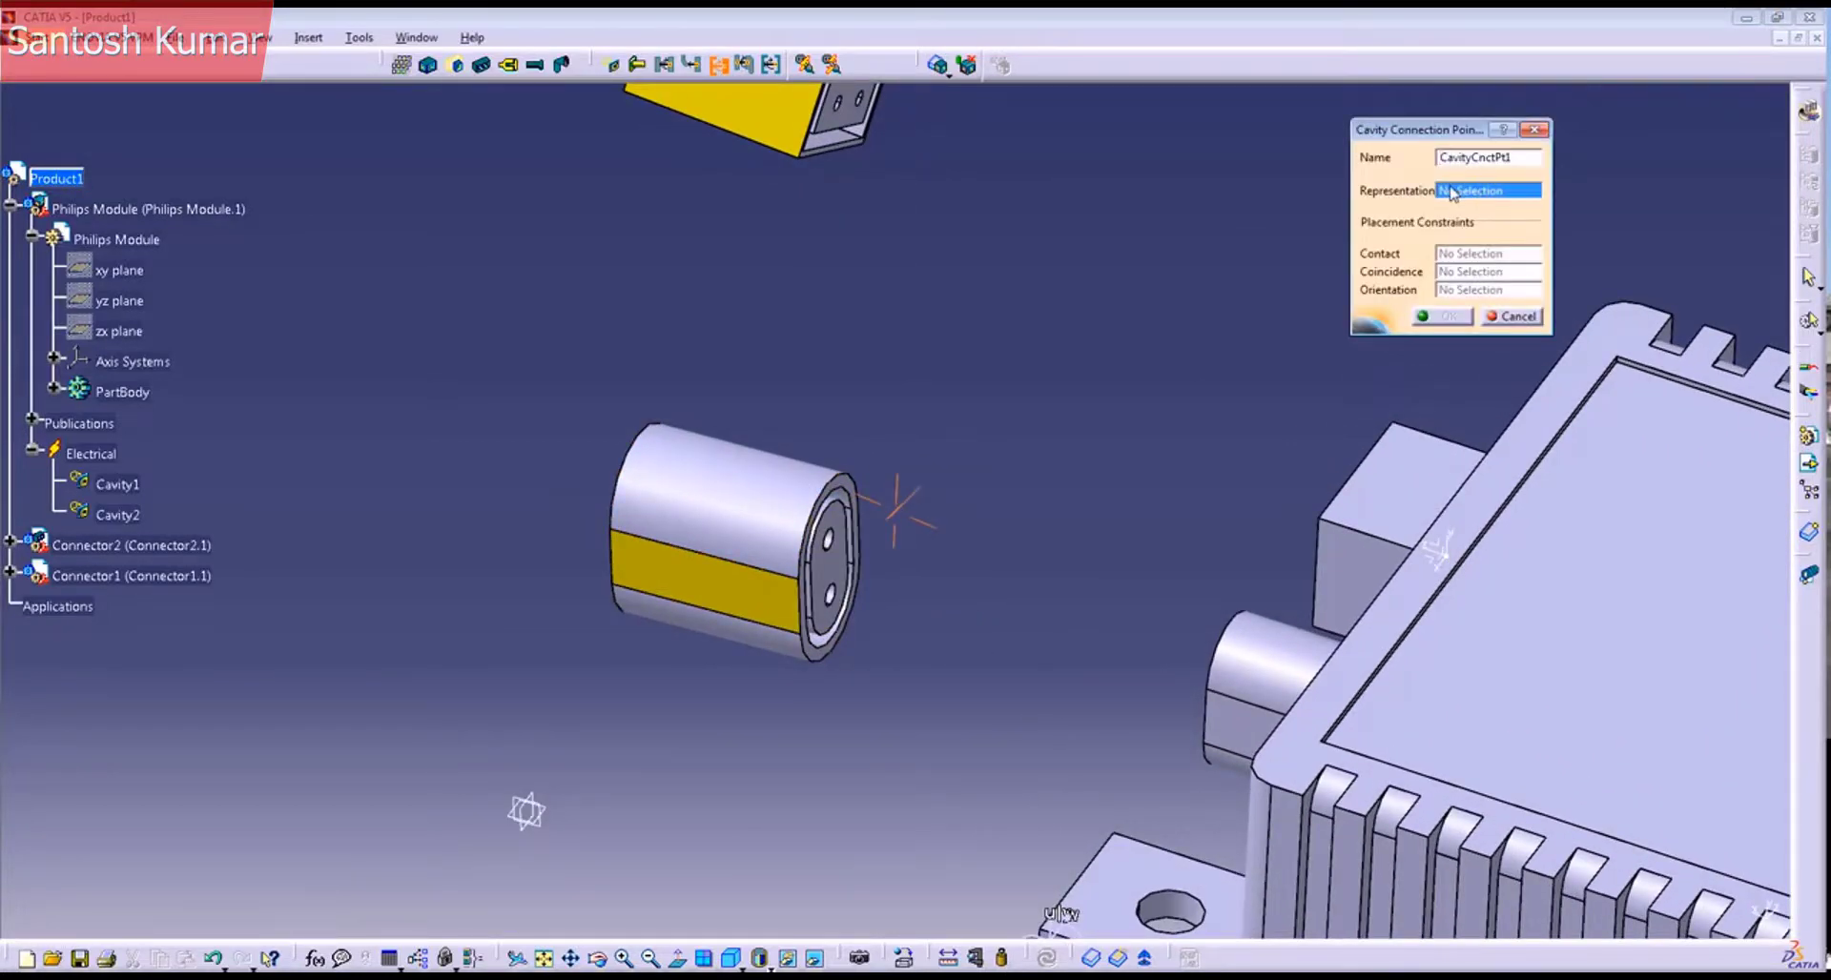
{"action": "left_click", "coordinate": [842, 577]}
Step: Constrain the cavity connection point with the inner face as contact and the upper hole's axis as coincidence, and finish the definition
{"action": "middle_click_drag", "start_coordinate": [869, 651], "coordinate": [1302, 515]}
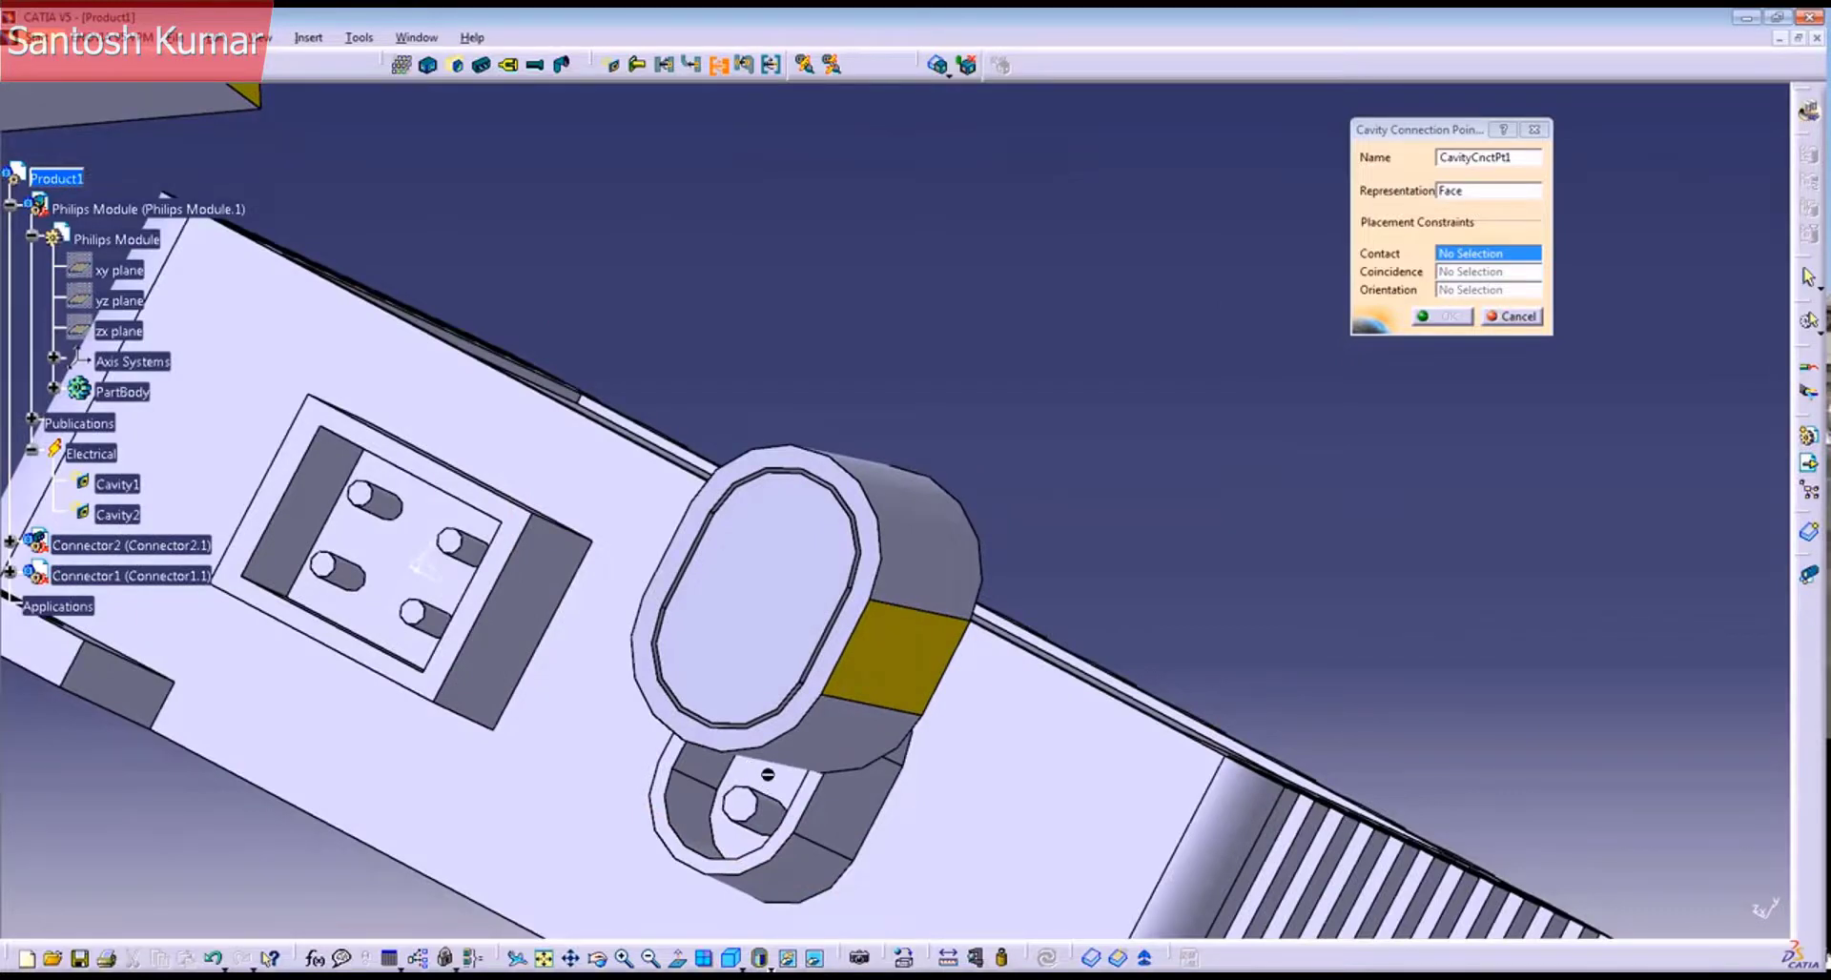
{"action": "middle_click_drag", "start_coordinate": [913, 805], "coordinate": [956, 703]}
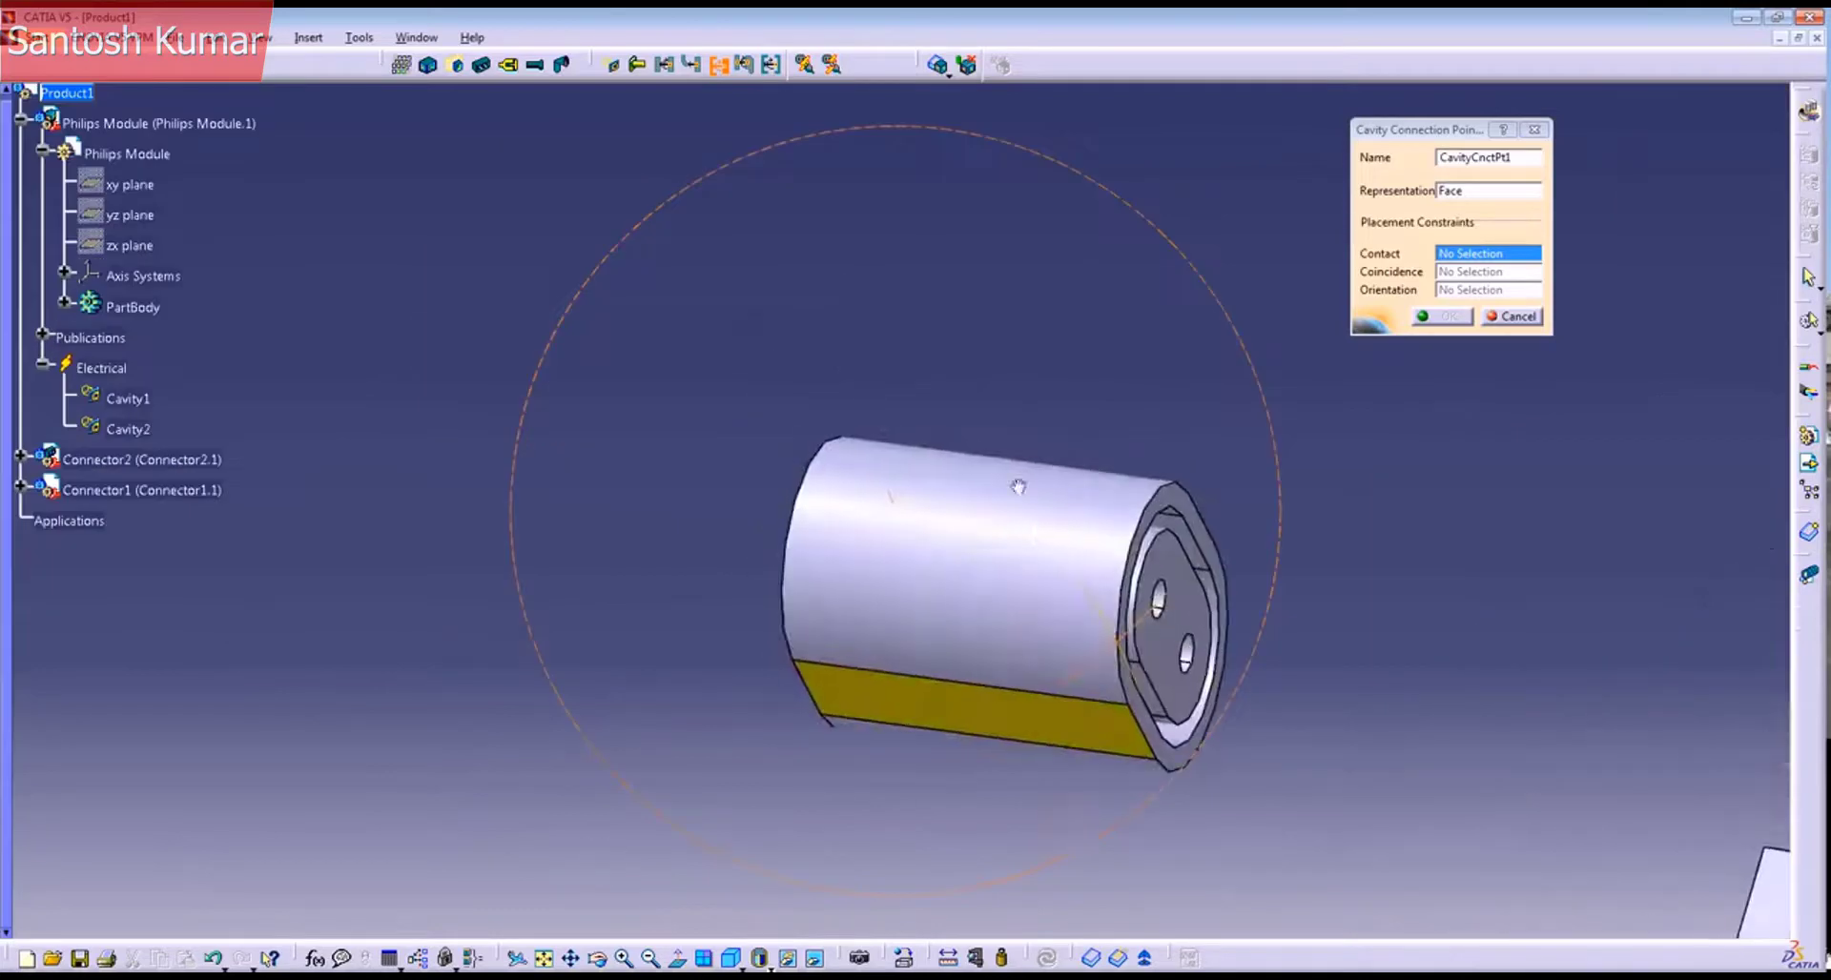
{"action": "middle_click_drag", "start_coordinate": [1484, 824], "coordinate": [1279, 850]}
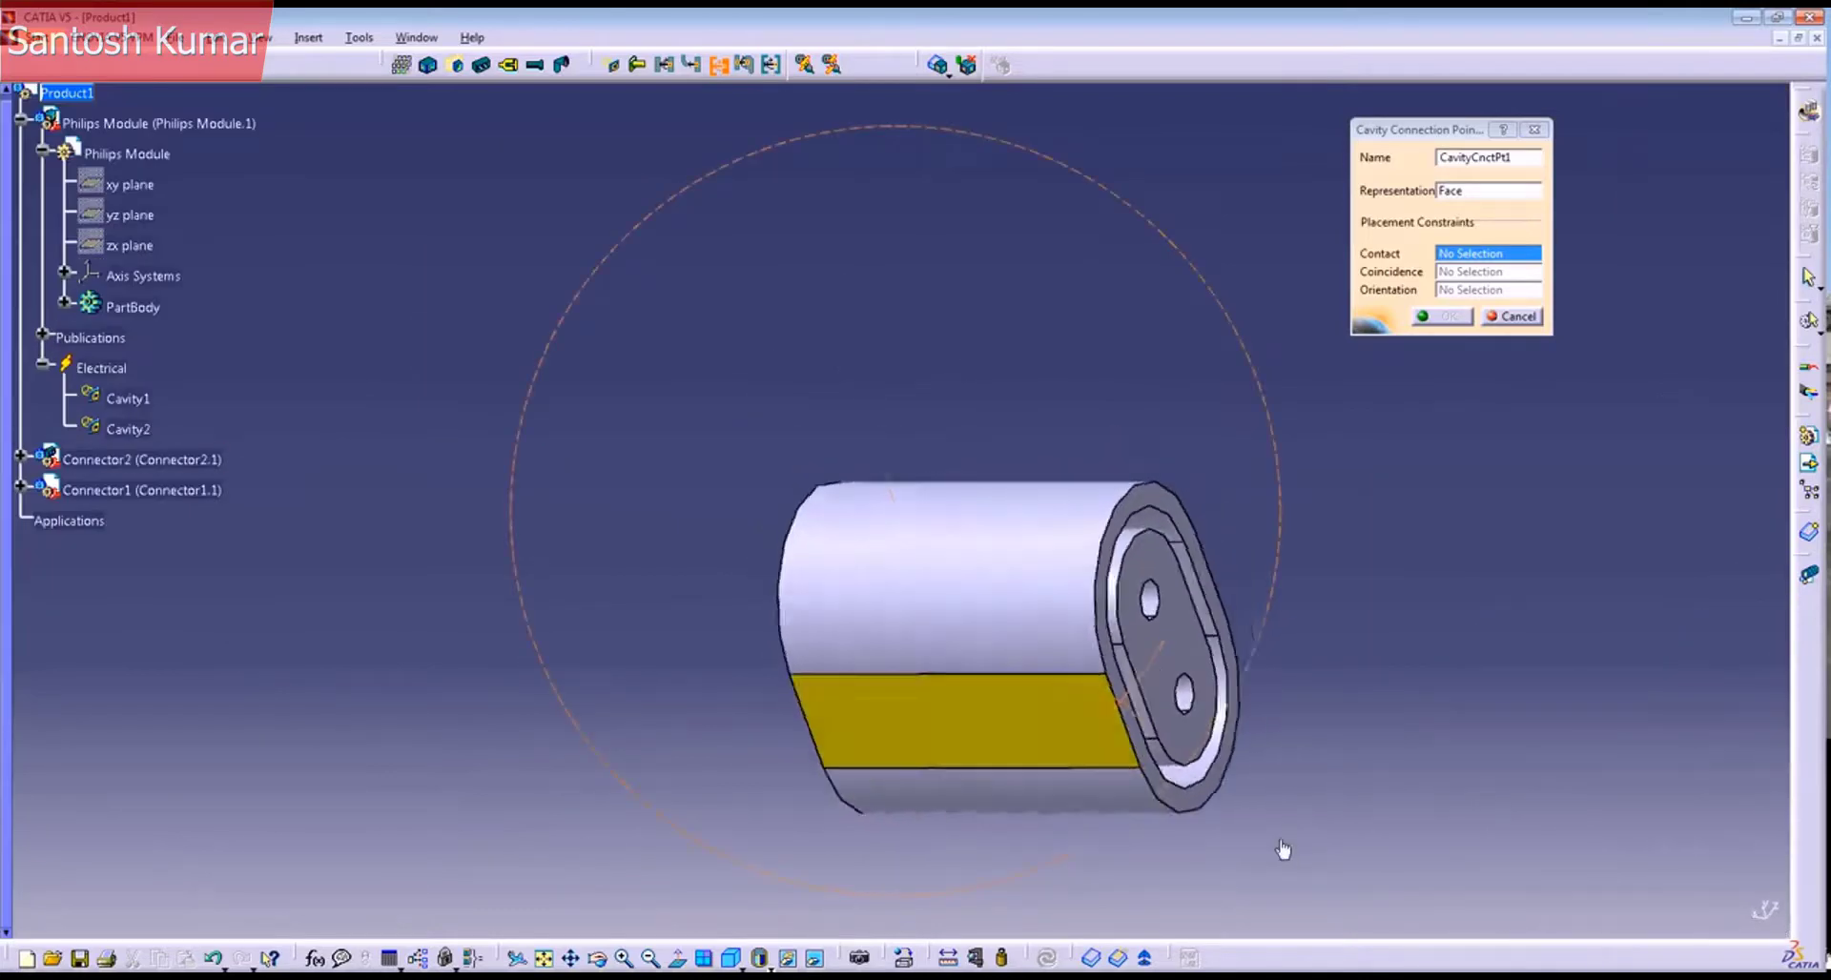
{"action": "left_click", "coordinate": [1170, 637]}
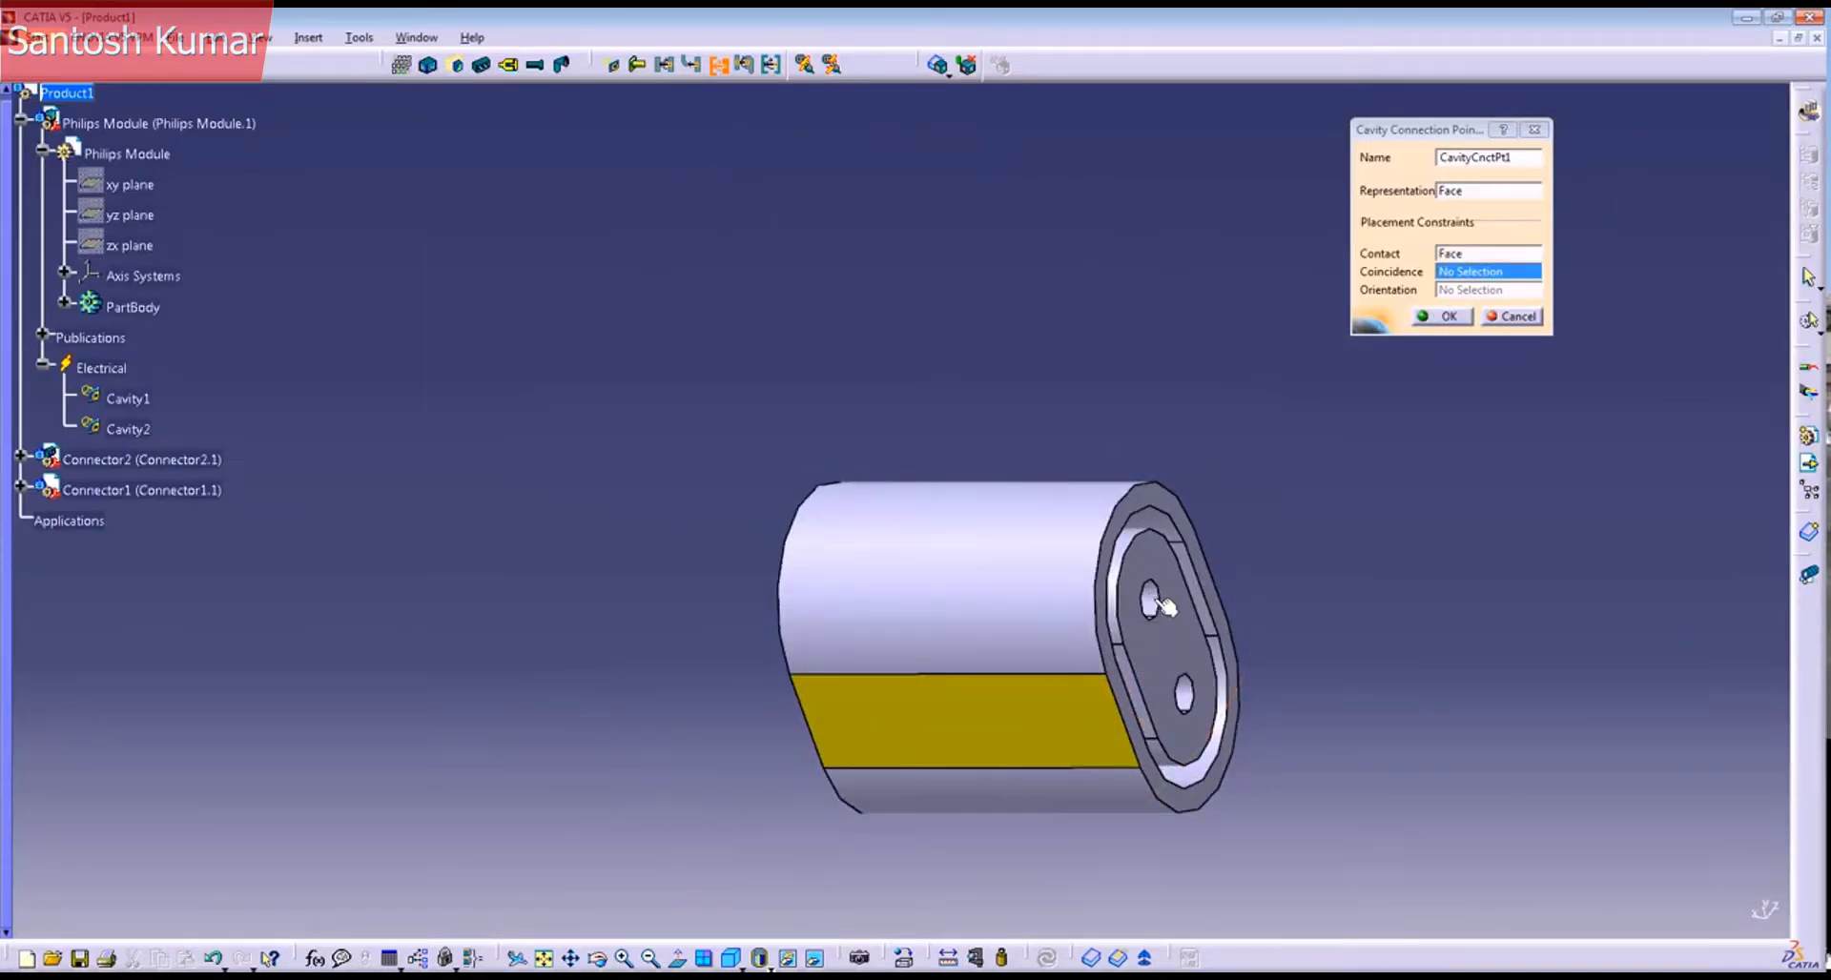
{"action": "left_click", "coordinate": [1155, 604]}
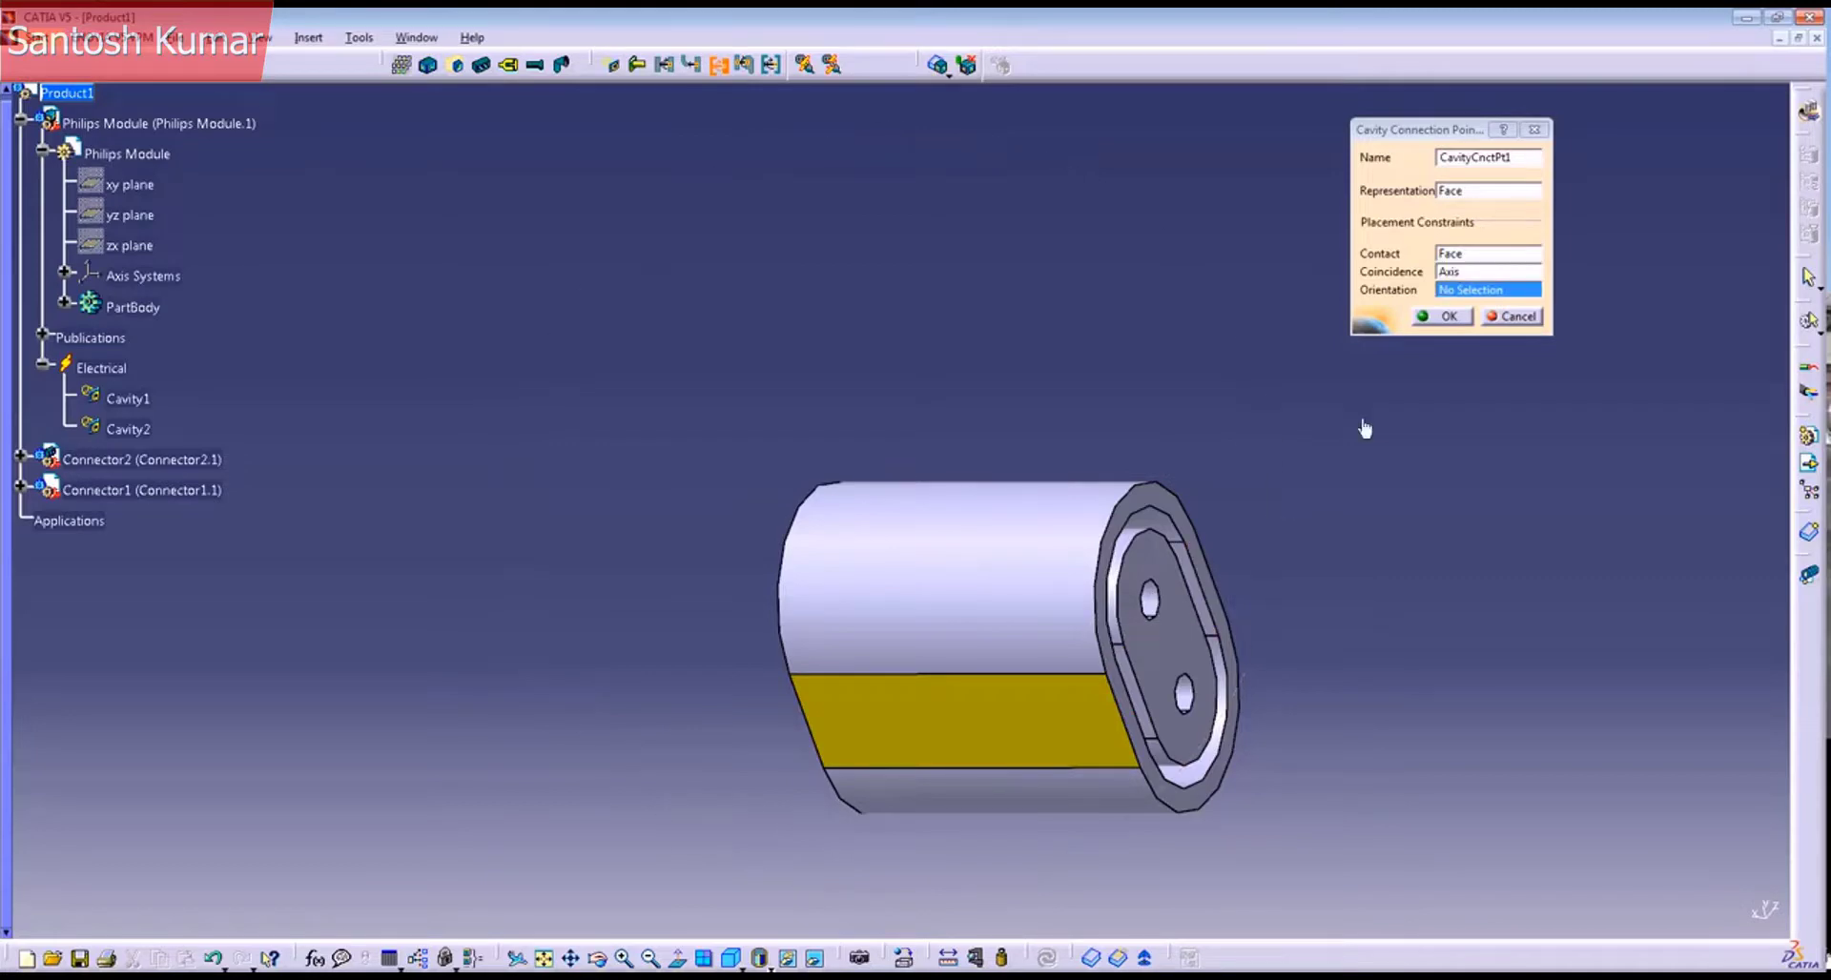
{"action": "middle_click_drag", "start_coordinate": [1366, 430], "coordinate": [1459, 552]}
{"action": "middle_click_drag", "start_coordinate": [1151, 498], "coordinate": [1184, 312], "text": "ctrl"}
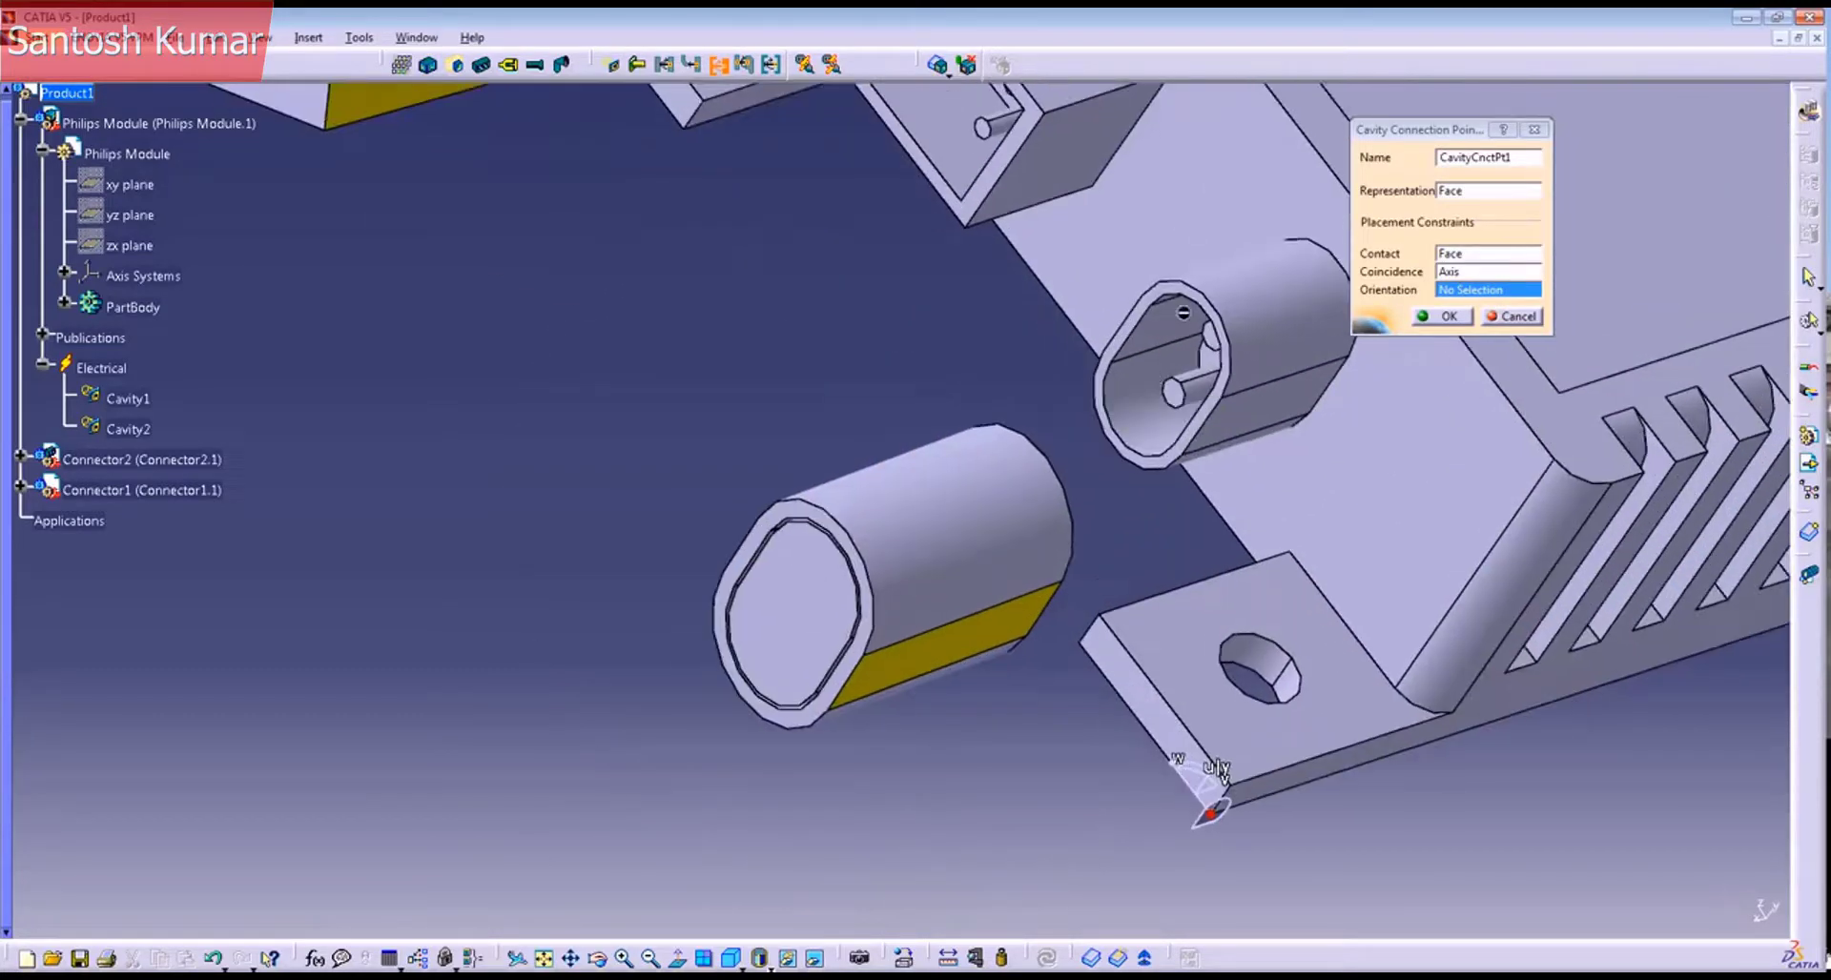
{"action": "left_click", "coordinate": [1450, 317]}
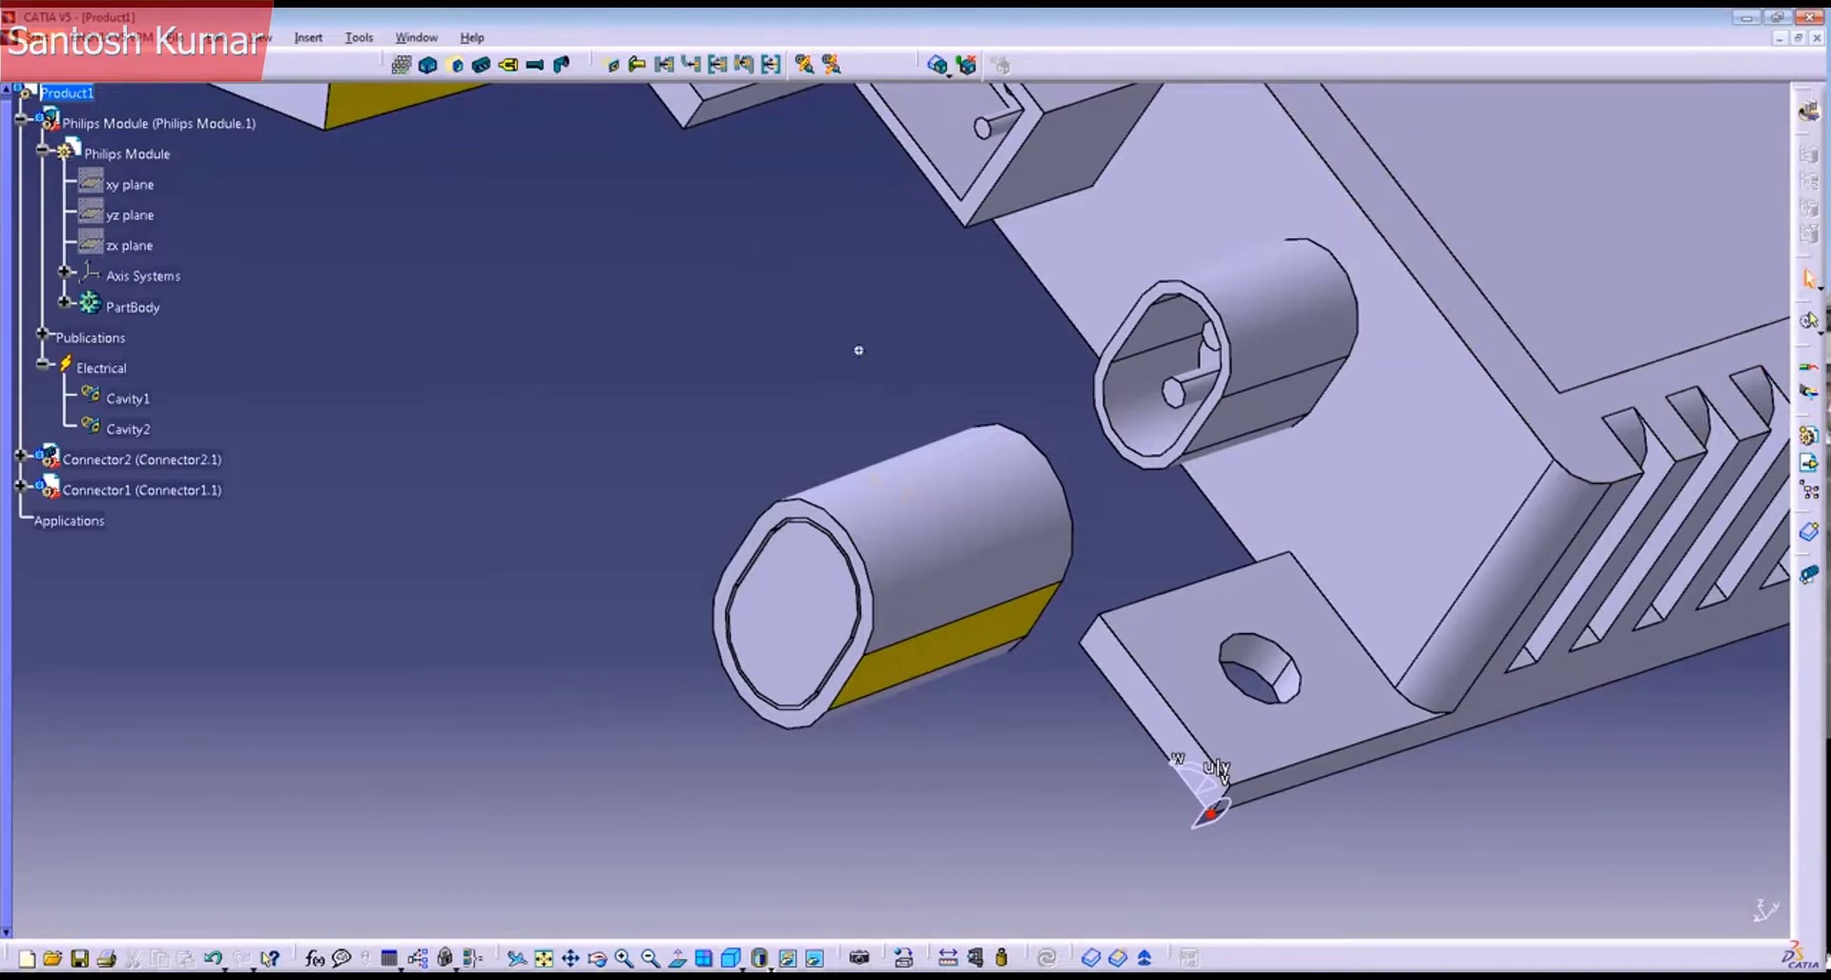
Step: Expand Connector2's Electrical node in the tree to check its cavity connection point
{"action": "middle_click_drag", "start_coordinate": [937, 358], "coordinate": [948, 661]}
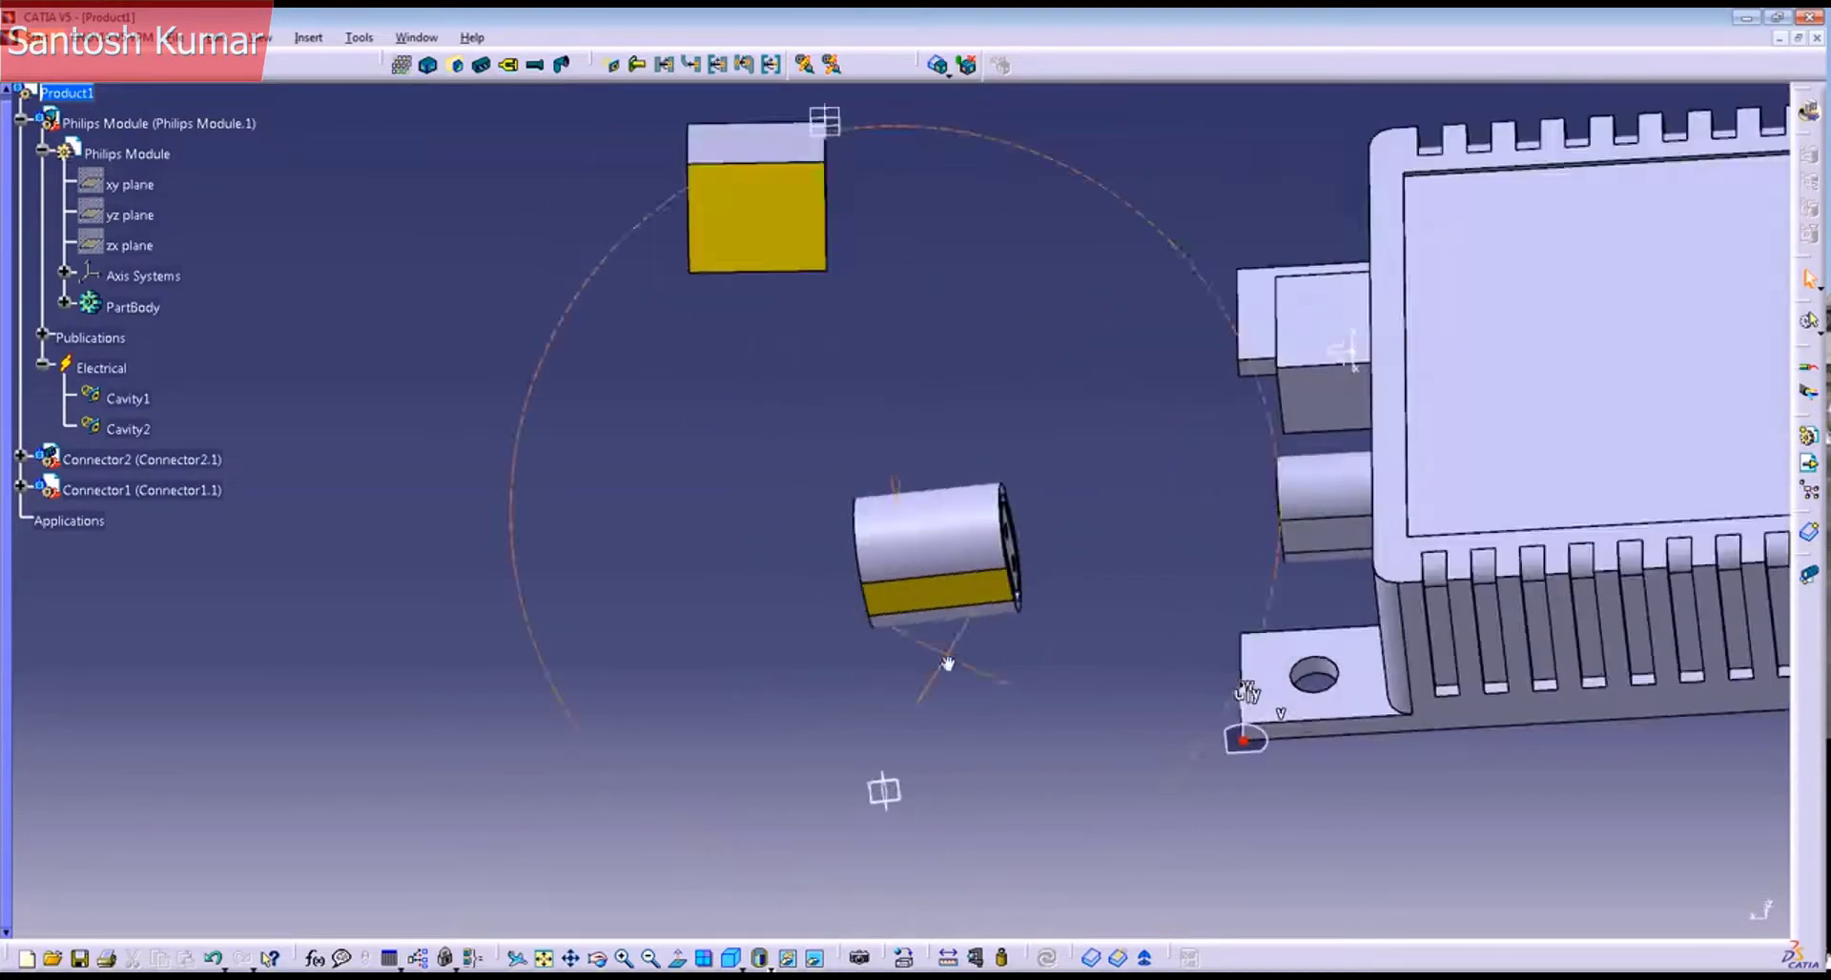
{"action": "left_click", "coordinate": [20, 459]}
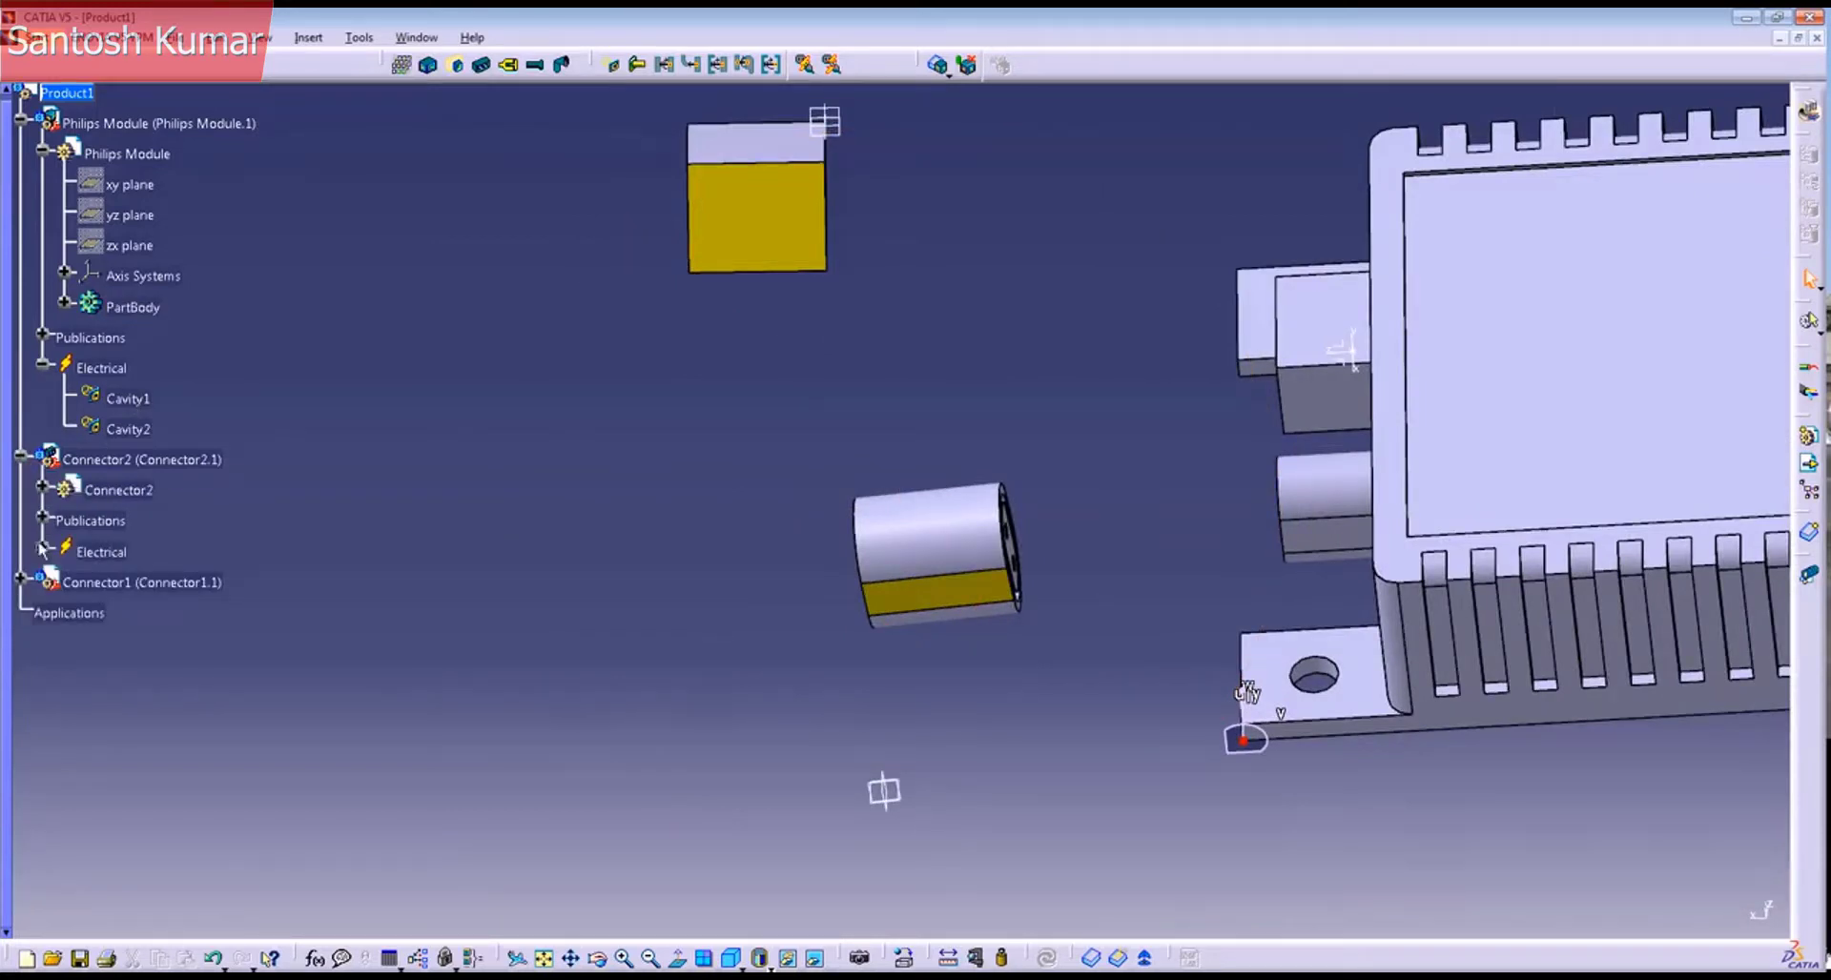
{"action": "left_click", "coordinate": [42, 550]}
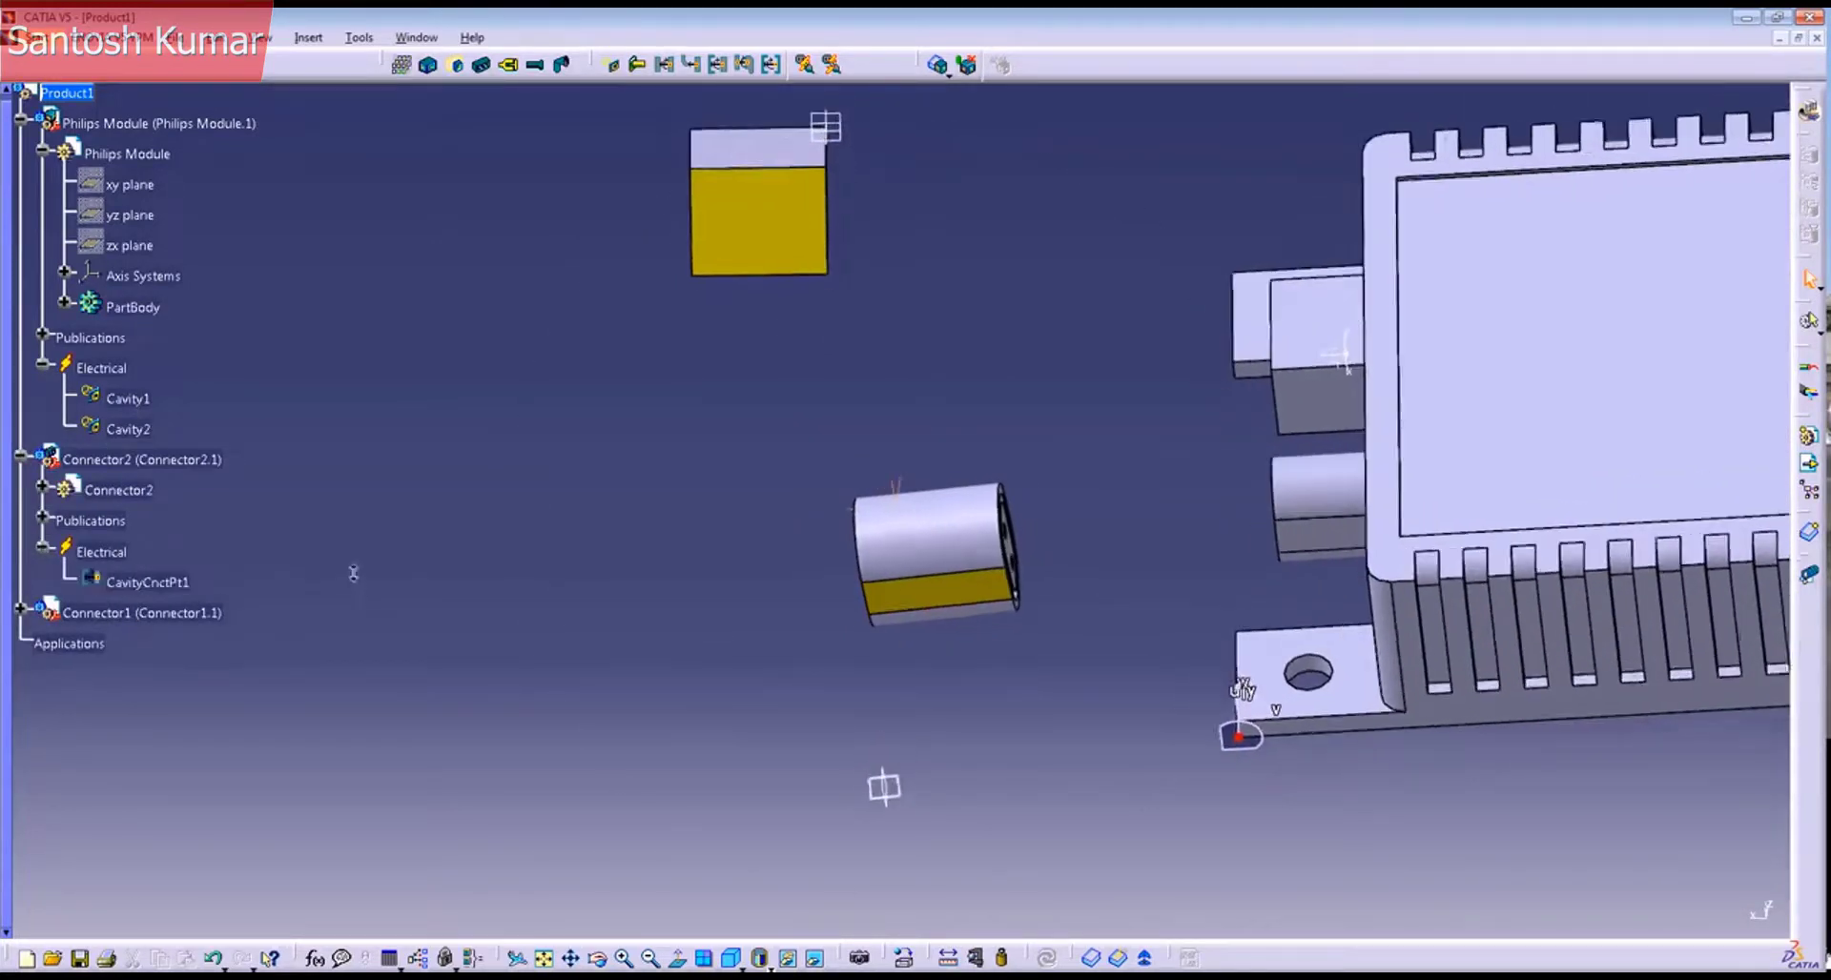
{"action": "middle_click_drag", "start_coordinate": [353, 573], "coordinate": [355, 559], "text": "ctrl"}
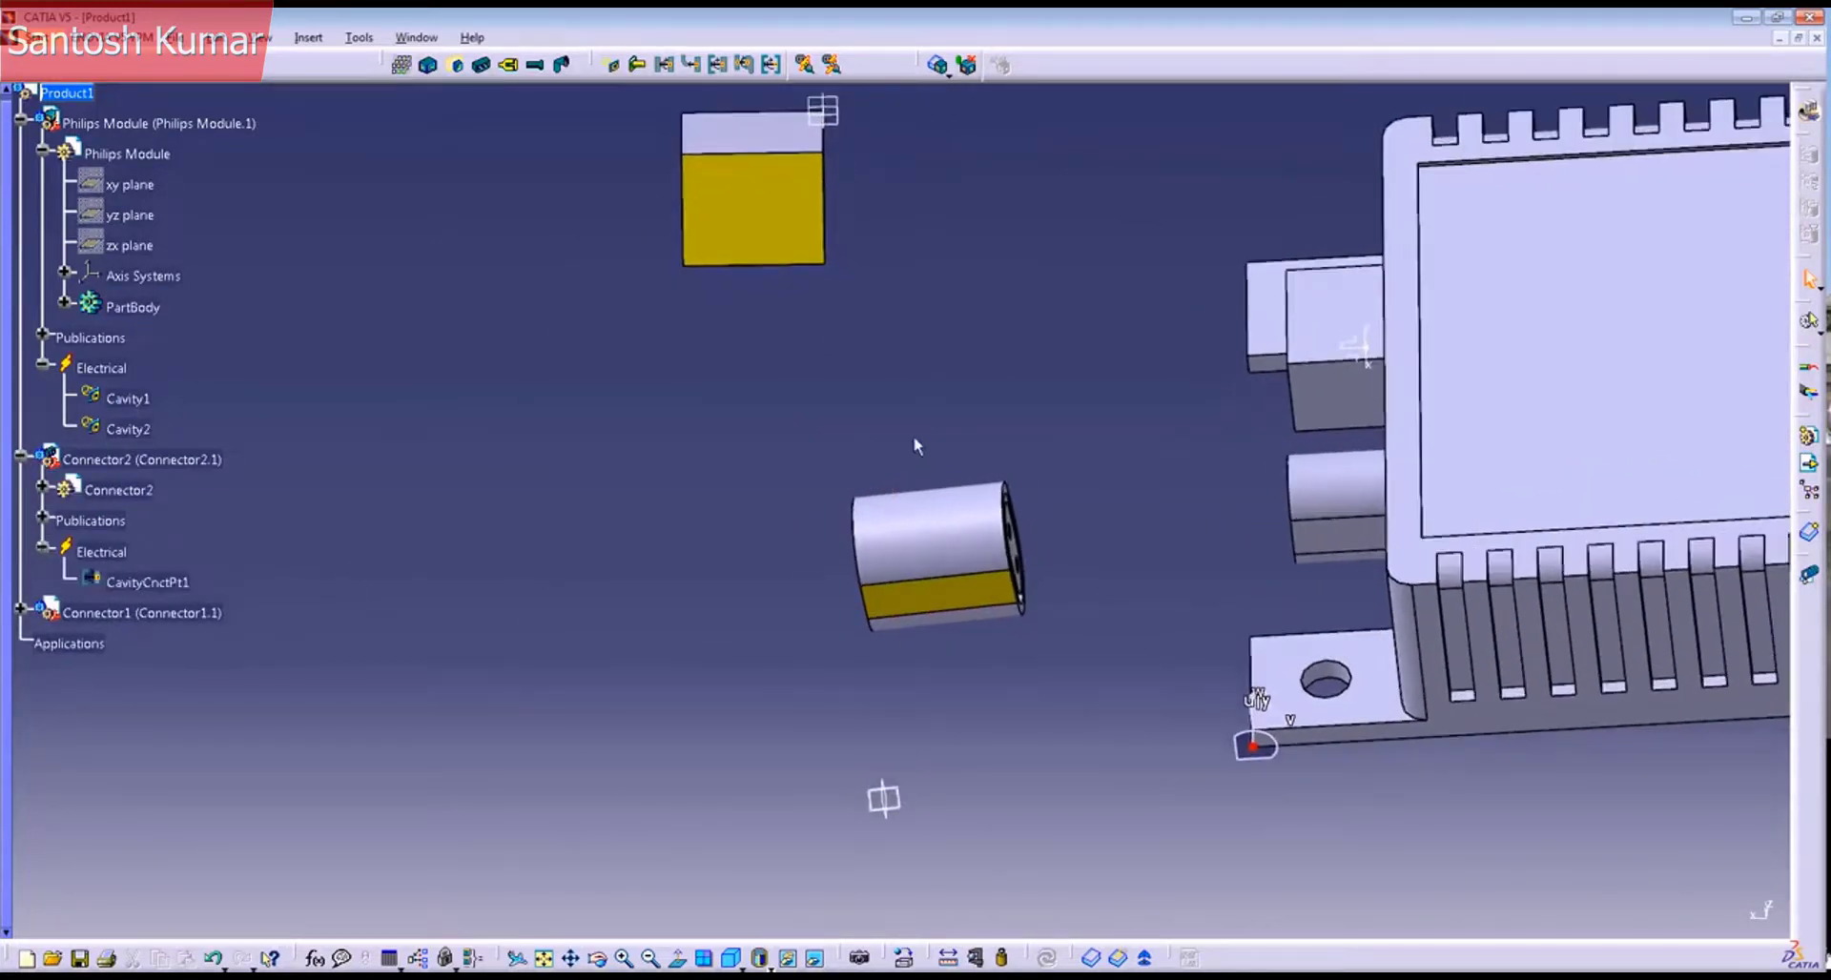
Step: Connect the oval connector electrically to the cavity of the Philips Module's oval socket
{"action": "left_click", "coordinate": [814, 66]}
{"action": "left_click", "coordinate": [860, 515]}
{"action": "middle_click_drag", "start_coordinate": [860, 515], "coordinate": [1183, 477]}
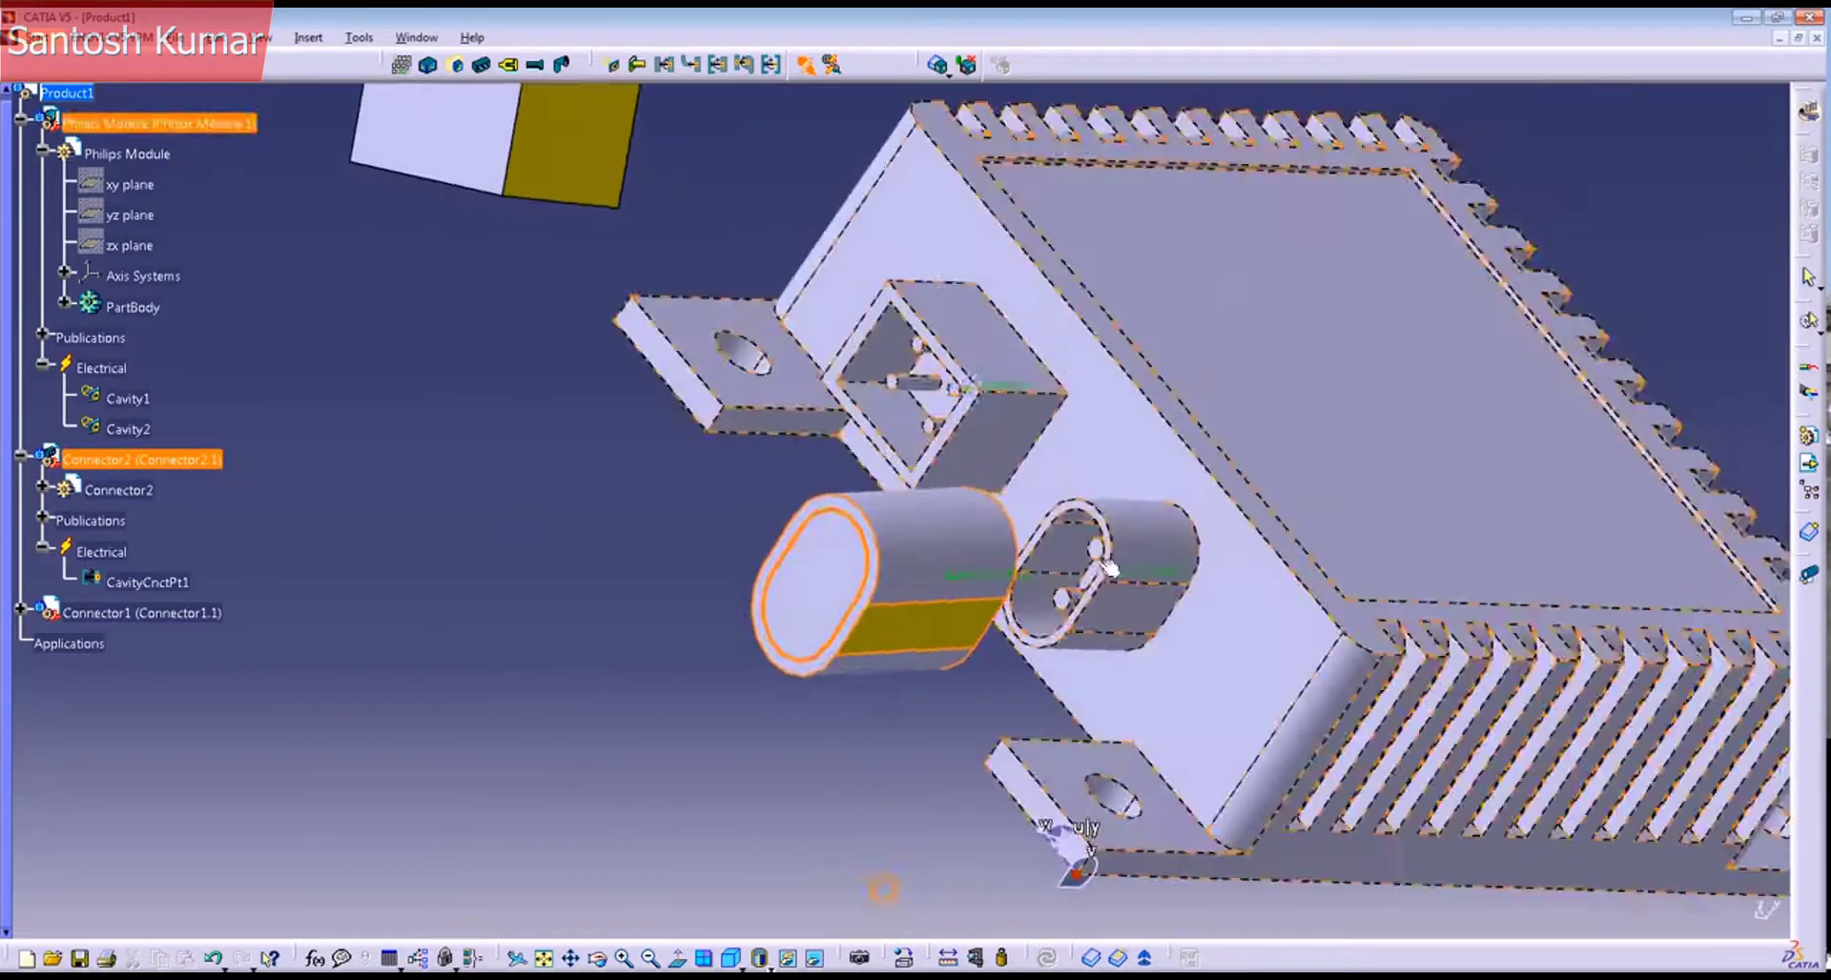
{"action": "middle_click_drag", "start_coordinate": [1199, 479], "coordinate": [1292, 412]}
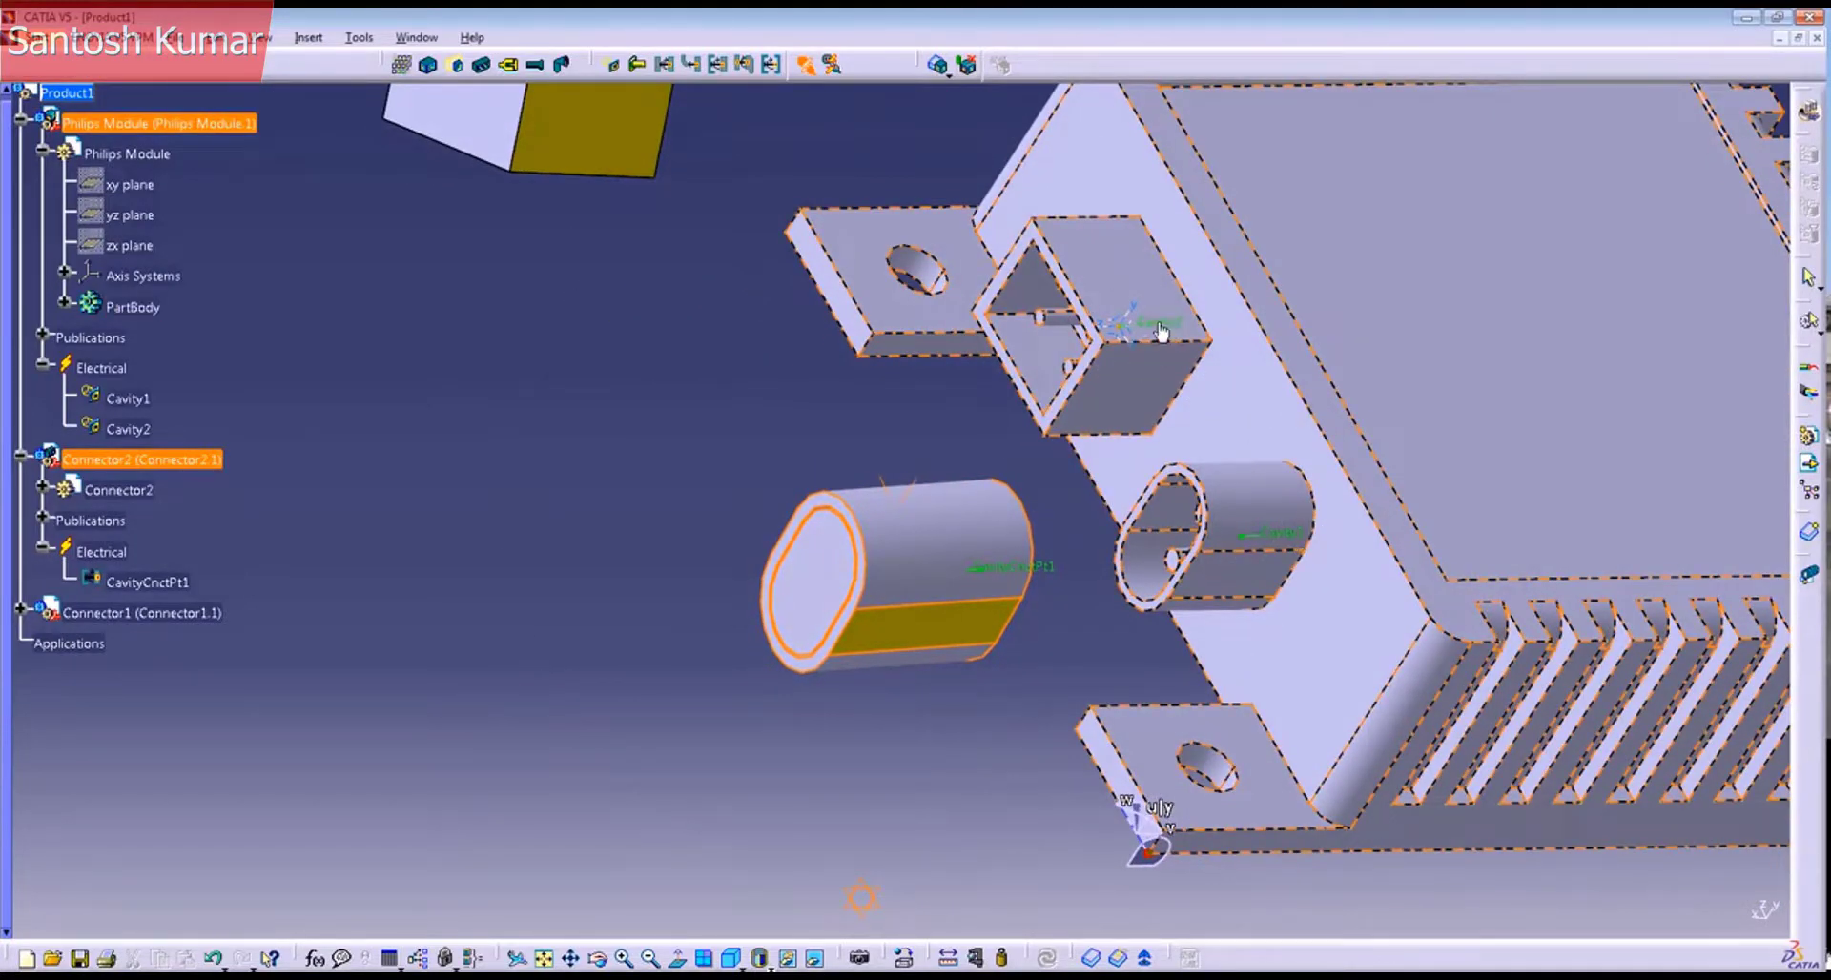
{"action": "left_click", "coordinate": [1280, 545]}
{"action": "middle_click_drag", "start_coordinate": [1139, 609], "coordinate": [1643, 660]}
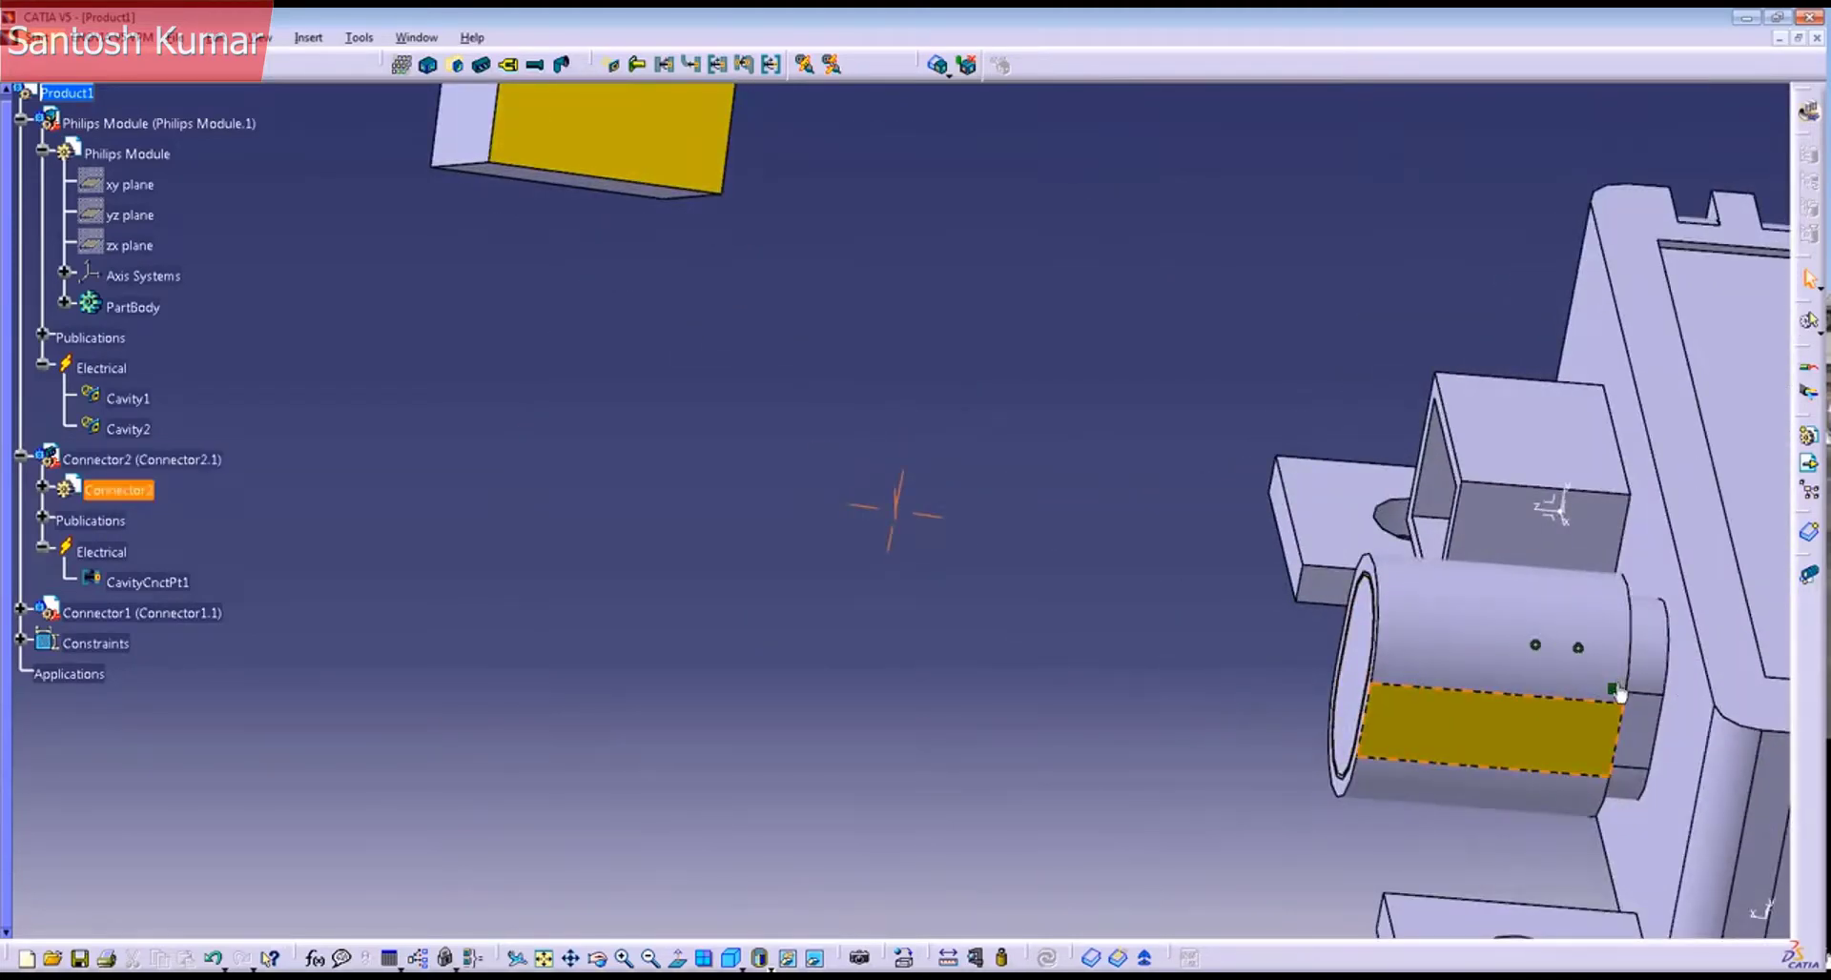
{"action": "middle_click_drag", "start_coordinate": [1552, 758], "coordinate": [1094, 732]}
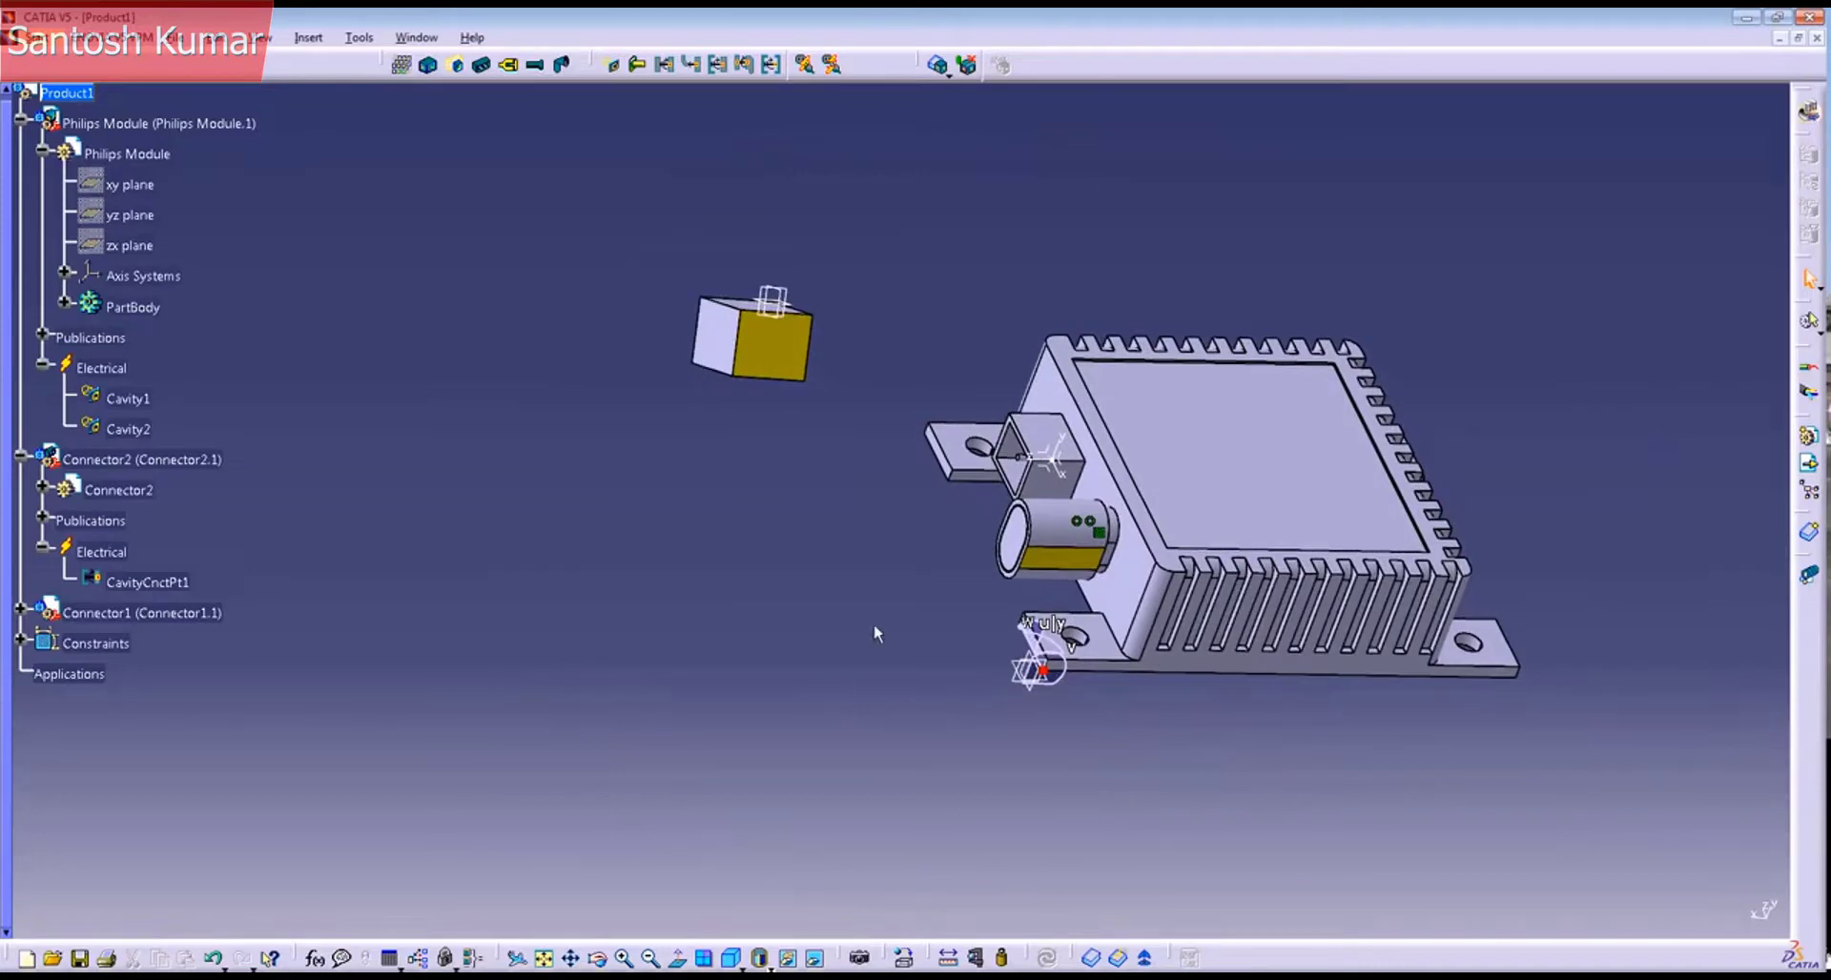
Step: Test the connection by moving and rotating the Philips Module about 58 degrees with the compass and updating the assembly
{"action": "right_click", "coordinate": [1038, 667]}
{"action": "left_click", "coordinate": [1173, 822]}
{"action": "left_click", "coordinate": [200, 125]}
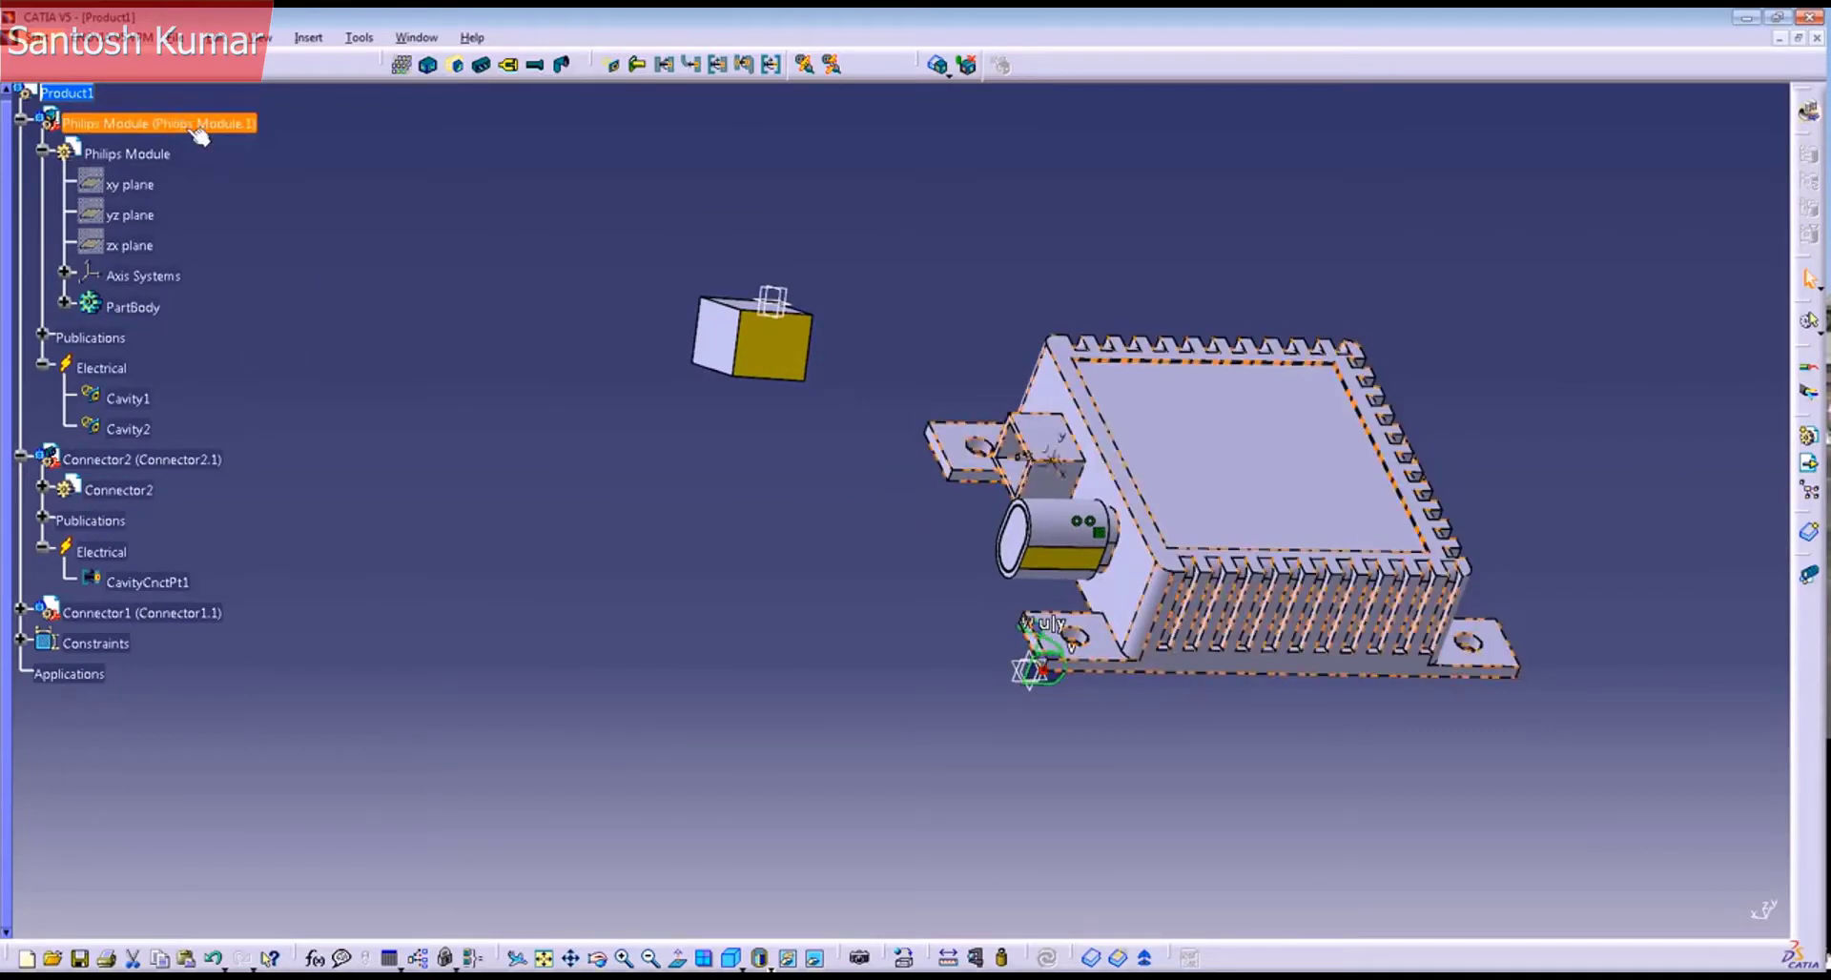
{"action": "left_click", "coordinate": [906, 607]}
{"action": "left_click_drag", "start_coordinate": [1040, 687], "coordinate": [1297, 660]}
{"action": "left_click", "coordinate": [1167, 725]}
{"action": "left_click", "coordinate": [1252, 536]}
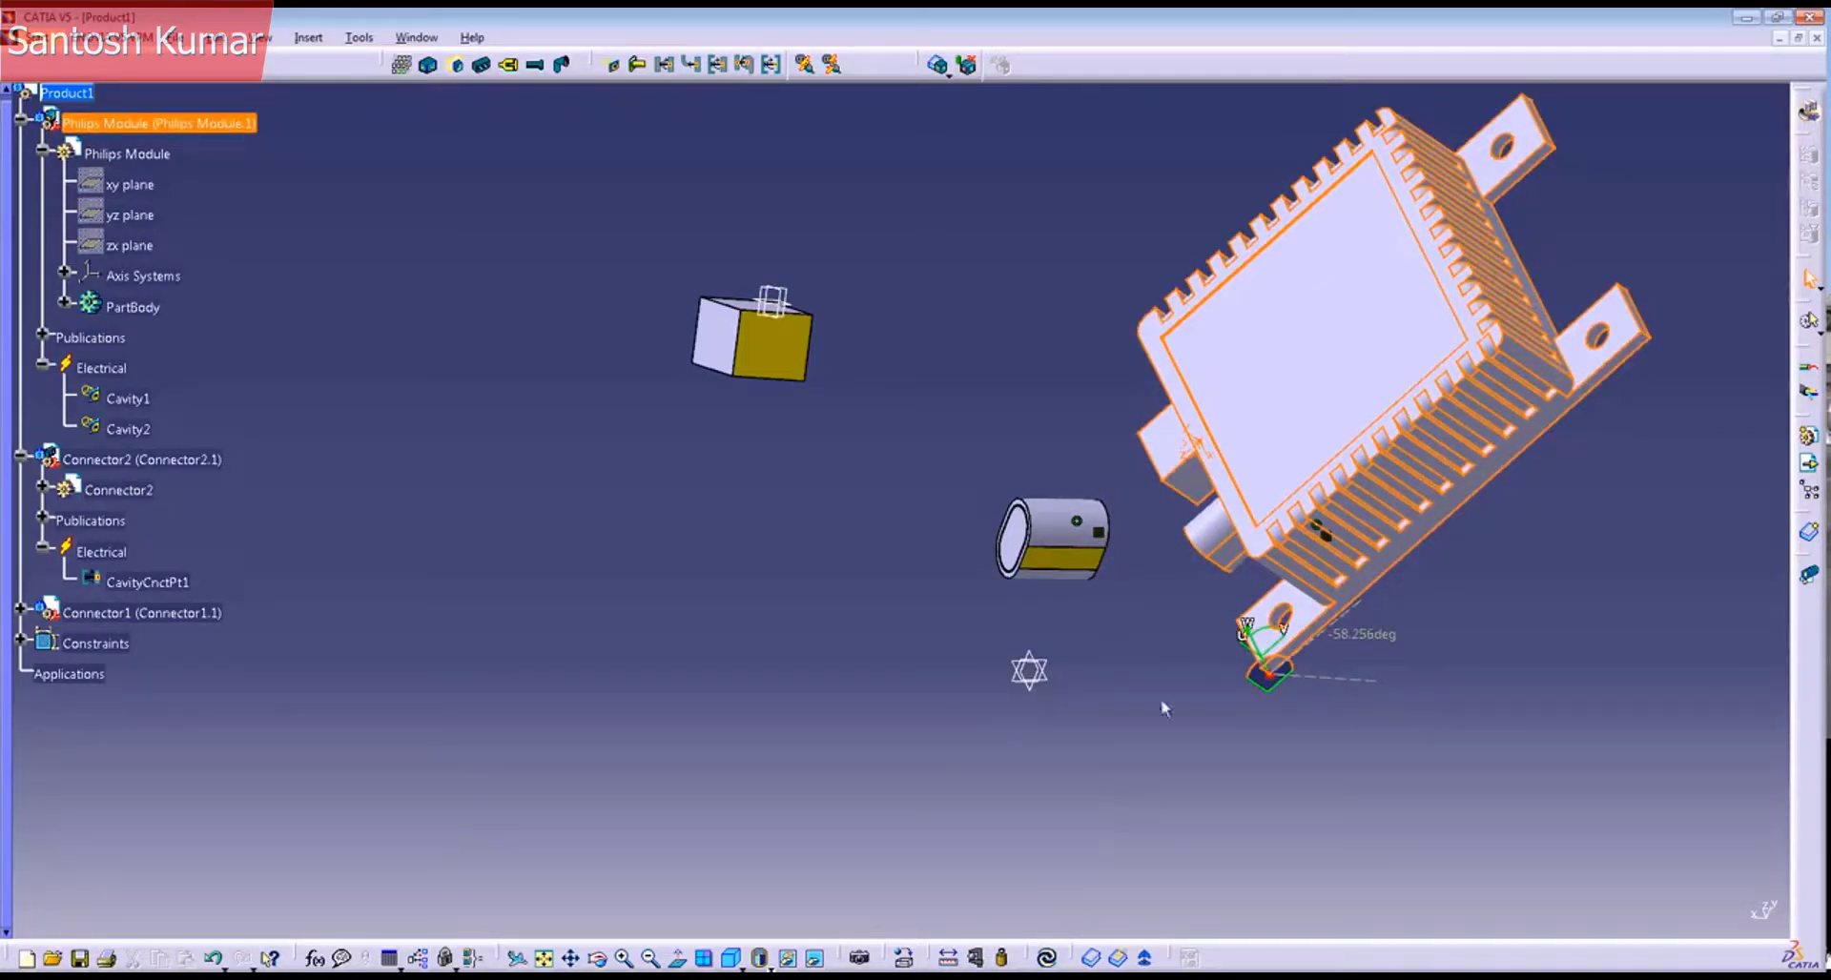
{"action": "left_click", "coordinate": [1048, 958]}
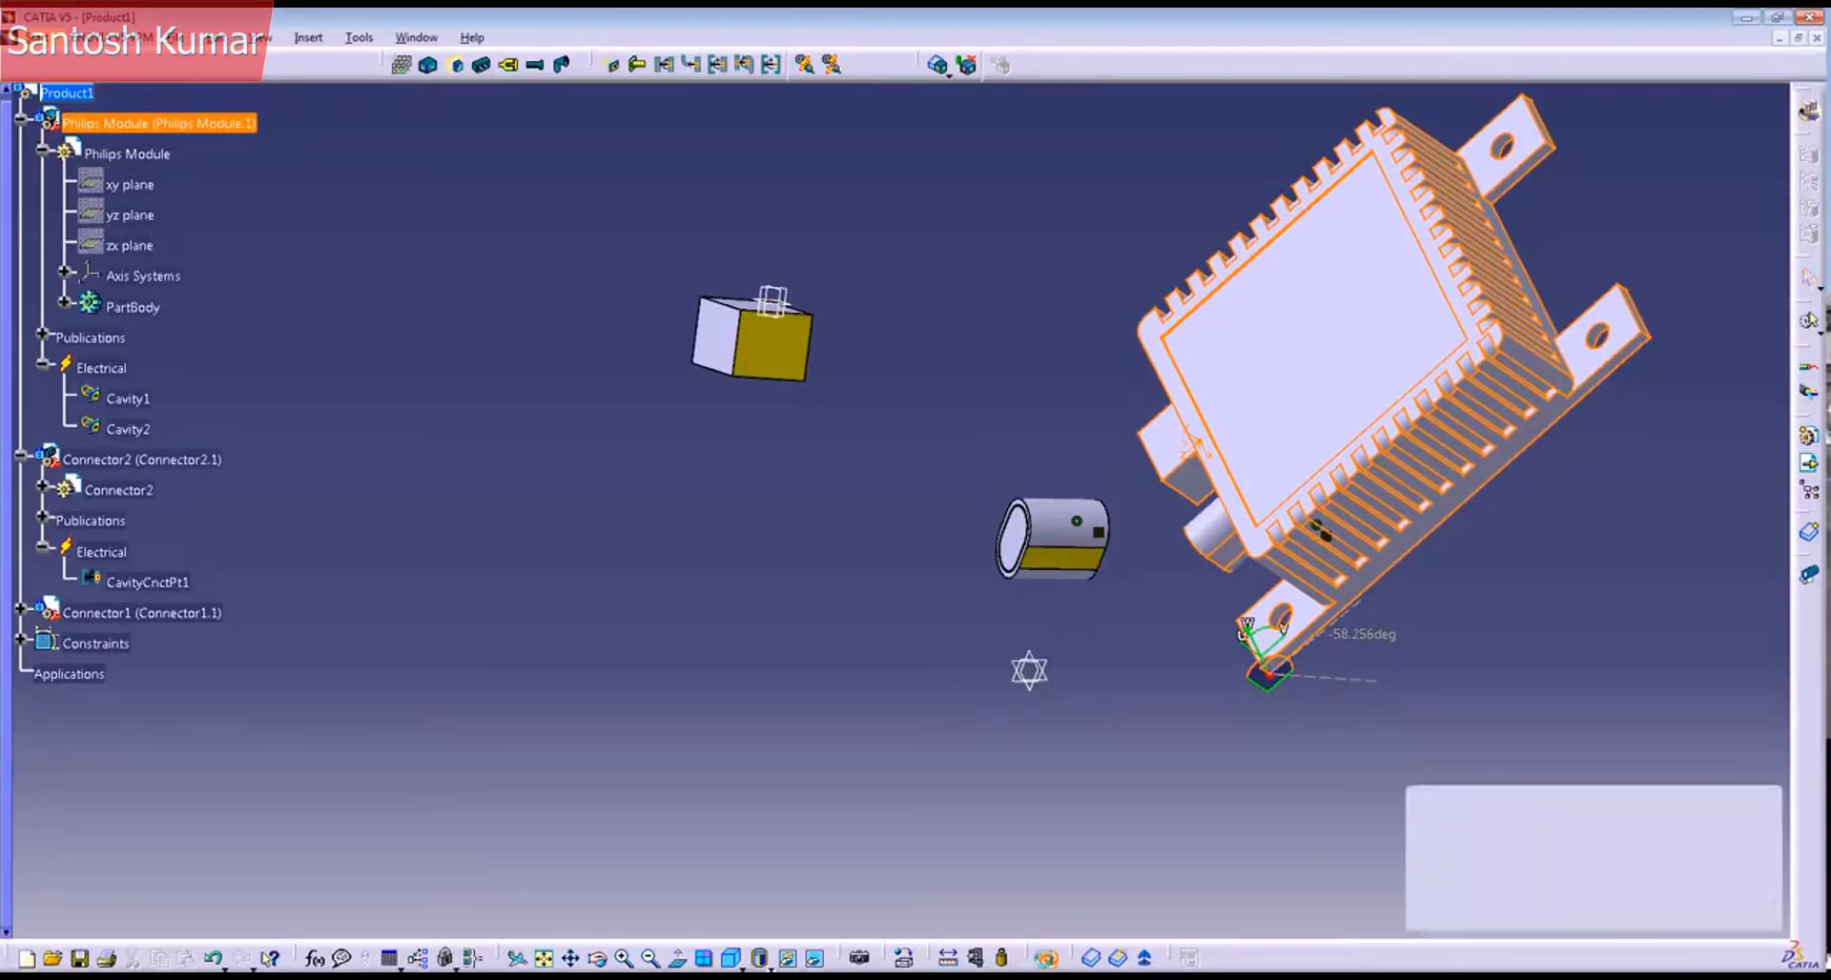
{"action": "middle_click_drag", "start_coordinate": [1173, 647], "coordinate": [1076, 615]}
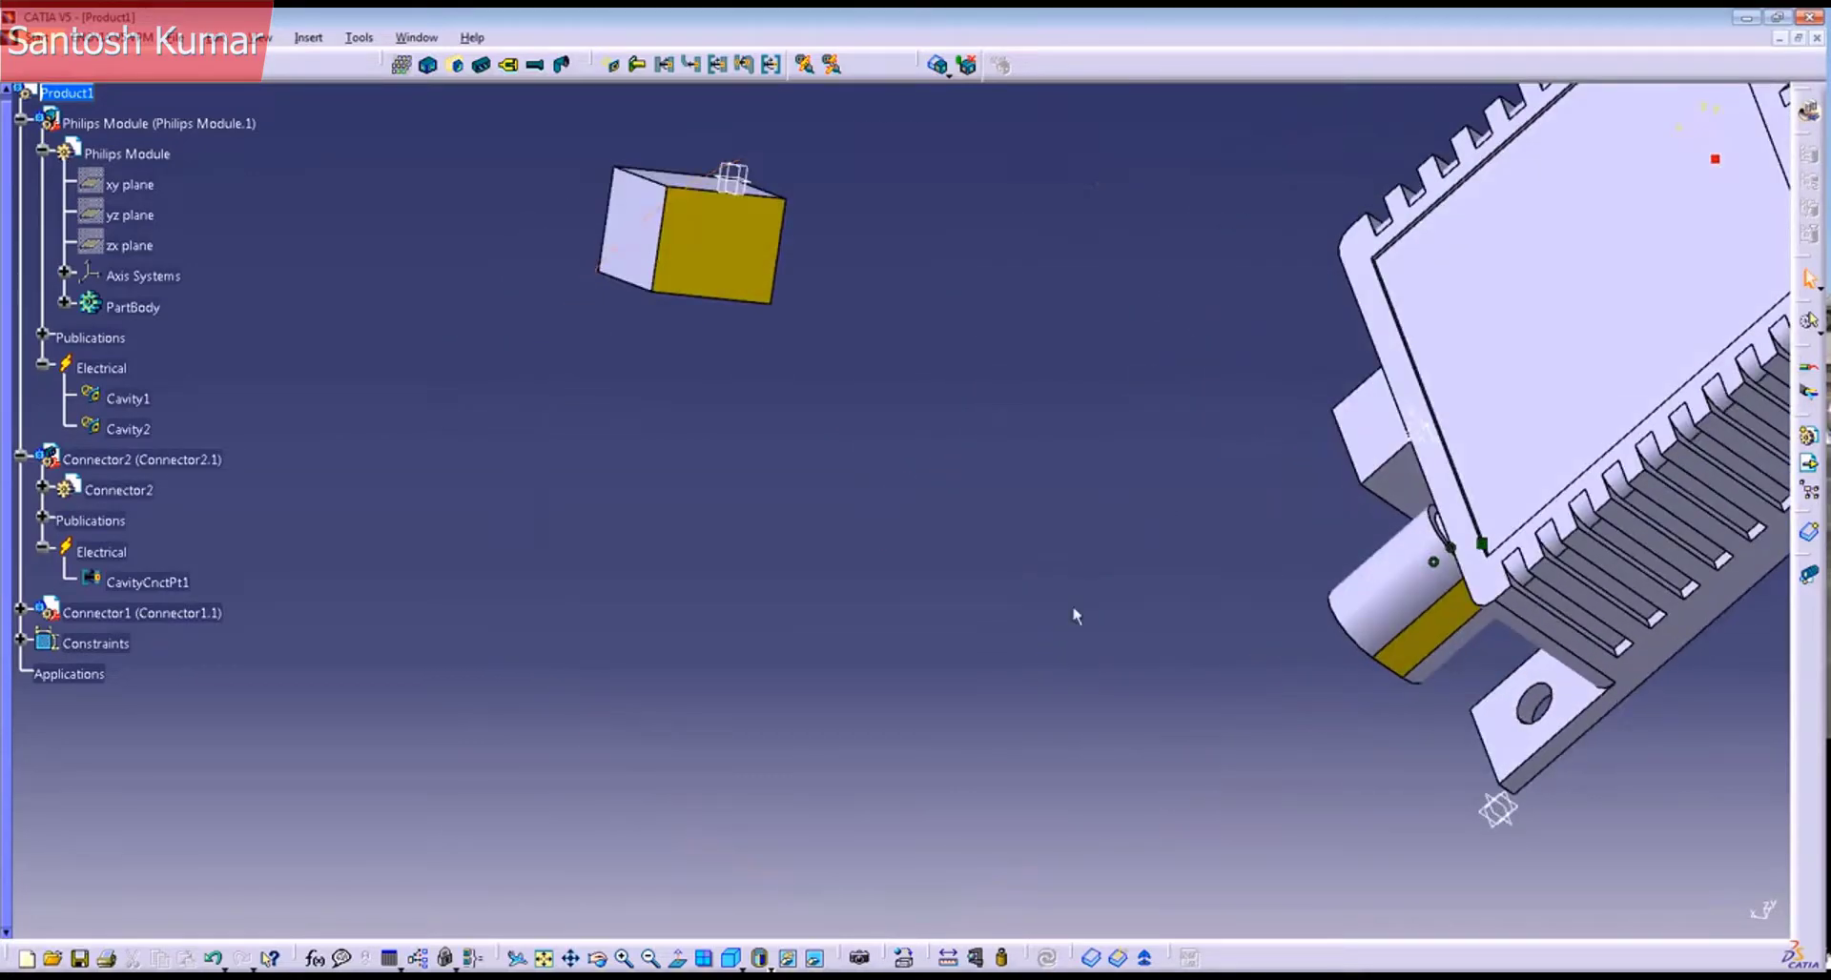
Step: Undo the Philips Module's move and rotation
{"action": "key", "text": "ctrl+z"}
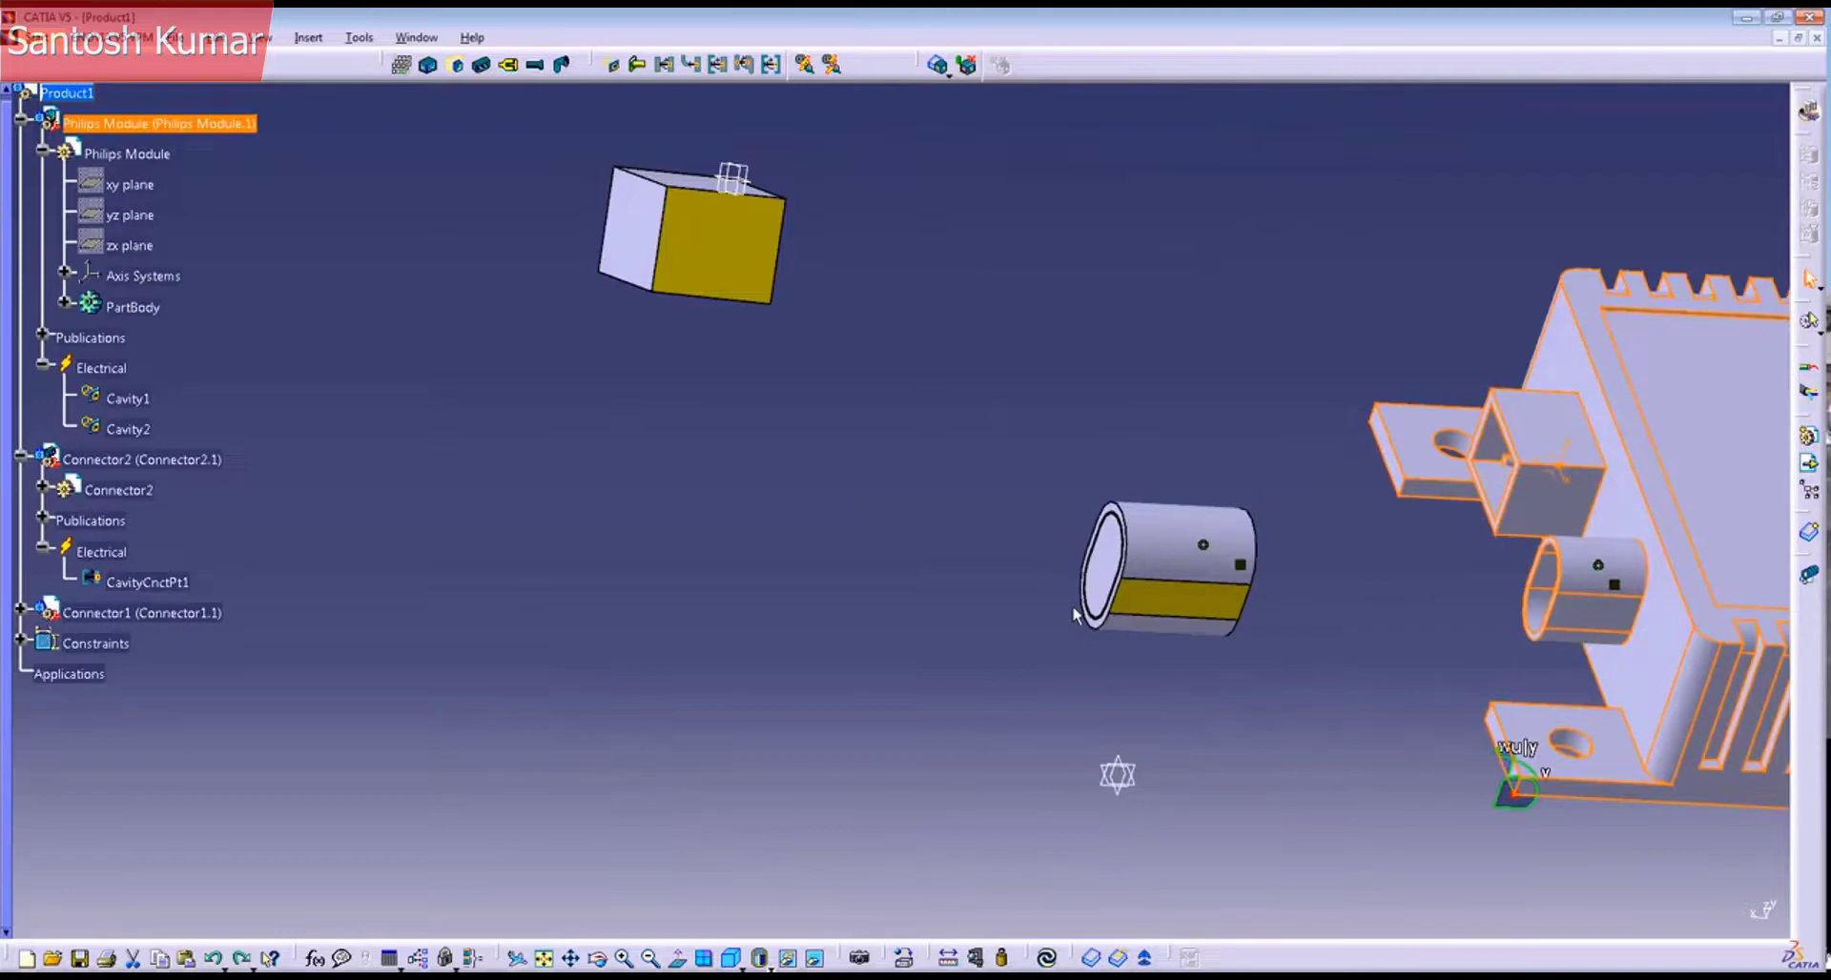
{"action": "key", "text": "ctrl+y"}
{"action": "left_click", "coordinate": [855, 522]}
{"action": "middle_click_drag", "start_coordinate": [855, 523], "coordinate": [932, 551]}
{"action": "left_click", "coordinate": [1061, 541]}
{"action": "middle_click_drag", "start_coordinate": [1060, 542], "coordinate": [633, 318]}
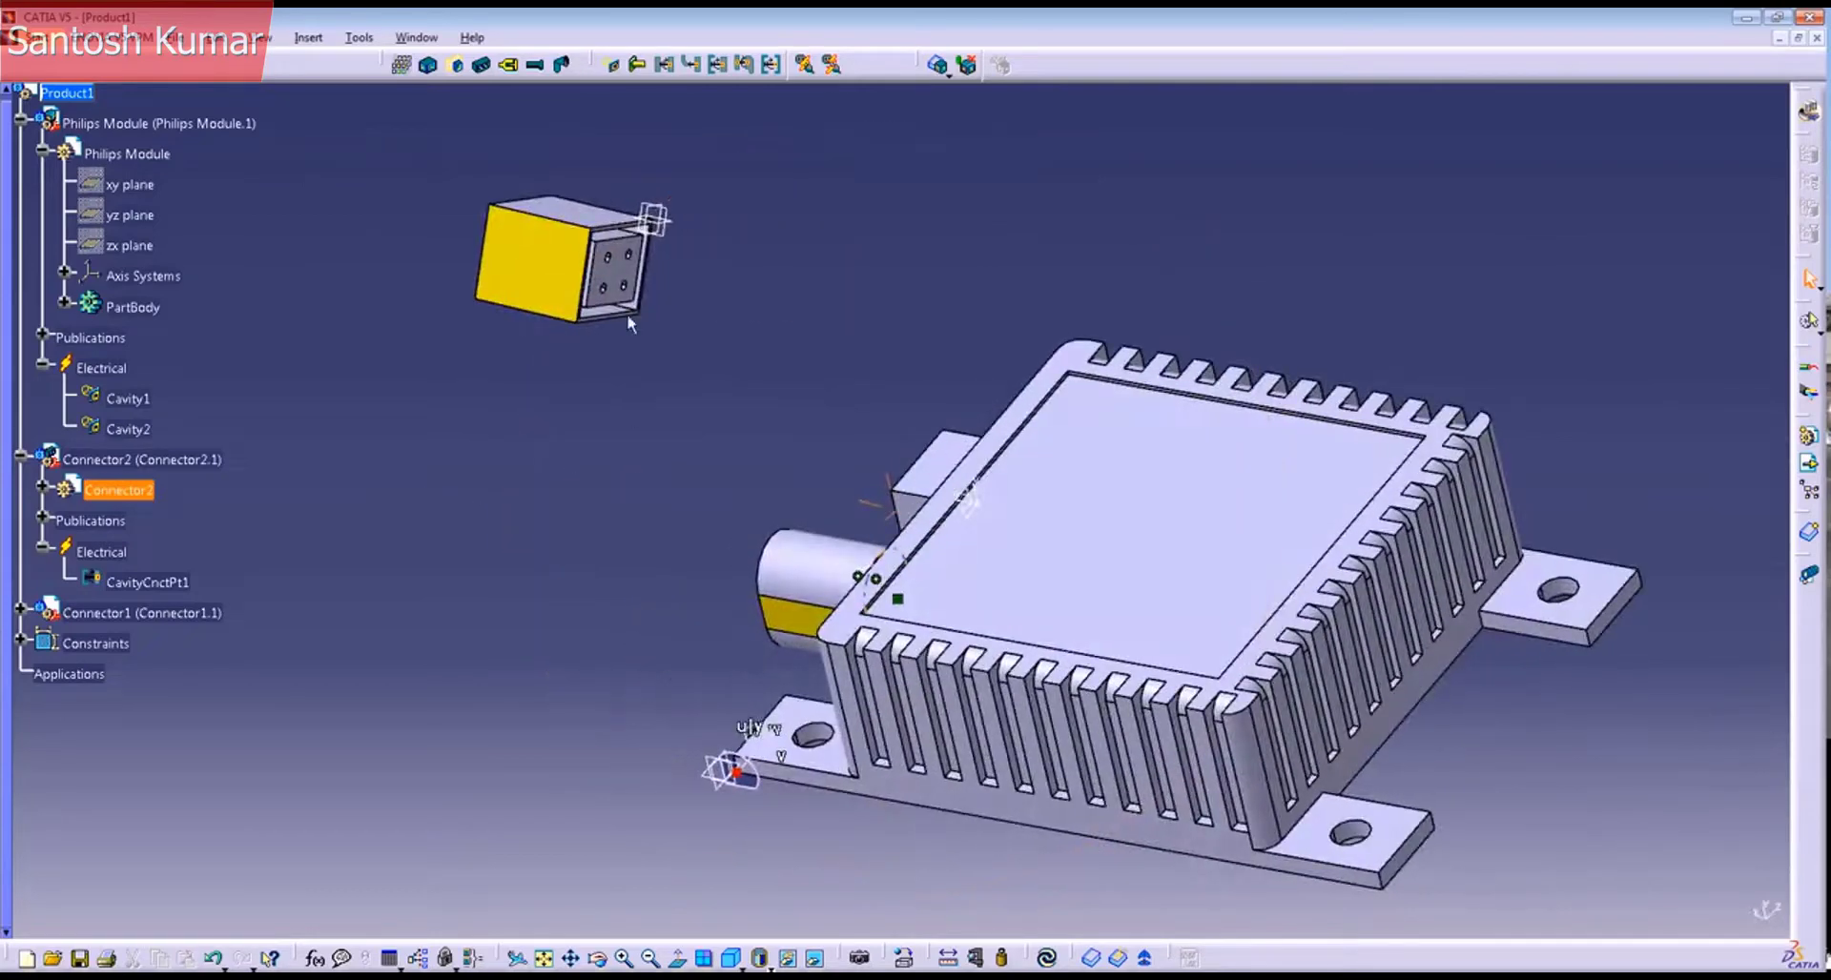
Step: Collapse Connector2 in the tree and open the rectangular connector's part, Connector1, for editing
{"action": "mouse_move", "coordinate": [873, 671]}
{"action": "middle_mouse_down"}
{"action": "mouse_move", "coordinate": [875, 605]}
{"action": "mouse_move", "coordinate": [944, 682]}
{"action": "mouse_move", "coordinate": [1042, 693]}
{"action": "mouse_move", "coordinate": [879, 693]}
{"action": "middle_mouse_up"}
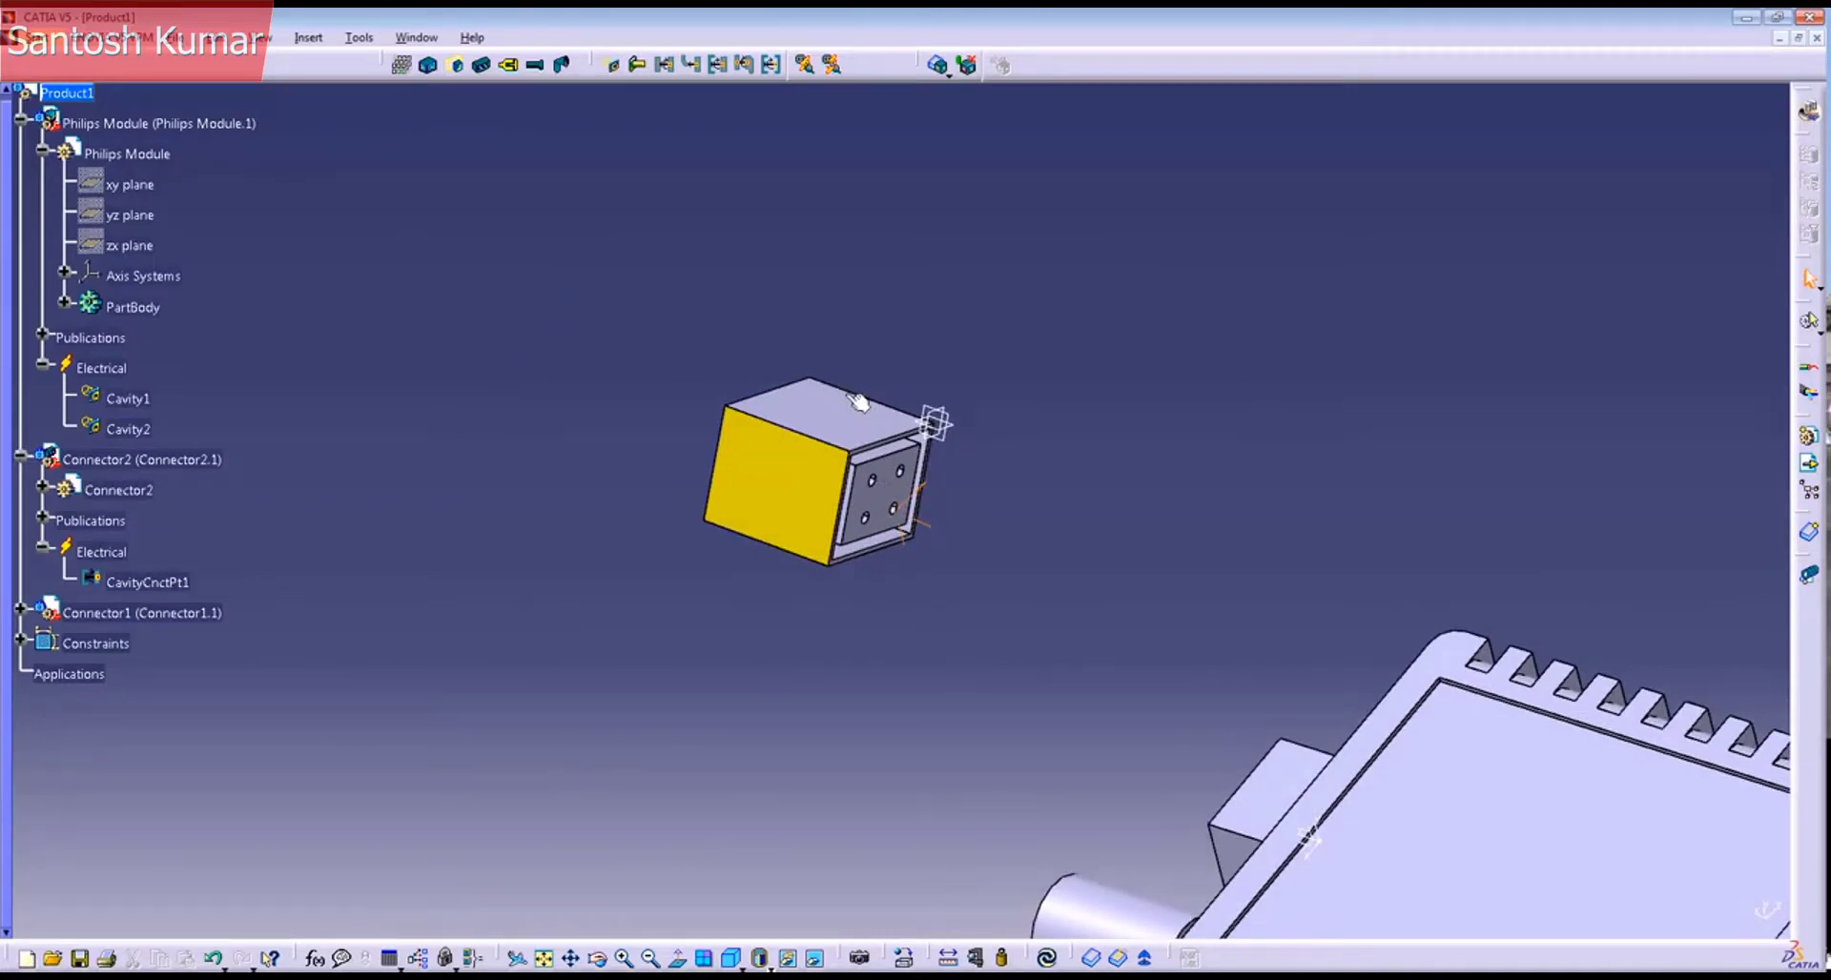
{"action": "mouse_move", "coordinate": [907, 605]}
{"action": "middle_mouse_down", "text": "ctrl"}
{"action": "mouse_move", "coordinate": [899, 640]}
{"action": "mouse_move", "coordinate": [895, 588]}
{"action": "middle_mouse_up", "text": "ctrl"}
{"action": "middle_click_drag", "start_coordinate": [1014, 589], "coordinate": [1013, 520], "text": "ctrl"}
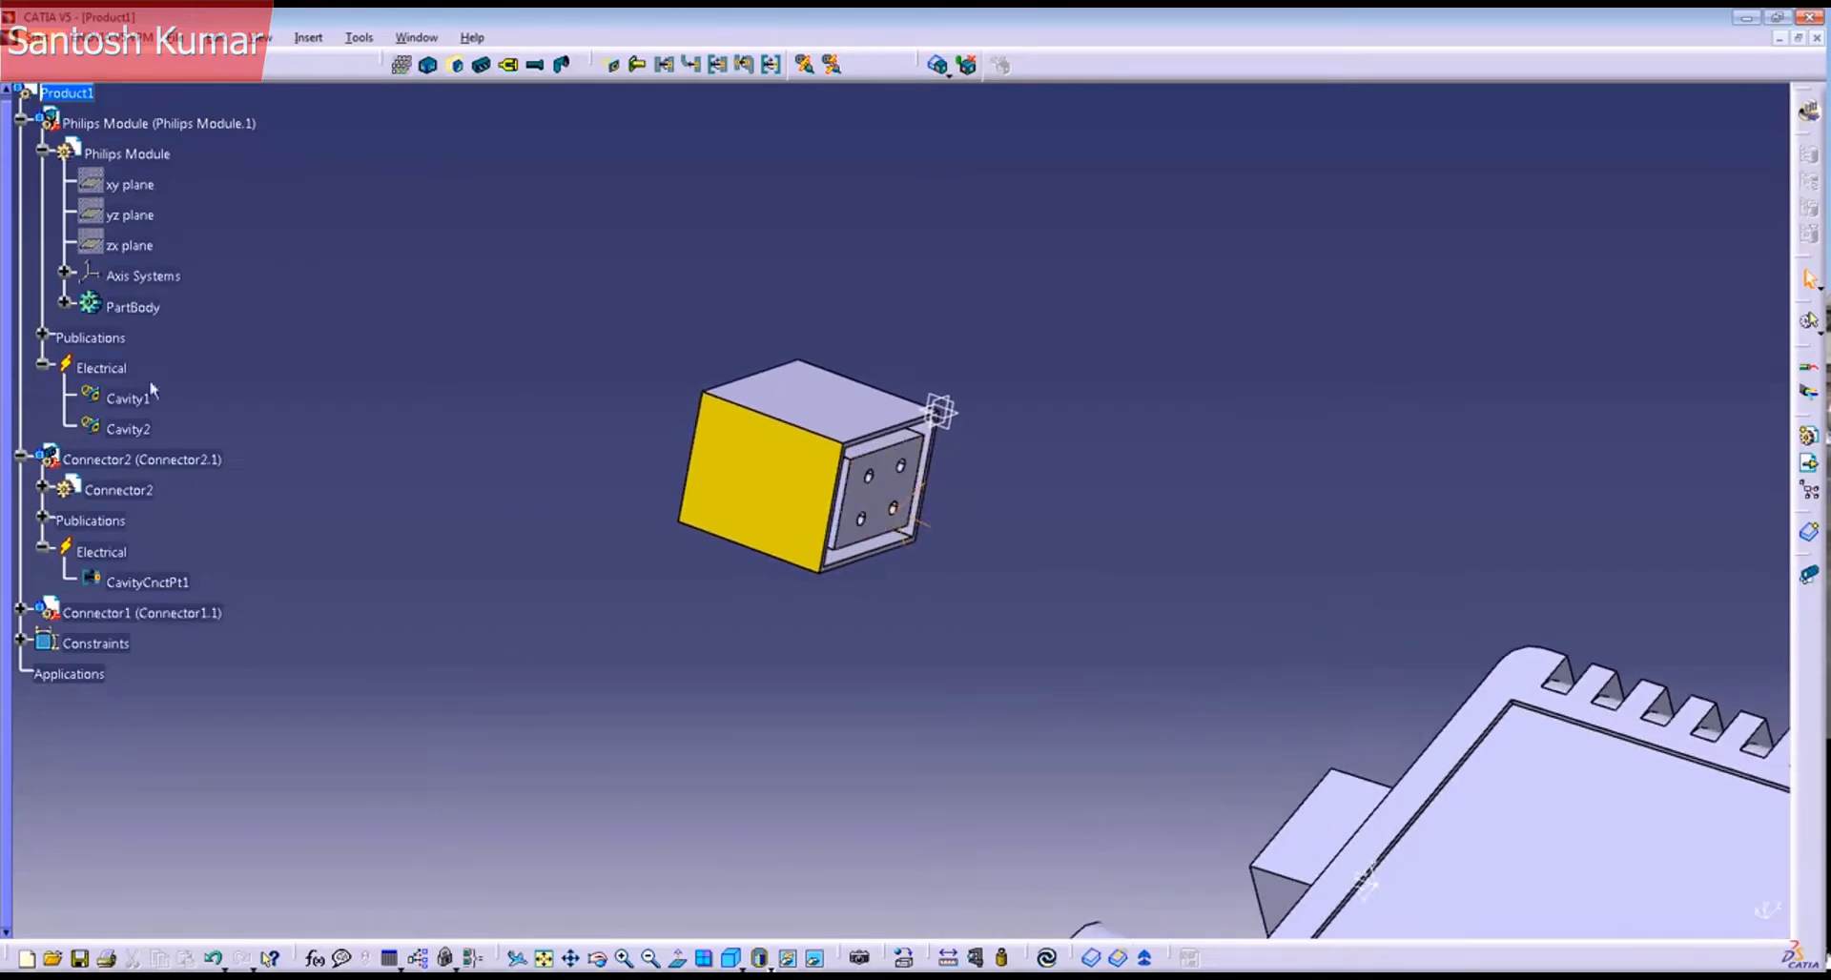
{"action": "left_click", "coordinate": [21, 459]}
{"action": "left_click", "coordinate": [20, 459]}
{"action": "left_click", "coordinate": [116, 497]}
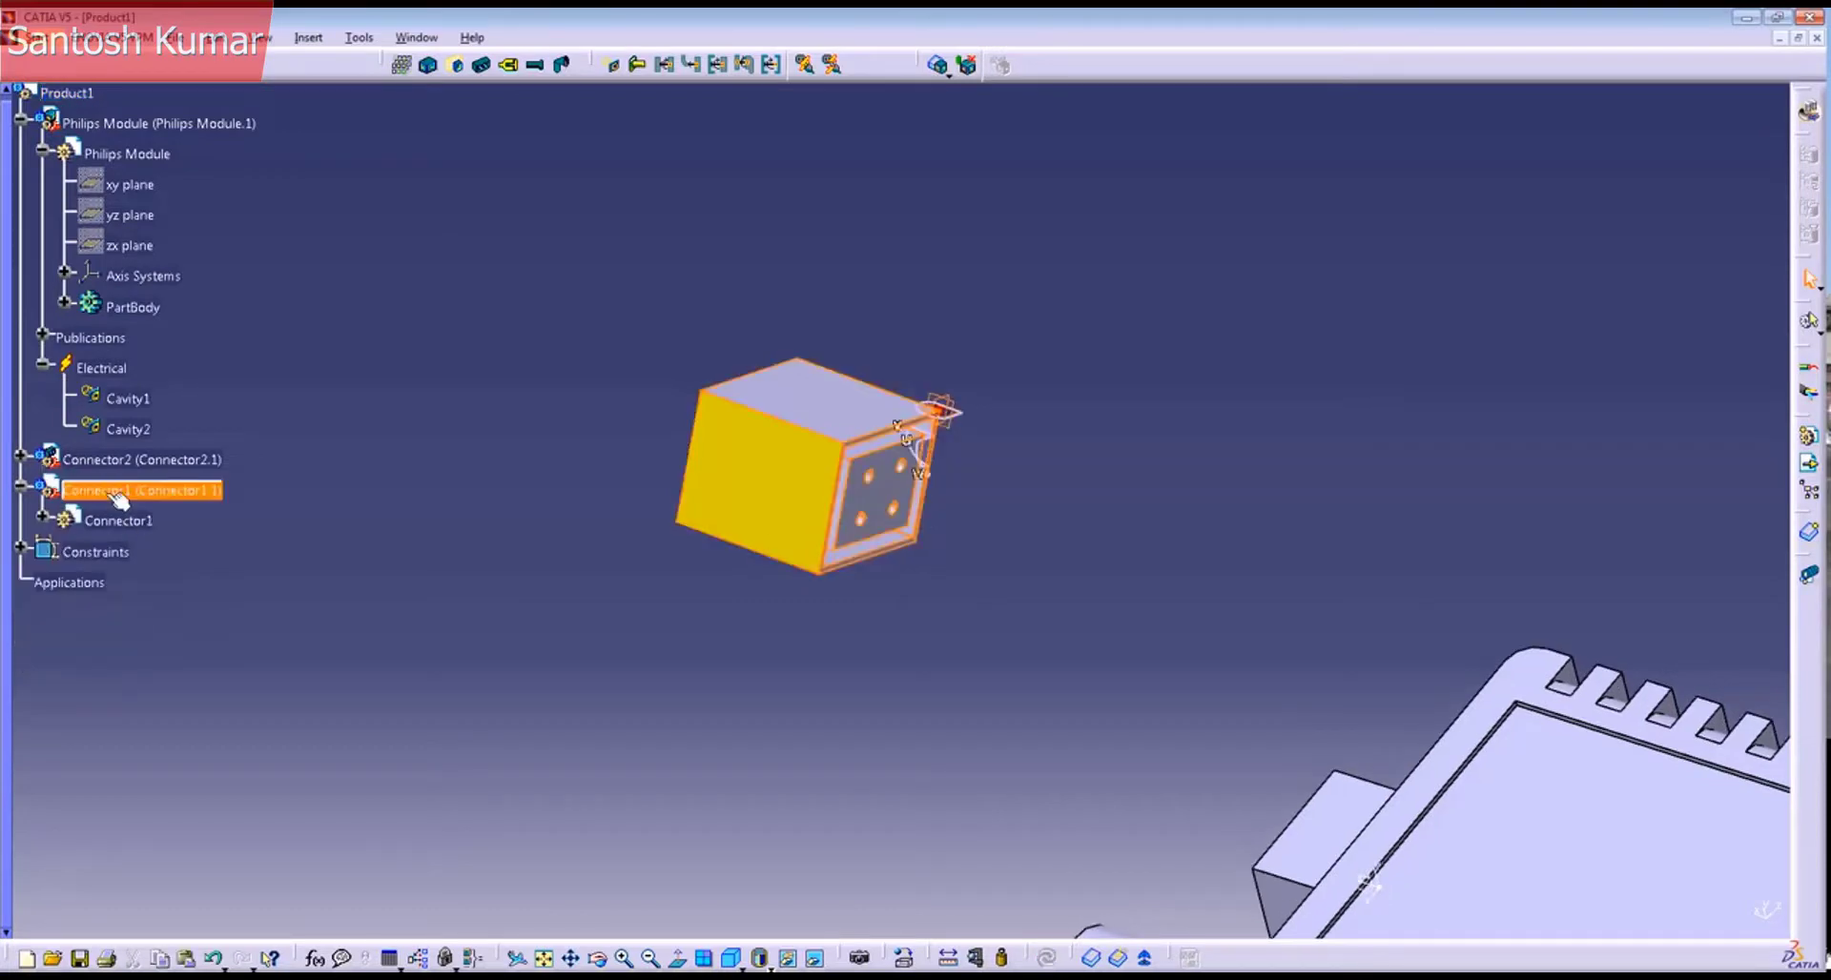
{"action": "double_click", "coordinate": [116, 497]}
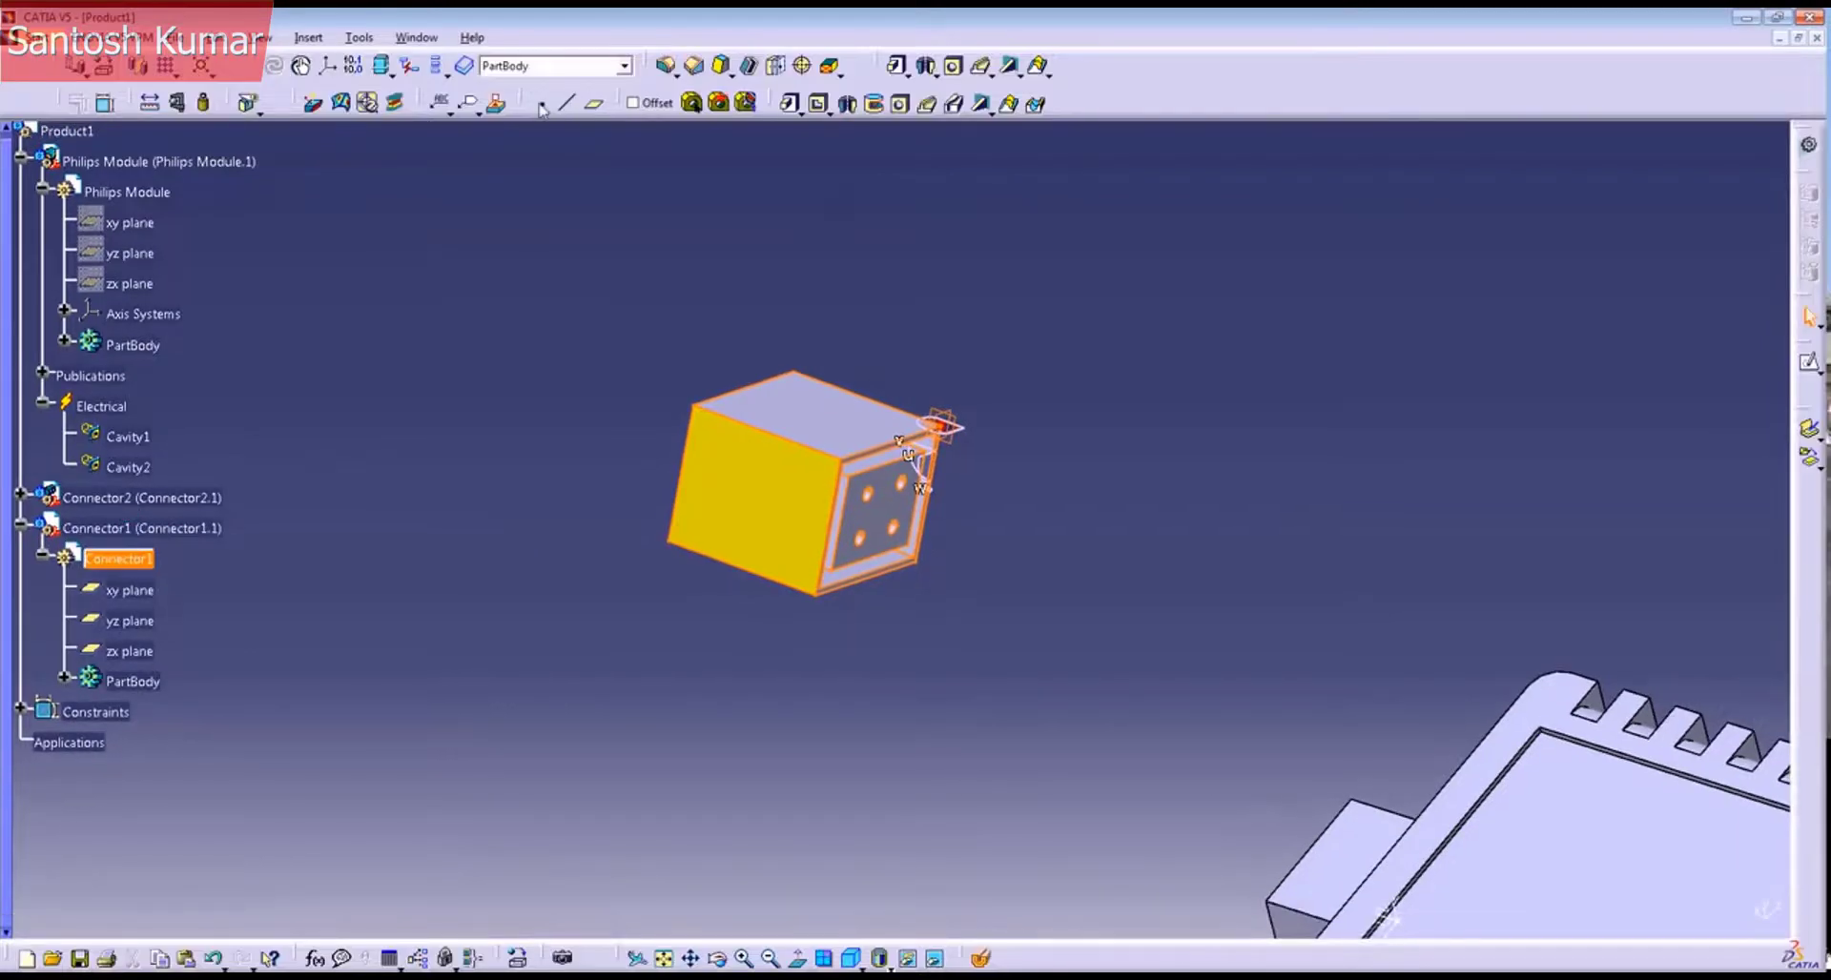
Step: Create an On surface point on the rectangular connector's recessed hole face, at 0 mm from its middle
{"action": "left_click", "coordinate": [542, 105]}
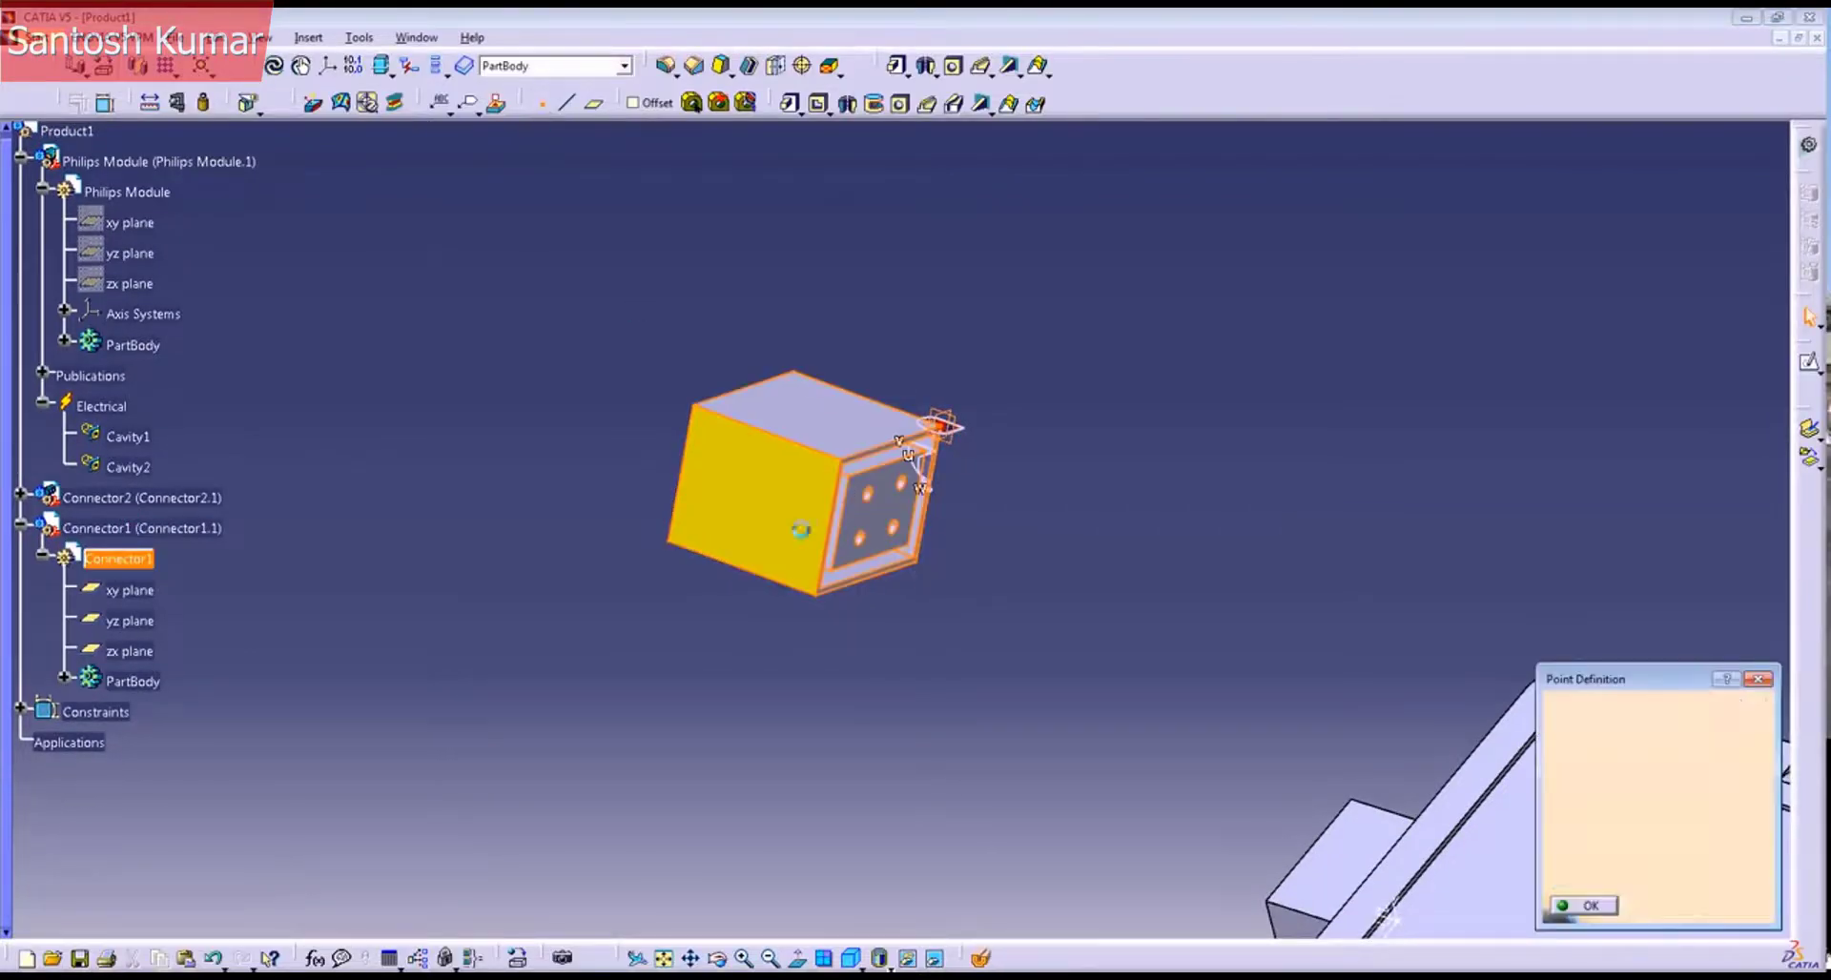
{"action": "left_click", "coordinate": [891, 515]}
{"action": "left_click", "coordinate": [1659, 714]}
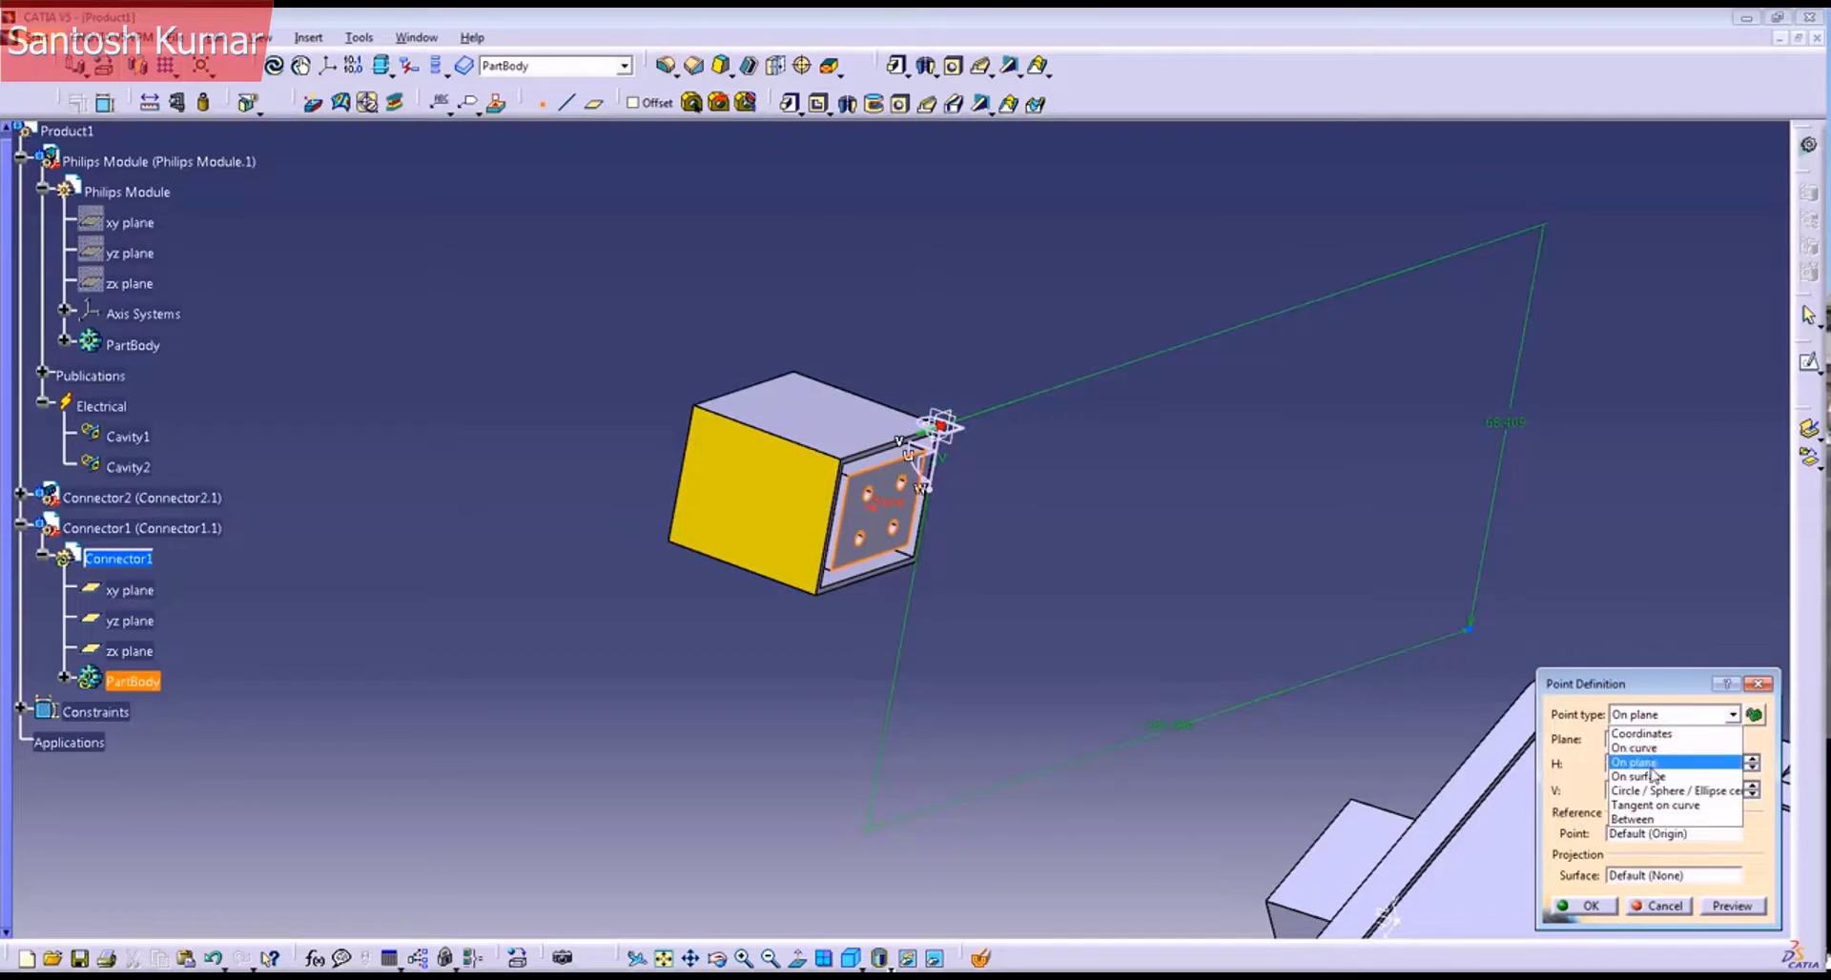
{"action": "left_click", "coordinate": [1641, 776]}
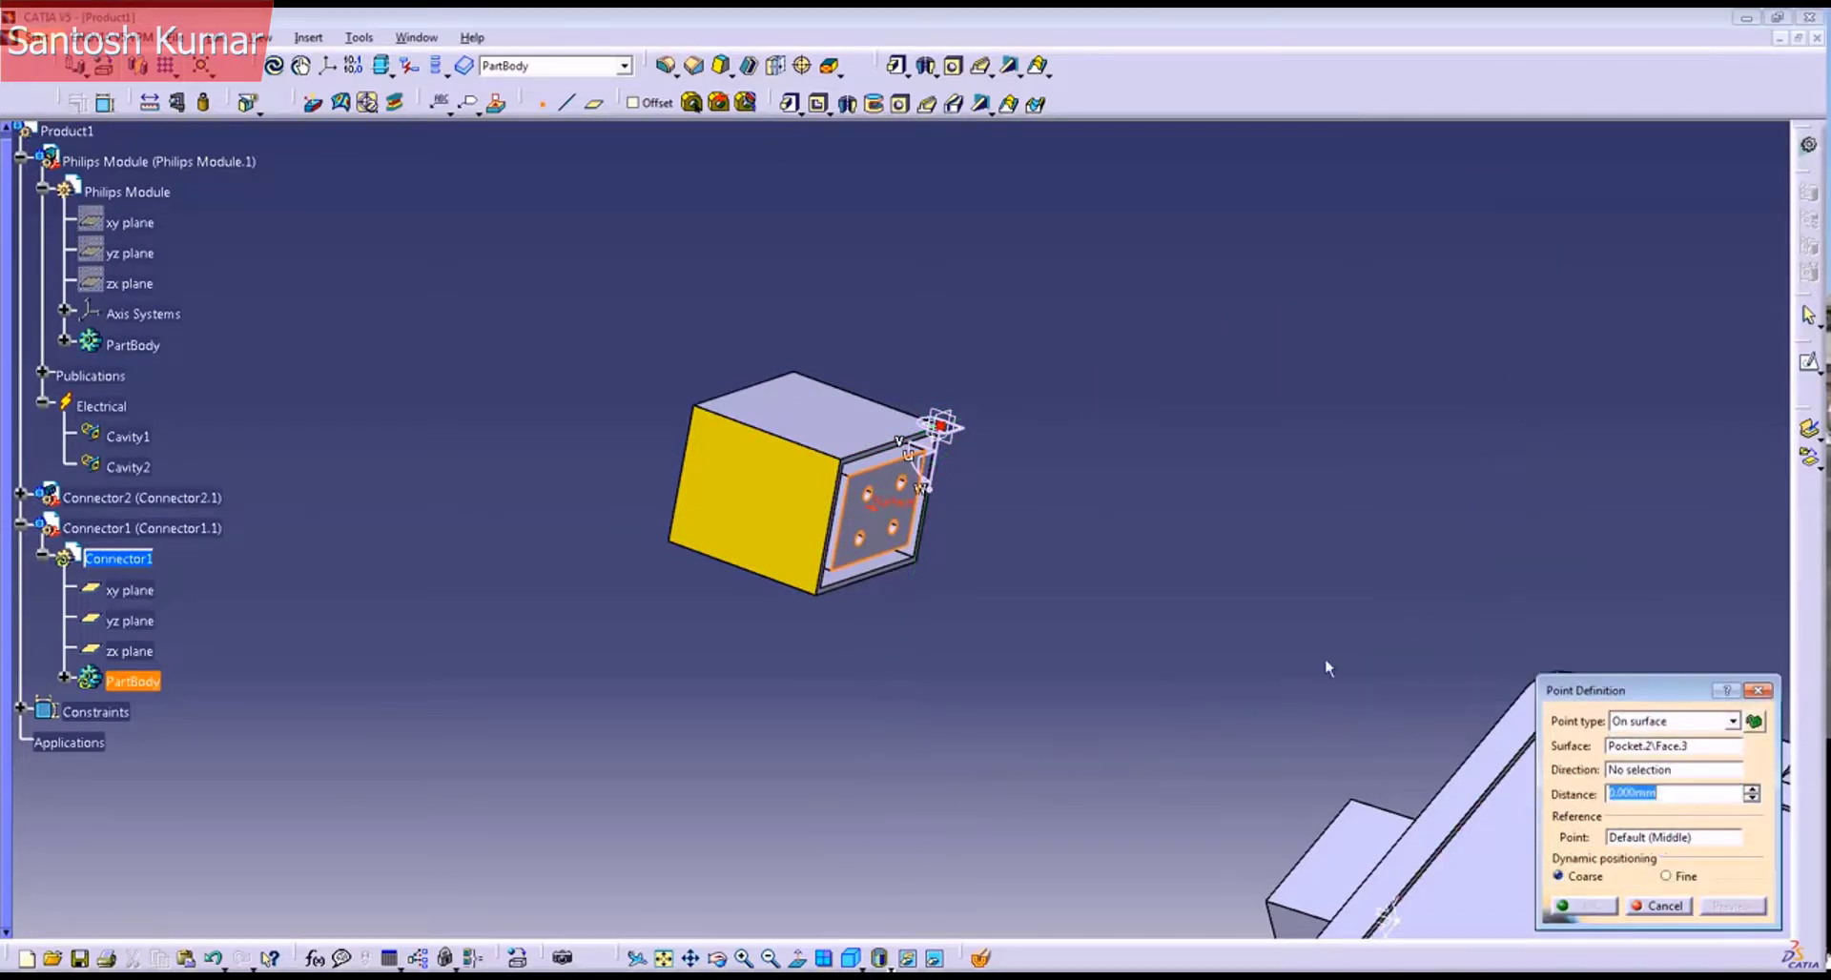
{"action": "middle_click_drag", "start_coordinate": [1127, 595], "coordinate": [1038, 528]}
{"action": "left_click", "coordinate": [892, 520]}
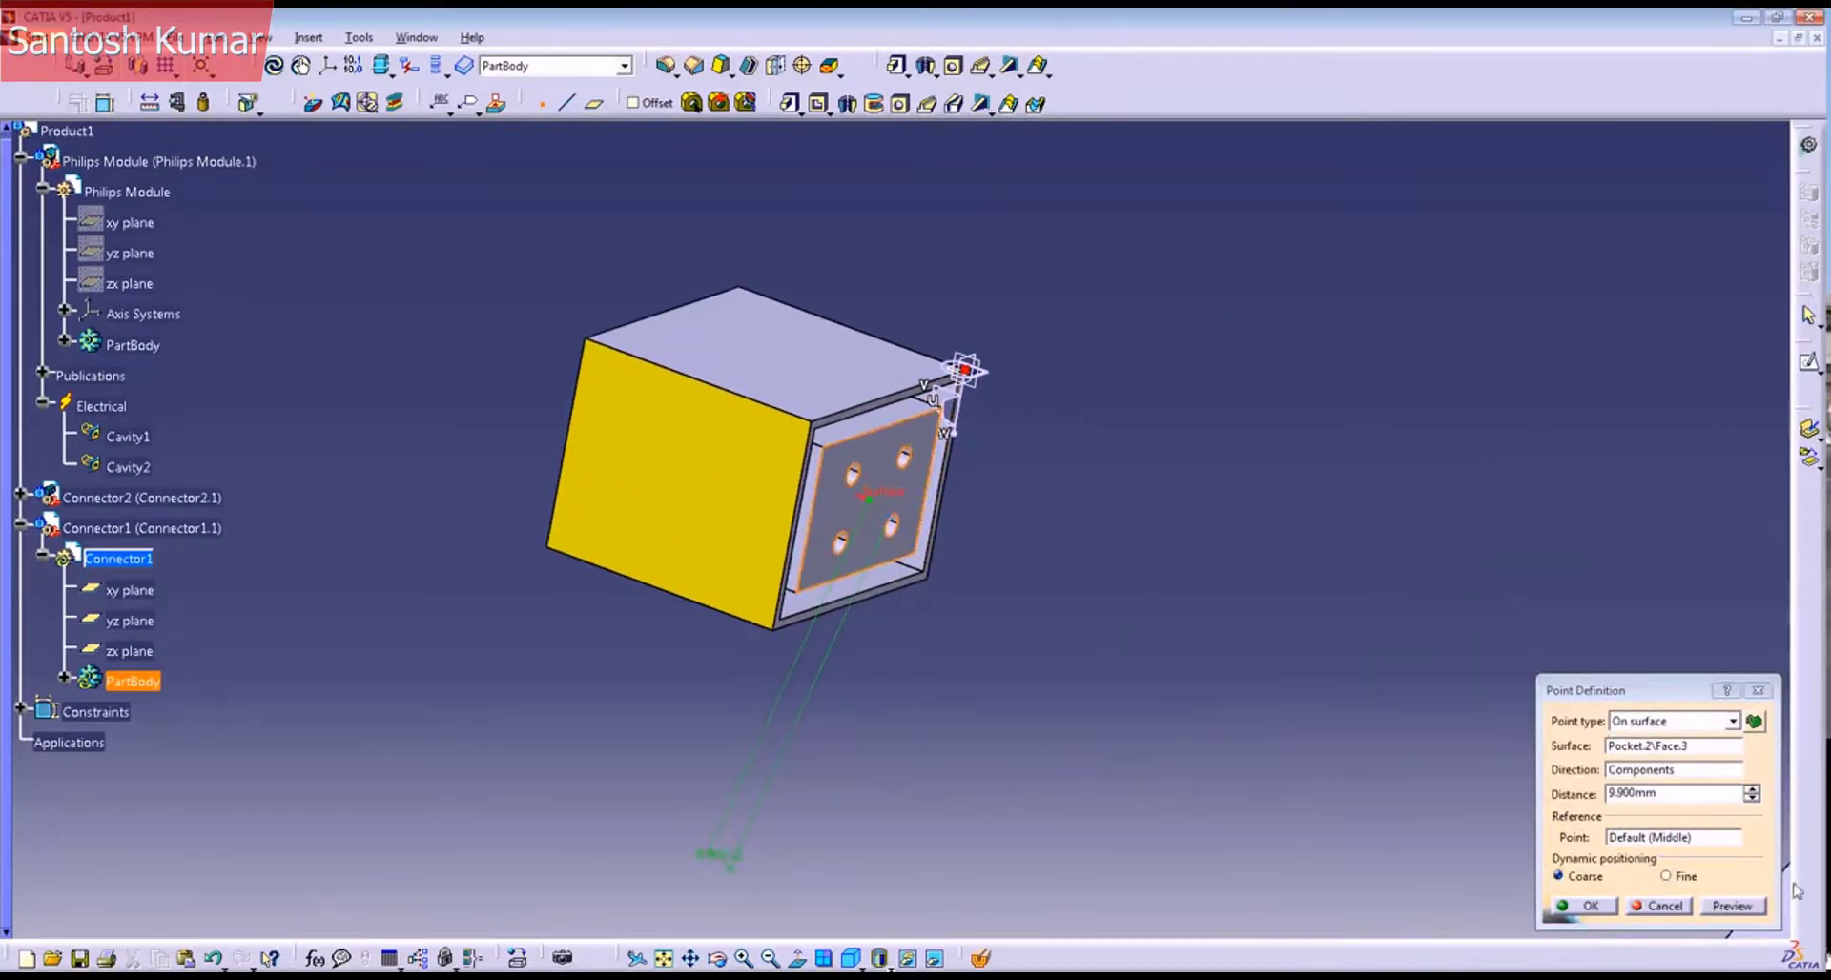
{"action": "left_click_drag", "start_coordinate": [1680, 793], "coordinate": [1602, 777]}
{"action": "type", "text": "0"}
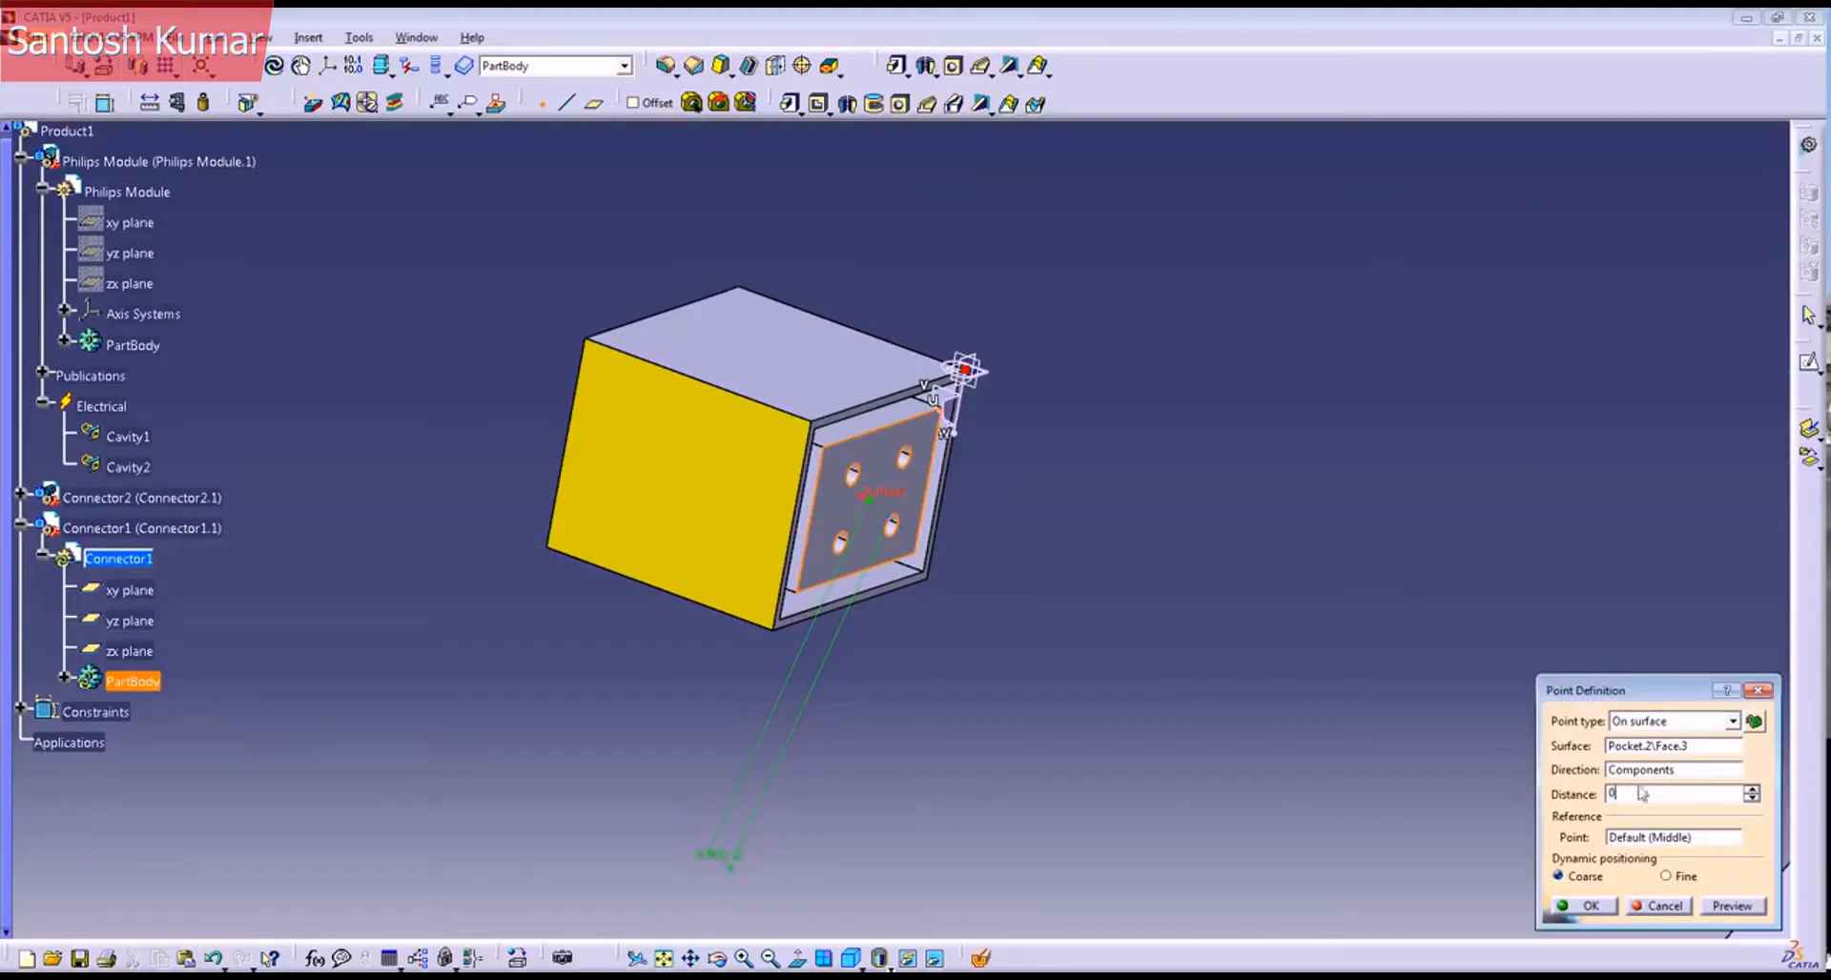
{"action": "left_click", "coordinate": [1709, 906]}
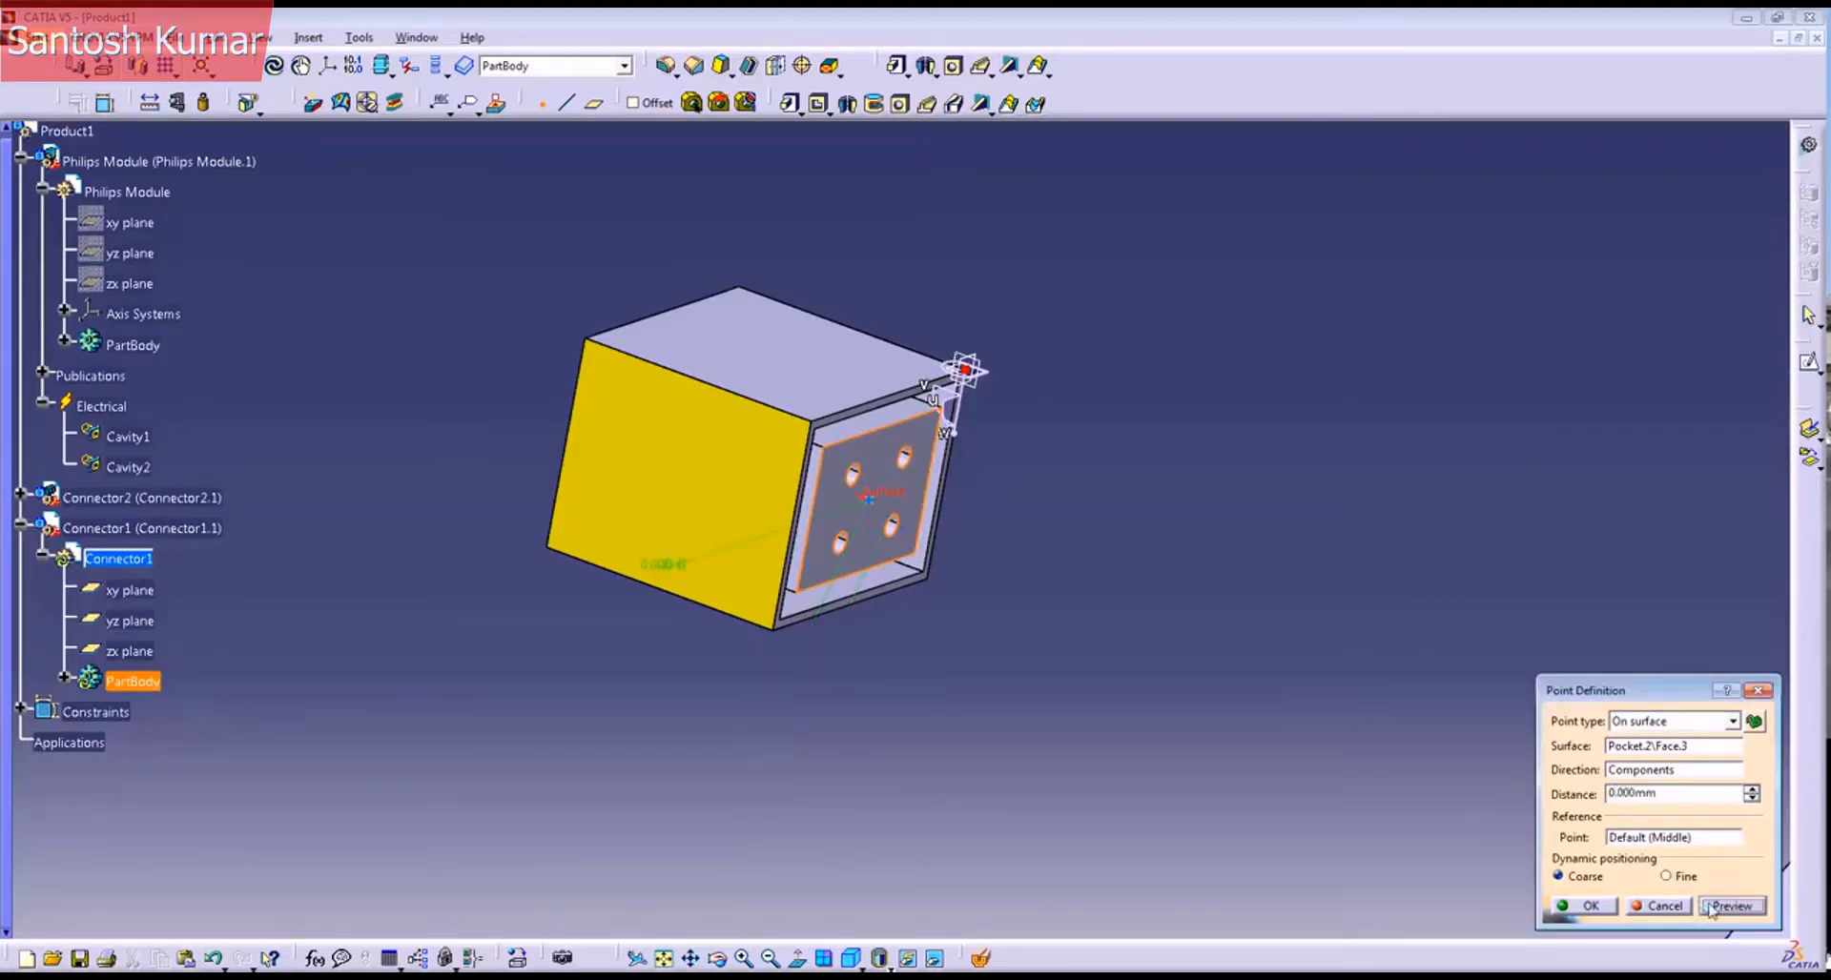
{"action": "left_click", "coordinate": [1591, 906]}
Step: Start a standard axis system in Connector1 with its origin at the hole face's centre point and X axis along the face's upper edge
{"action": "scroll", "coordinate": [1202, 654], "scroll_direction": "down", "scroll_amount": 1}
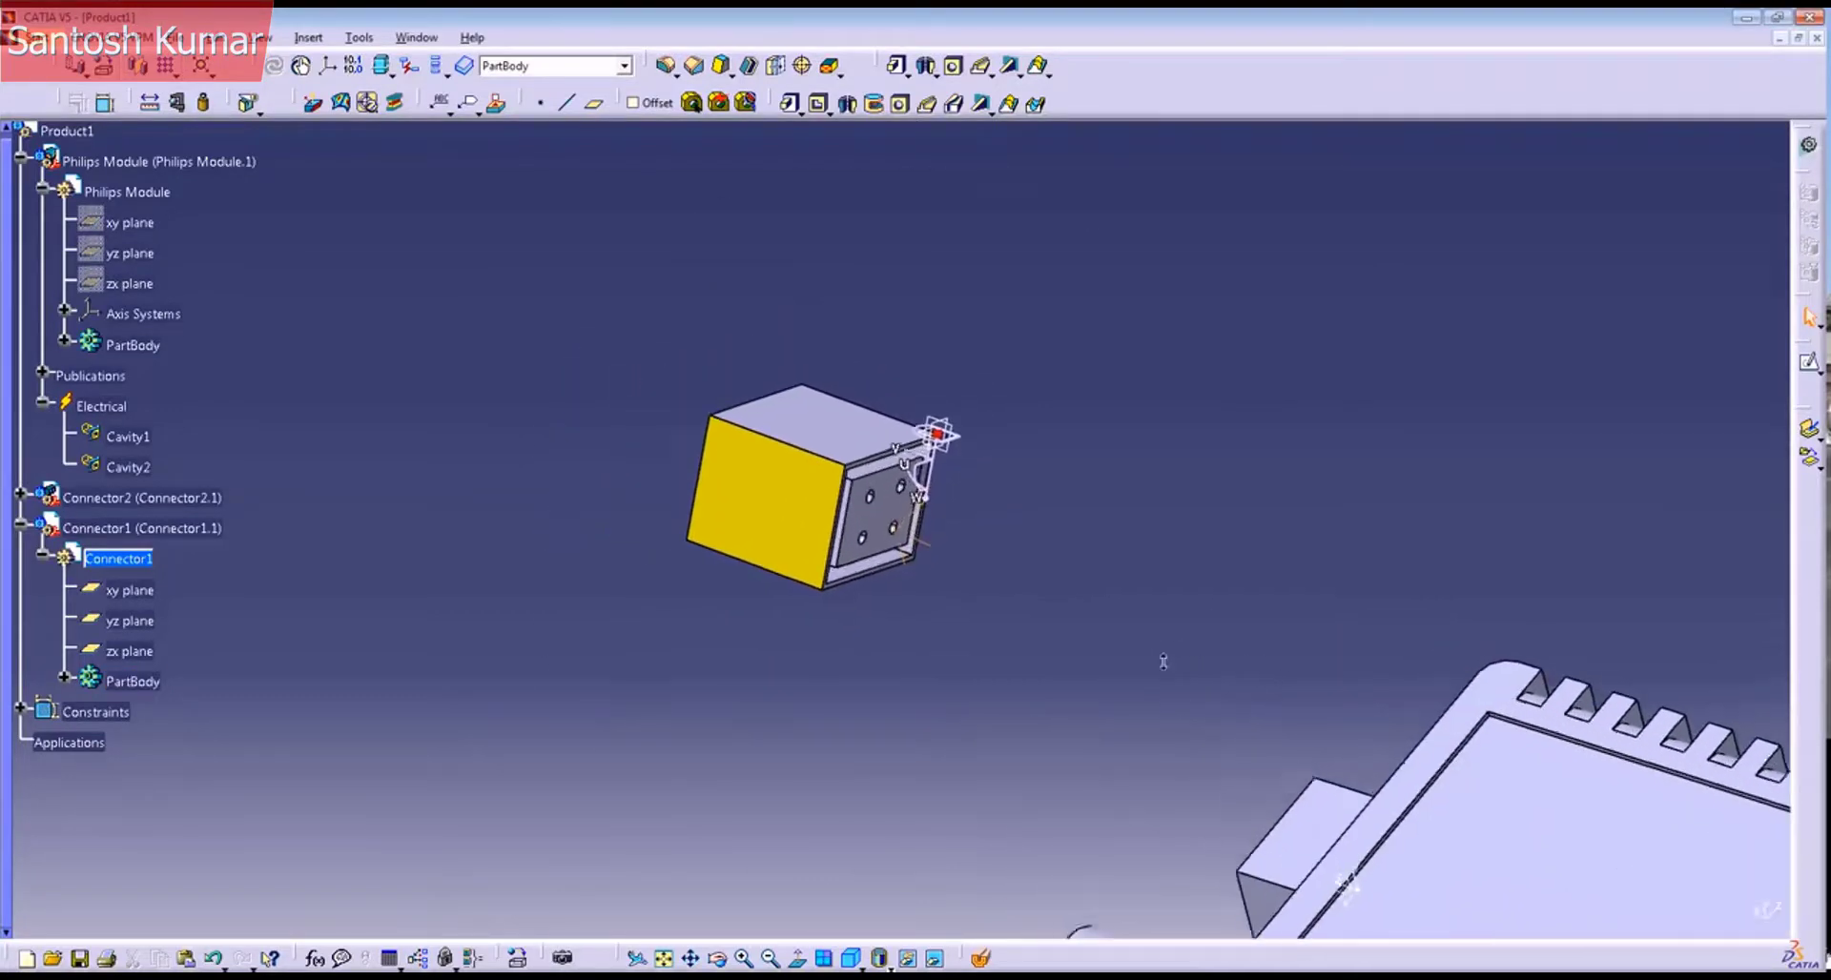
{"action": "middle_click_drag", "start_coordinate": [1163, 661], "coordinate": [1021, 482], "text": "ctrl"}
{"action": "left_click", "coordinate": [305, 38]}
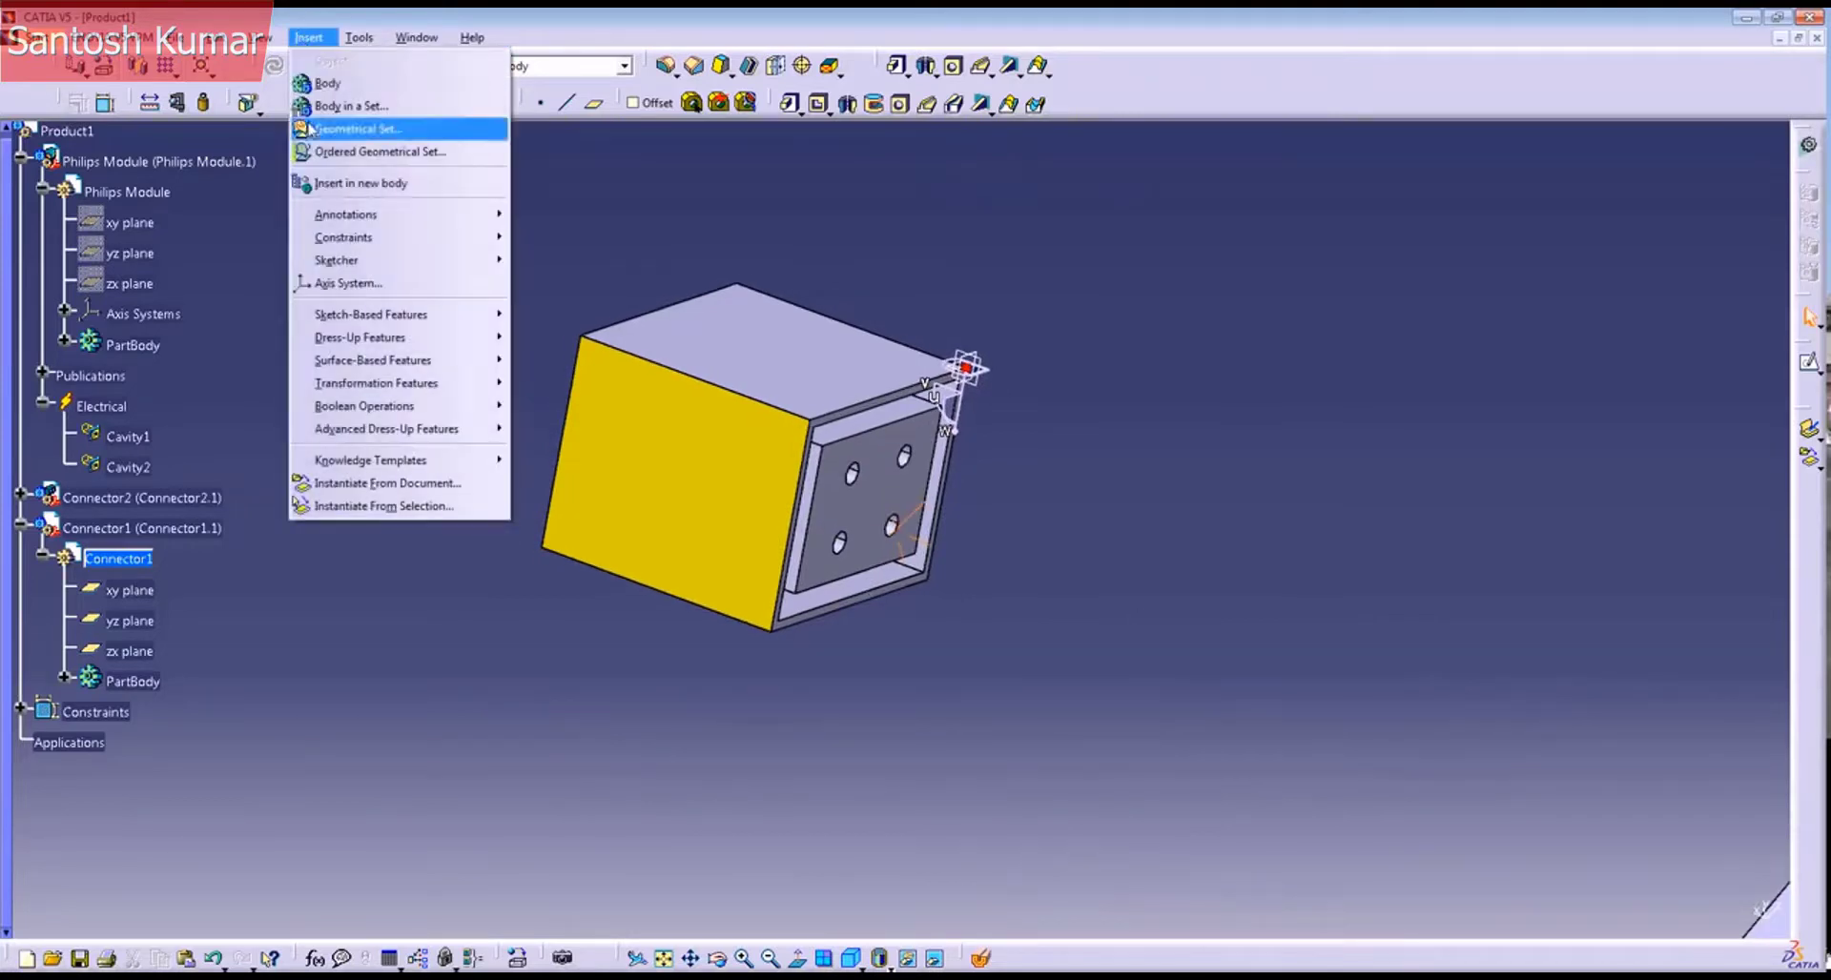
{"action": "left_click", "coordinate": [329, 285]}
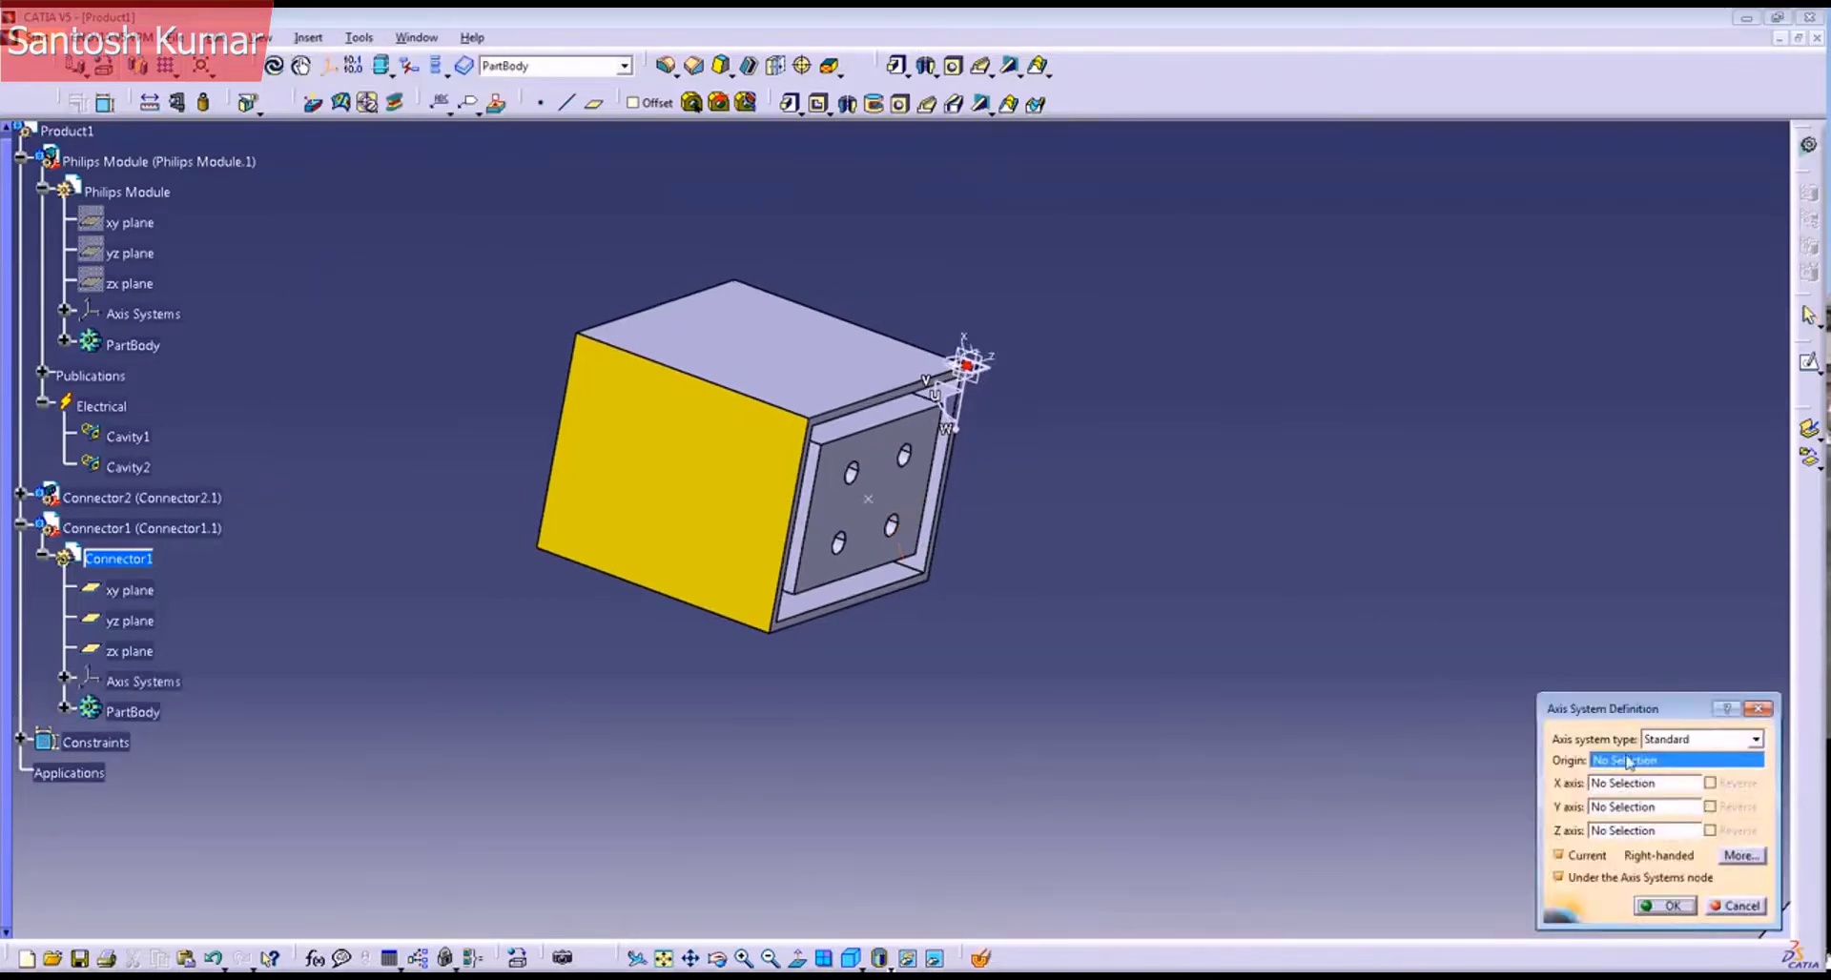
{"action": "left_click", "coordinate": [870, 504]}
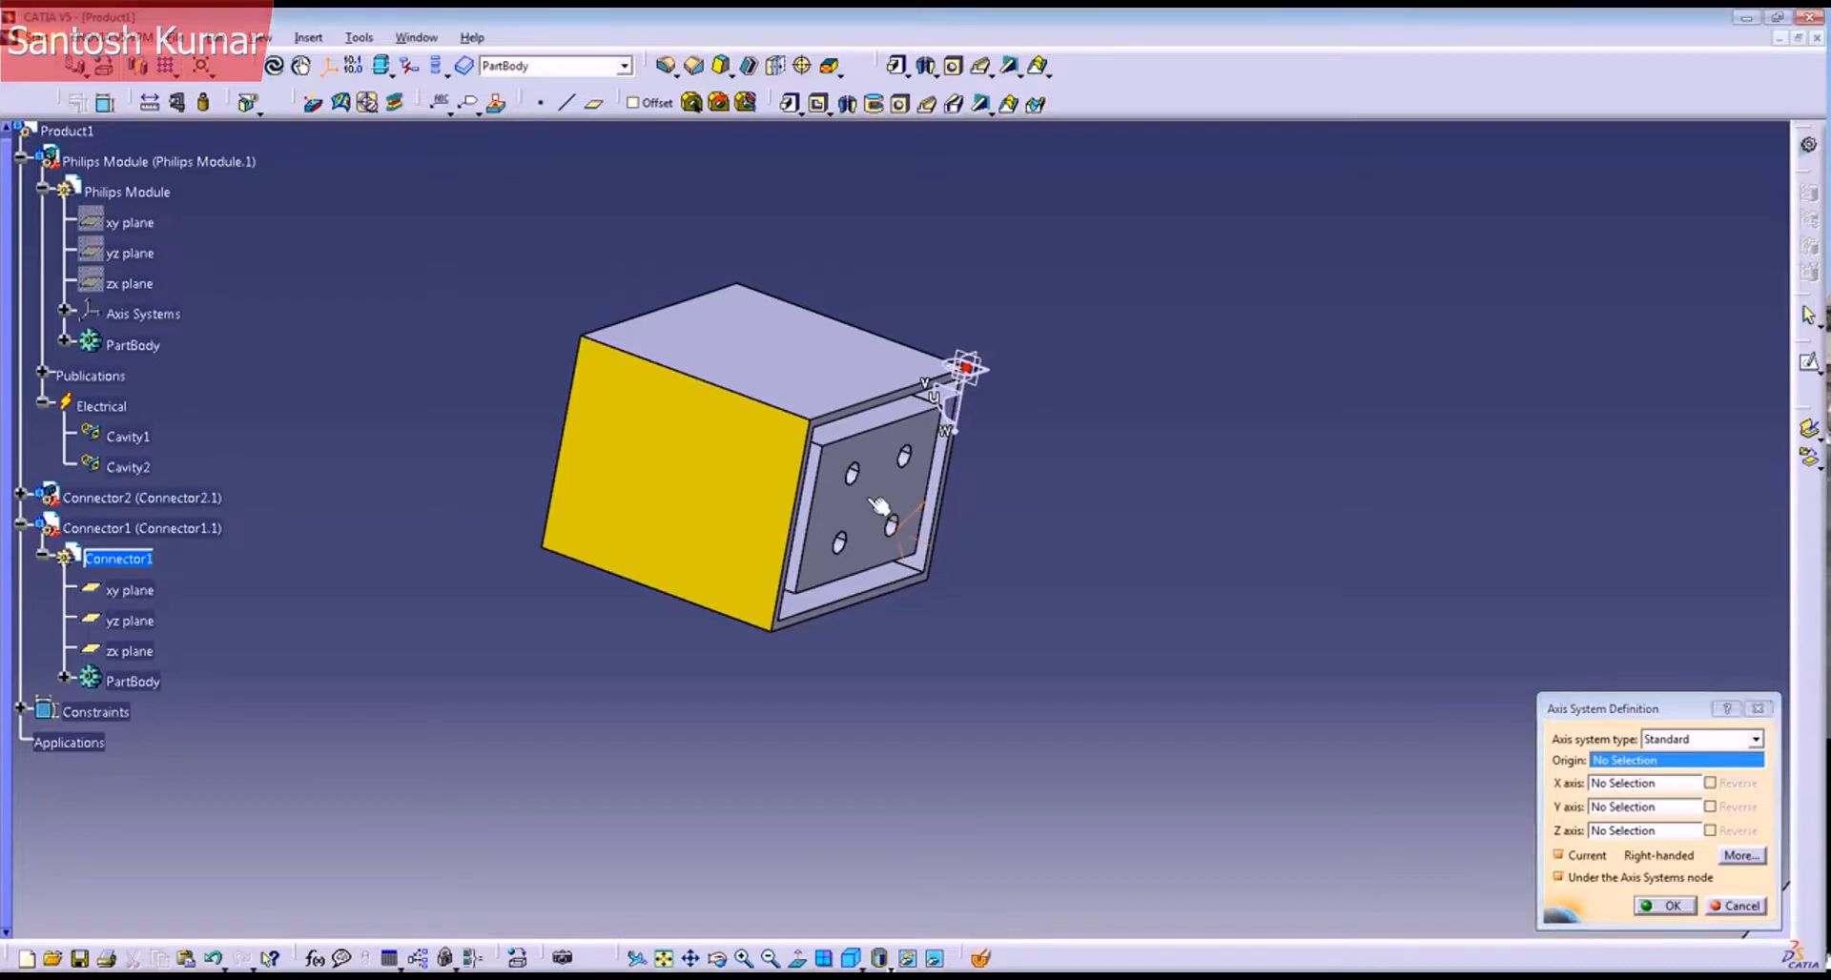
{"action": "mouse_move", "coordinate": [990, 619]}
{"action": "middle_mouse_down"}
{"action": "mouse_move", "coordinate": [993, 692]}
{"action": "mouse_move", "coordinate": [993, 605]}
{"action": "middle_mouse_up"}
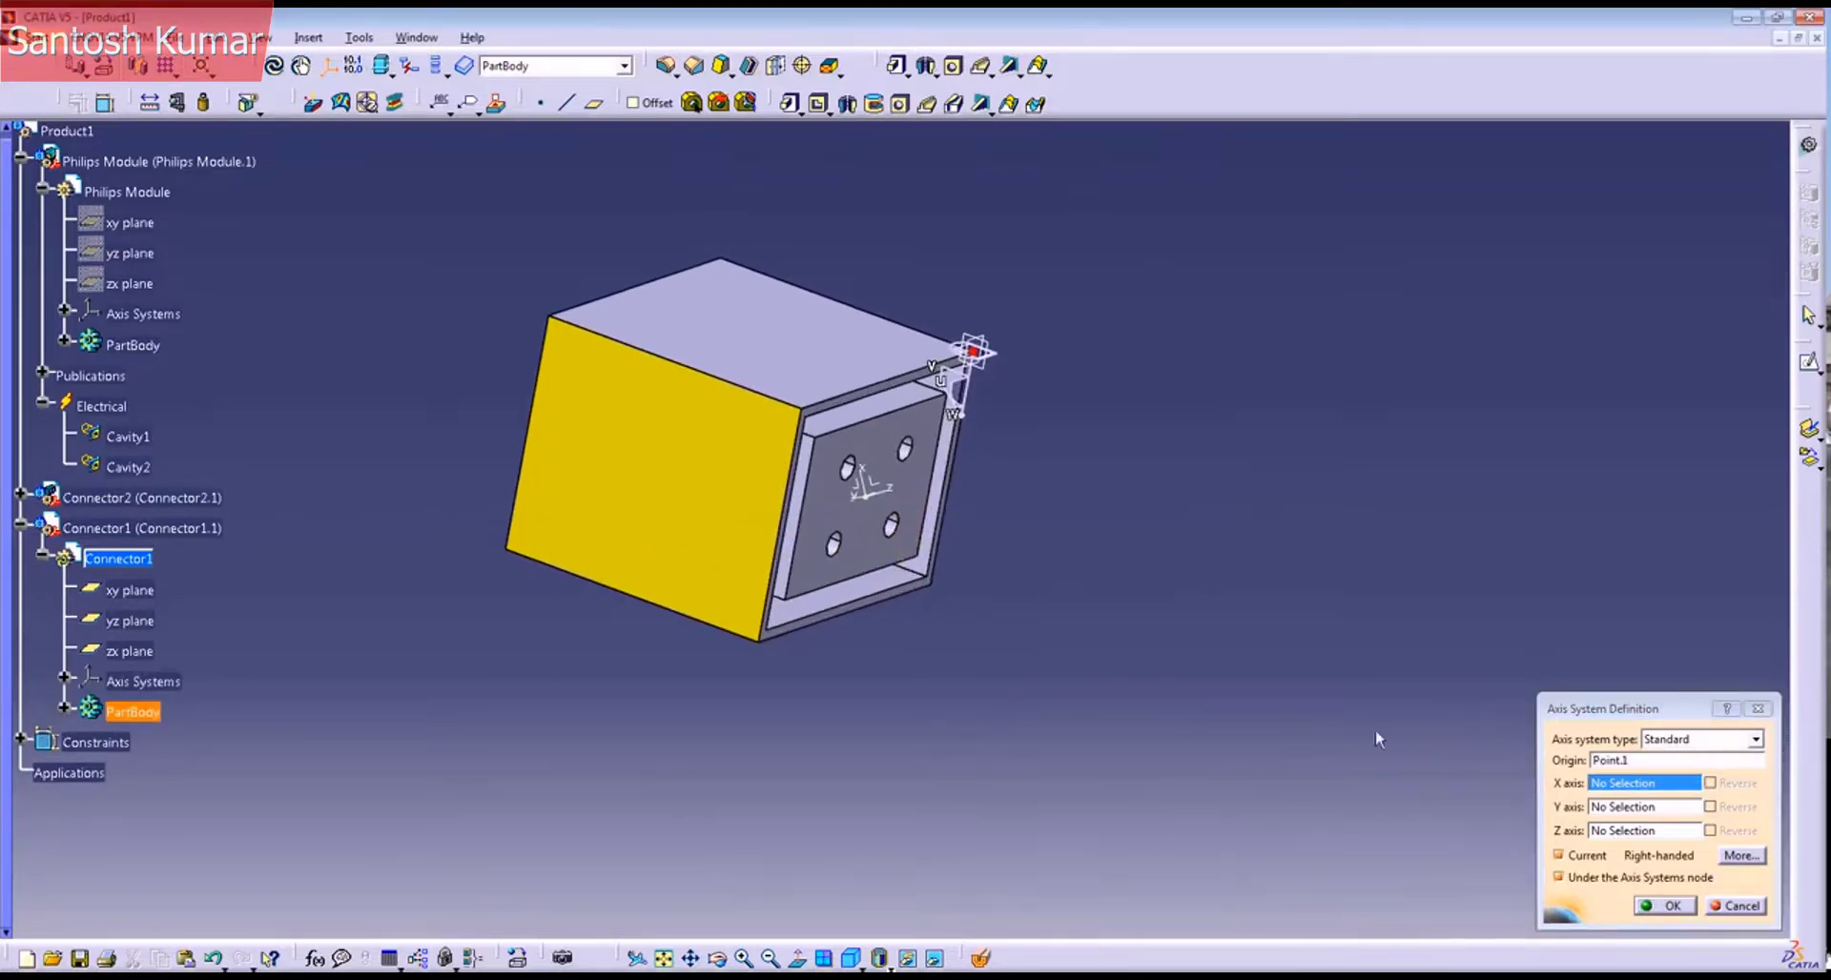
{"action": "left_click", "coordinate": [913, 426]}
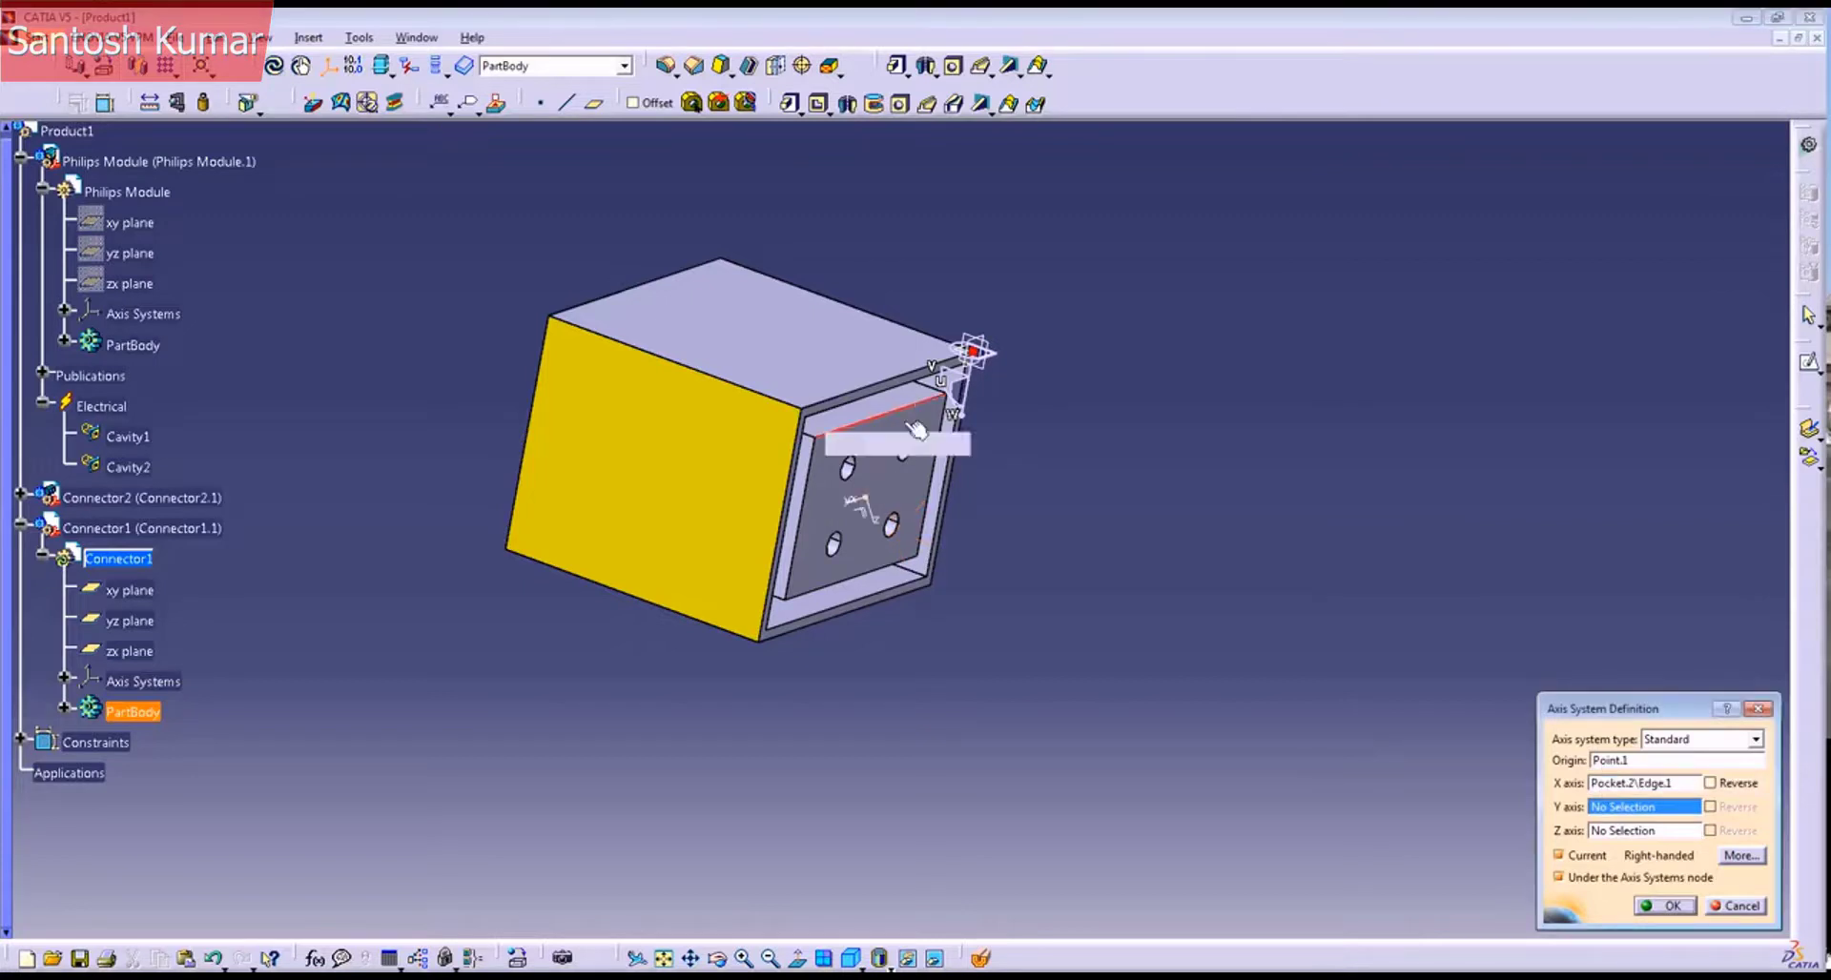
Step: Reverse the axis system's X axis and align its Y axis with the hole face's vertical side edge
{"action": "left_click", "coordinate": [942, 474]}
{"action": "middle_click_drag", "start_coordinate": [940, 475], "coordinate": [785, 494]}
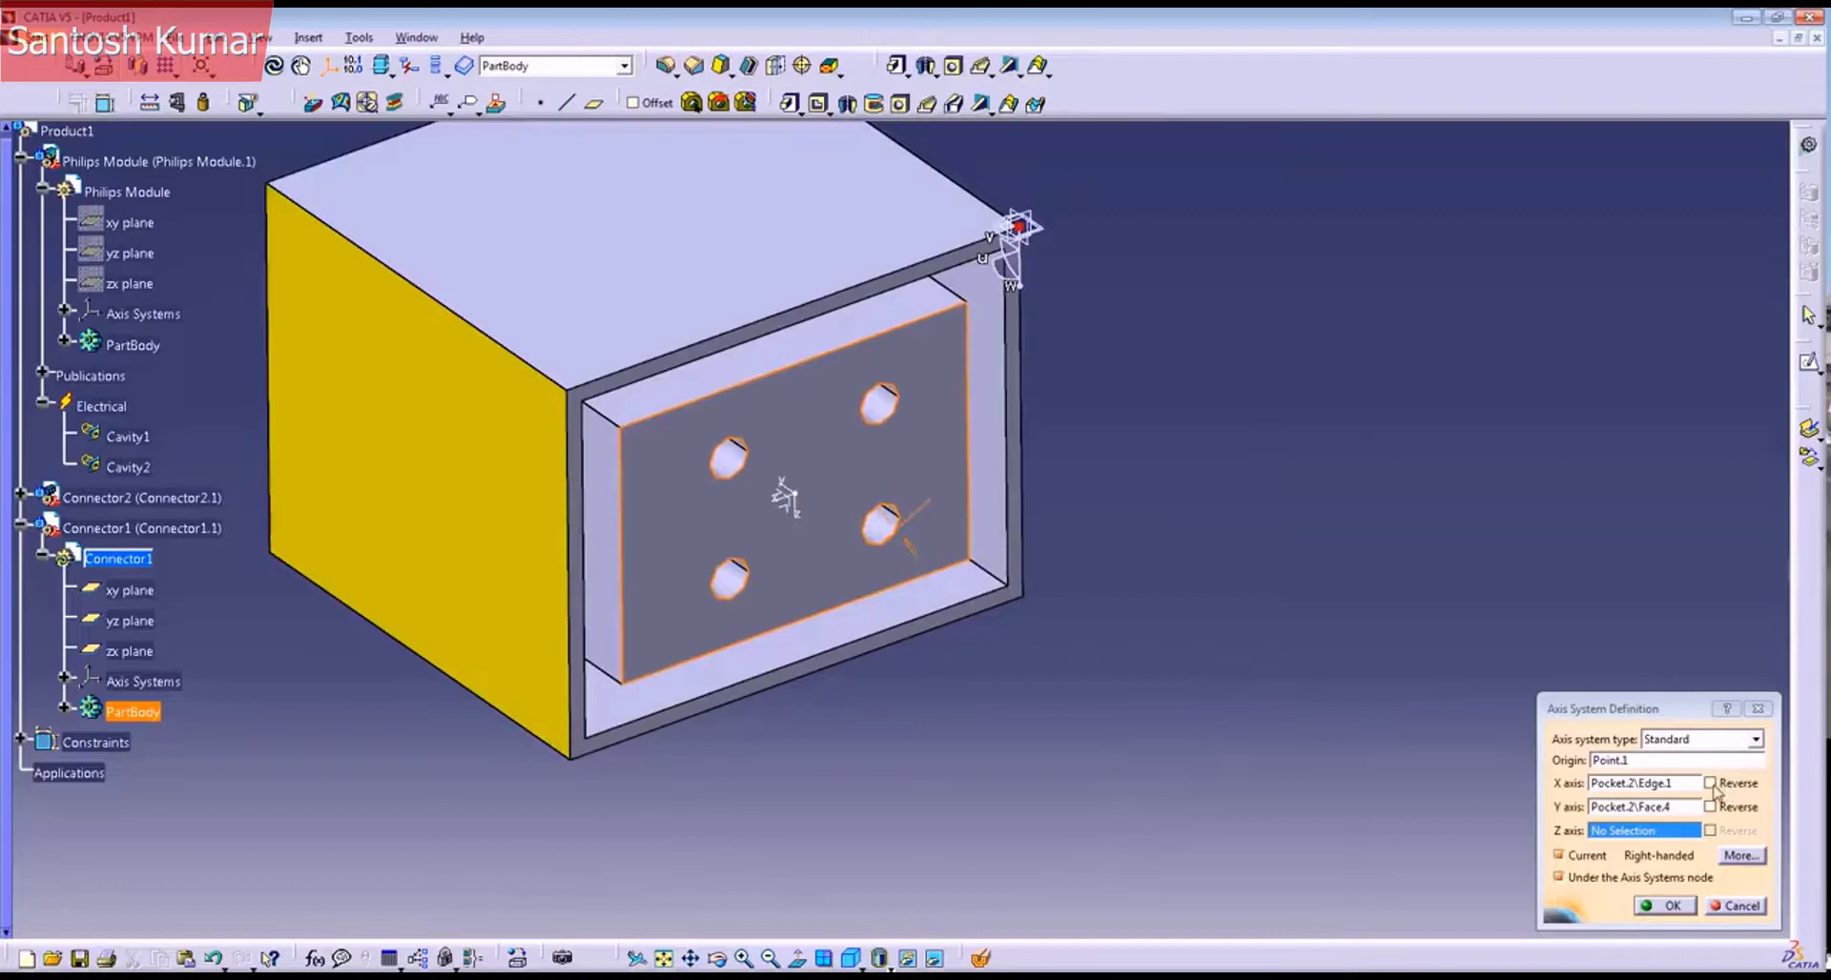
{"action": "left_click", "coordinate": [1711, 783]}
{"action": "middle_click_drag", "start_coordinate": [735, 544], "coordinate": [896, 573]}
{"action": "left_click", "coordinate": [1610, 809]}
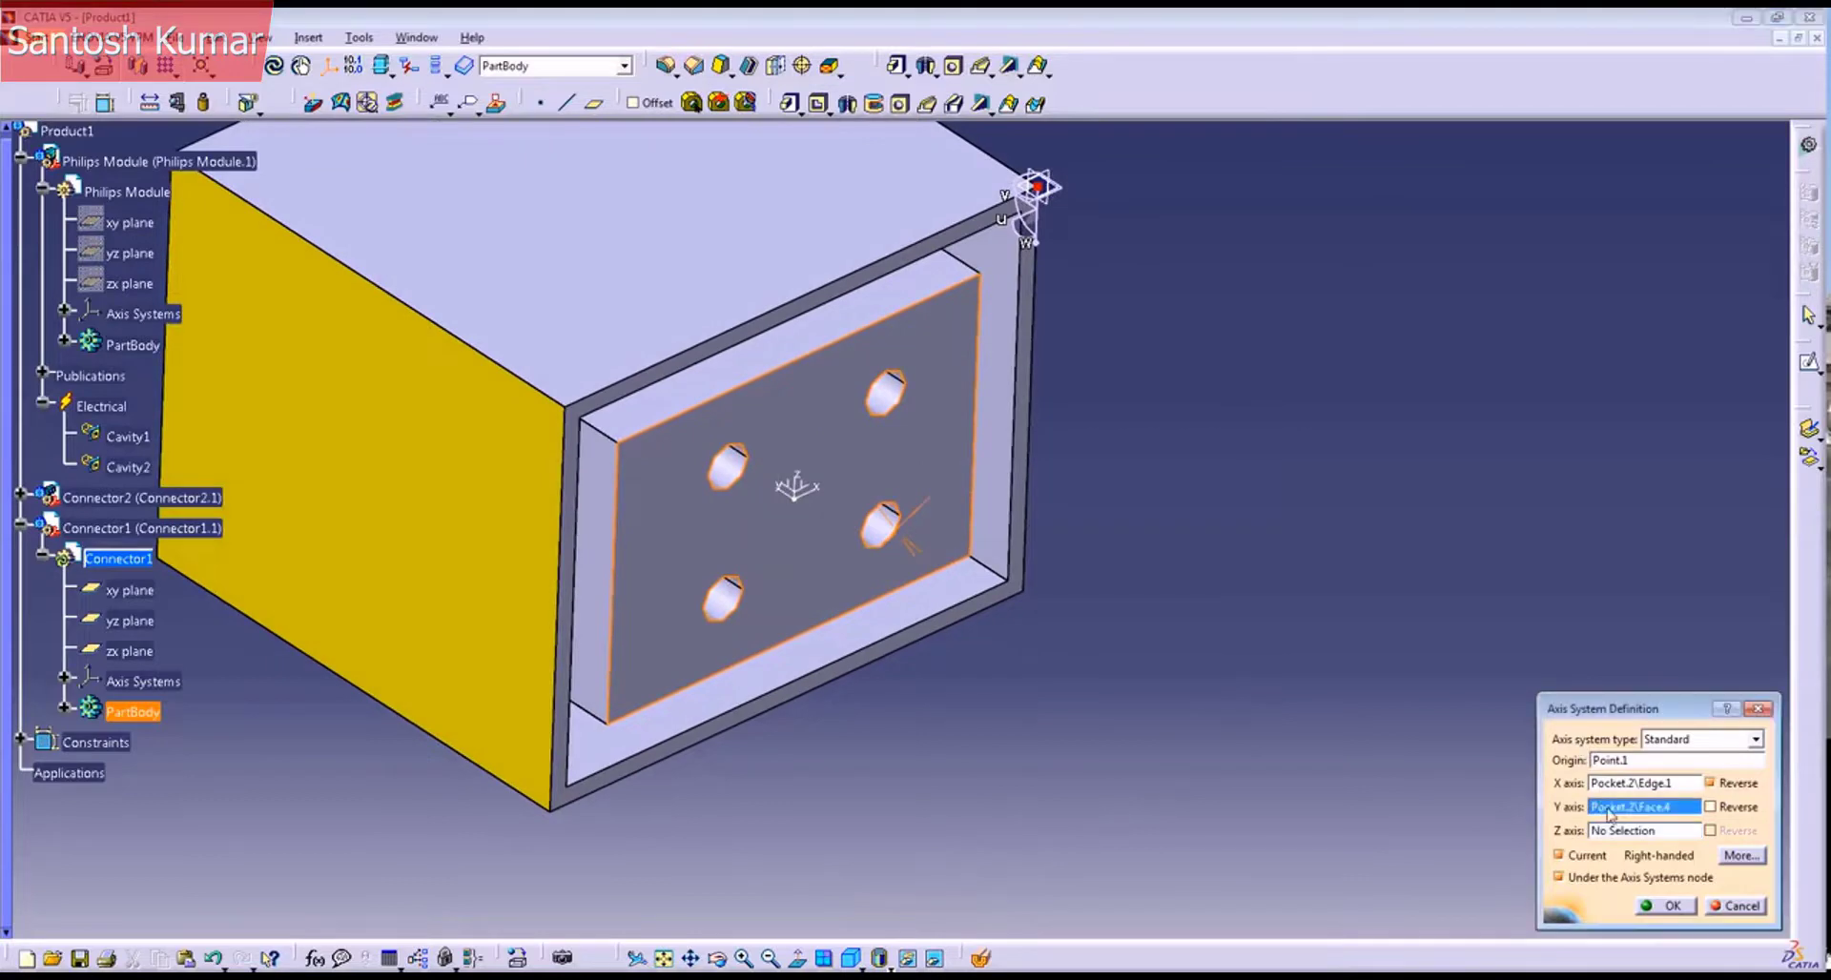
{"action": "left_click", "coordinate": [973, 463]}
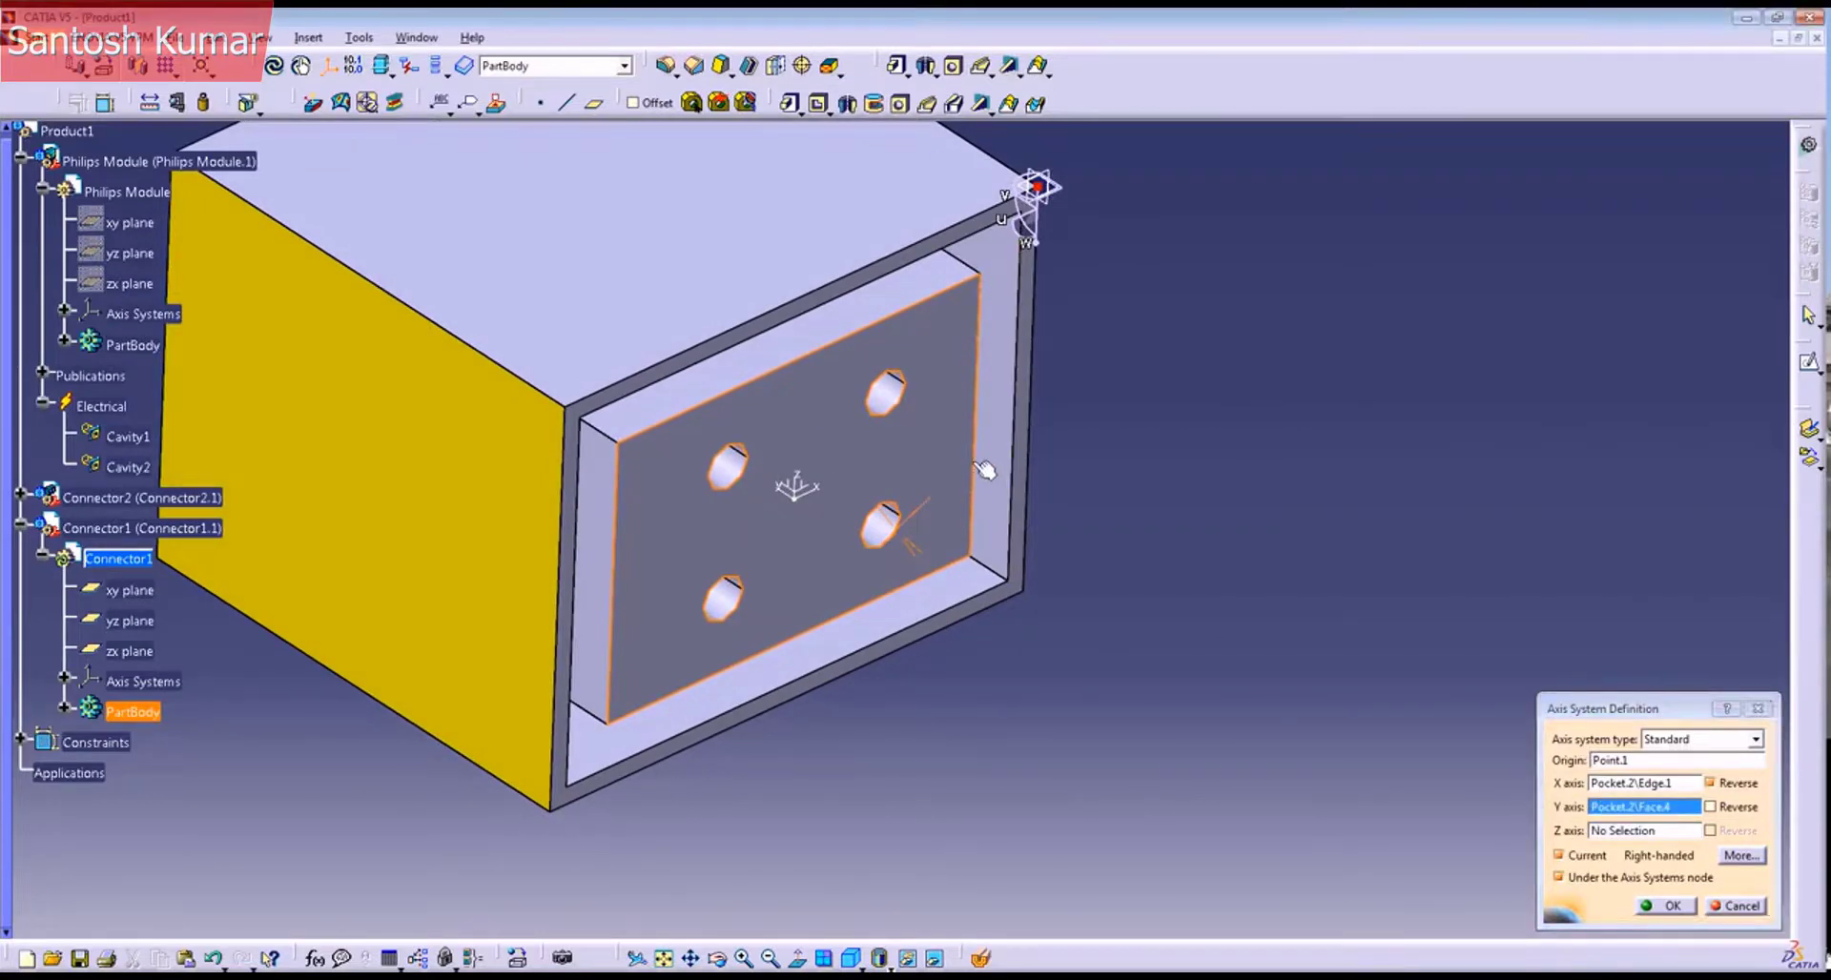
{"action": "mouse_move", "coordinate": [1238, 751]}
{"action": "middle_mouse_down"}
{"action": "mouse_move", "coordinate": [1054, 719]}
{"action": "mouse_move", "coordinate": [1218, 739]}
{"action": "middle_mouse_up"}
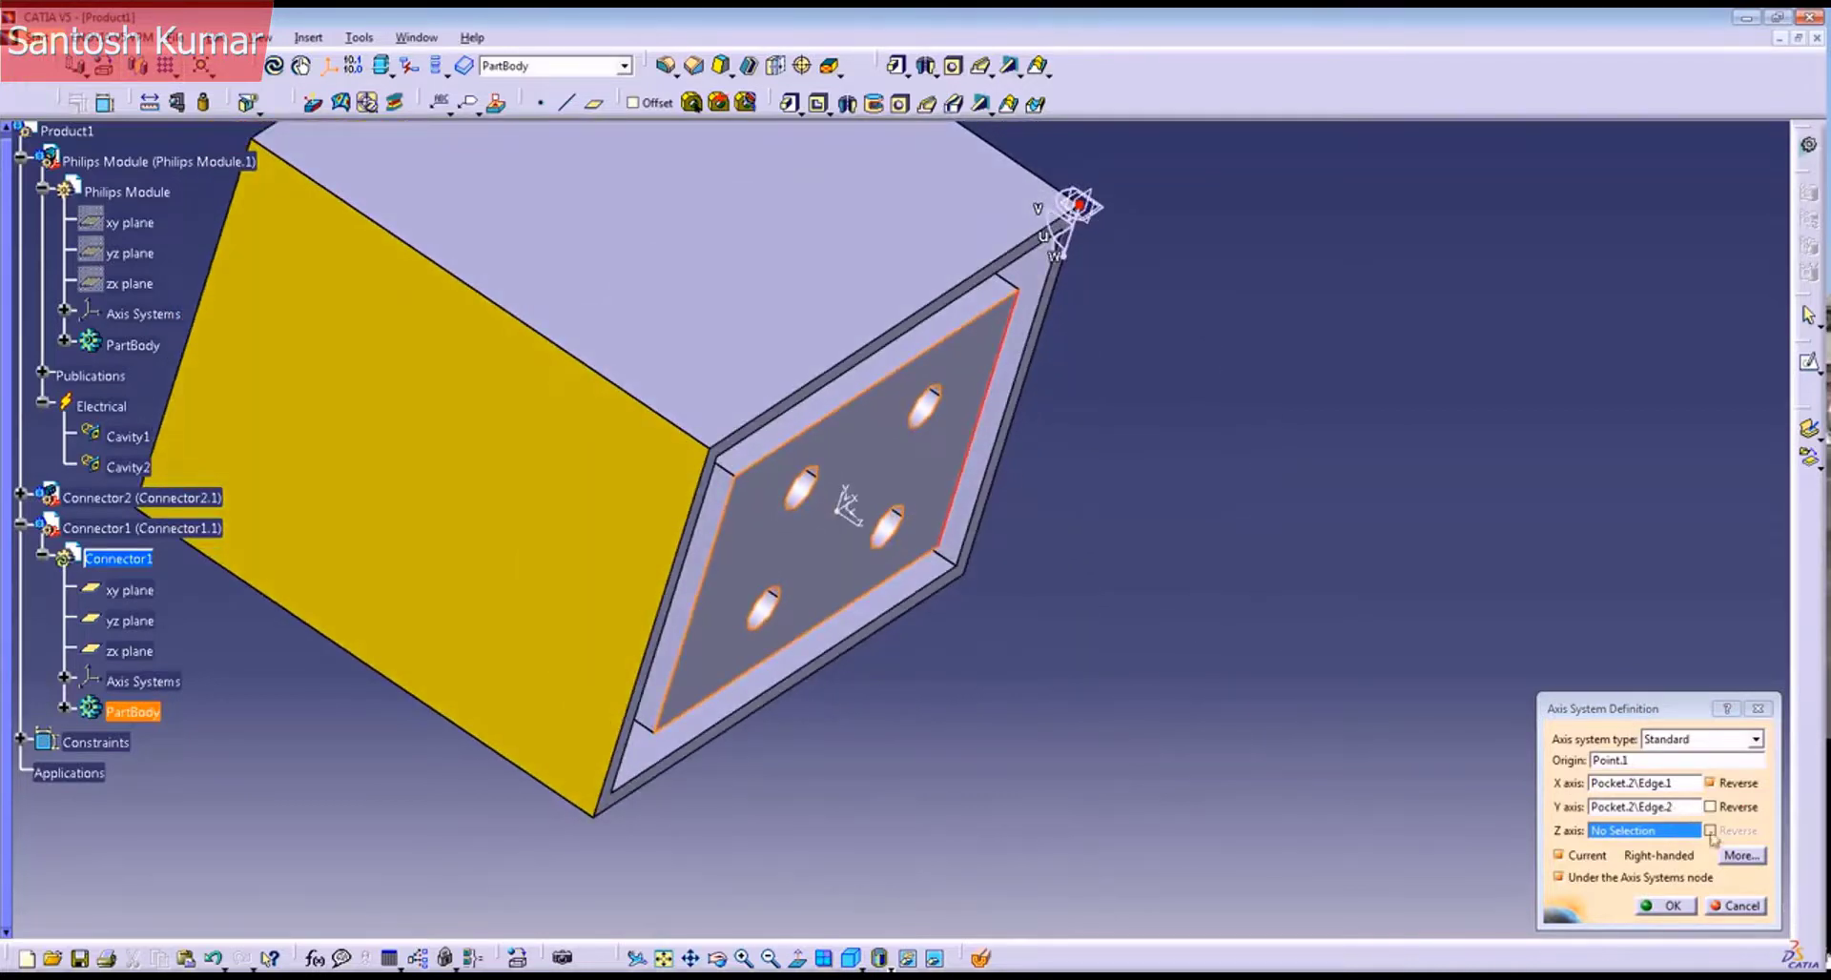
Step: Define the Z axis from the previewed axis, reverse its direction and create the axis system
{"action": "middle_click_drag", "start_coordinate": [1001, 539], "coordinate": [863, 532]}
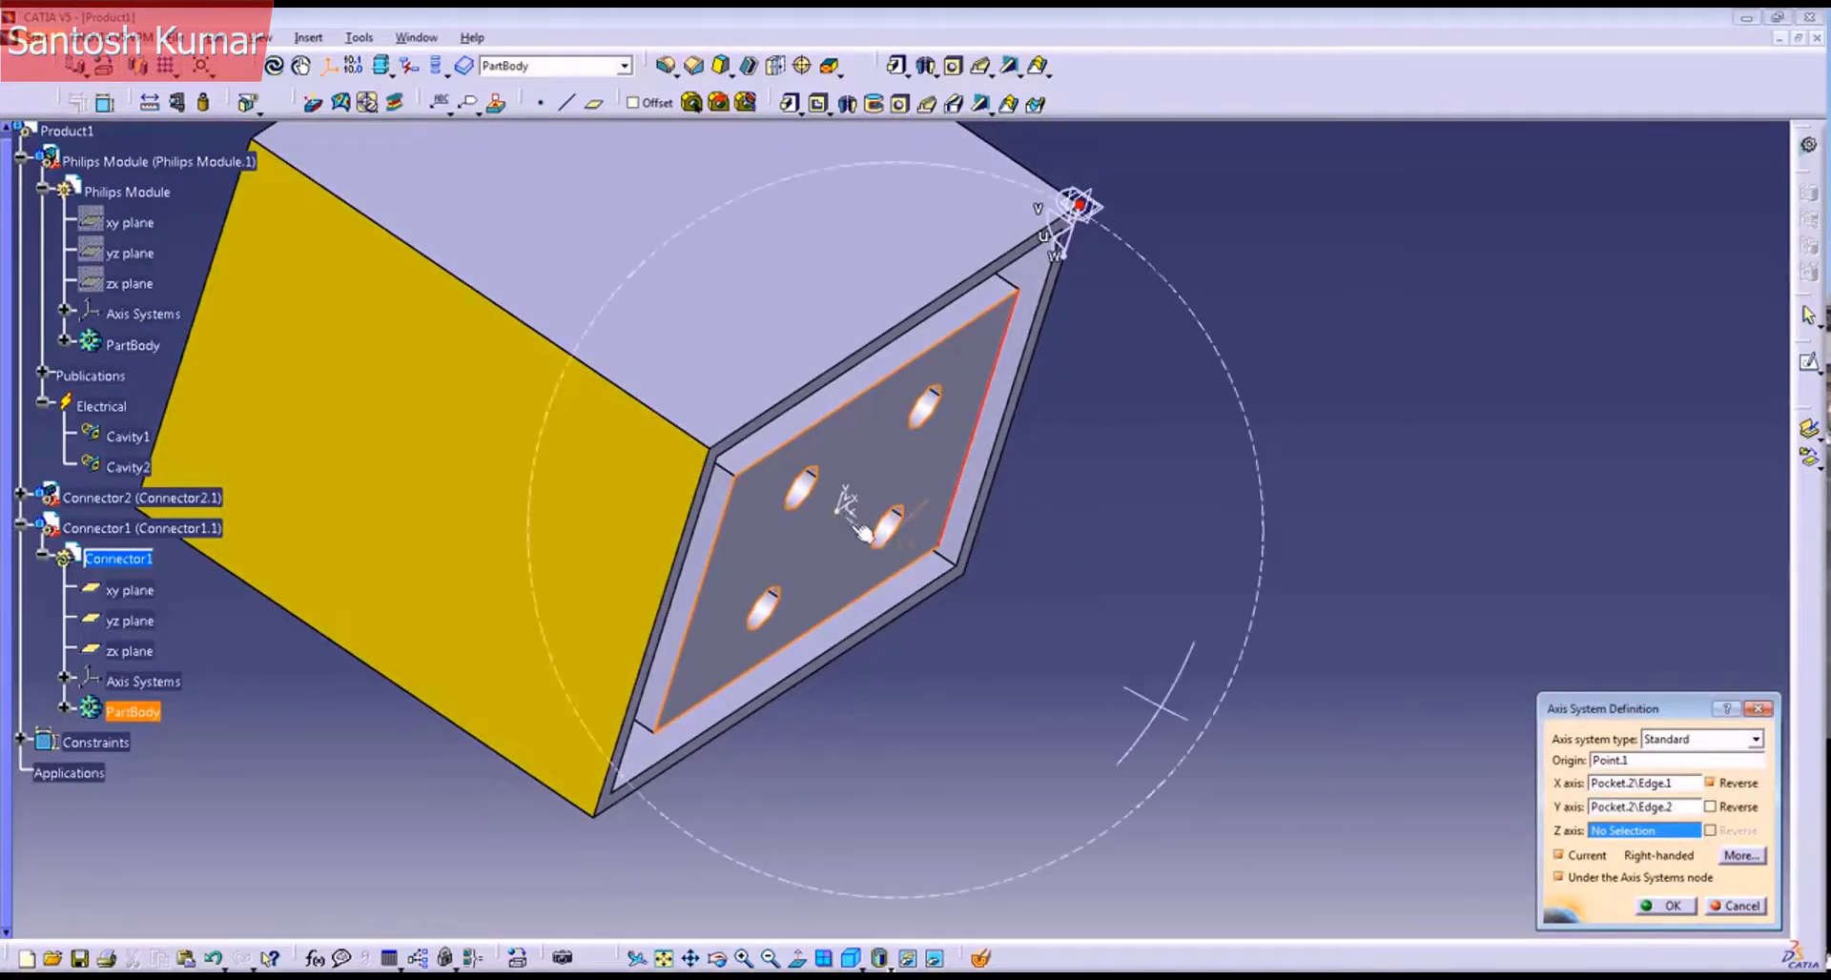
{"action": "left_click", "coordinate": [866, 531]}
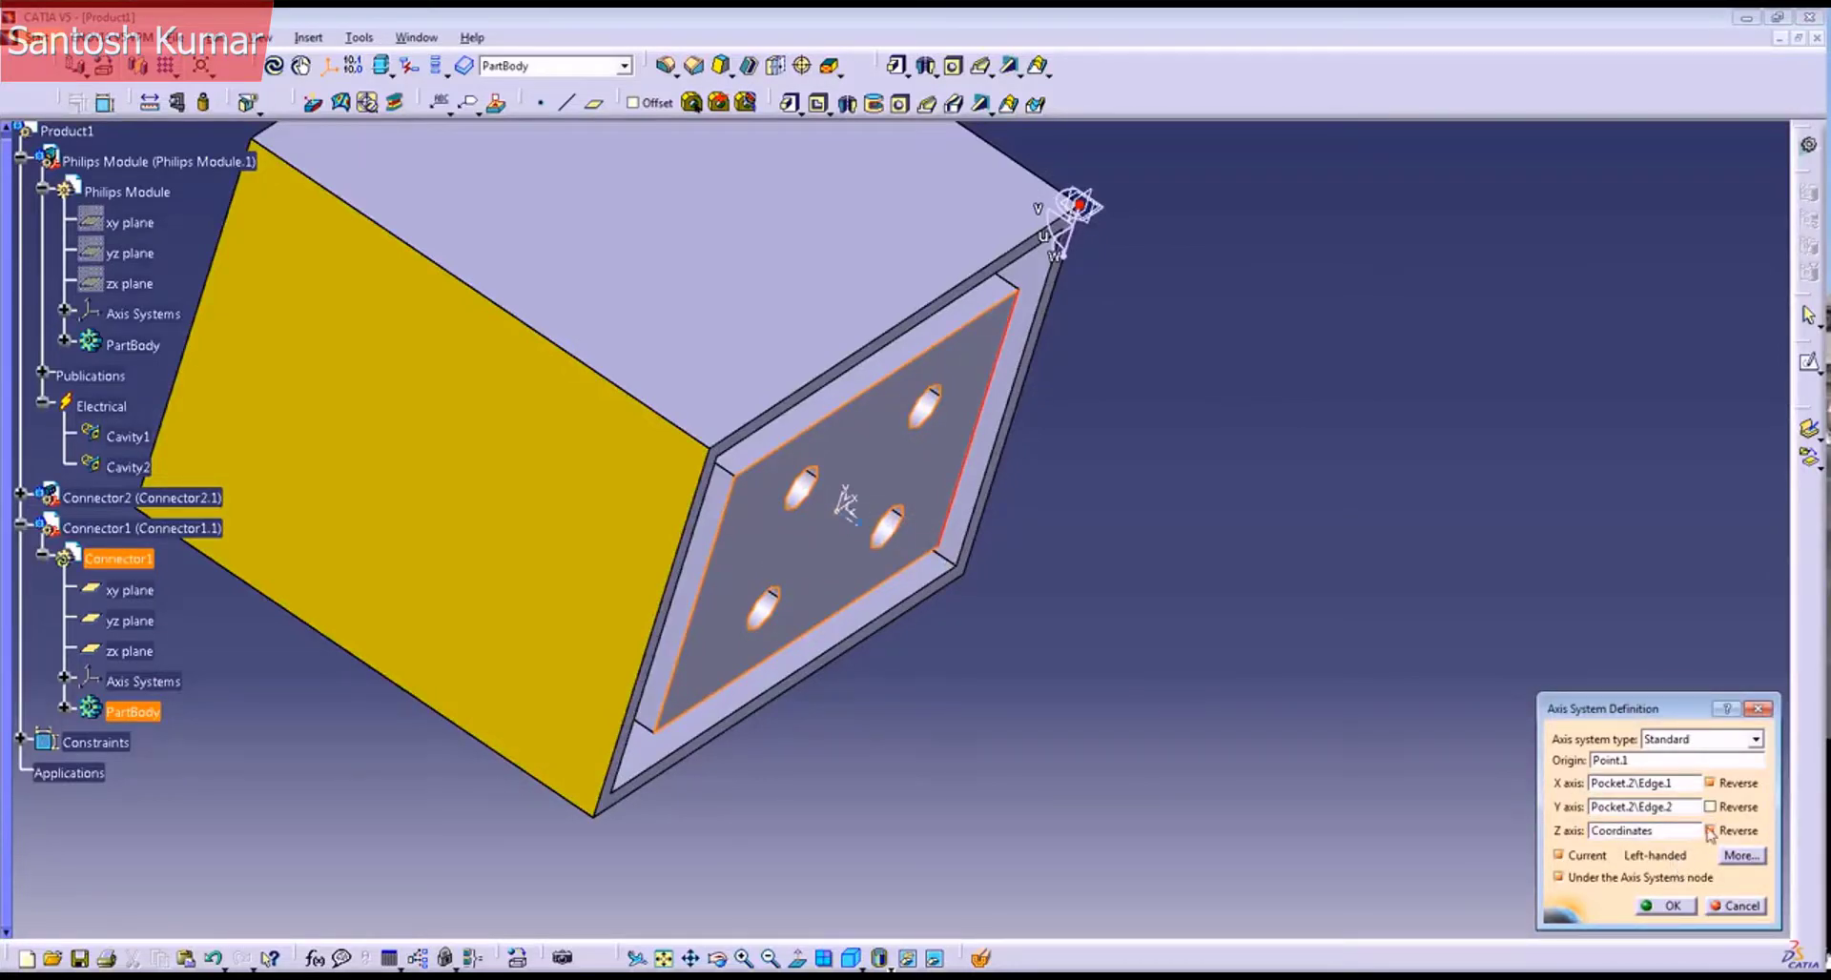
{"action": "left_click", "coordinate": [1720, 831]}
{"action": "middle_click_drag", "start_coordinate": [1245, 577], "coordinate": [1230, 522], "text": "ctrl"}
{"action": "left_click", "coordinate": [1655, 908]}
{"action": "middle_click_drag", "start_coordinate": [1329, 608], "coordinate": [998, 559], "text": "ctrl"}
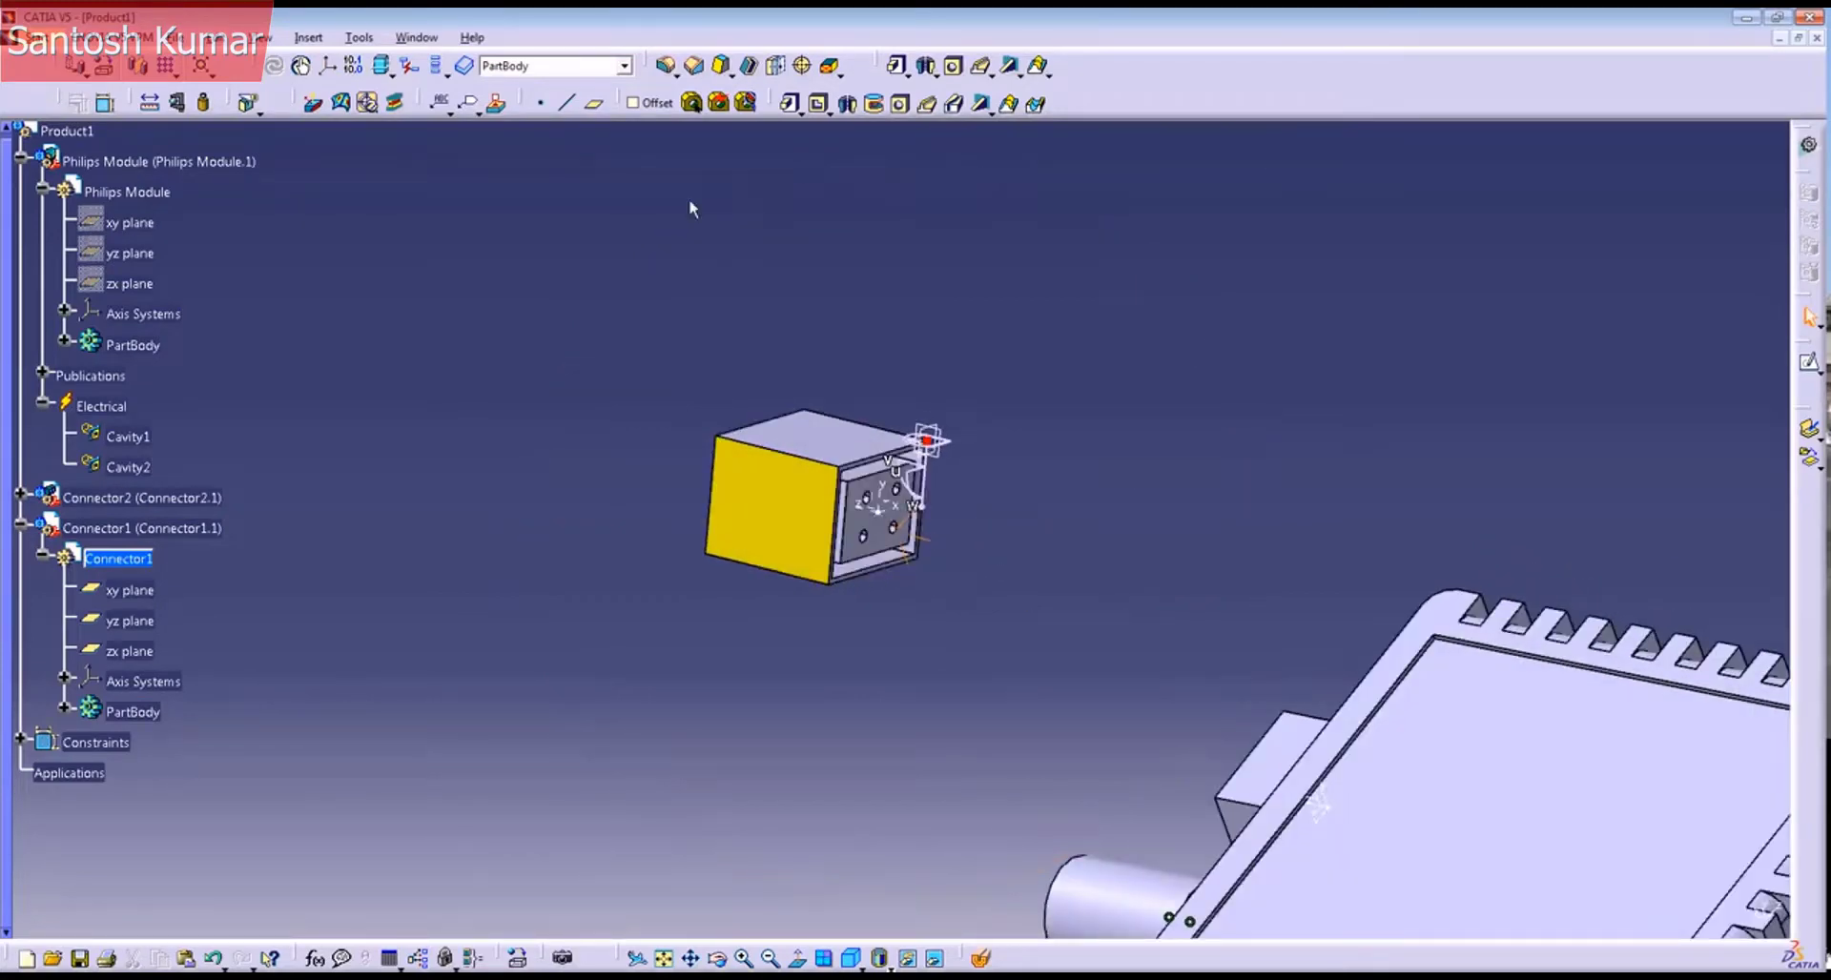
Step: Return to the Product1 assembly level and define Connector1 as a Single Insert Connector with 0 terminations
{"action": "double_click", "coordinate": [77, 134]}
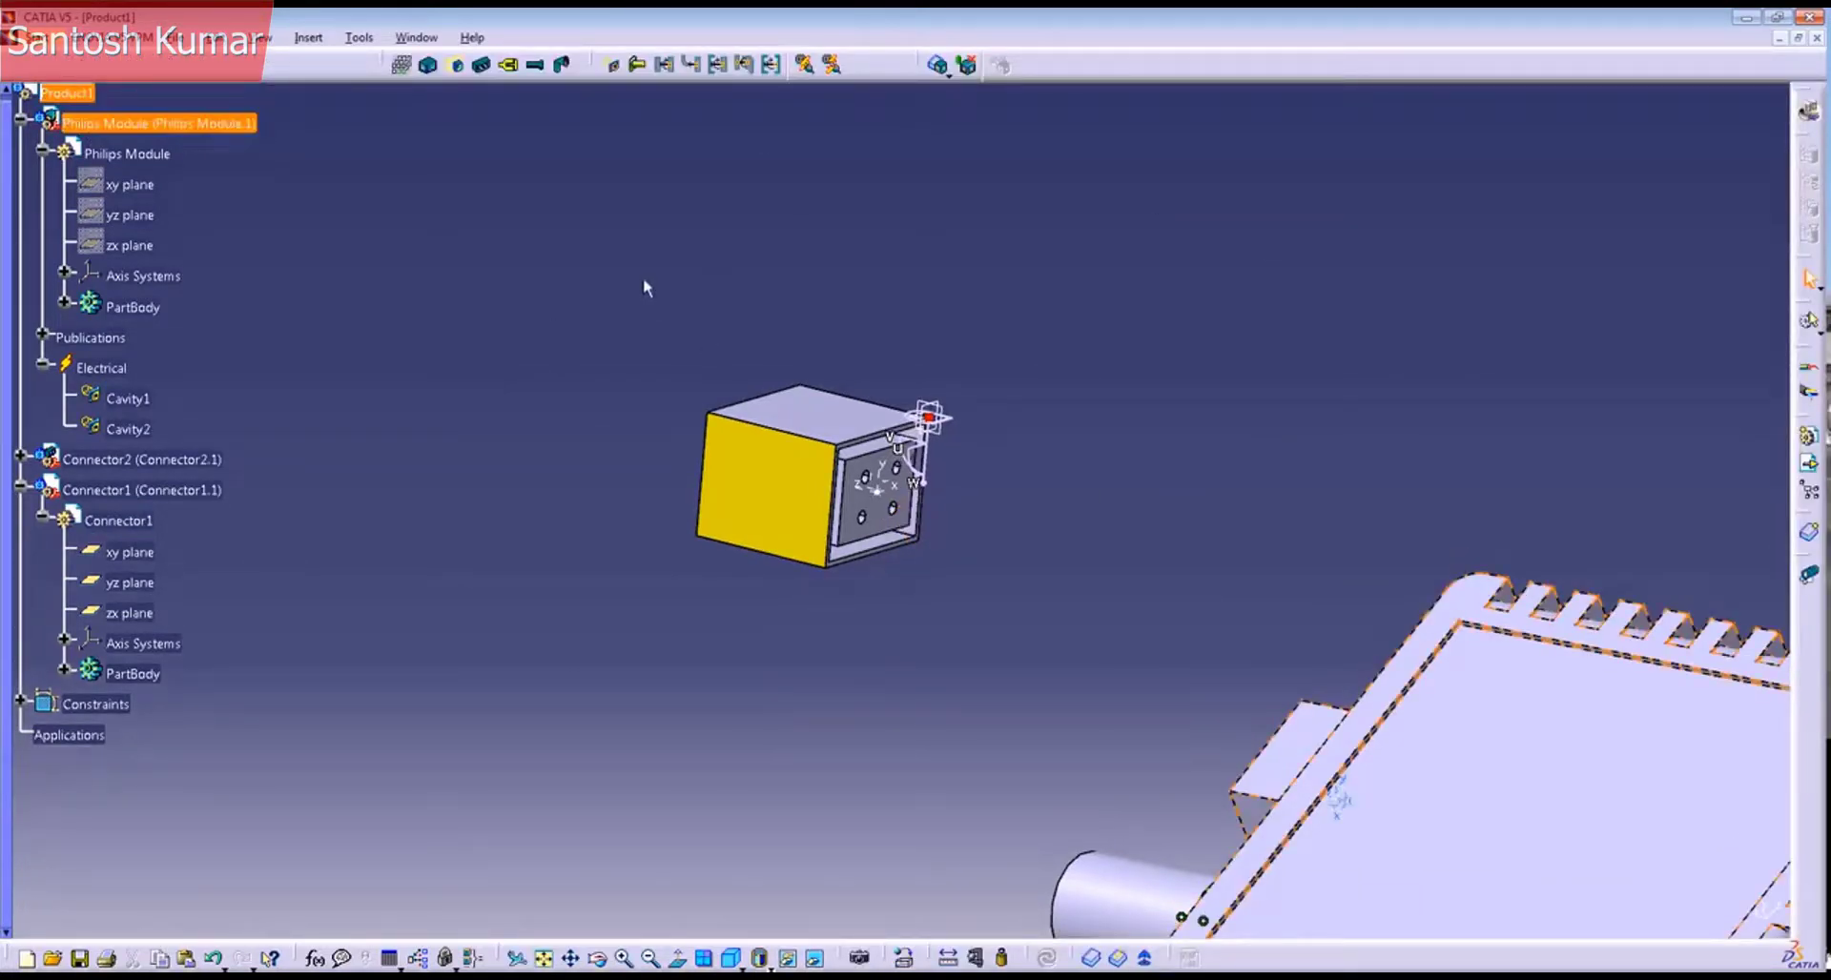
{"action": "left_click", "coordinate": [484, 71]}
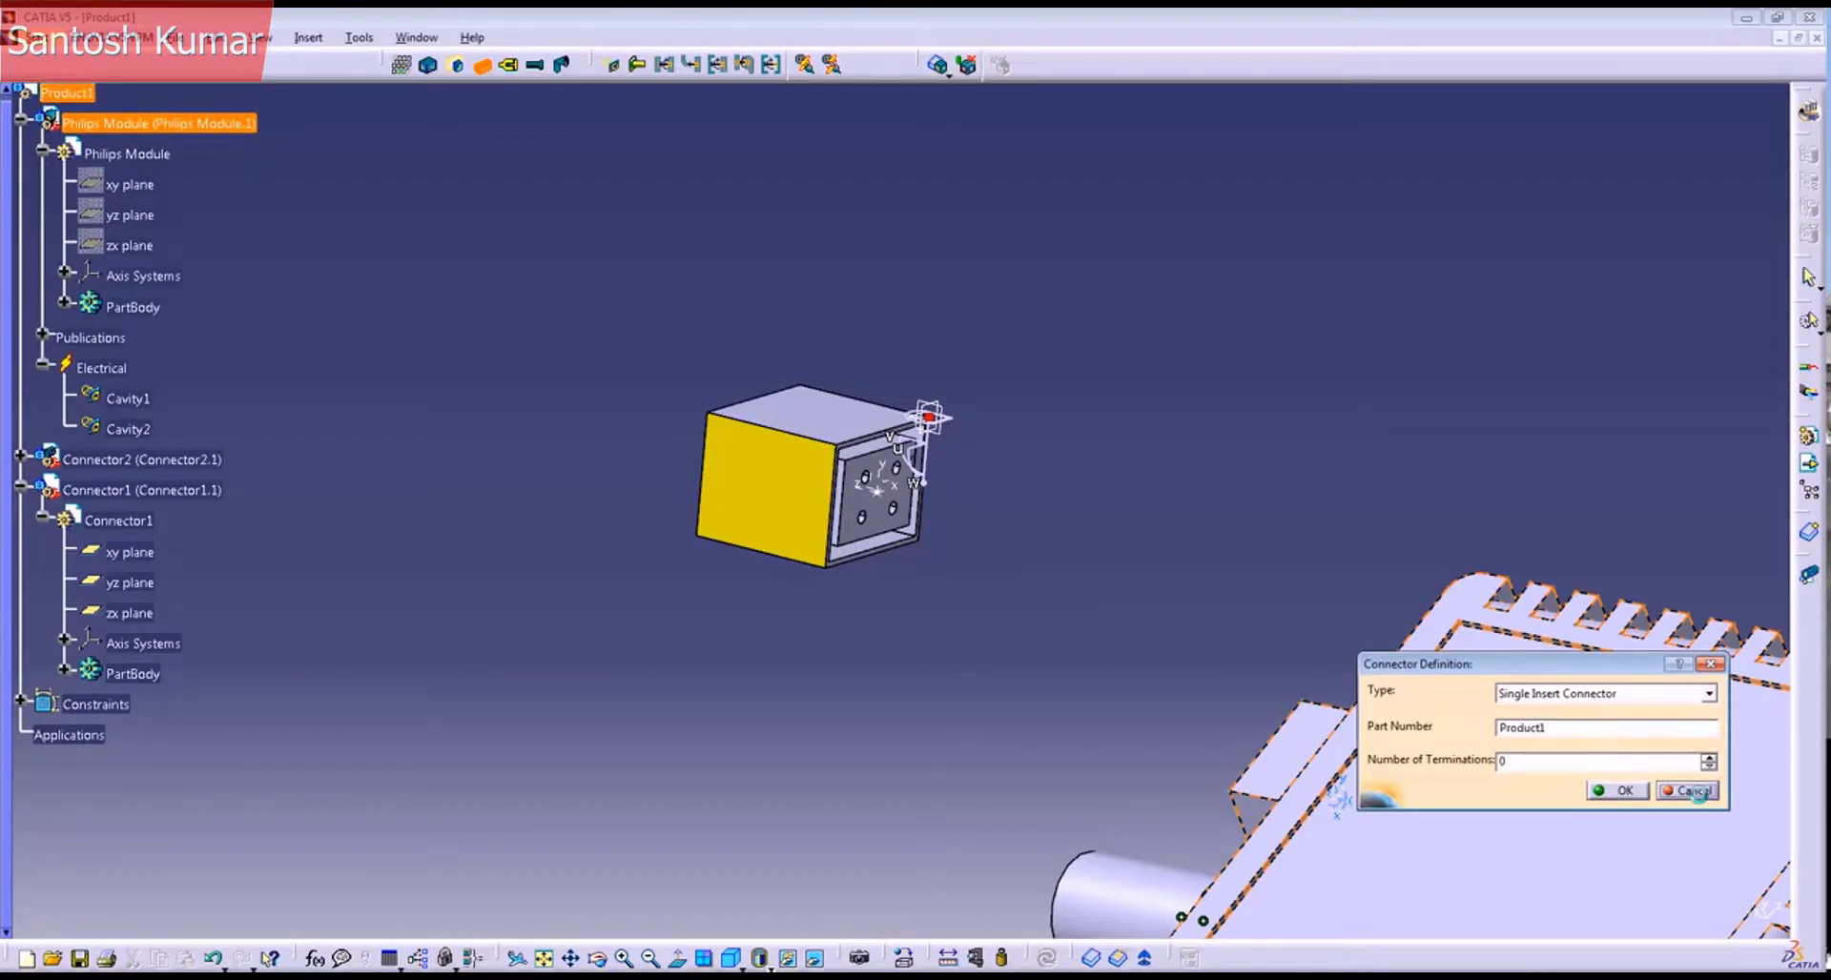
{"action": "left_click", "coordinate": [1626, 791]}
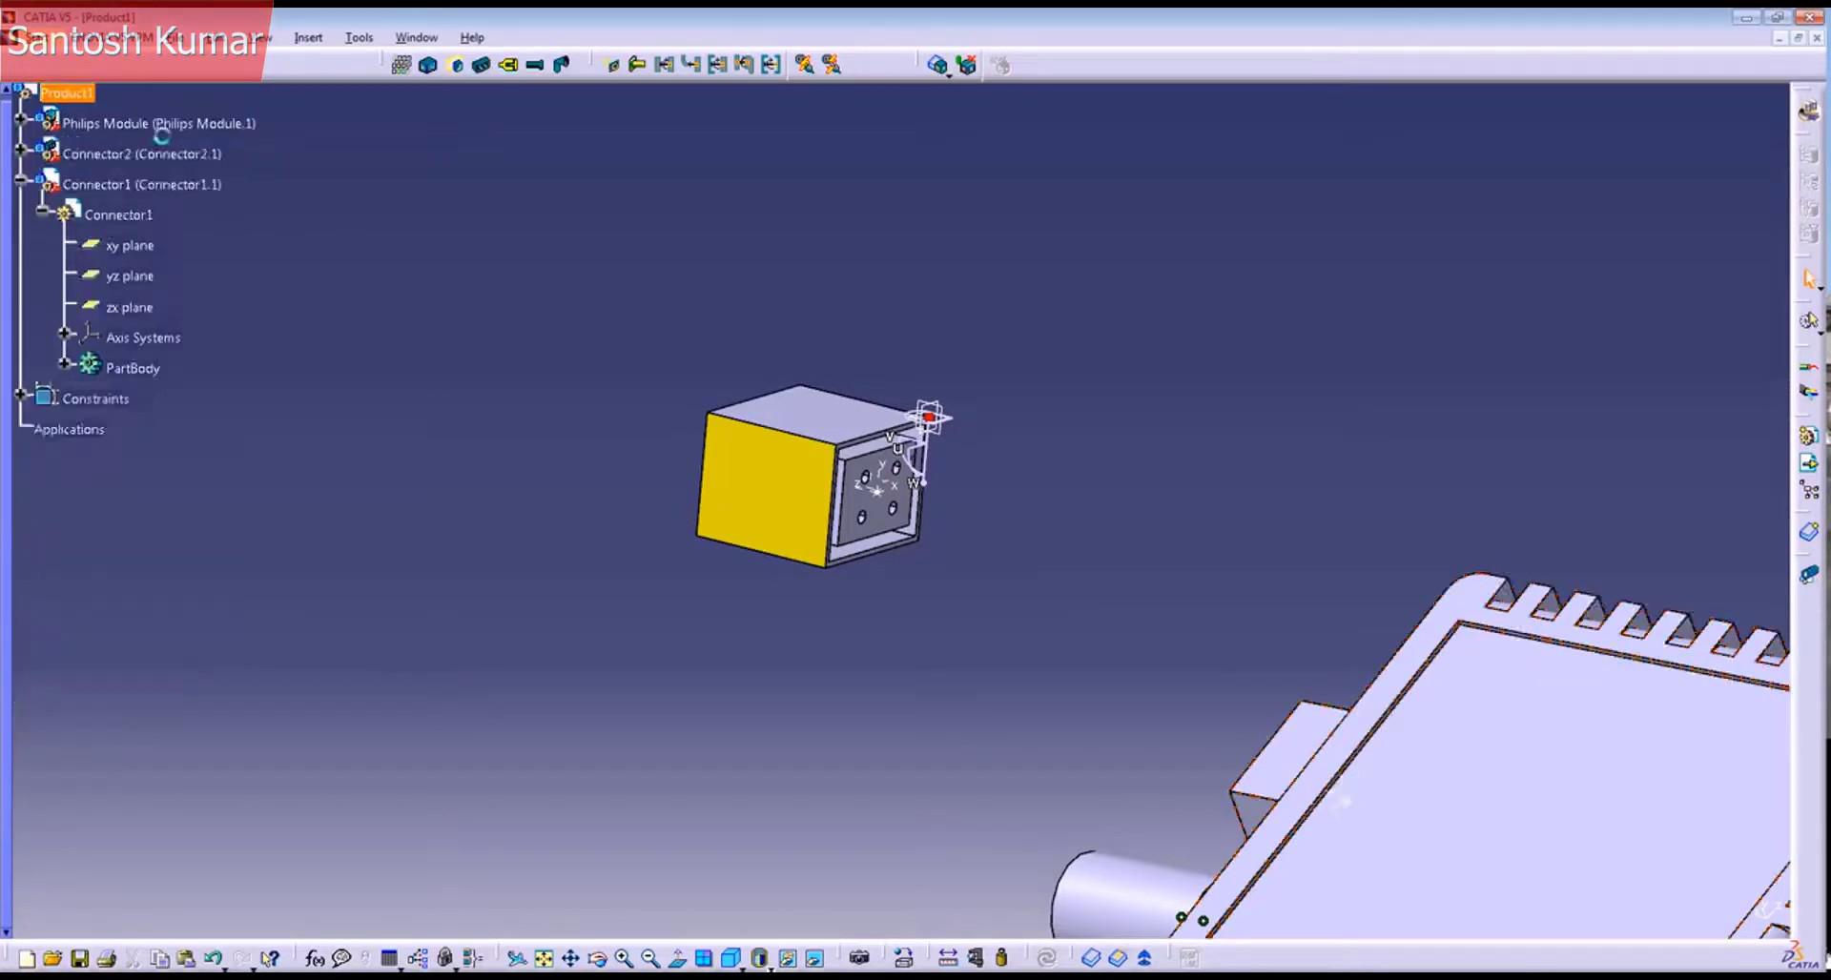
{"action": "left_click", "coordinate": [481, 65]}
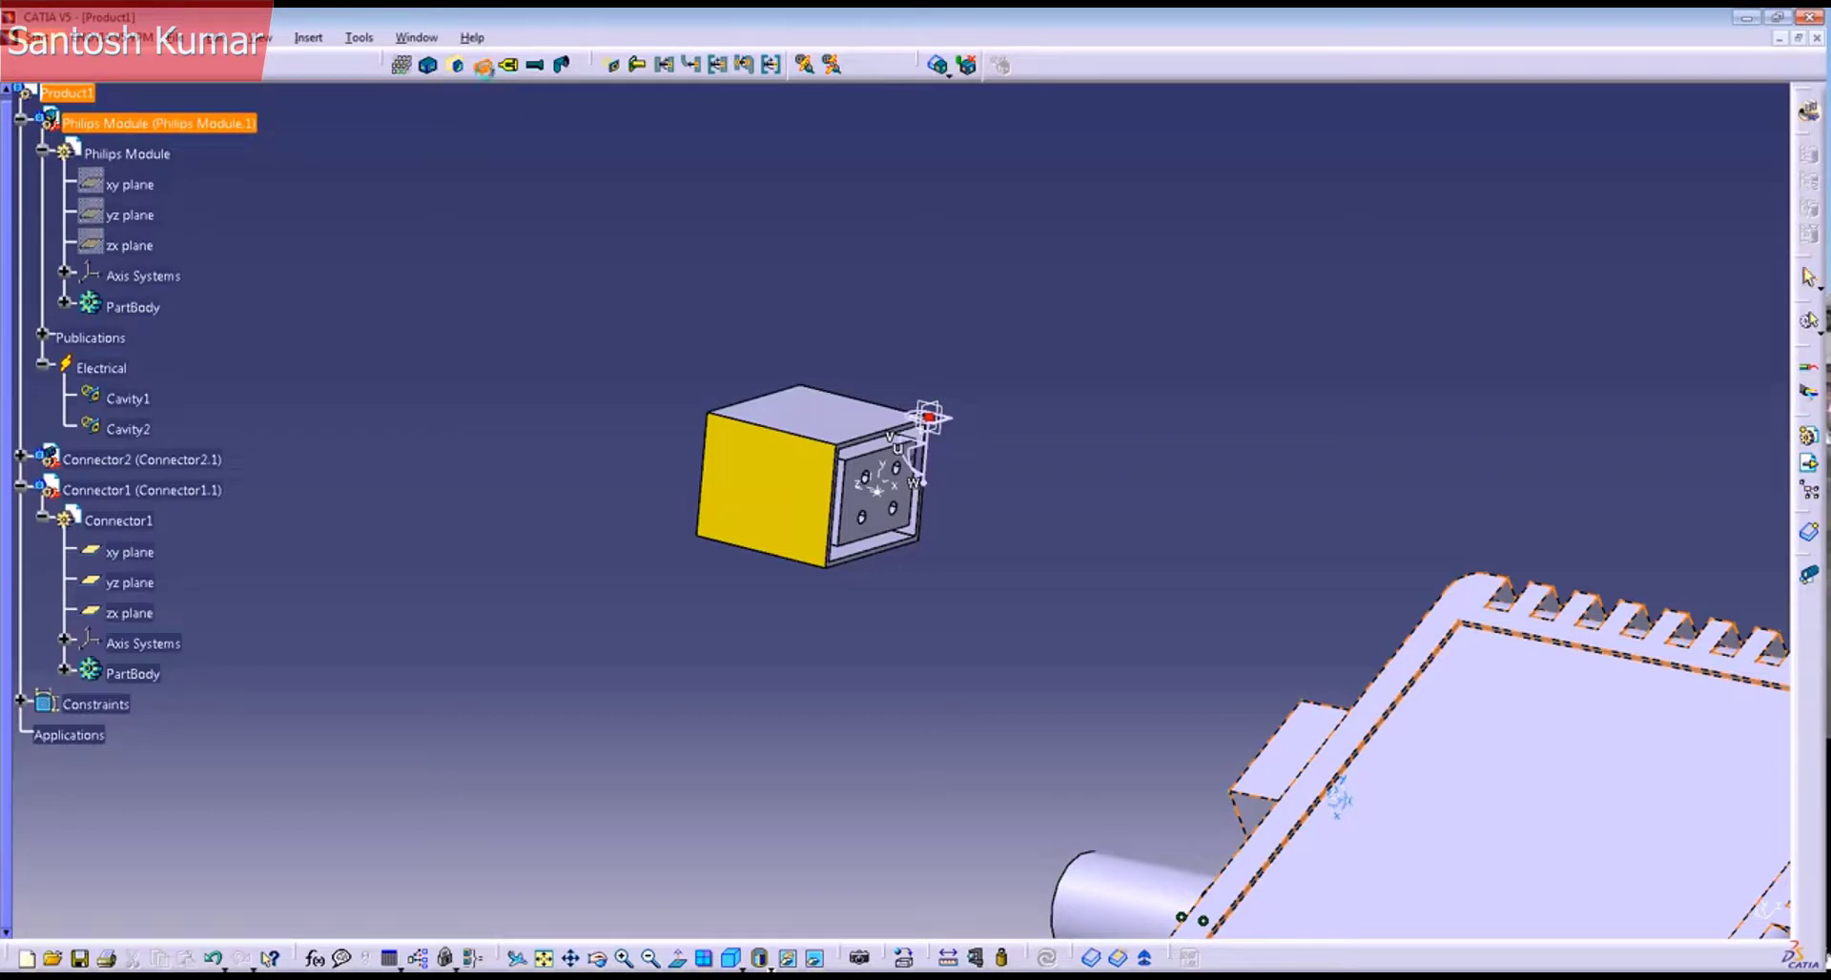
{"action": "left_click", "coordinate": [836, 420]}
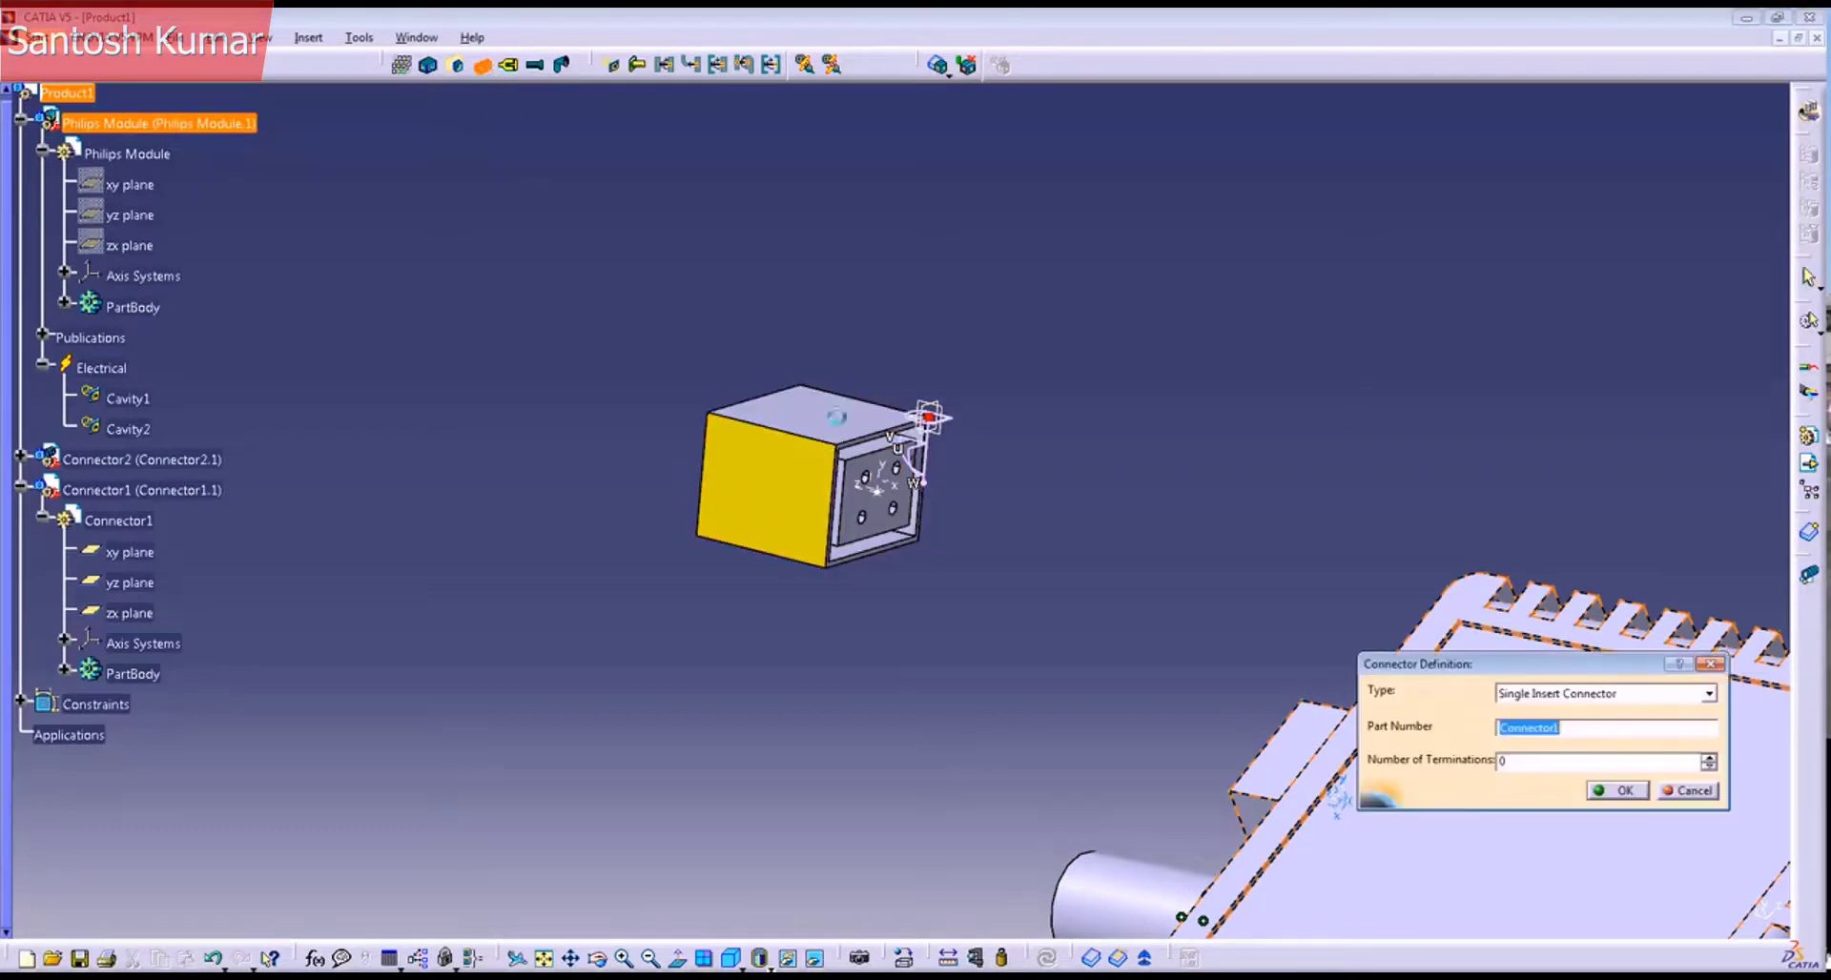
{"action": "left_click", "coordinate": [1621, 791]}
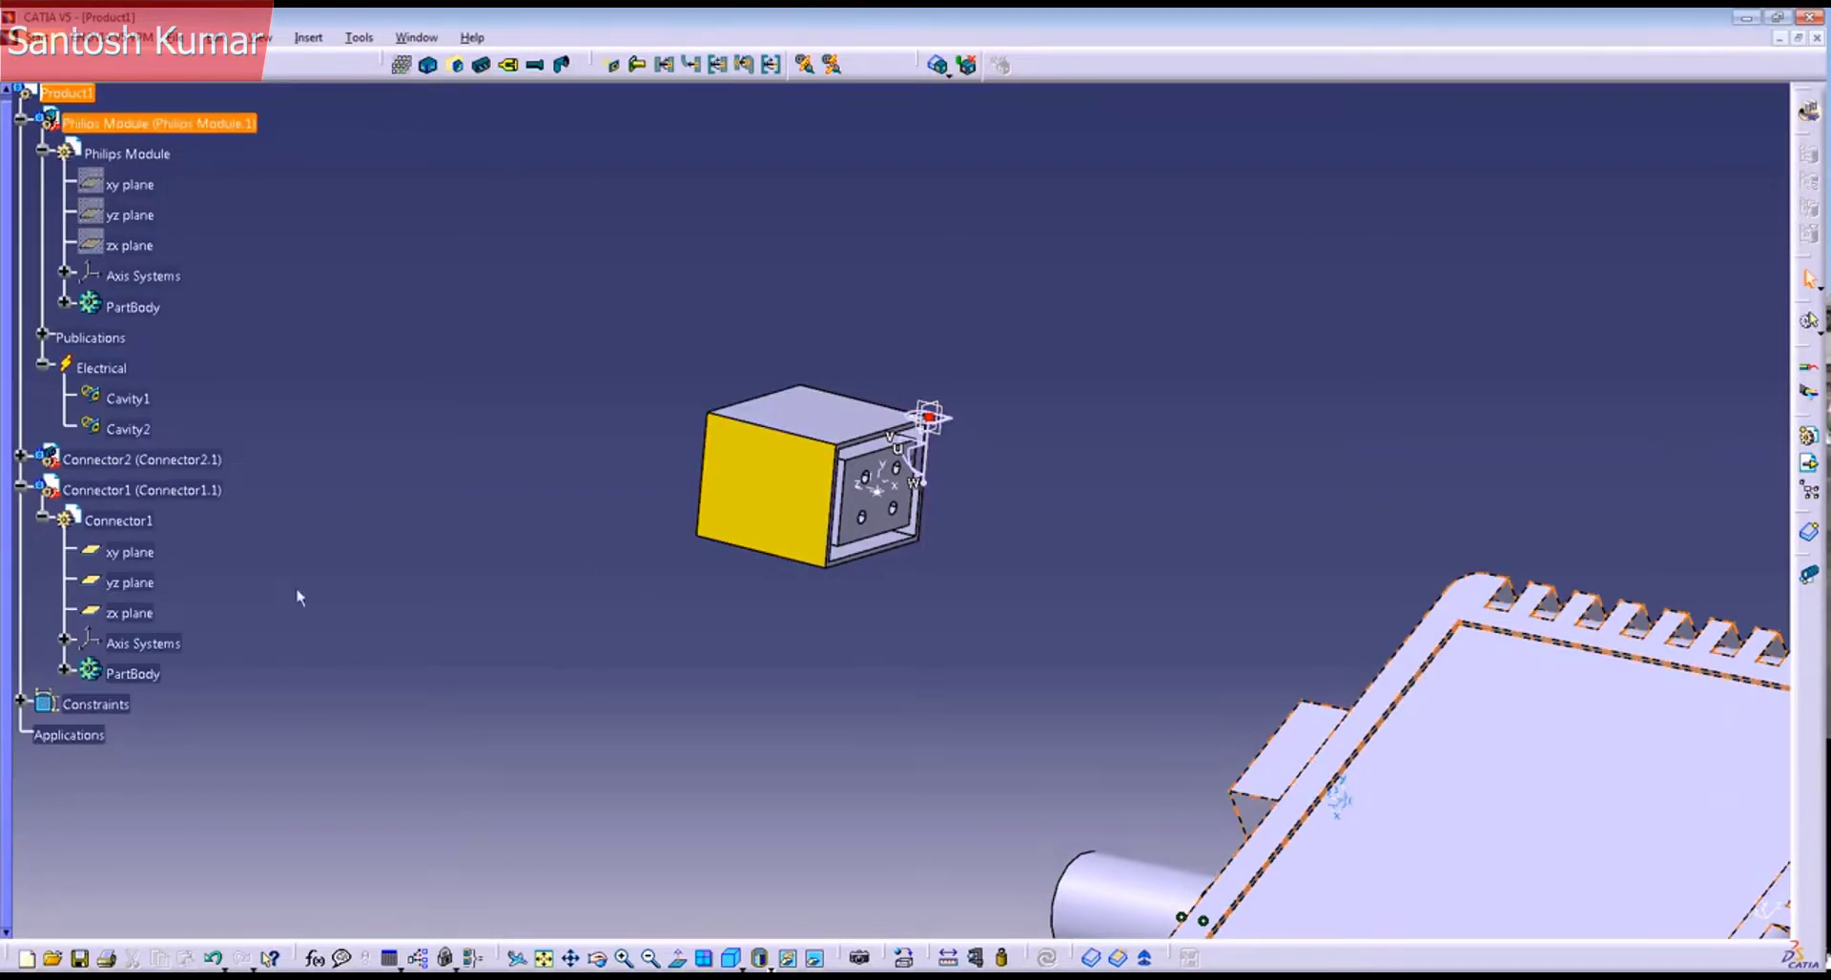
Step: Start a cavity connection point on the rectangular connector, using the recessed hole face as its representation
{"action": "middle_click_drag", "start_coordinate": [454, 521], "coordinate": [466, 477], "text": "ctrl"}
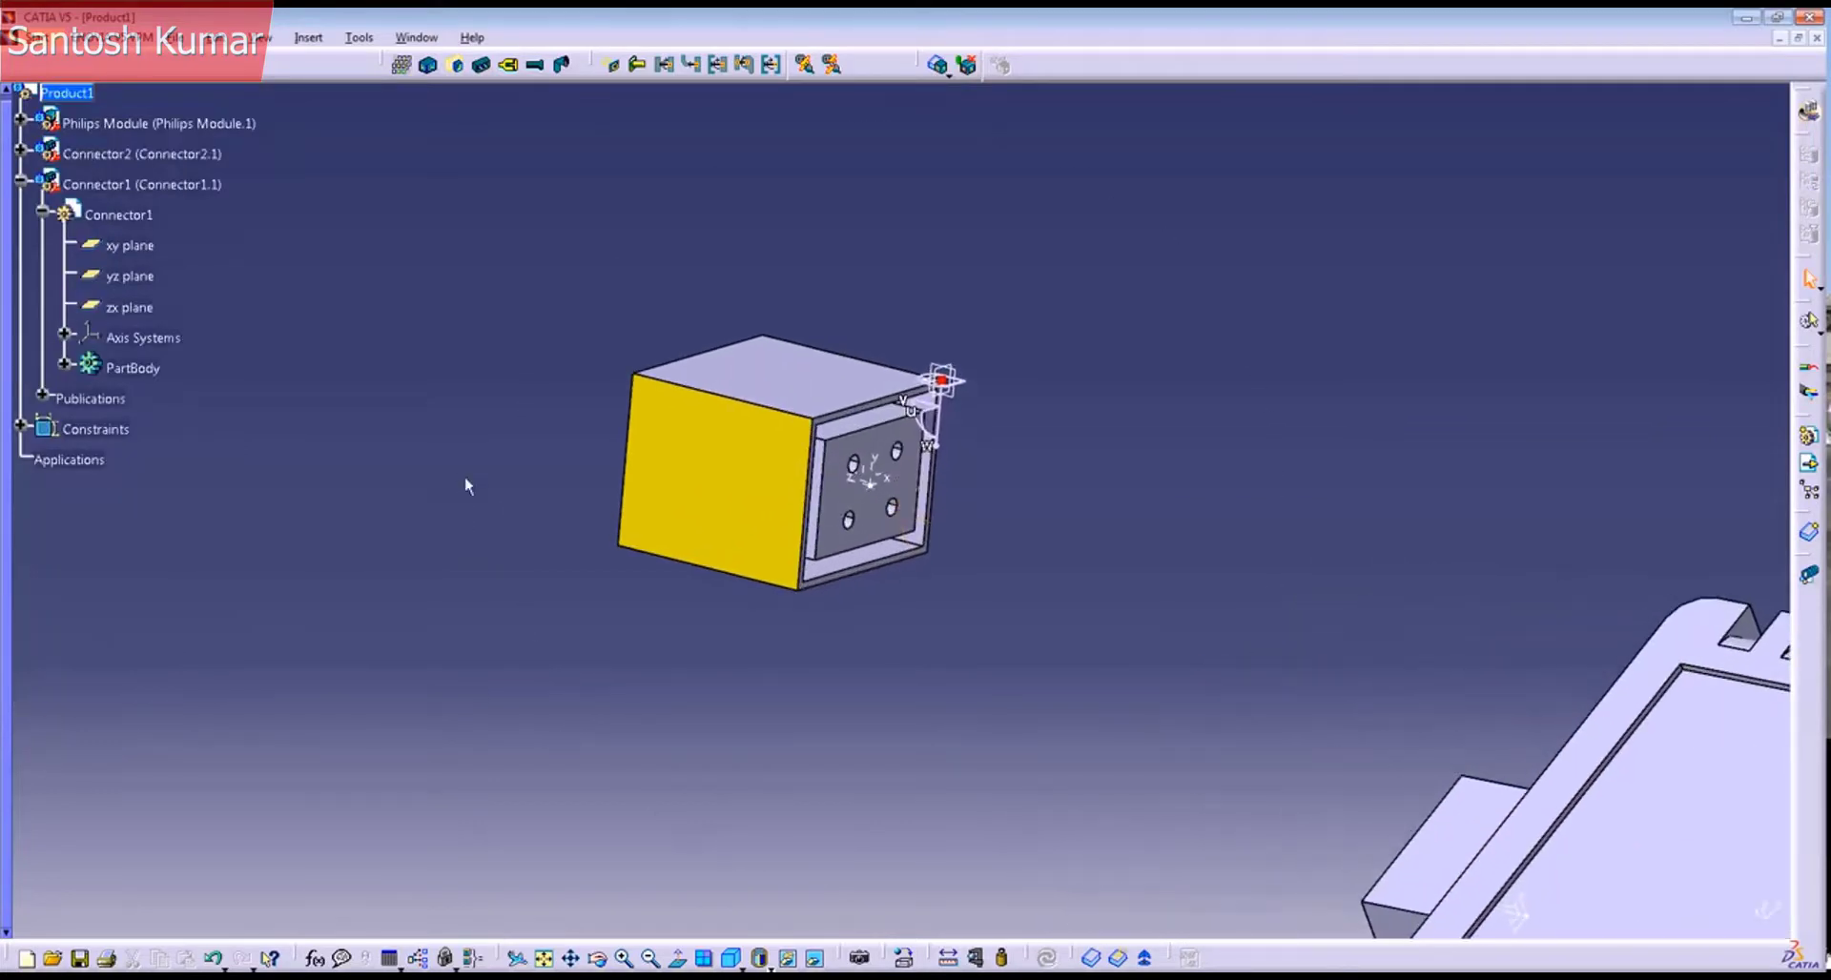
{"action": "scroll", "coordinate": [407, 594], "scroll_direction": "up", "scroll_amount": 1}
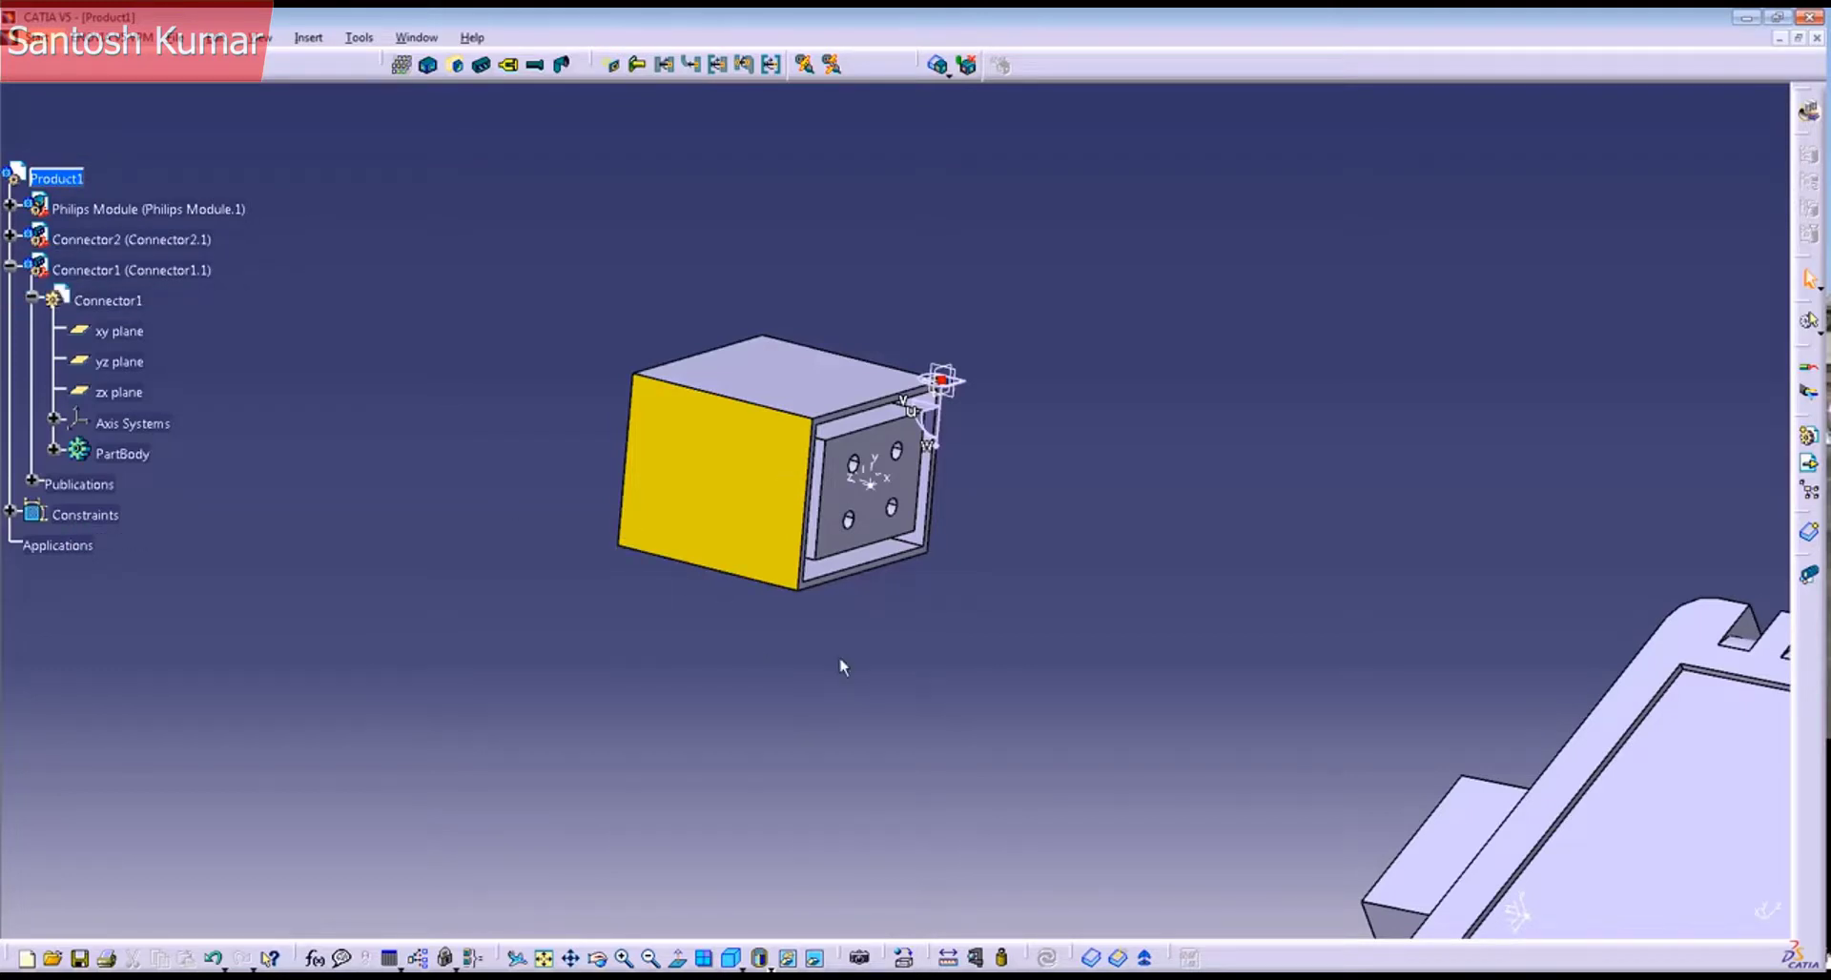
{"action": "scroll", "coordinate": [841, 660], "scroll_direction": "up", "scroll_amount": 1}
{"action": "middle_click_drag", "start_coordinate": [841, 660], "coordinate": [850, 690], "text": "ctrl"}
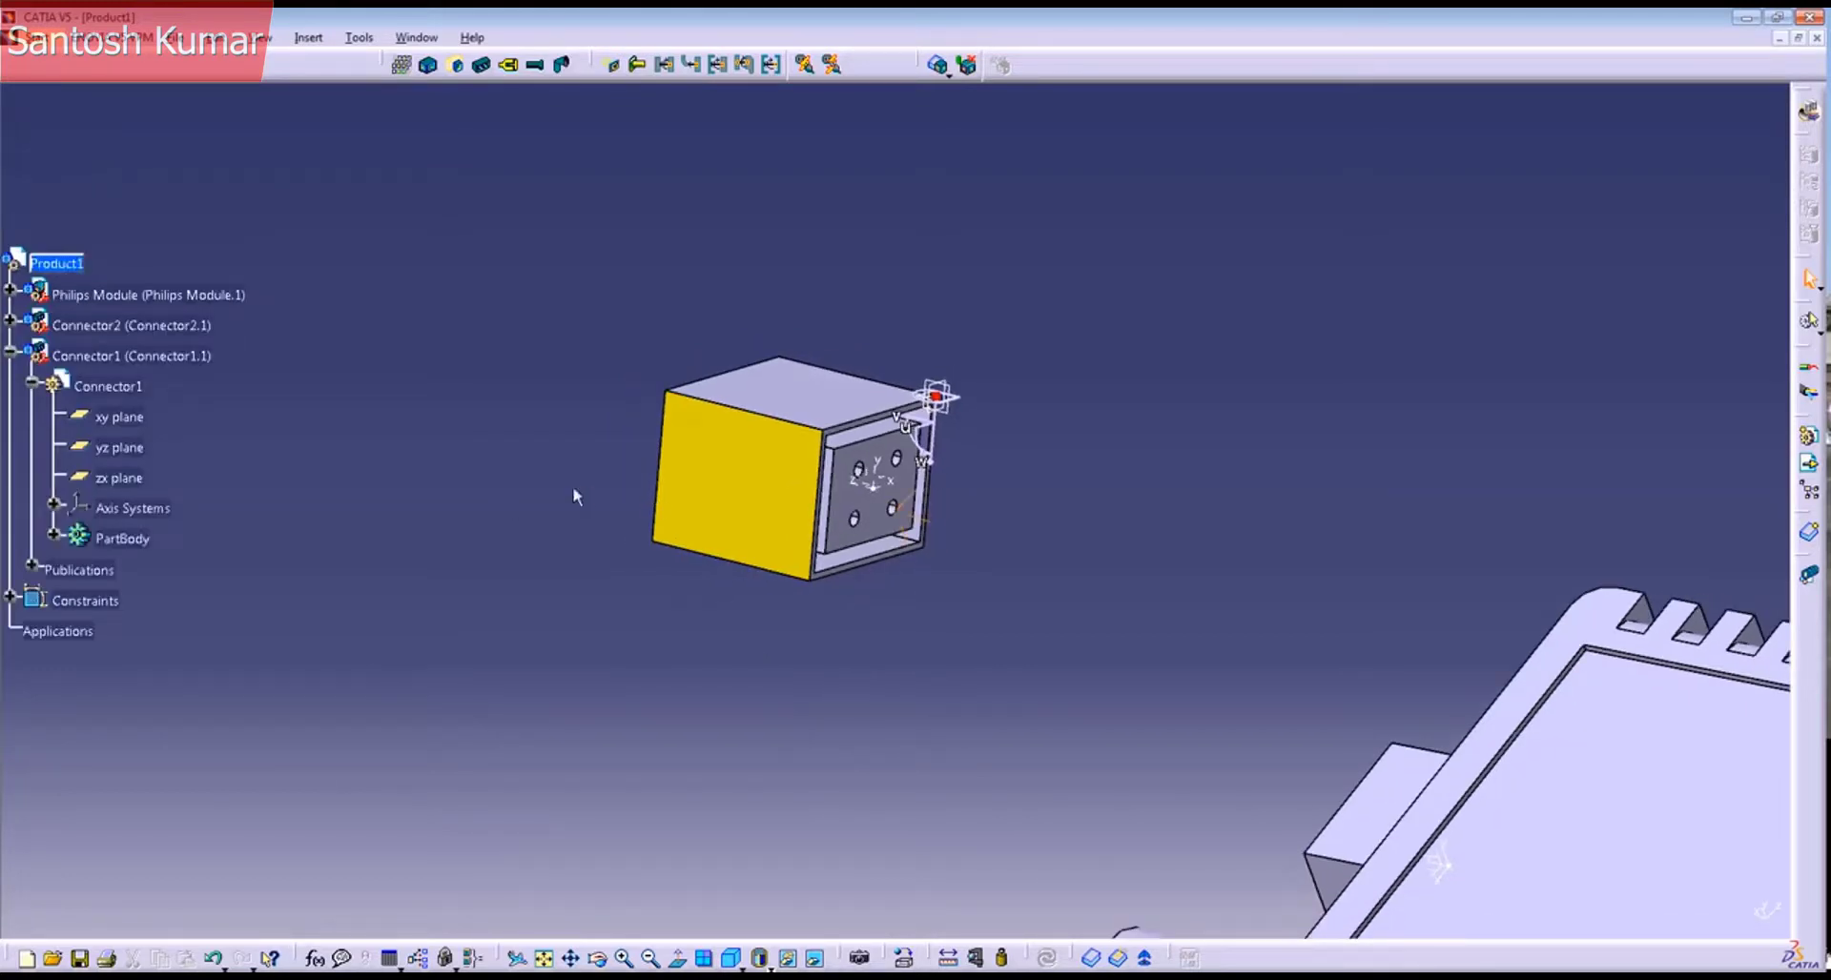
{"action": "left_click", "coordinate": [717, 65]}
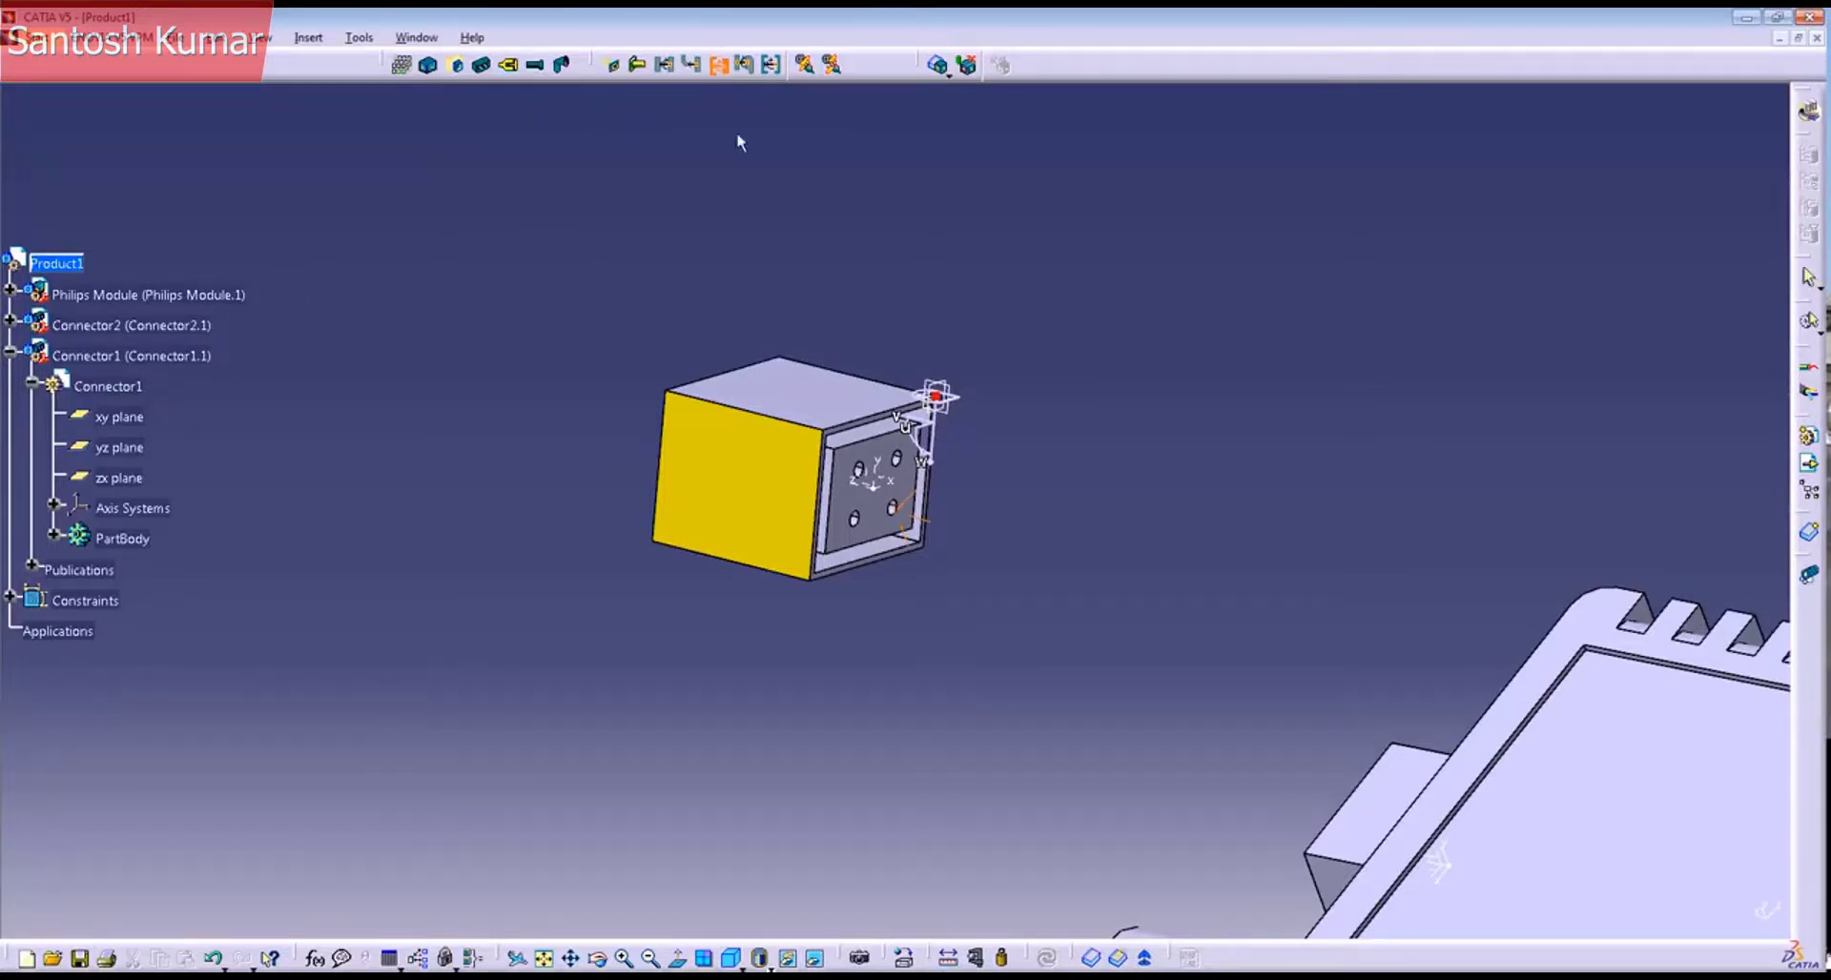
{"action": "left_click", "coordinate": [784, 368]}
{"action": "middle_click_drag", "start_coordinate": [1012, 556], "coordinate": [1013, 493], "text": "ctrl"}
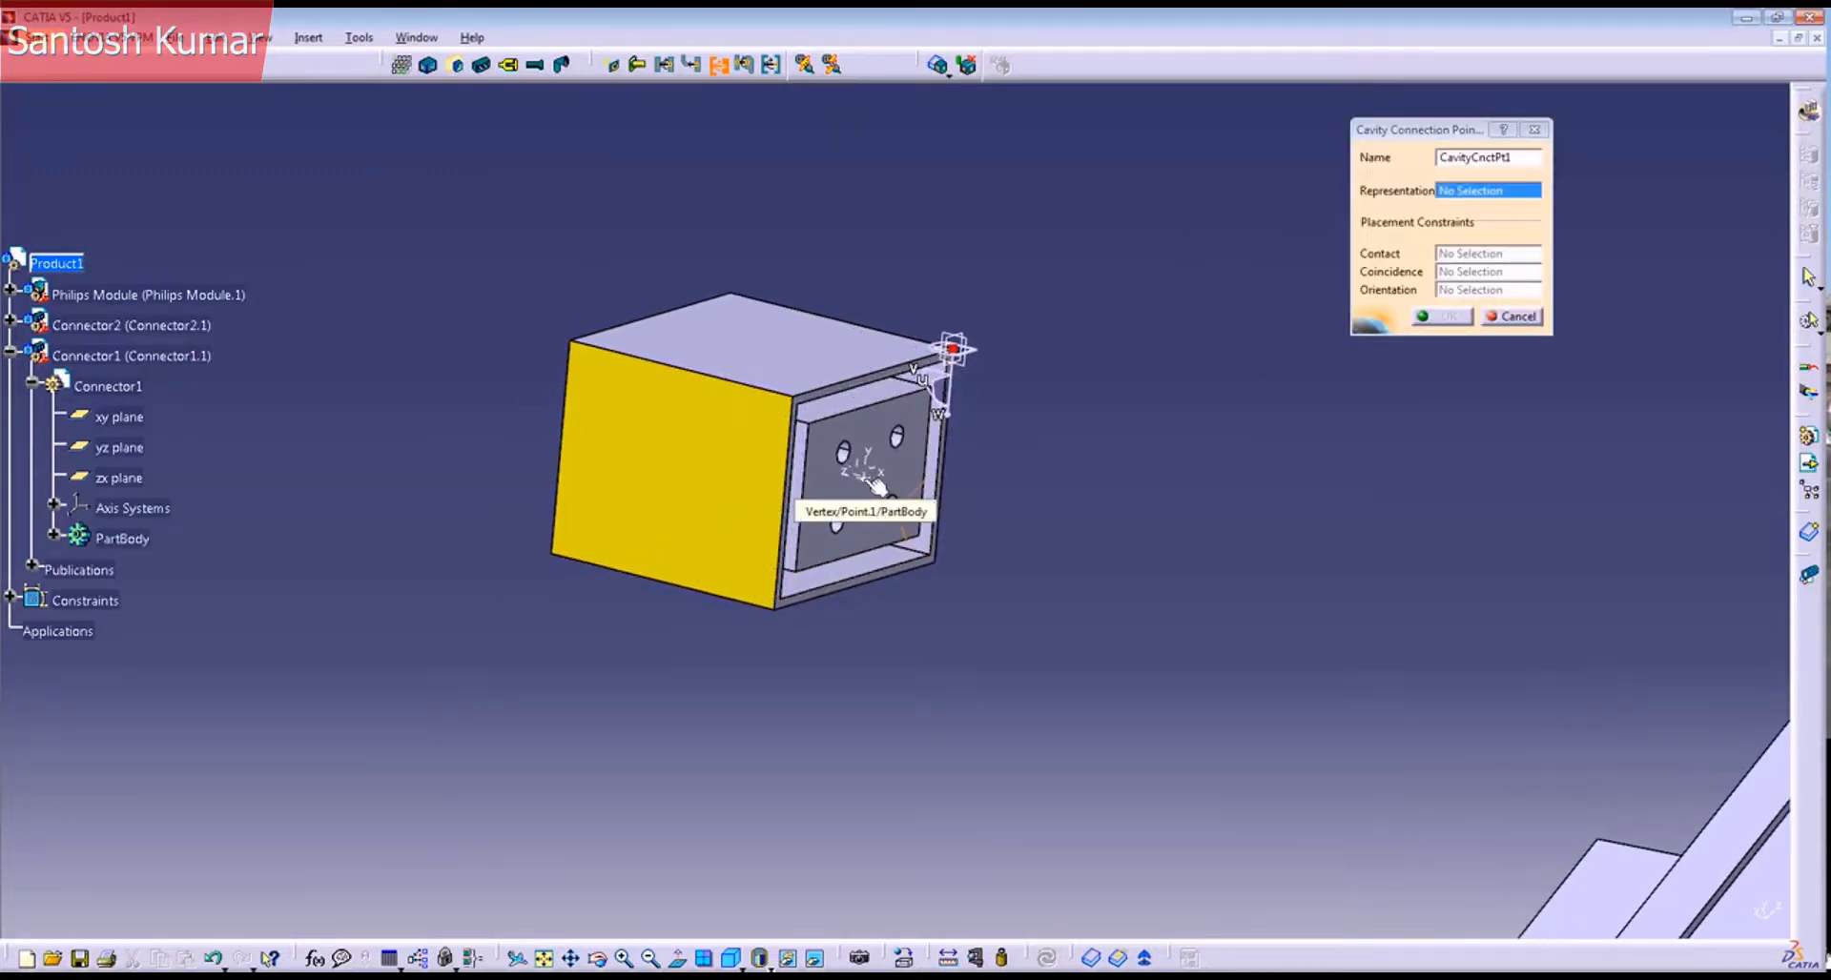
{"action": "left_click", "coordinate": [876, 487]}
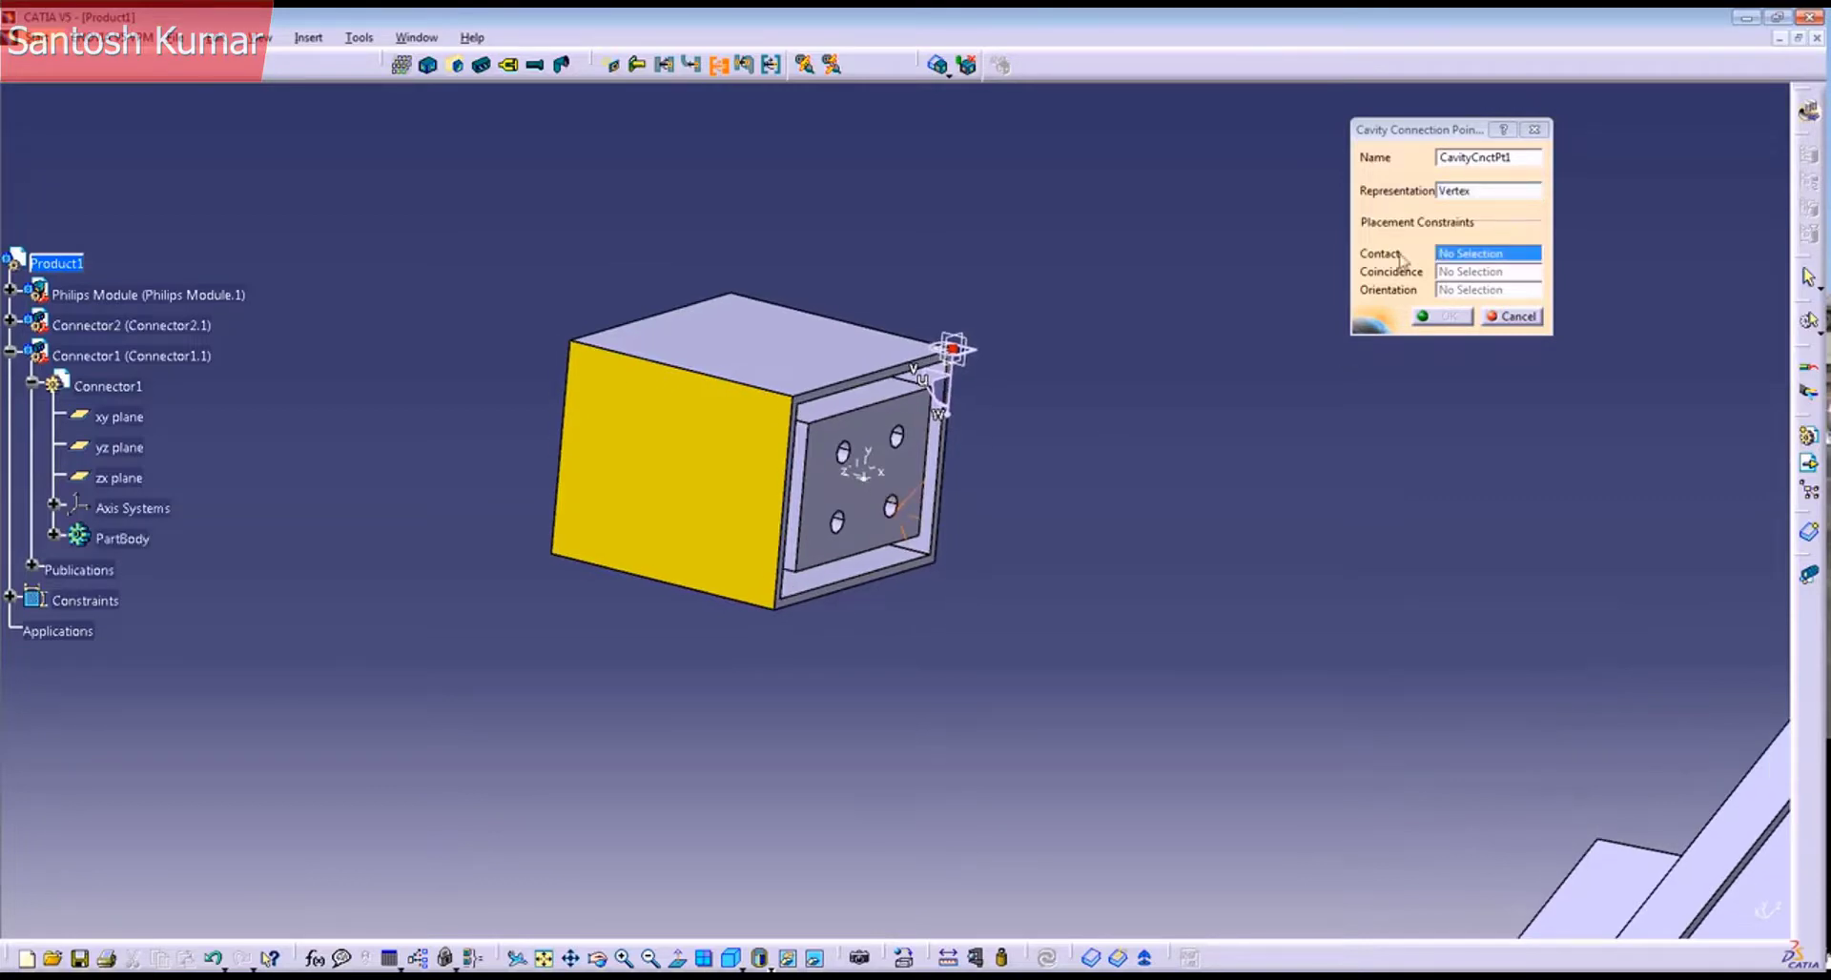
{"action": "left_click", "coordinate": [1443, 197]}
{"action": "left_click", "coordinate": [866, 505]}
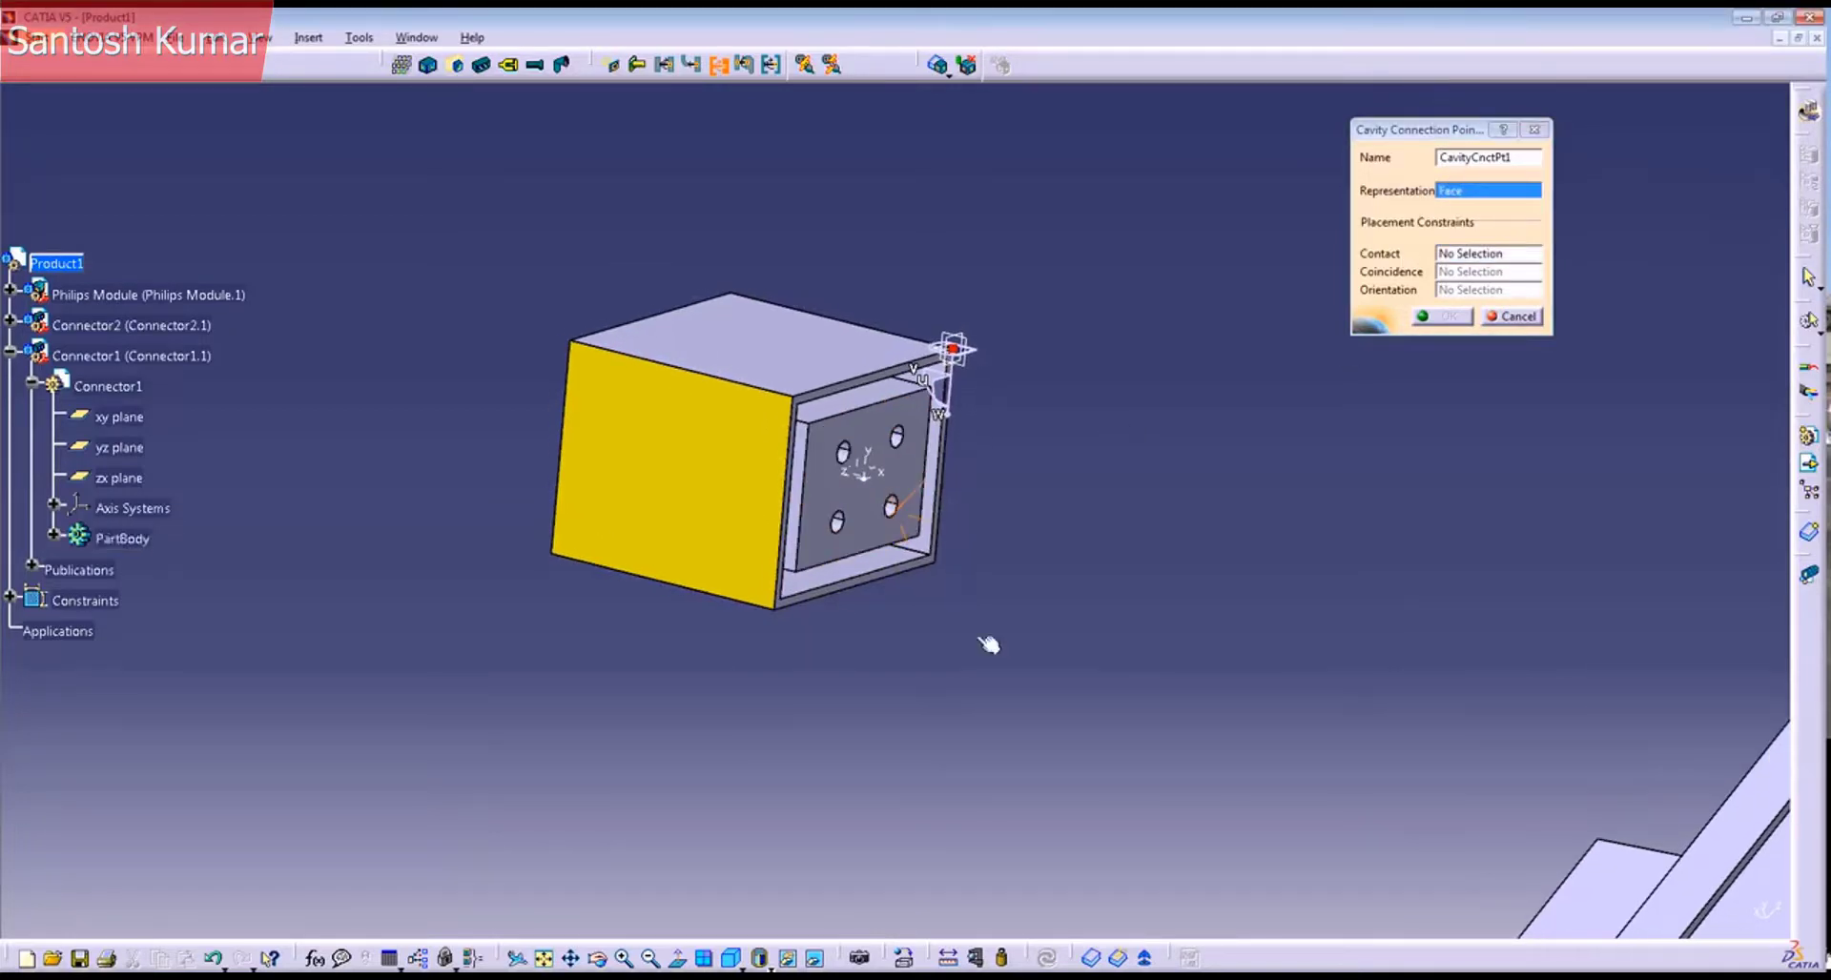
{"action": "middle_click_drag", "start_coordinate": [1040, 758], "coordinate": [1077, 668]}
Step: Set the connection point's contact to the centre vertex, coincidence to the X axis and orientation to the Z axis, and create it
{"action": "left_click", "coordinate": [1503, 257]}
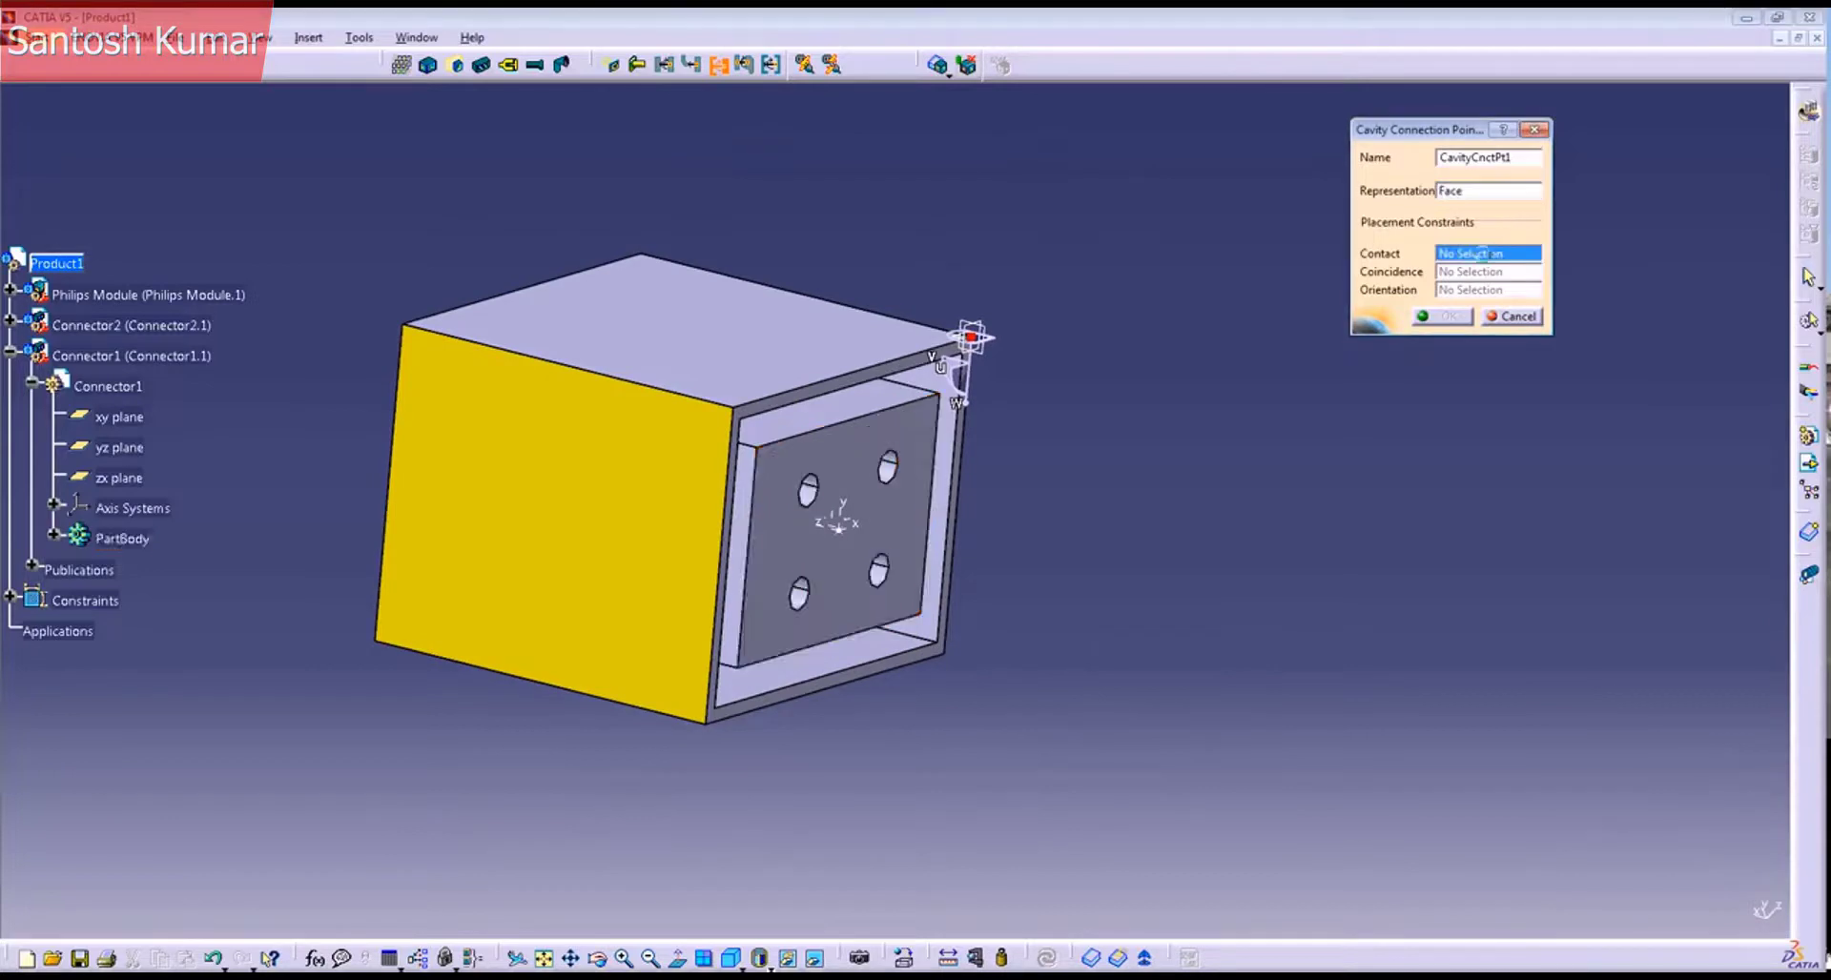
{"action": "left_click", "coordinate": [844, 532]}
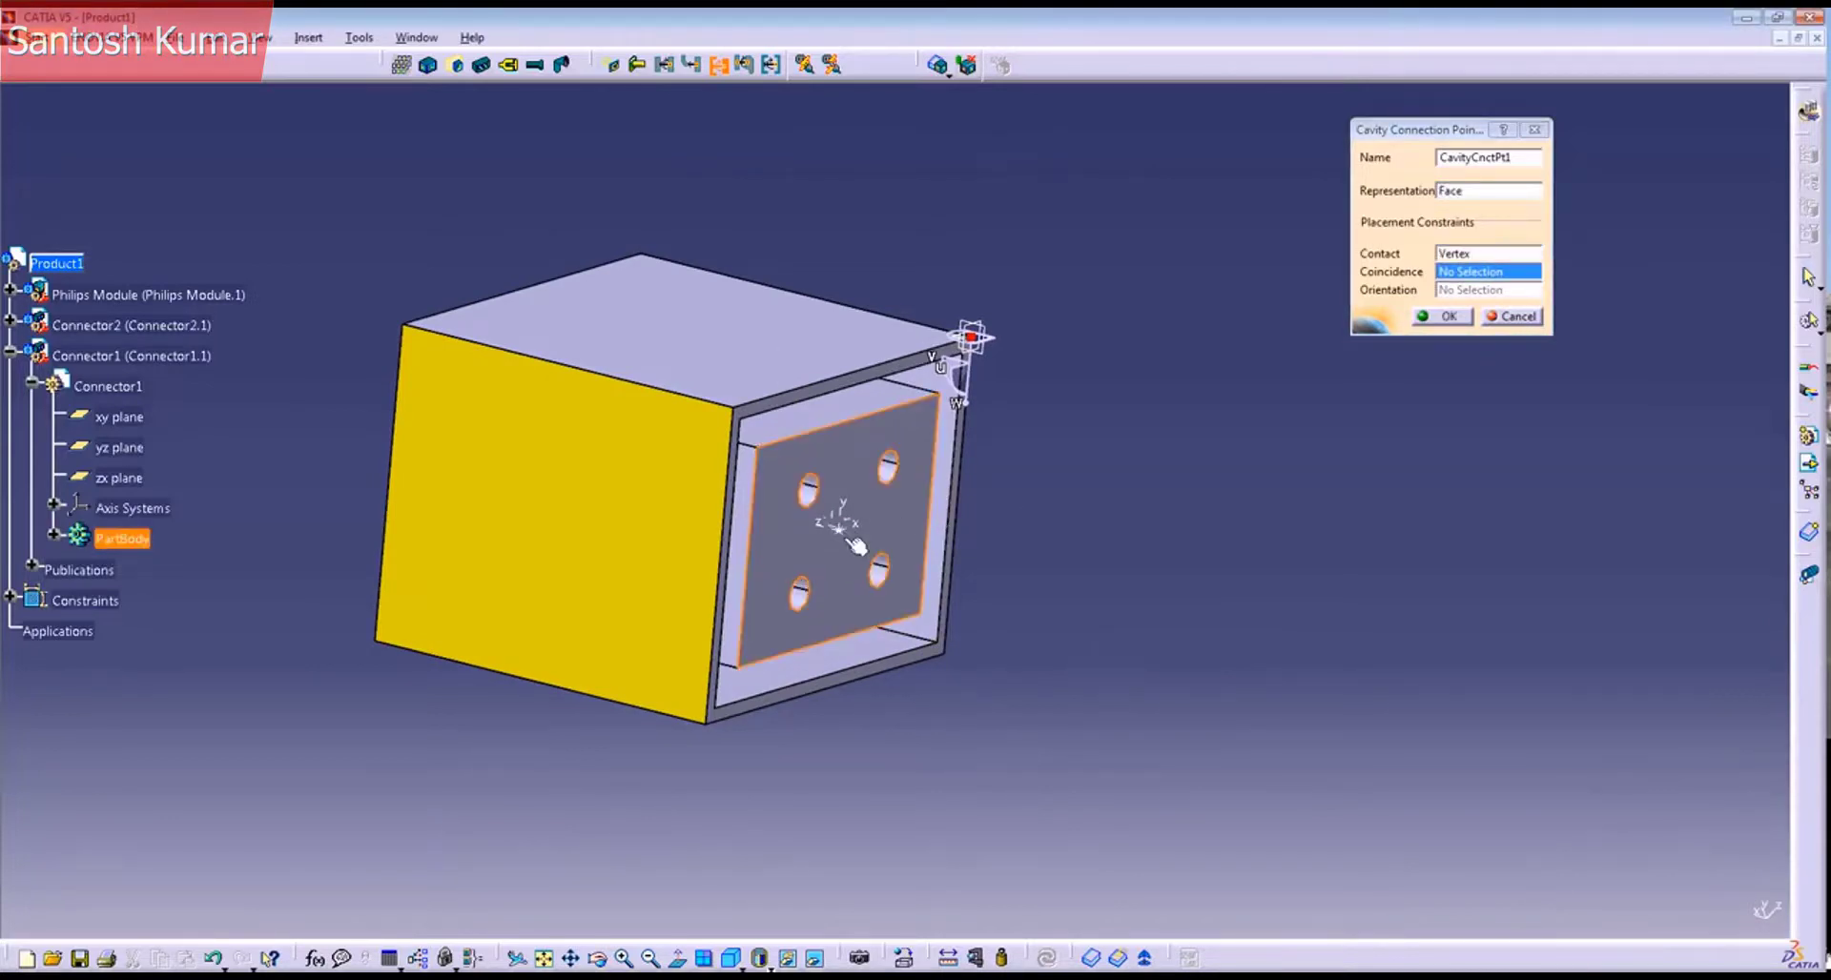
{"action": "middle_click_drag", "start_coordinate": [987, 641], "coordinate": [992, 652]}
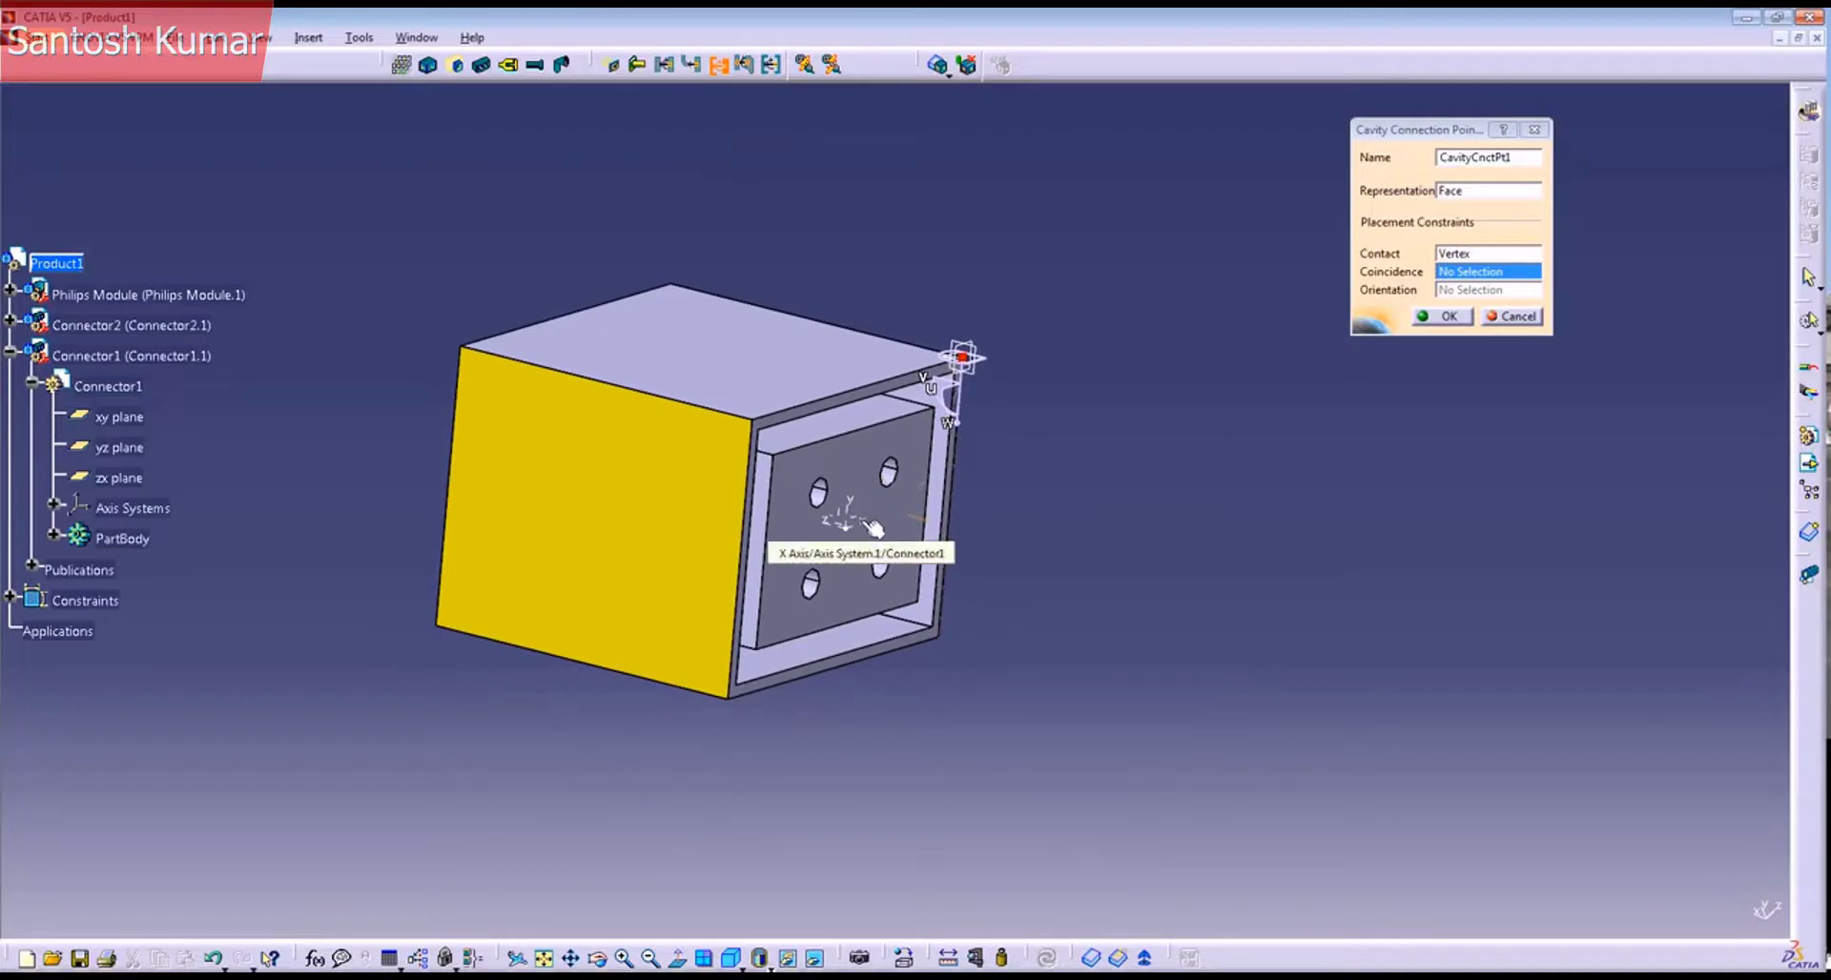
{"action": "left_click", "coordinate": [871, 526]}
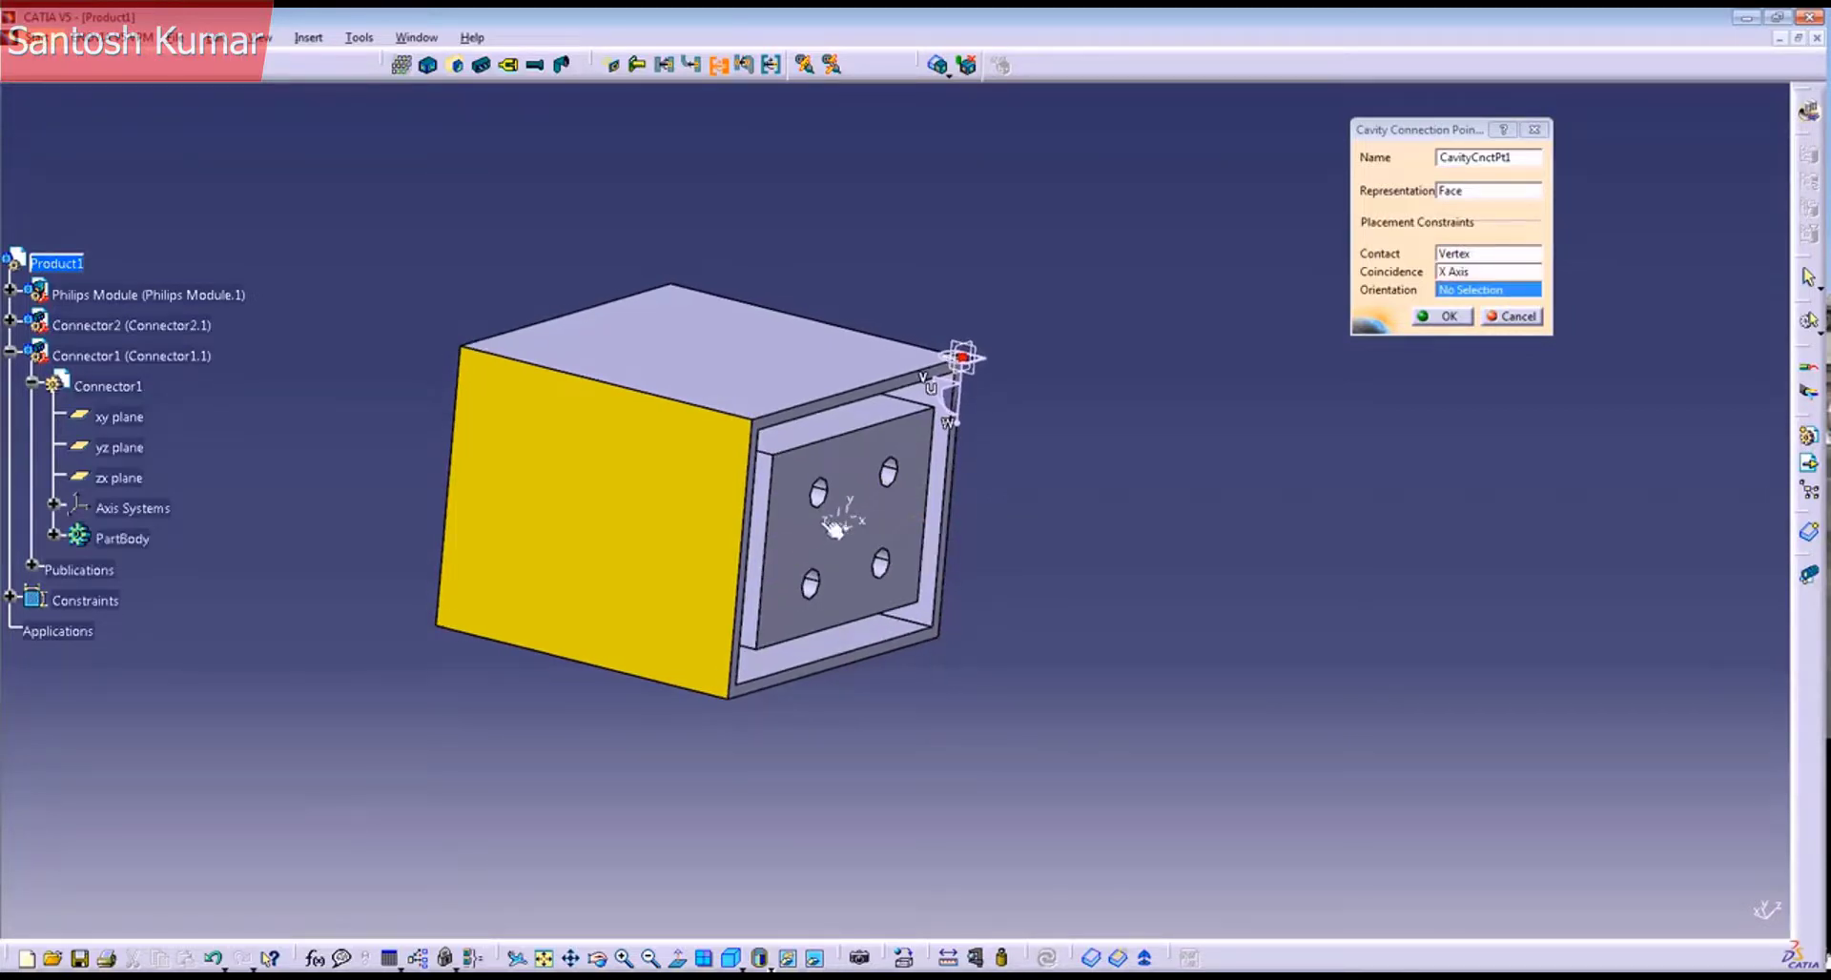
{"action": "left_click", "coordinate": [840, 528]}
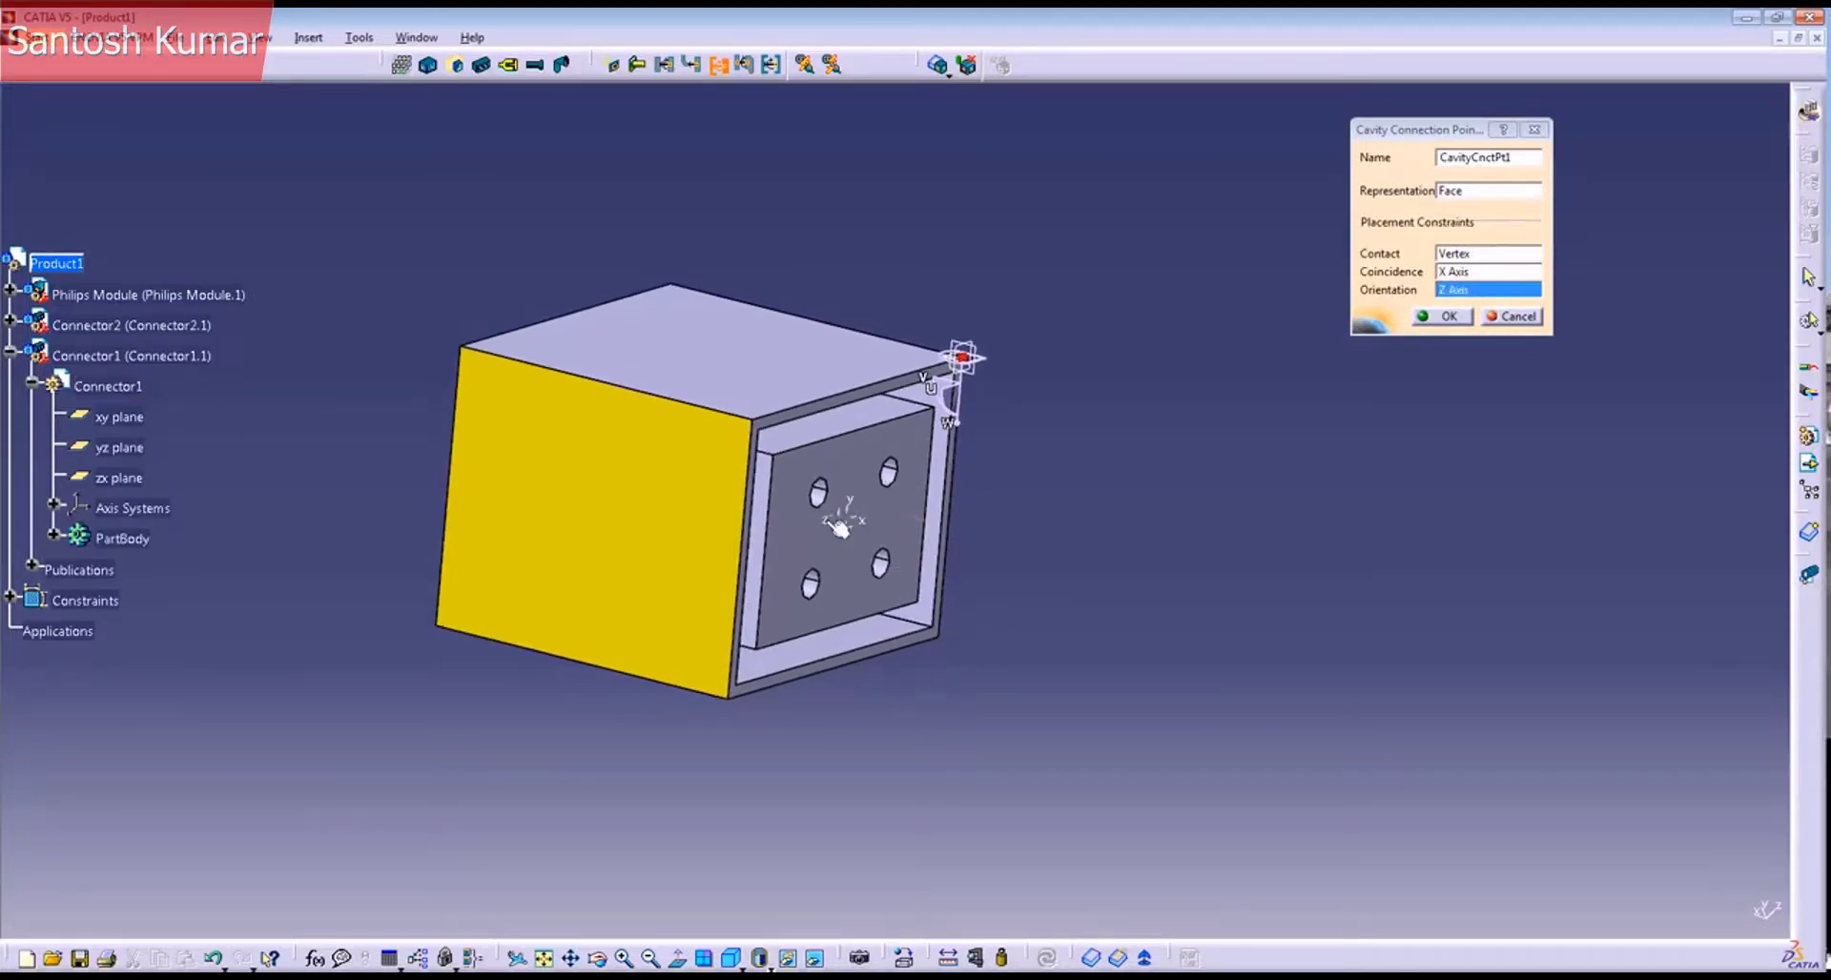
{"action": "left_click", "coordinate": [1450, 316]}
Step: Connect the rectangular connector to the Philips Module's rectangular cavity
{"action": "middle_click_drag", "start_coordinate": [1112, 626], "coordinate": [1039, 538]}
{"action": "middle_click_drag", "start_coordinate": [950, 122], "coordinate": [767, 155]}
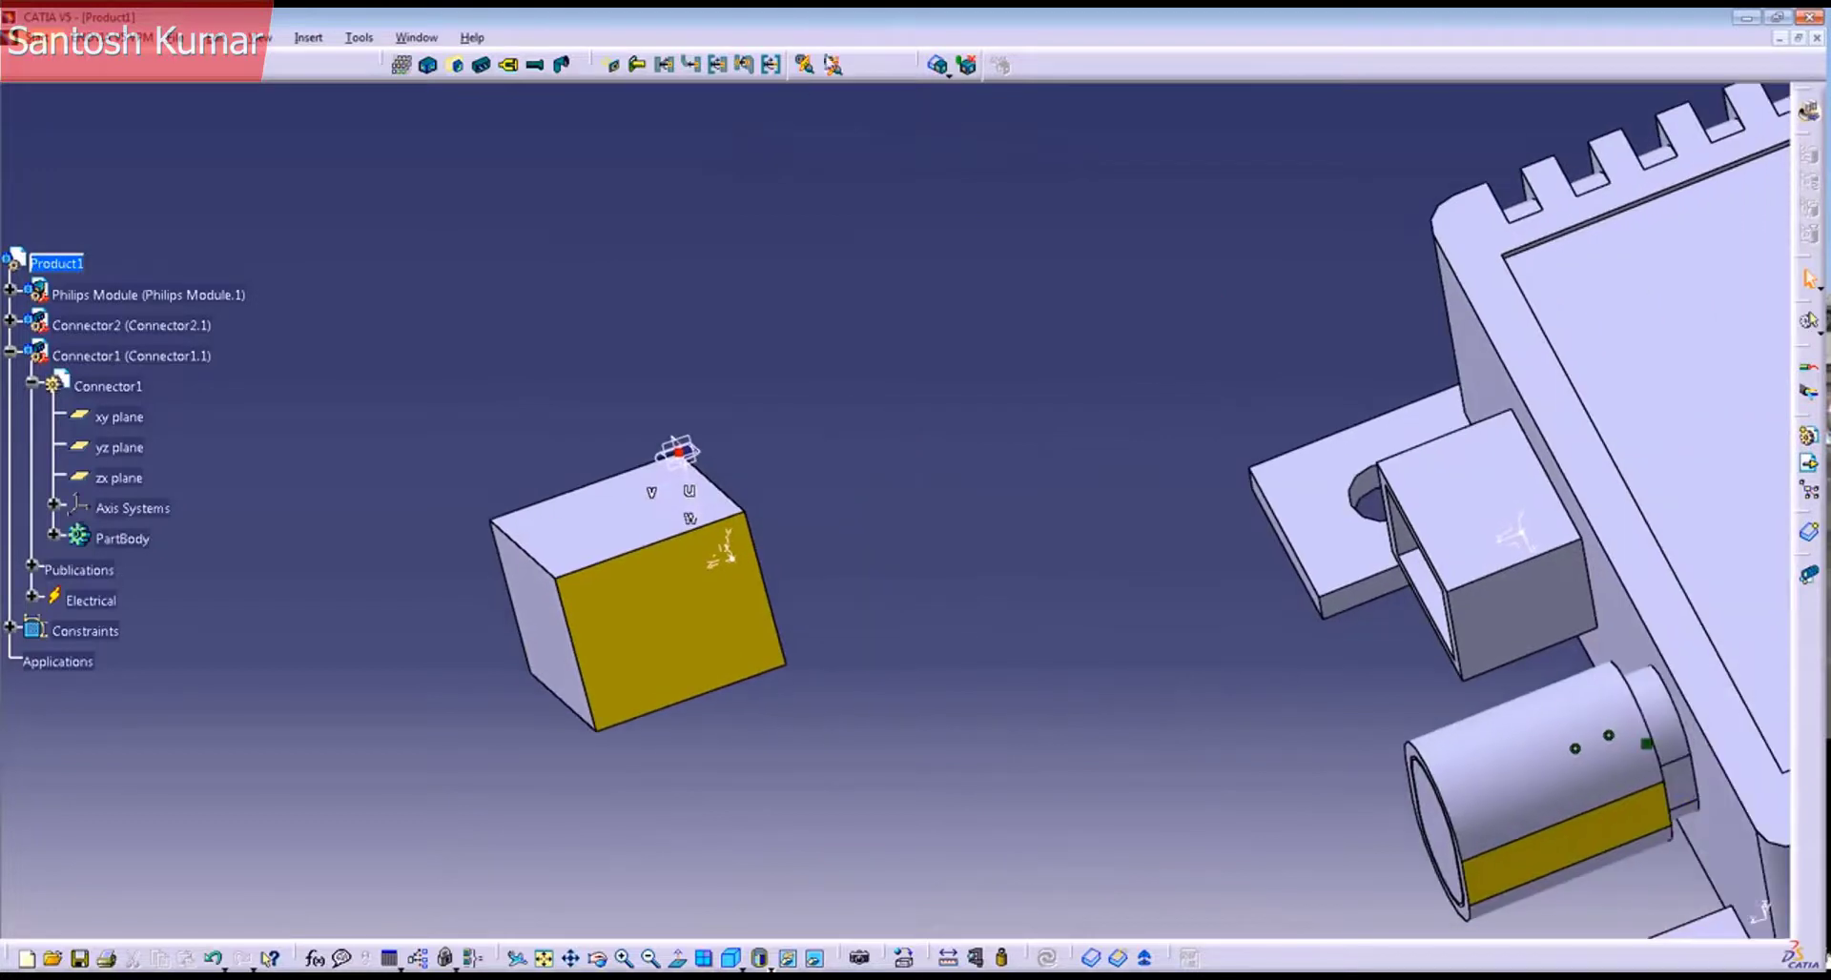
{"action": "left_click", "coordinate": [807, 66]}
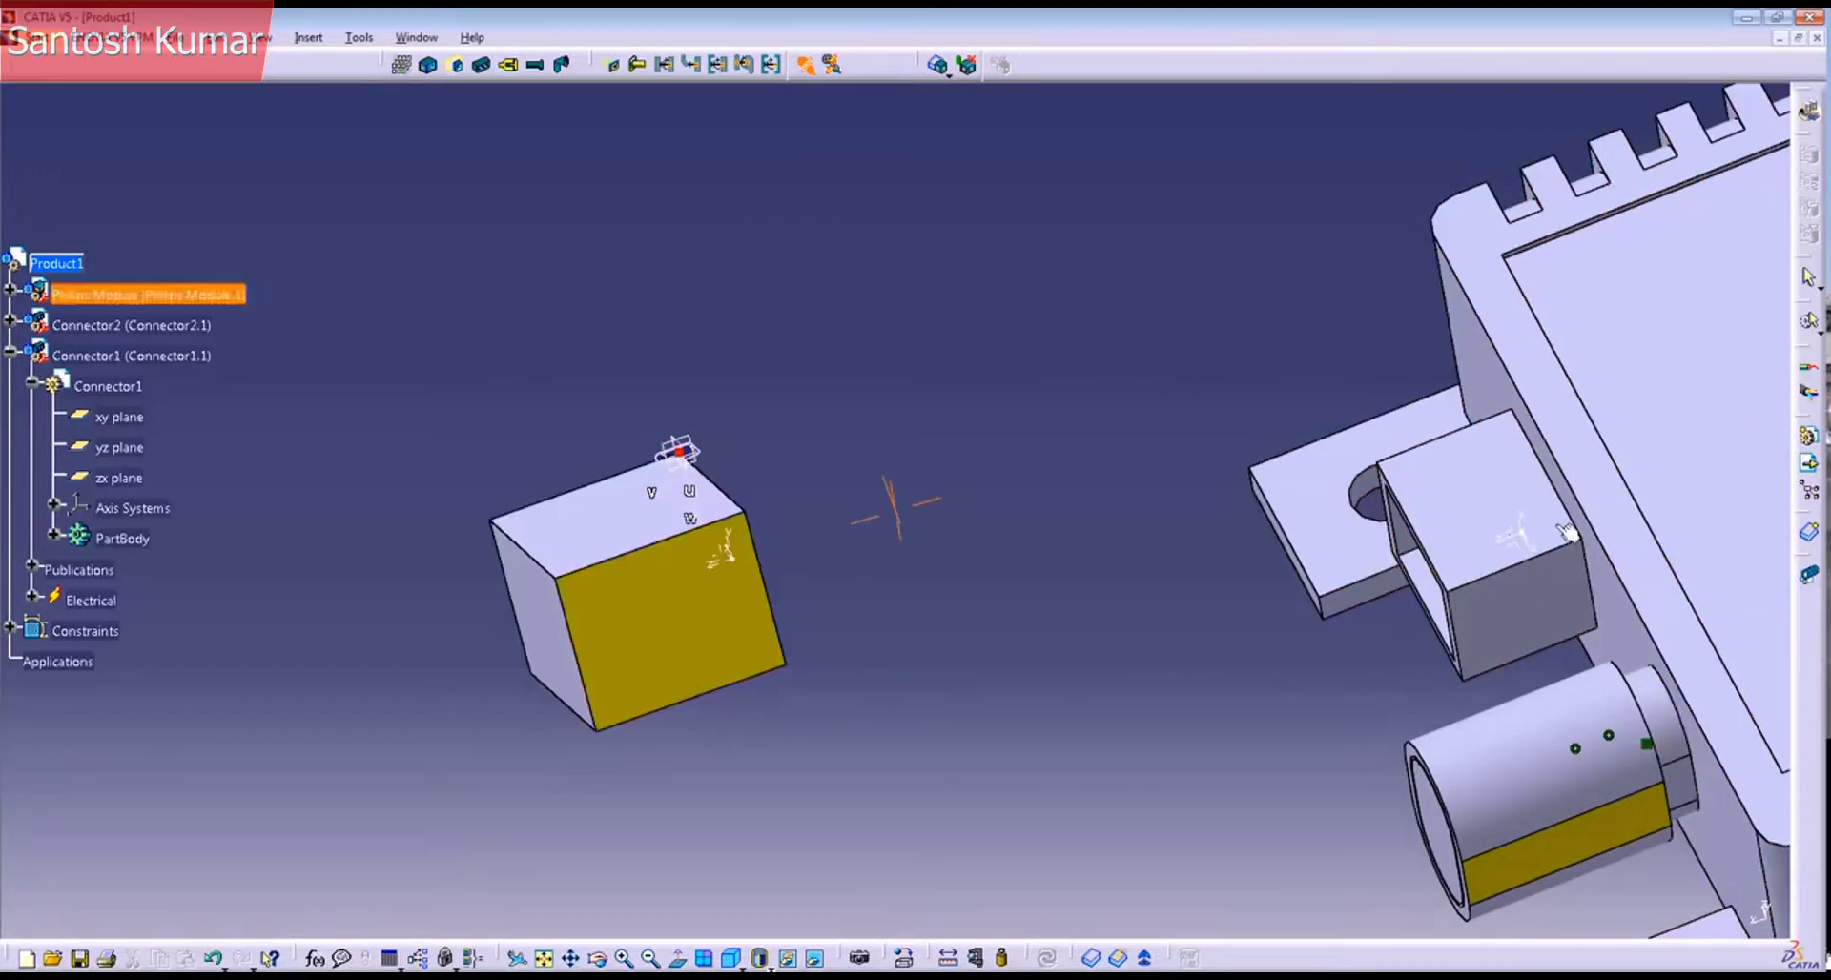
{"action": "left_click", "coordinate": [1450, 562]}
{"action": "middle_click_drag", "start_coordinate": [1450, 563], "coordinate": [1228, 503]}
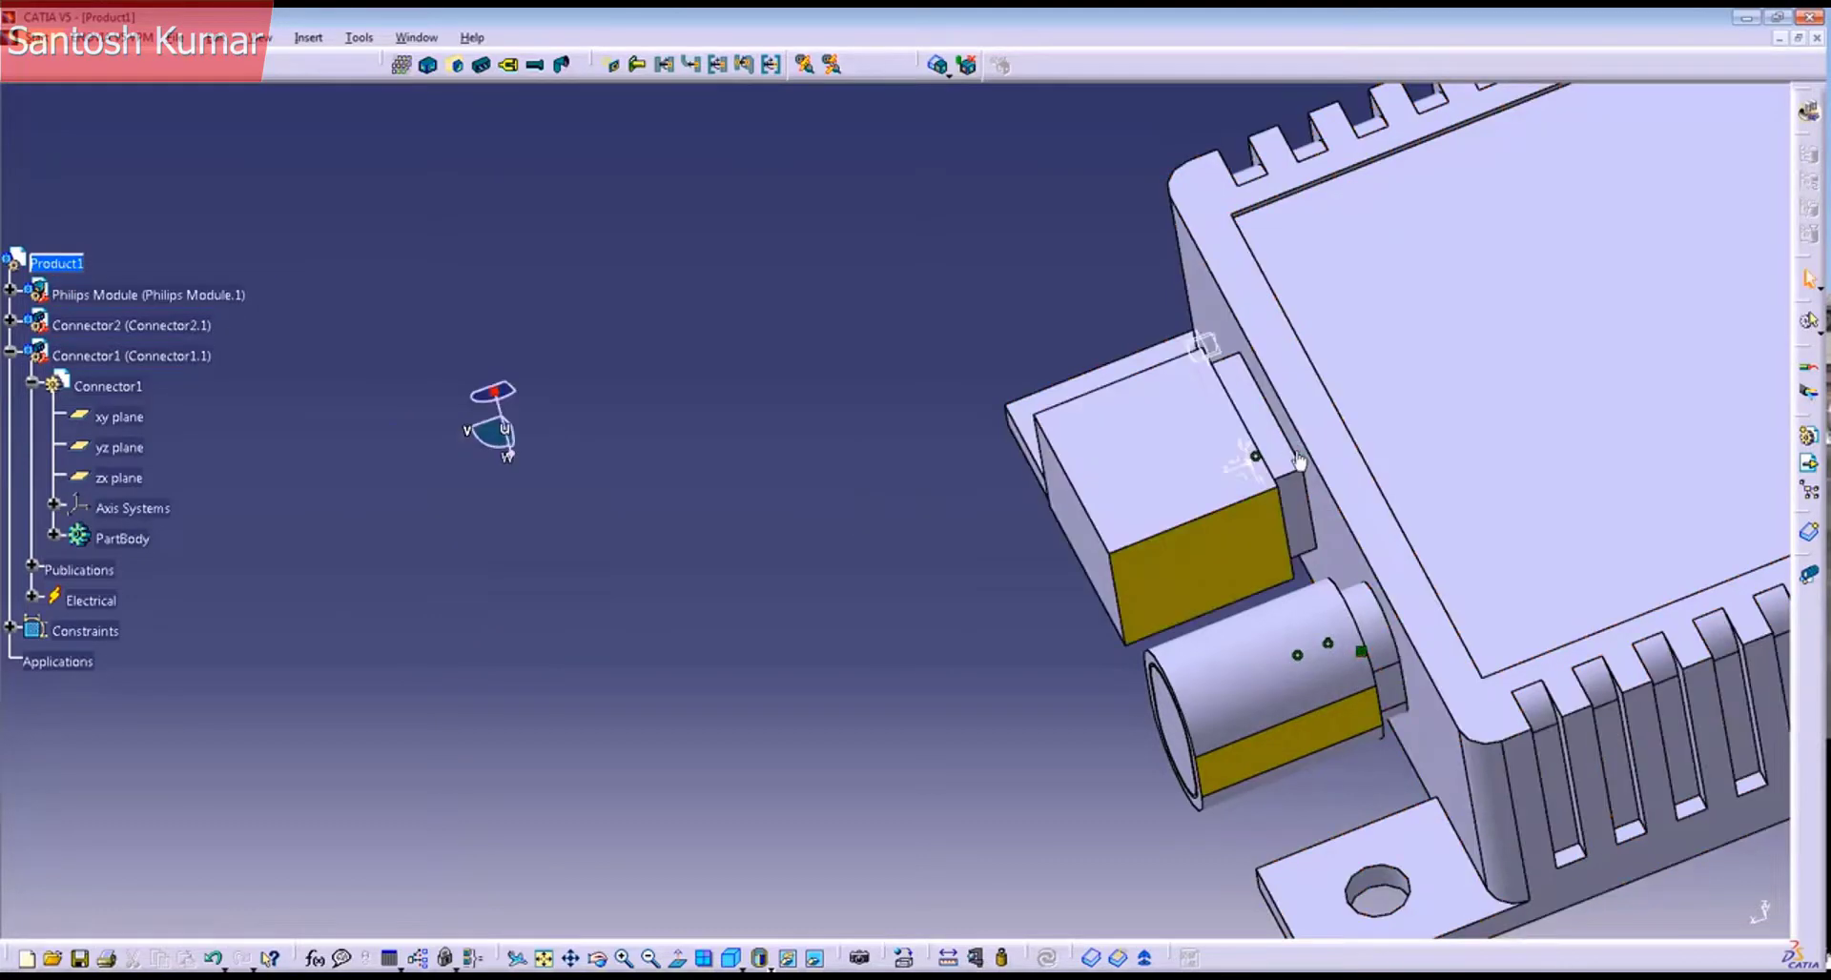
{"action": "left_click", "coordinate": [1290, 454]}
{"action": "middle_click_drag", "start_coordinate": [1064, 542], "coordinate": [901, 658]}
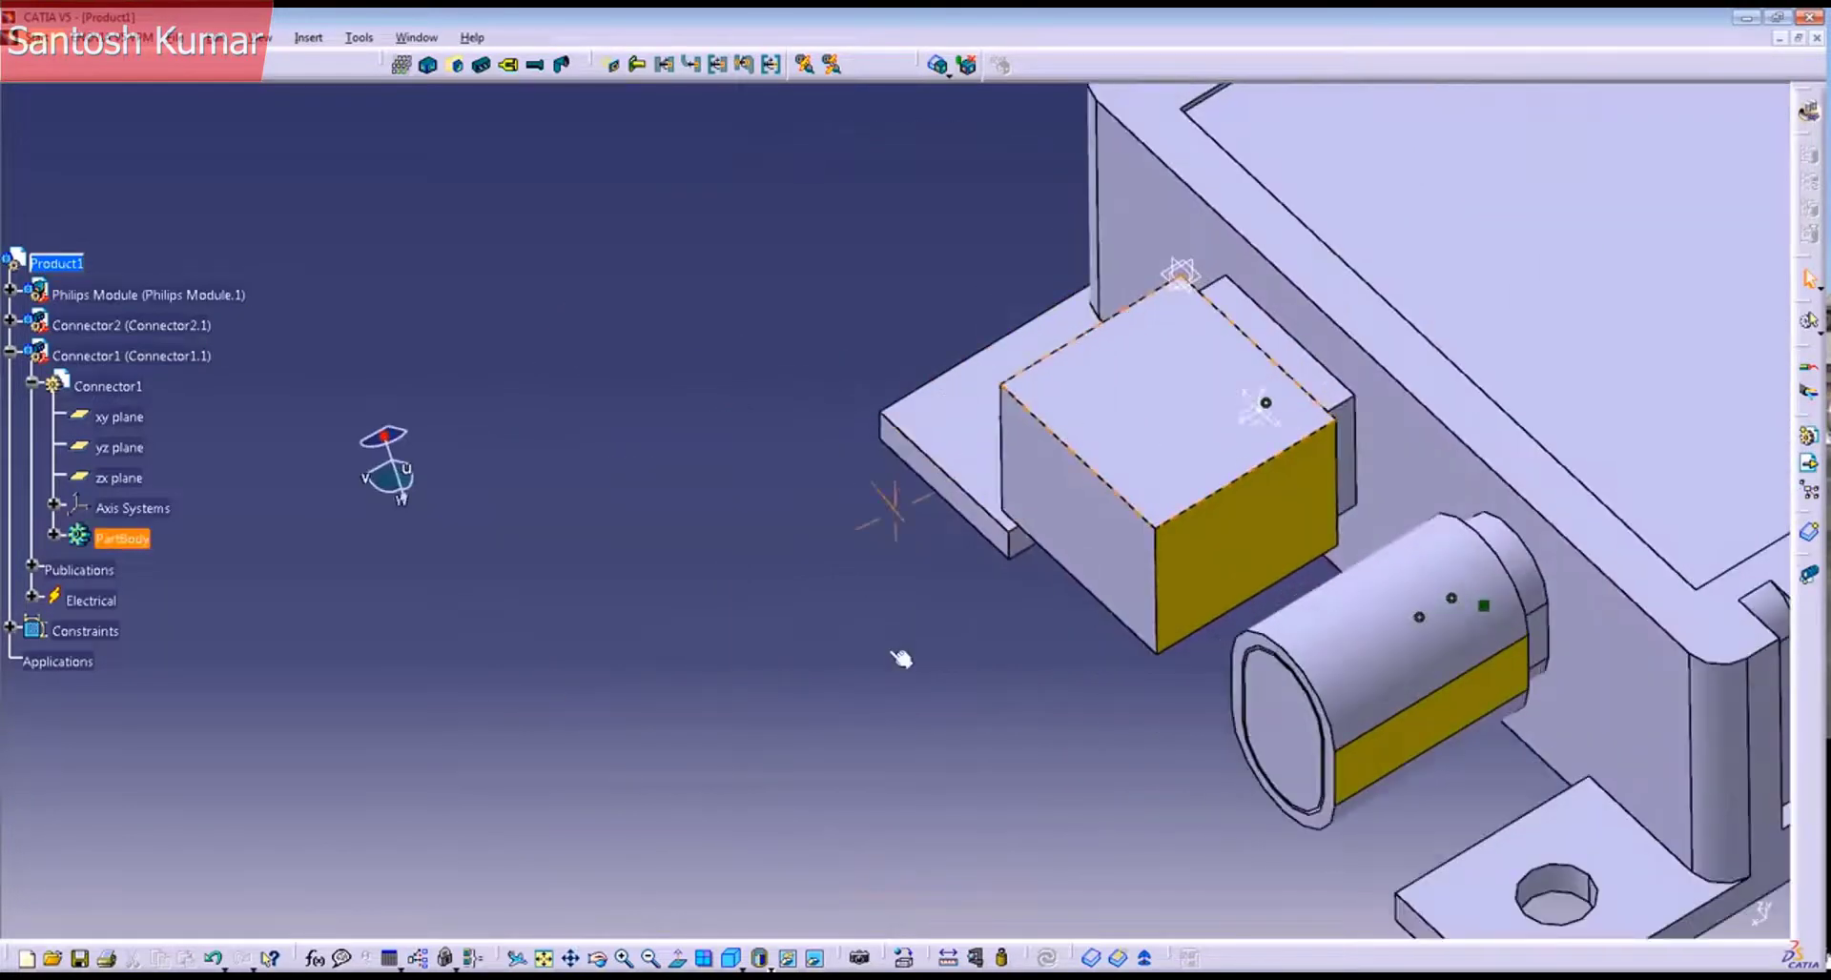
Step: Make Connector1 semi-transparent through its graphic properties so the pins inside can be seen
{"action": "middle_click_drag", "start_coordinate": [1095, 530], "coordinate": [1129, 510]}
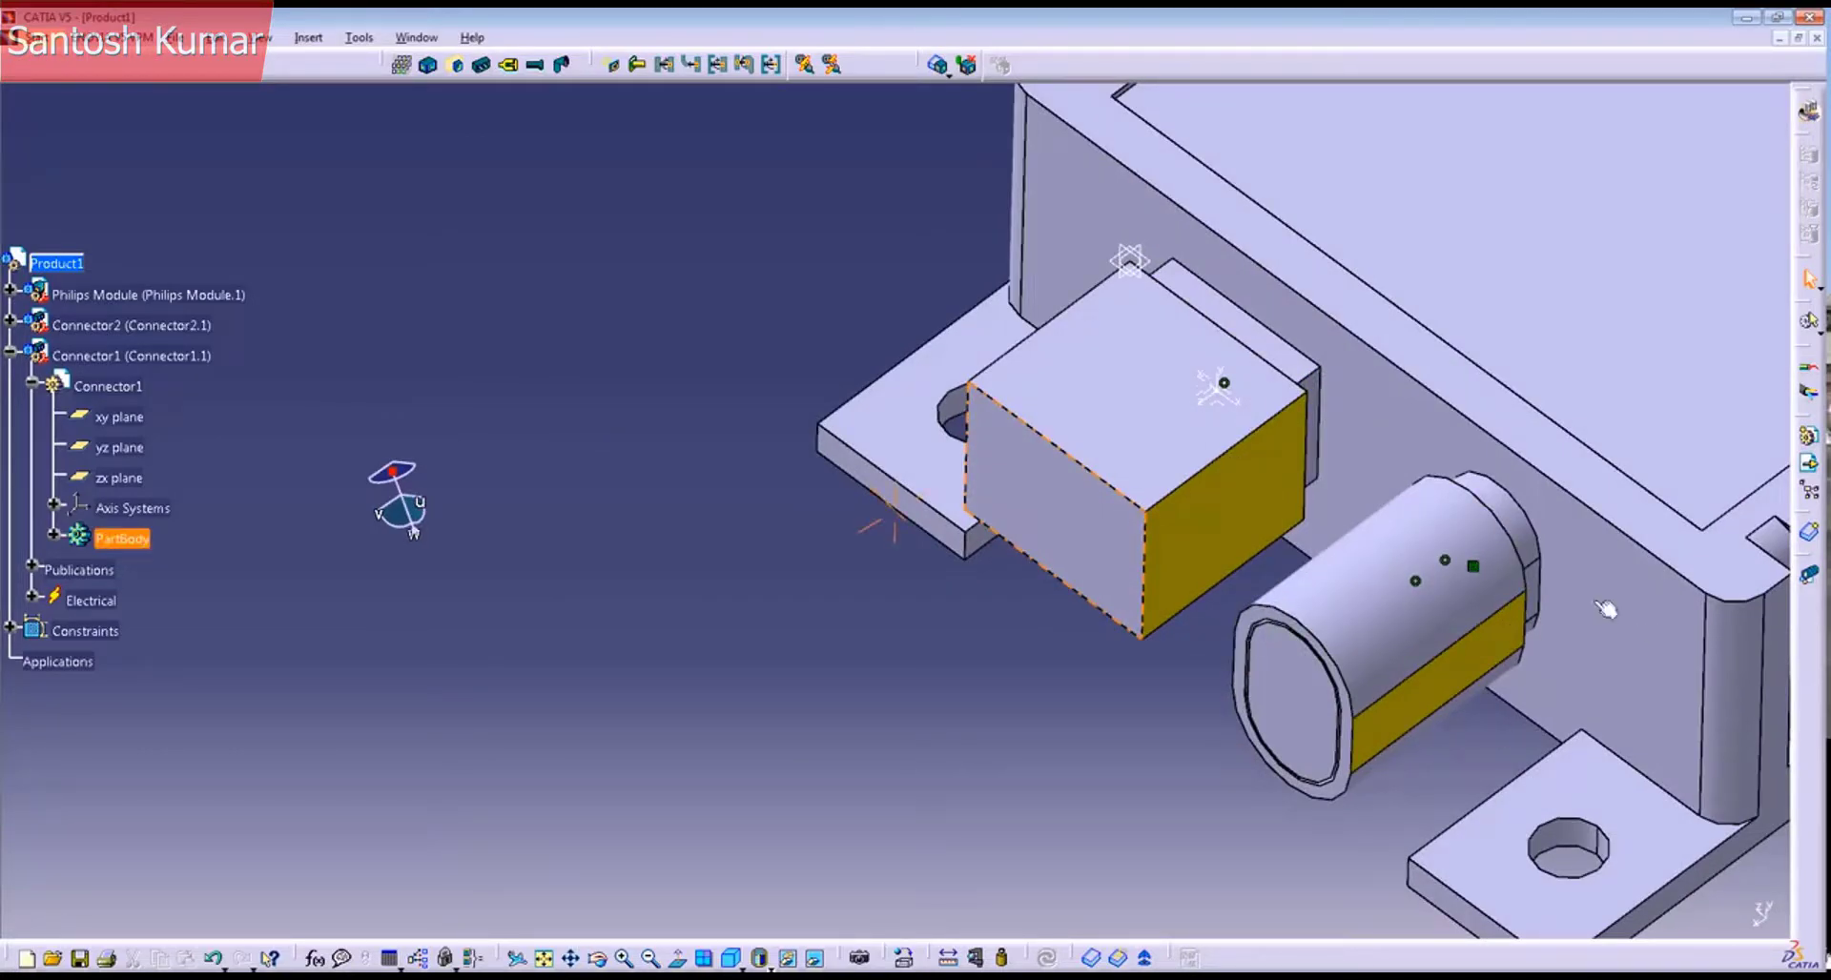
{"action": "middle_click_drag", "start_coordinate": [1153, 578], "coordinate": [798, 495]}
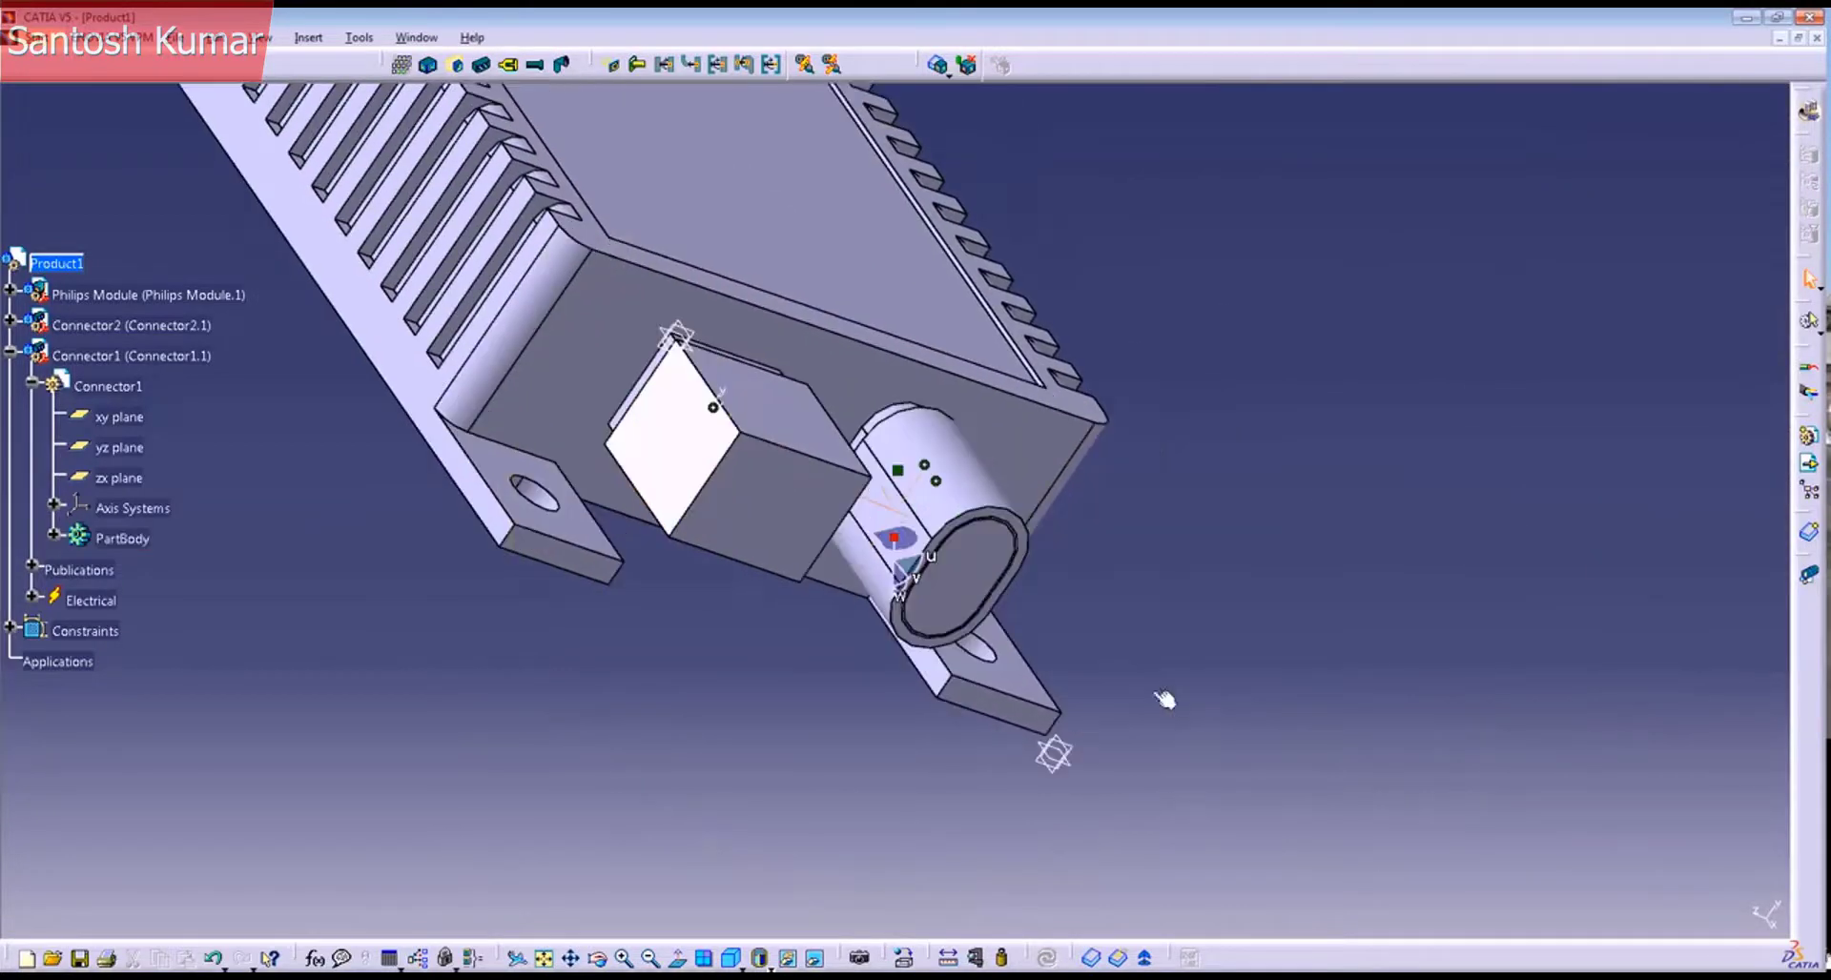
{"action": "middle_click_drag", "start_coordinate": [1164, 700], "coordinate": [918, 571]}
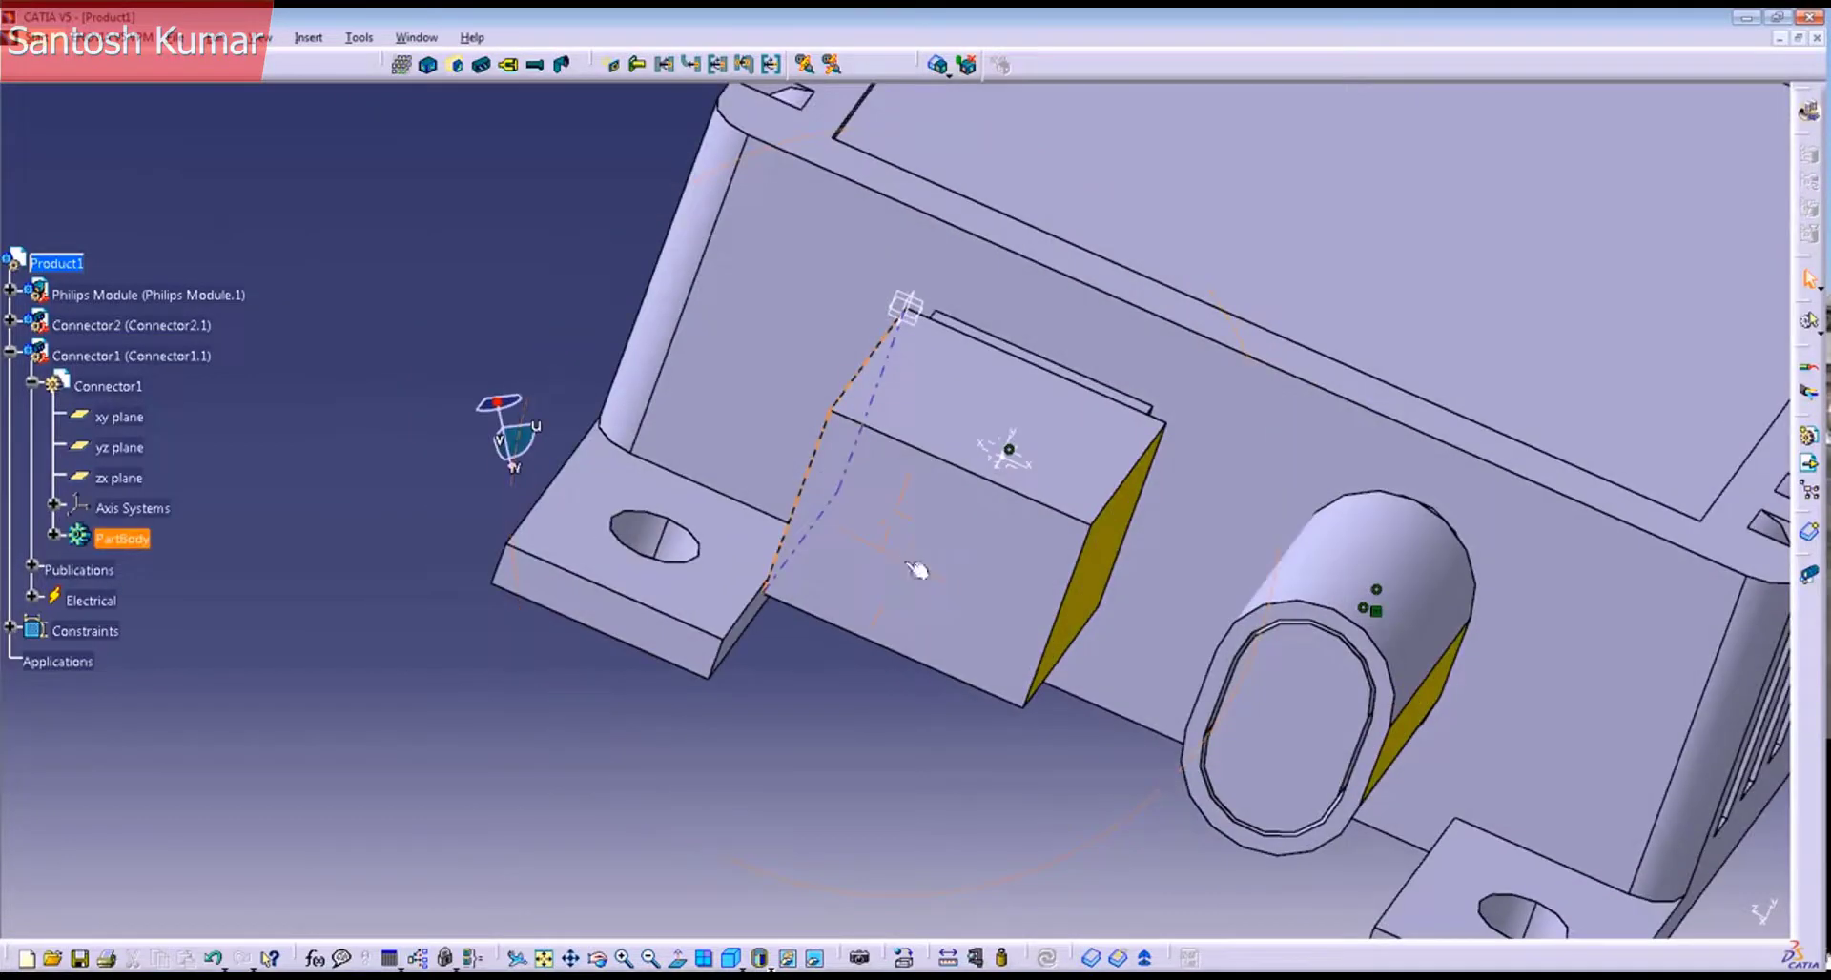
{"action": "right_click", "coordinate": [72, 357]}
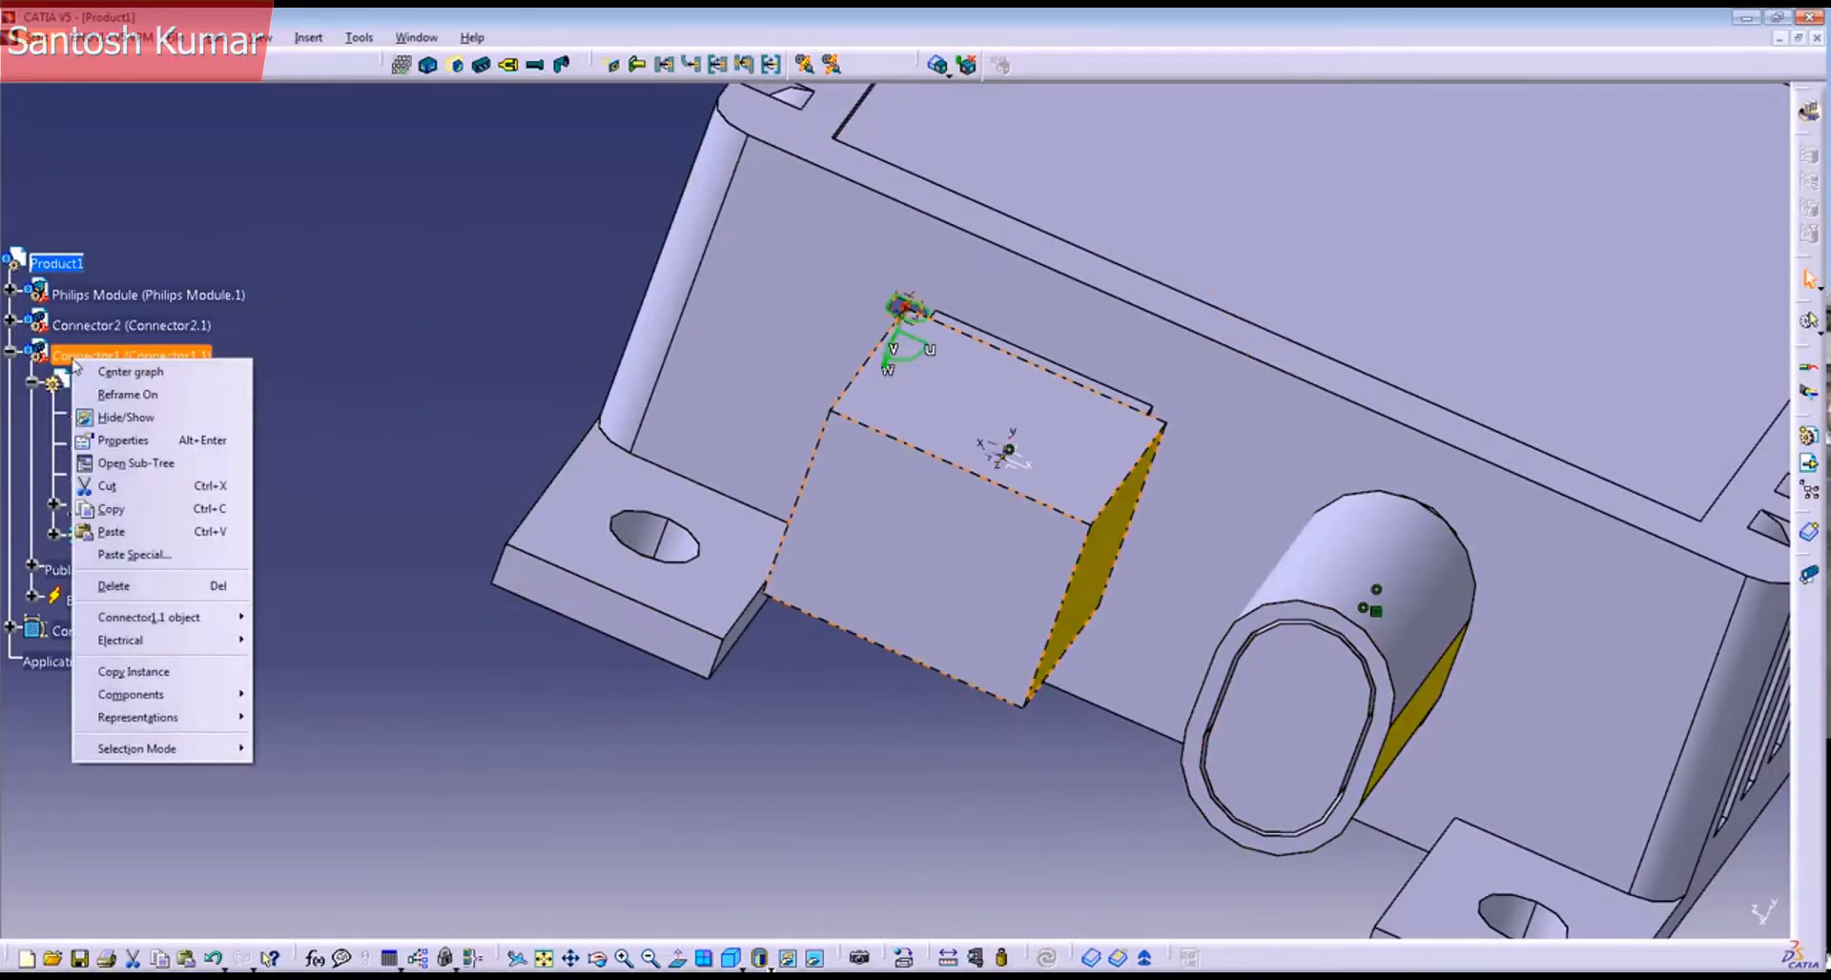
{"action": "left_click", "coordinate": [124, 441]}
{"action": "left_click_drag", "start_coordinate": [680, 200], "coordinate": [918, 222]}
{"action": "left_click", "coordinate": [916, 575]}
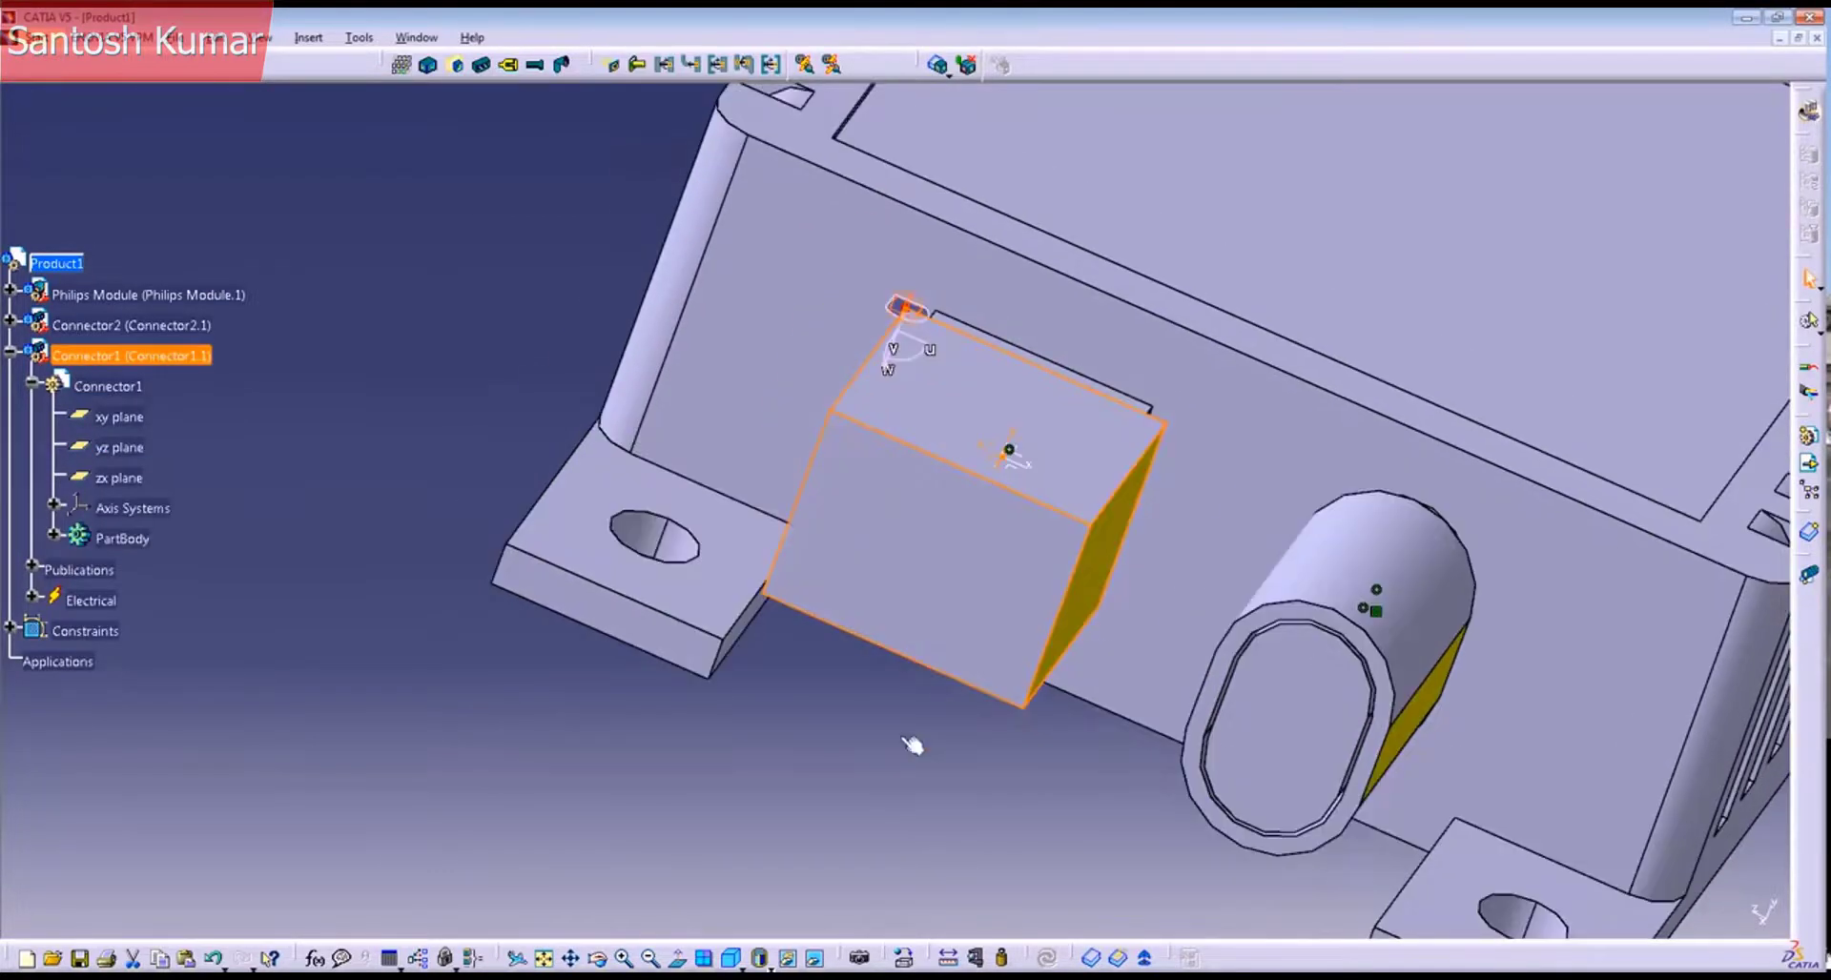
Step: Examine how the transparent rectangular connector's holes line up with the Philips Module's four pins
{"action": "middle_click_drag", "start_coordinate": [916, 744], "coordinate": [978, 477]}
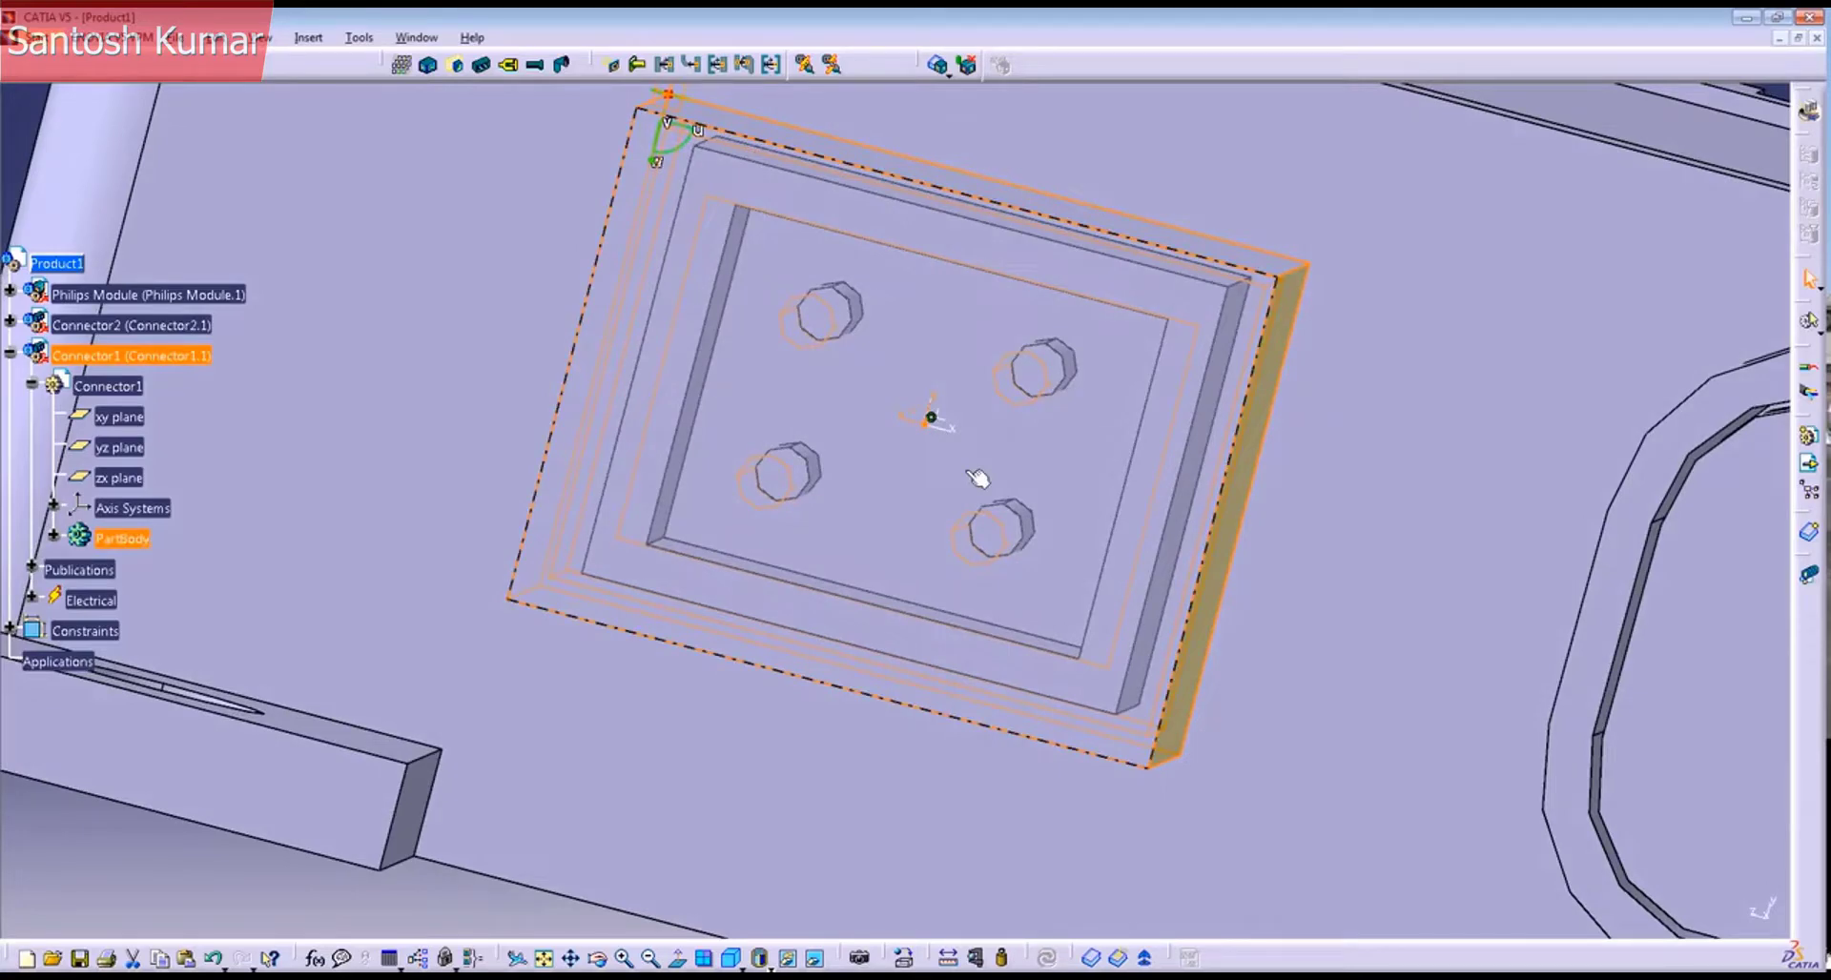
{"action": "middle_click_drag", "start_coordinate": [978, 477], "coordinate": [897, 584]}
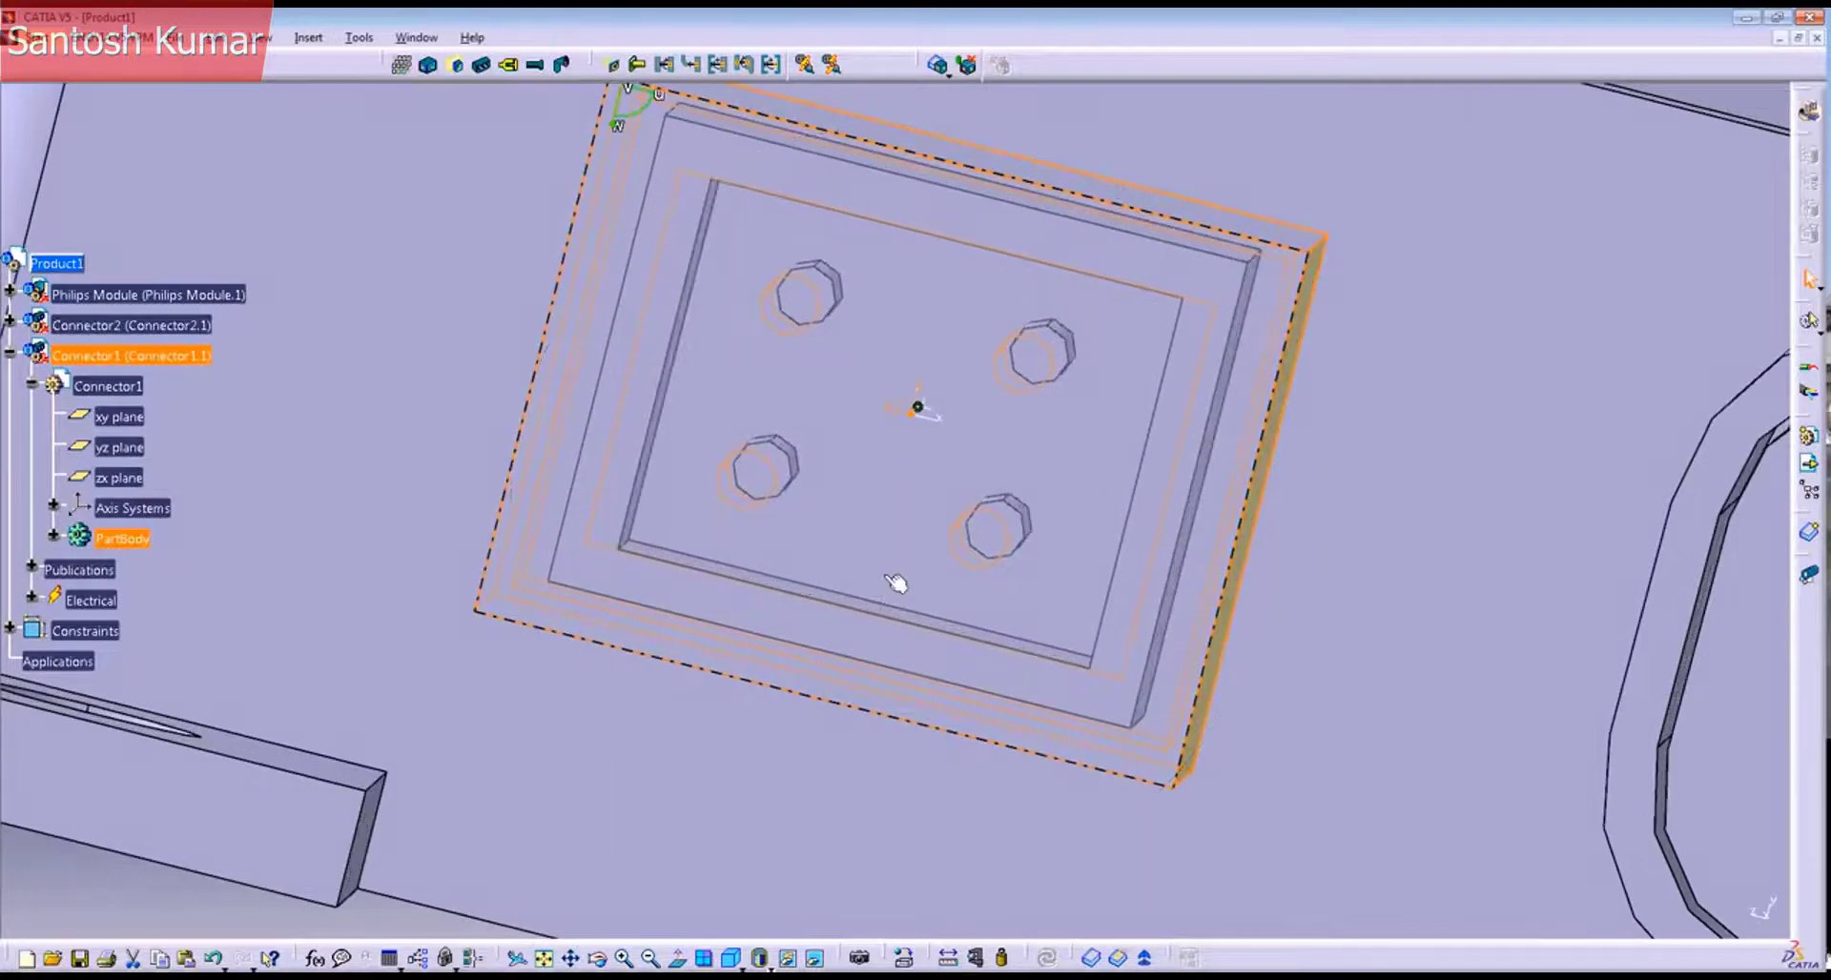
{"action": "middle_click_drag", "start_coordinate": [896, 515], "coordinate": [892, 515]}
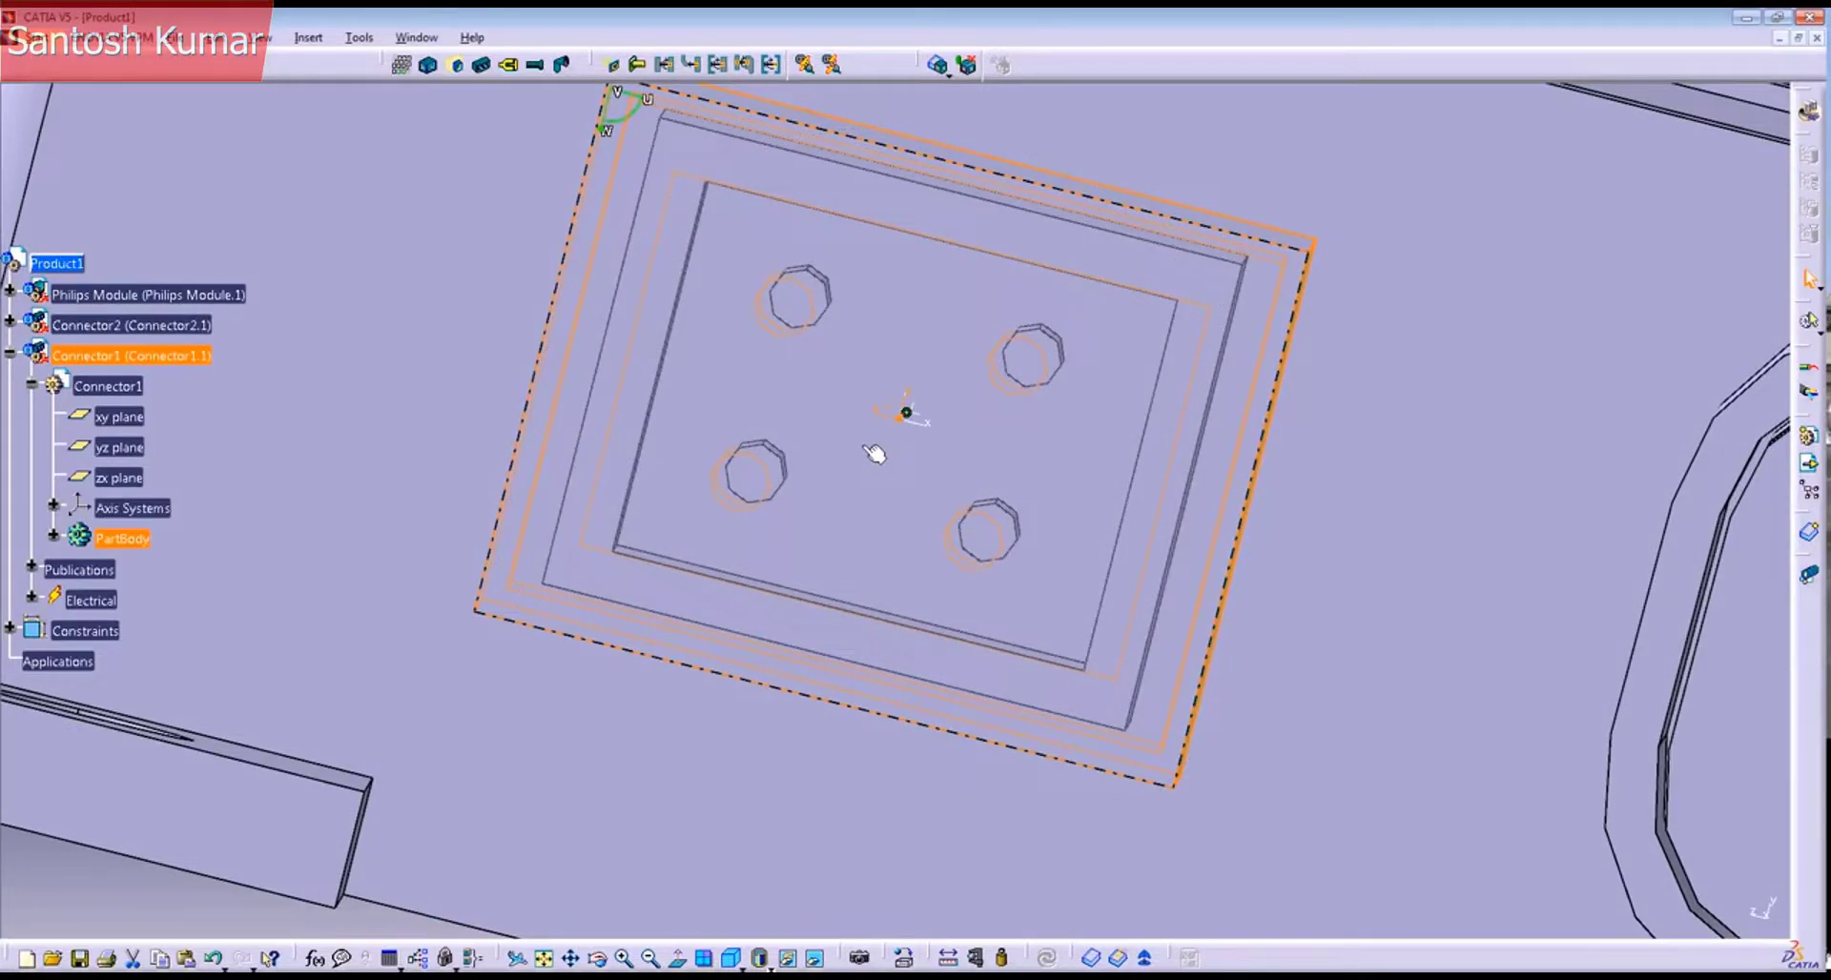
{"action": "middle_click_drag", "start_coordinate": [874, 453], "coordinate": [753, 397]}
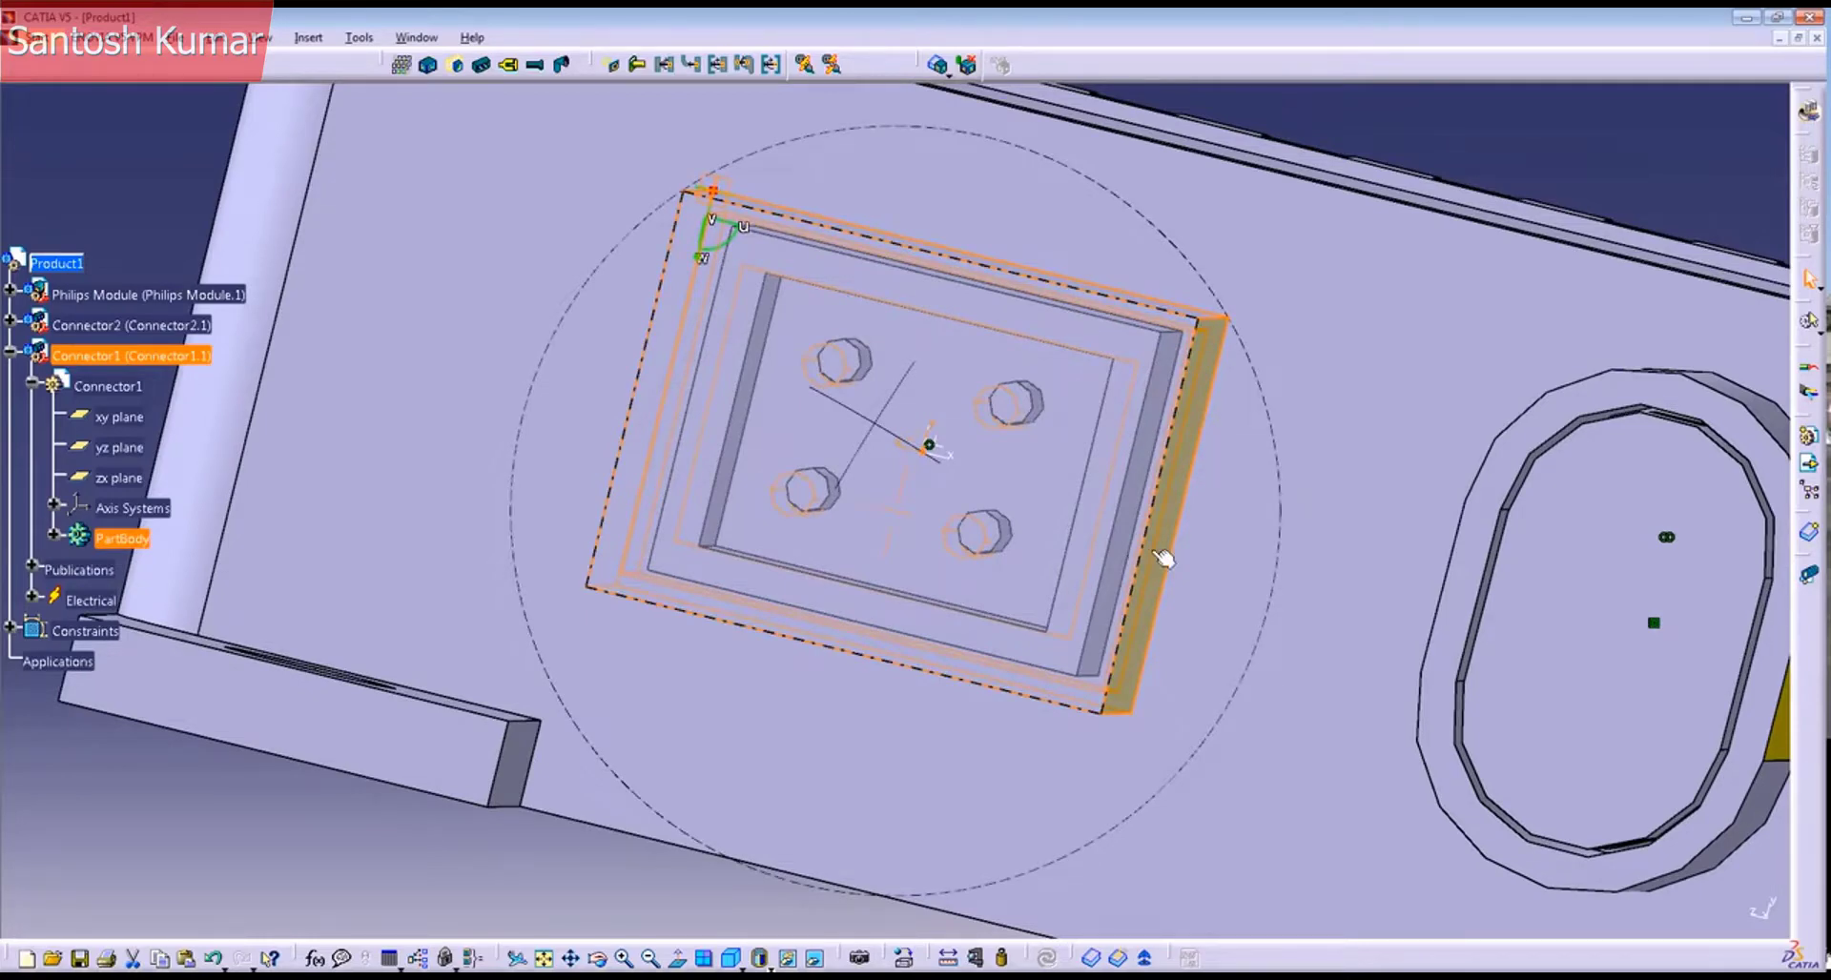
{"action": "middle_click_drag", "start_coordinate": [898, 541], "coordinate": [901, 538]}
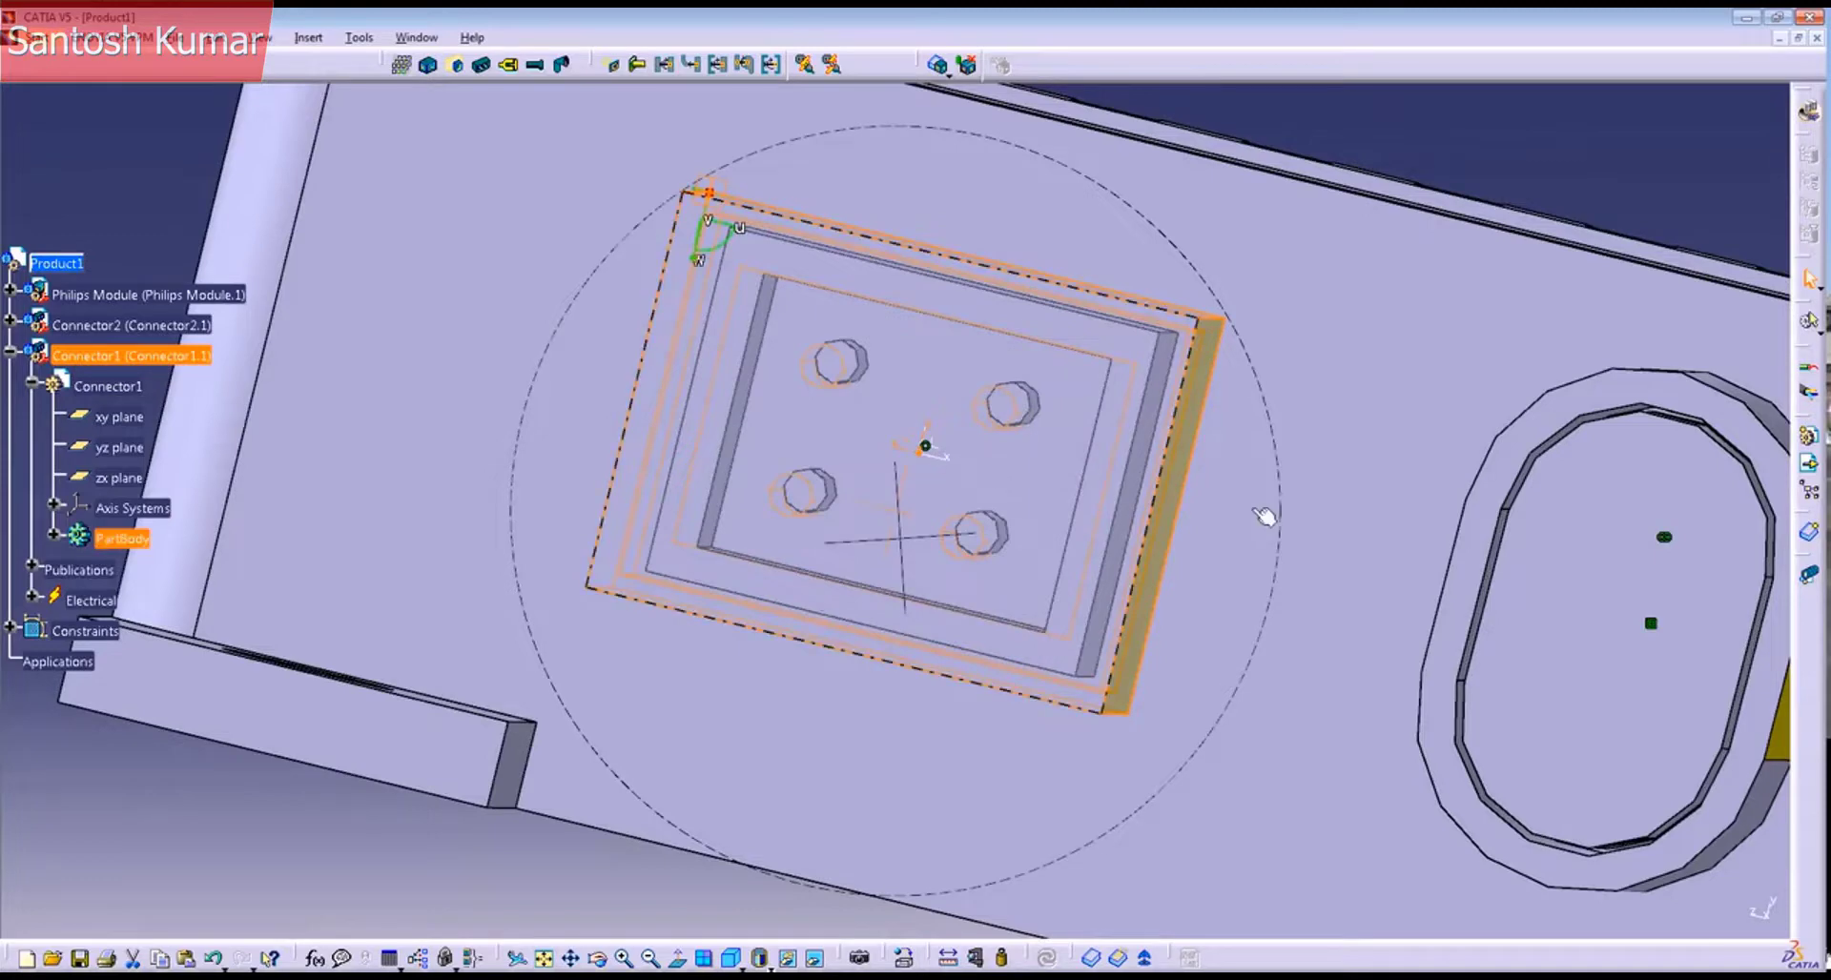
{"action": "middle_click_drag", "start_coordinate": [1030, 474], "coordinate": [982, 443]}
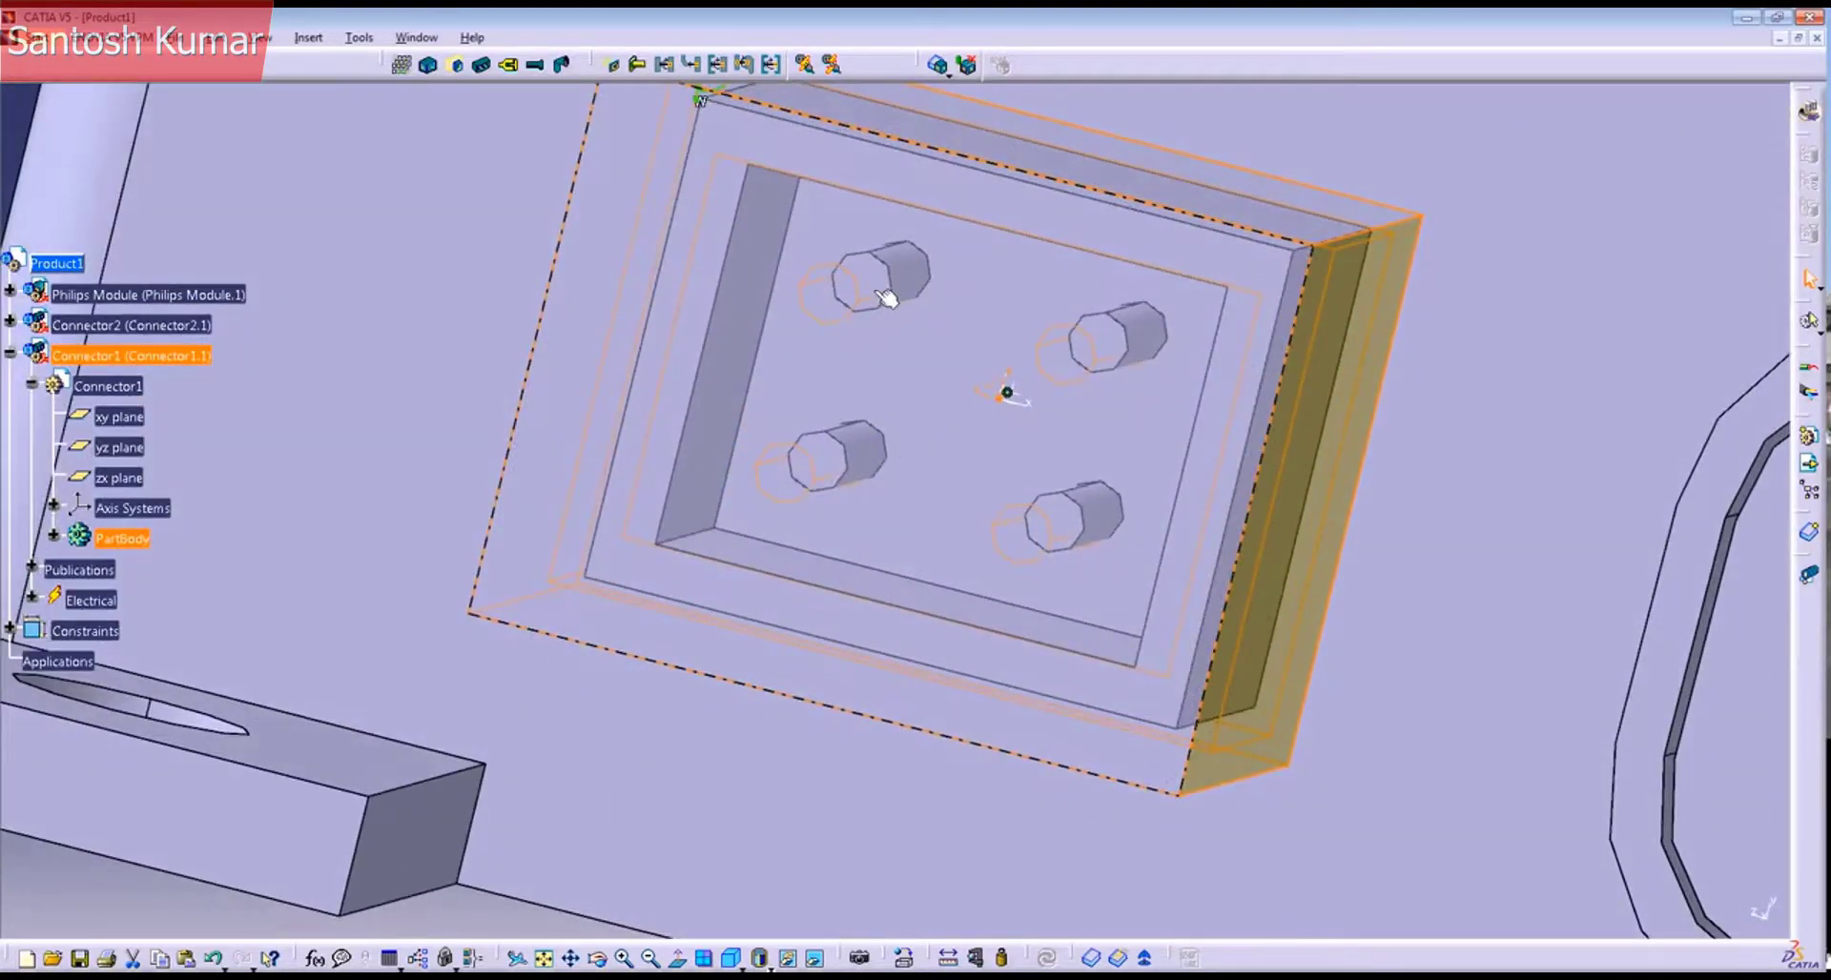
{"action": "middle_click_drag", "start_coordinate": [887, 299], "coordinate": [882, 358]}
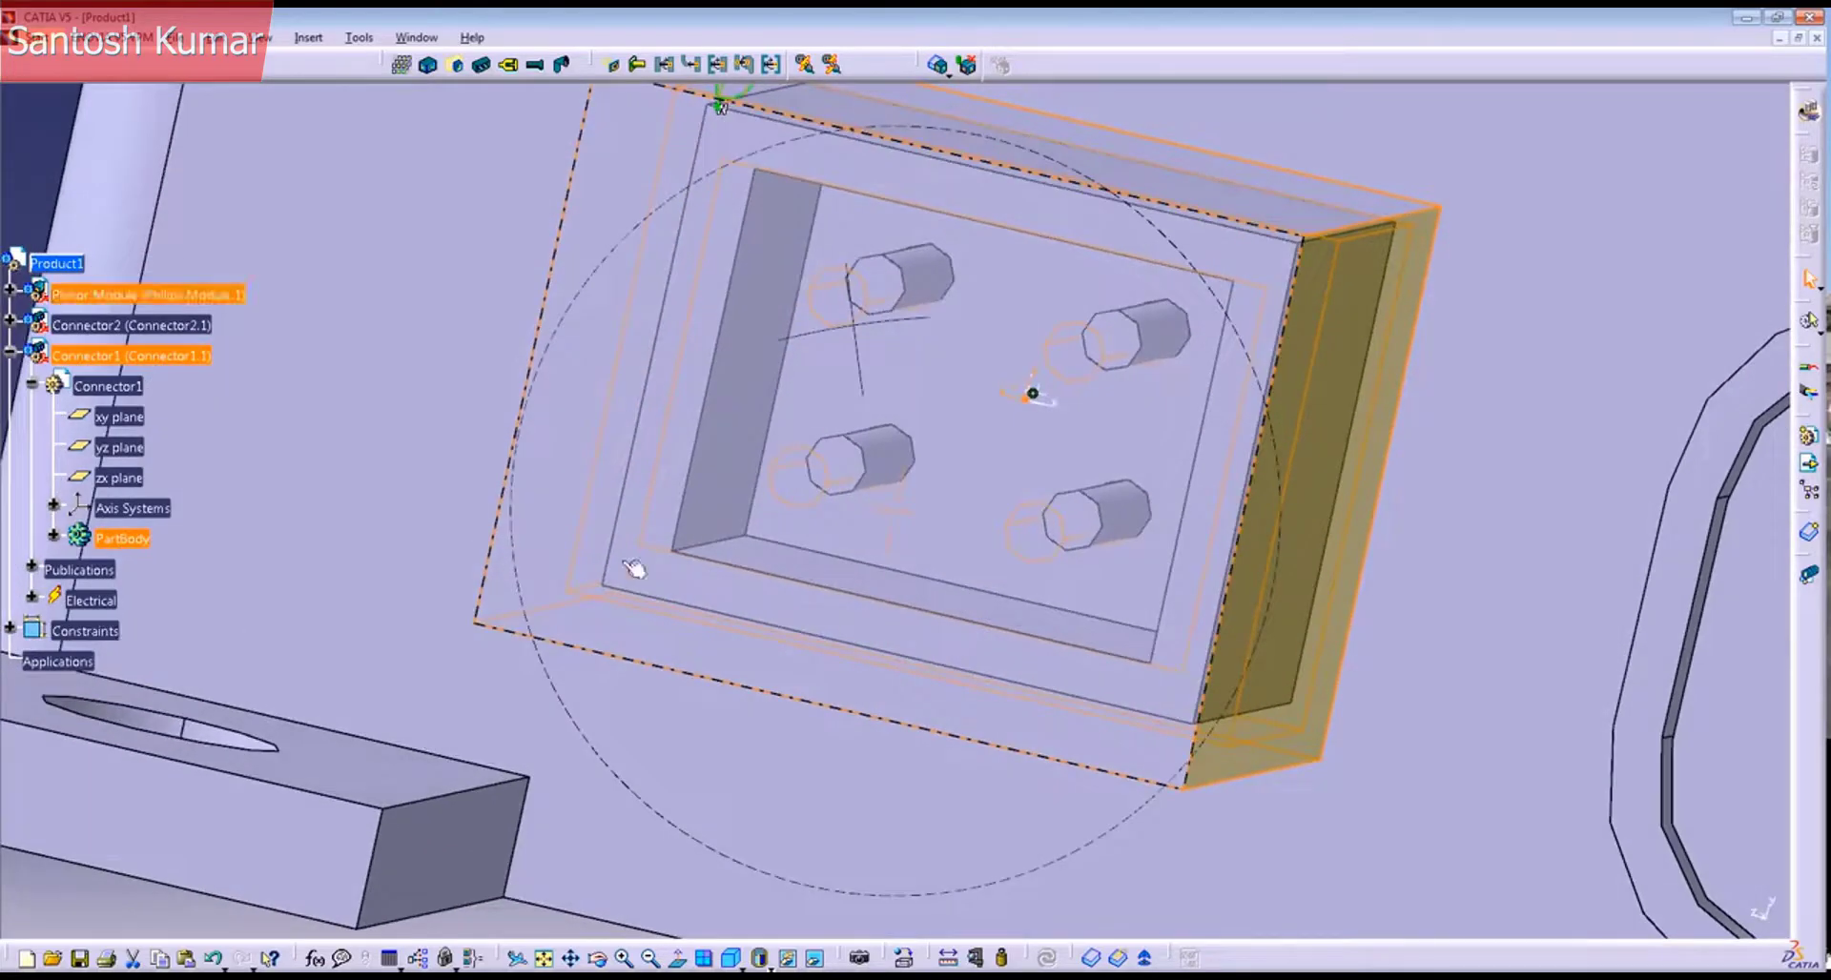
{"action": "middle_click_drag", "start_coordinate": [635, 569], "coordinate": [567, 677]}
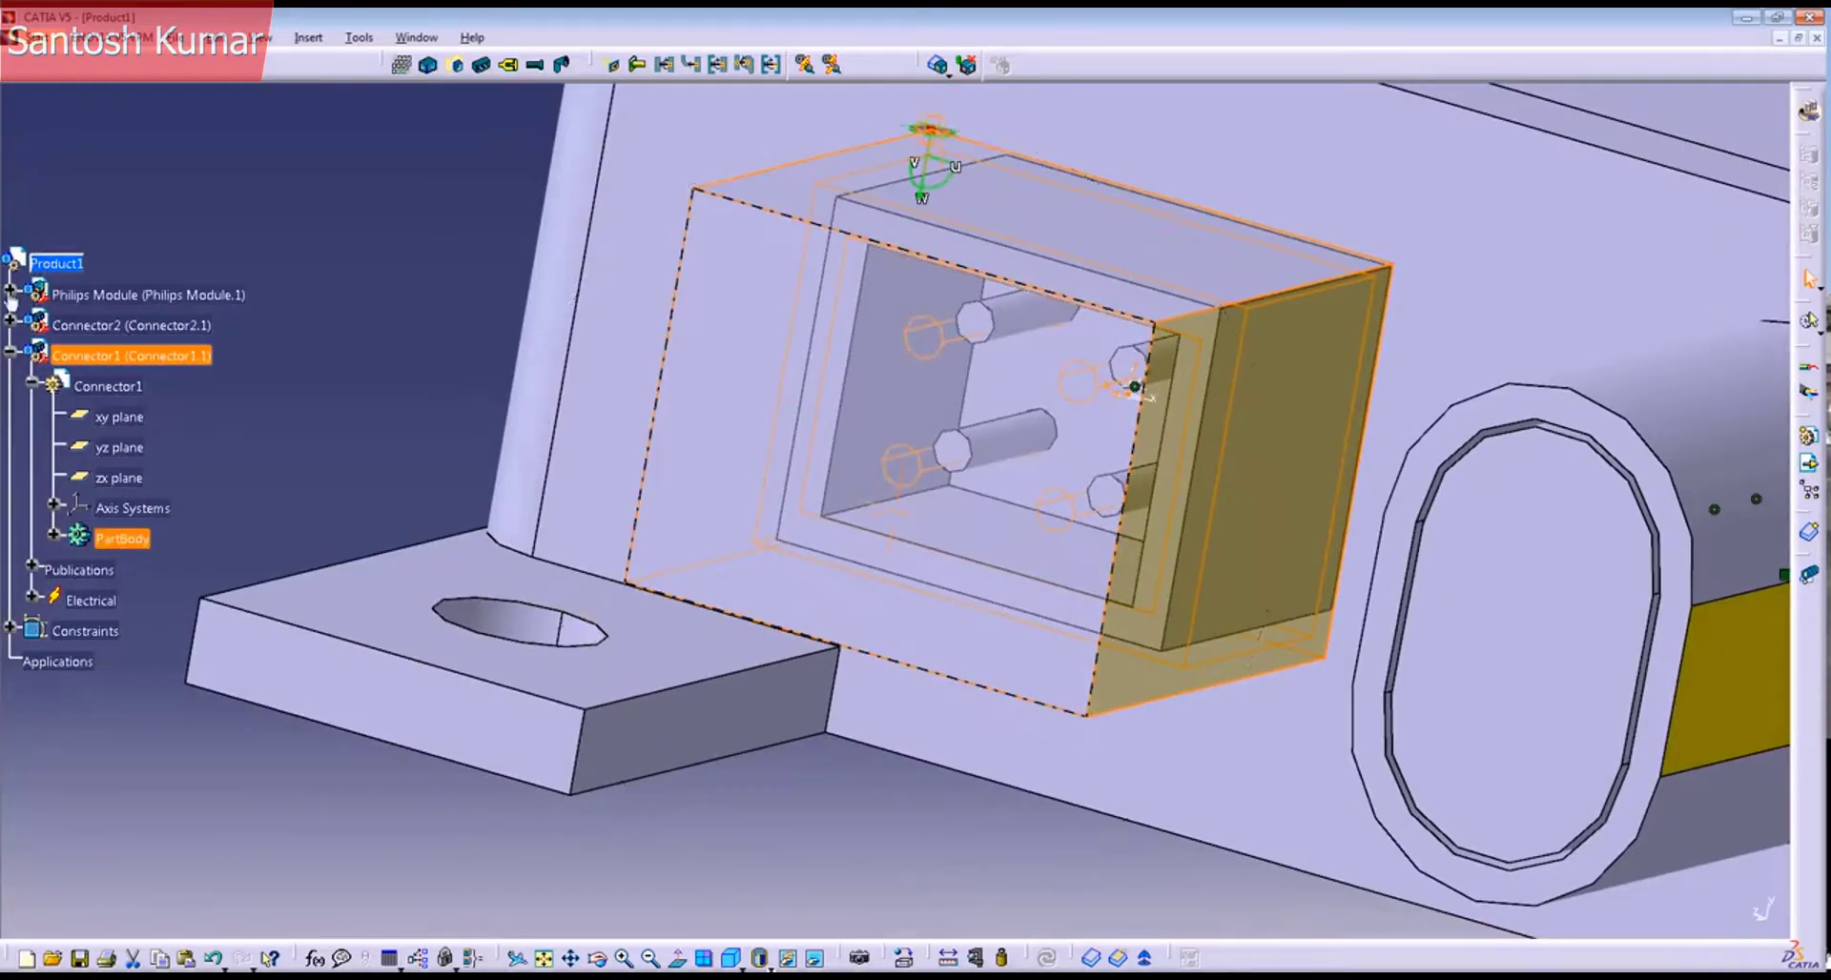
Step: Expand the Philips Module's PartBody features and activate the part for editing at Point.1 with its parameters shown
{"action": "left_click", "coordinate": [11, 290]}
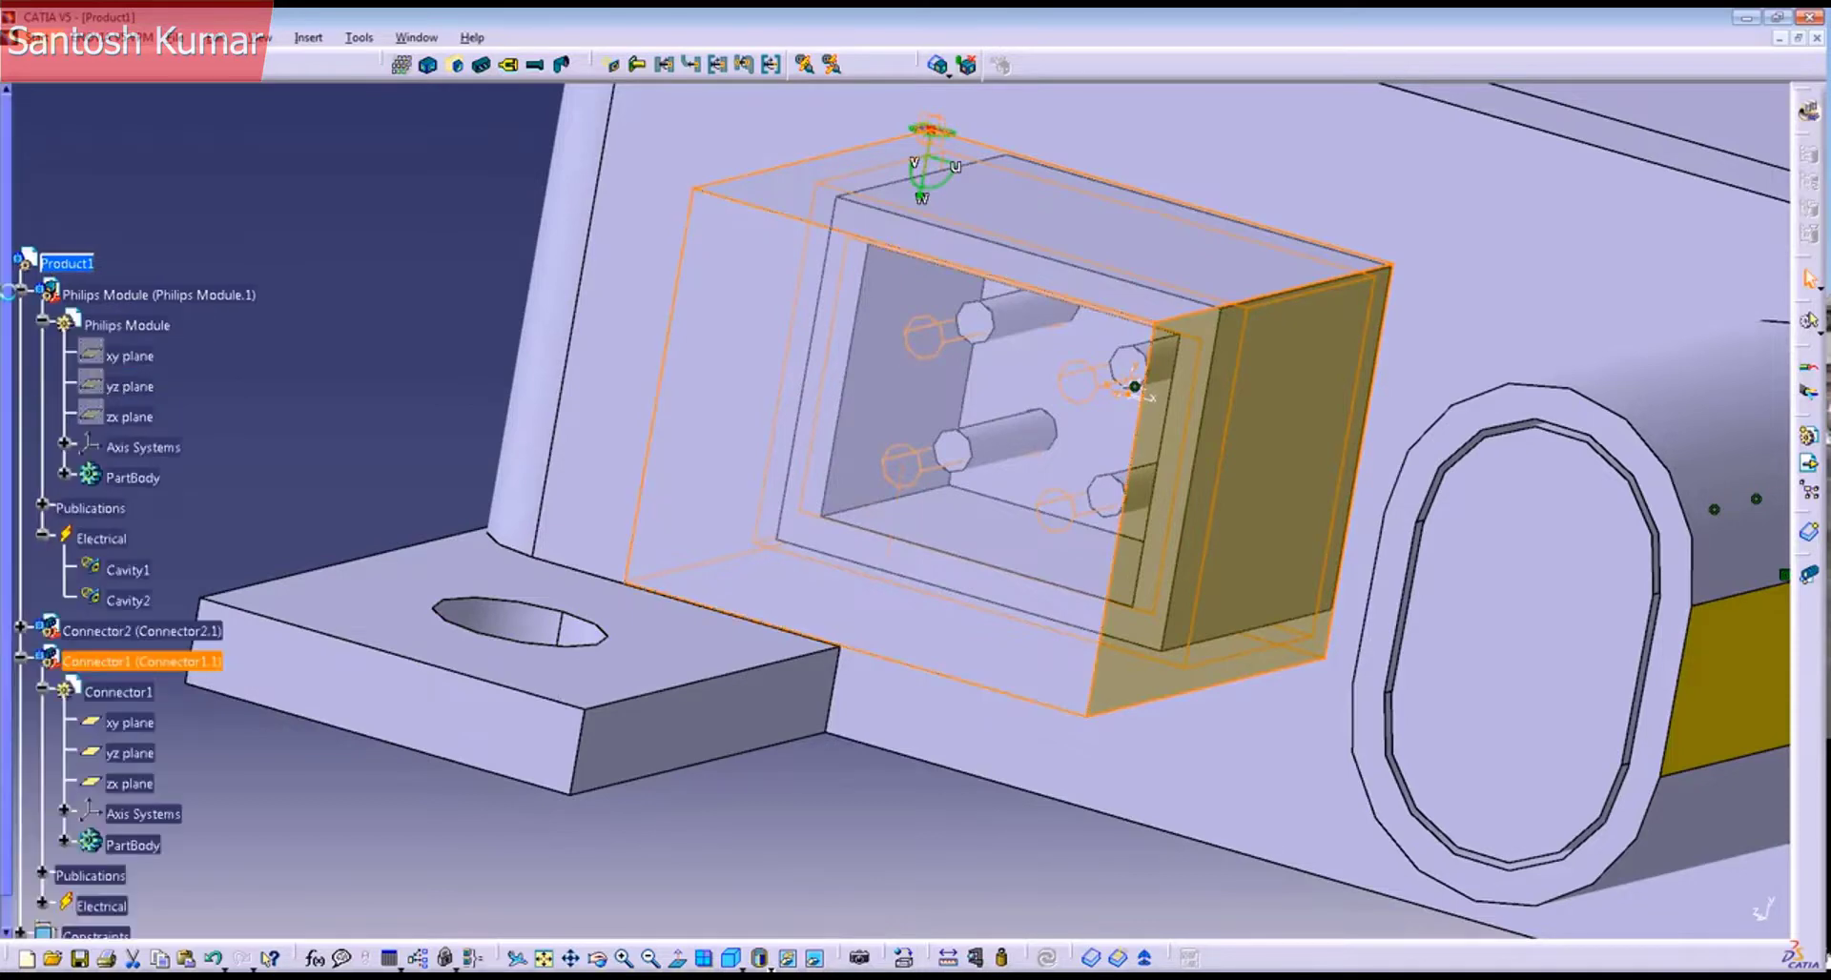
{"action": "left_click", "coordinate": [20, 289]}
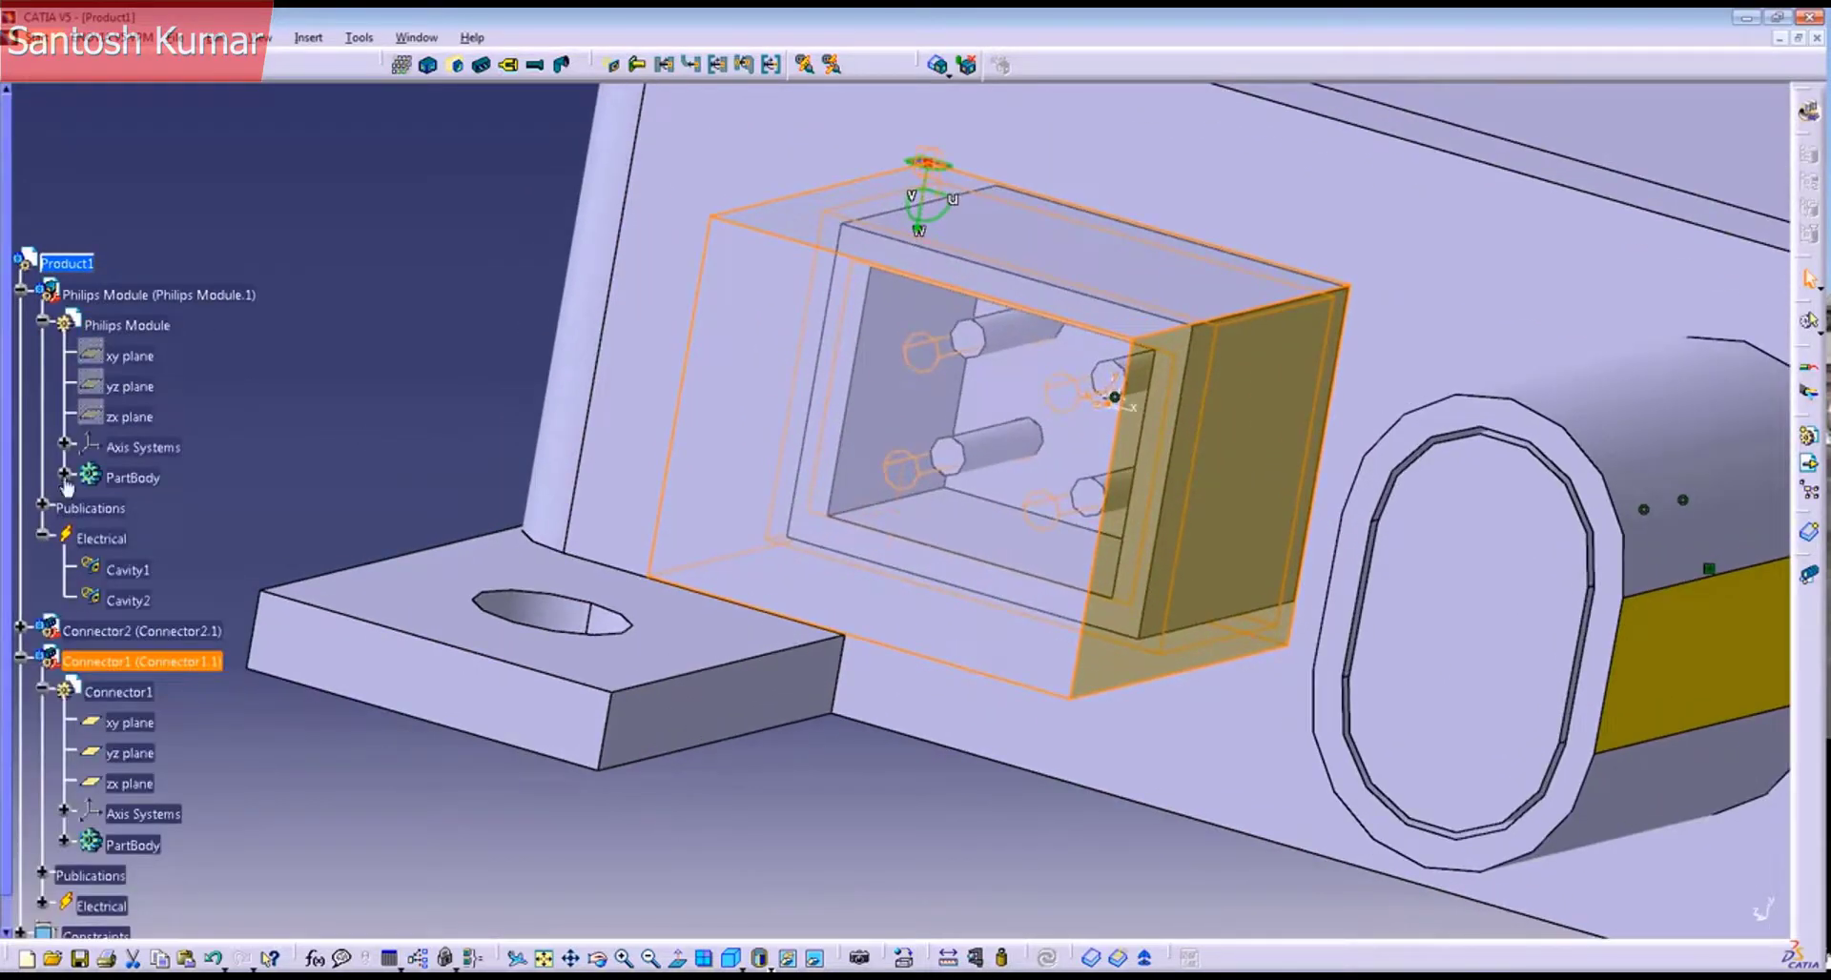
{"action": "left_click", "coordinate": [64, 474]}
{"action": "left_click", "coordinate": [64, 474]}
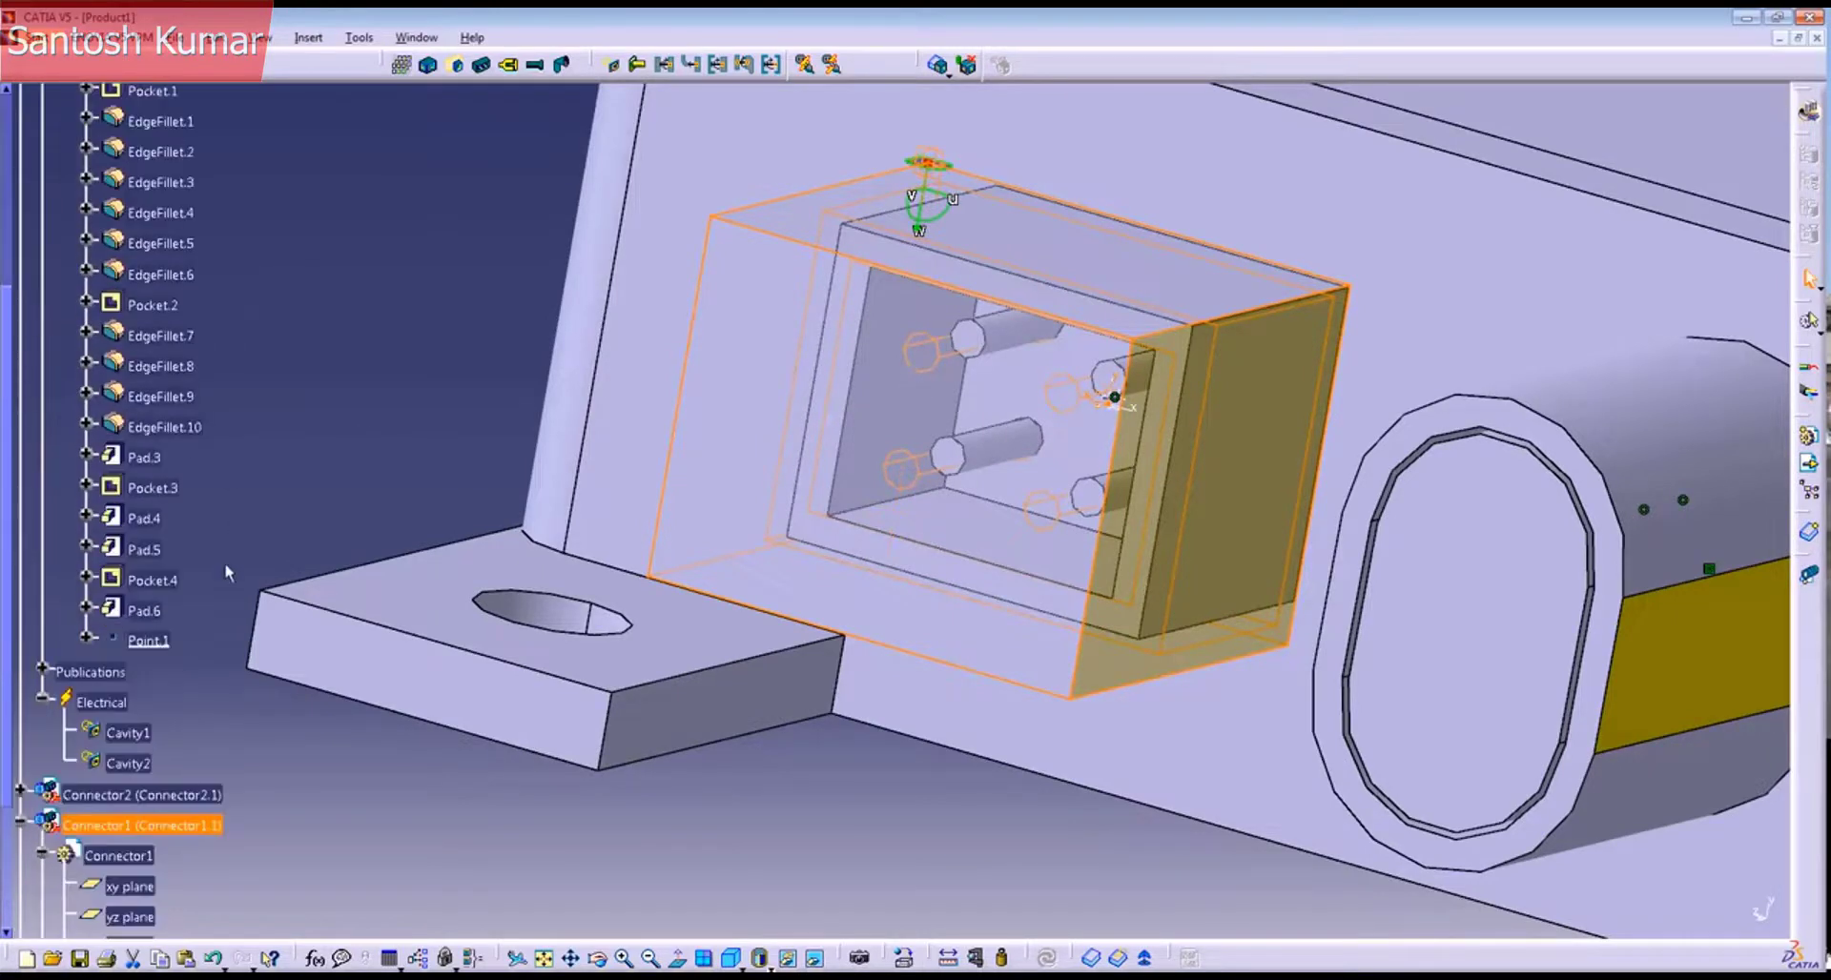
{"action": "scroll", "coordinate": [165, 635], "scroll_direction": "up", "scroll_amount": 1}
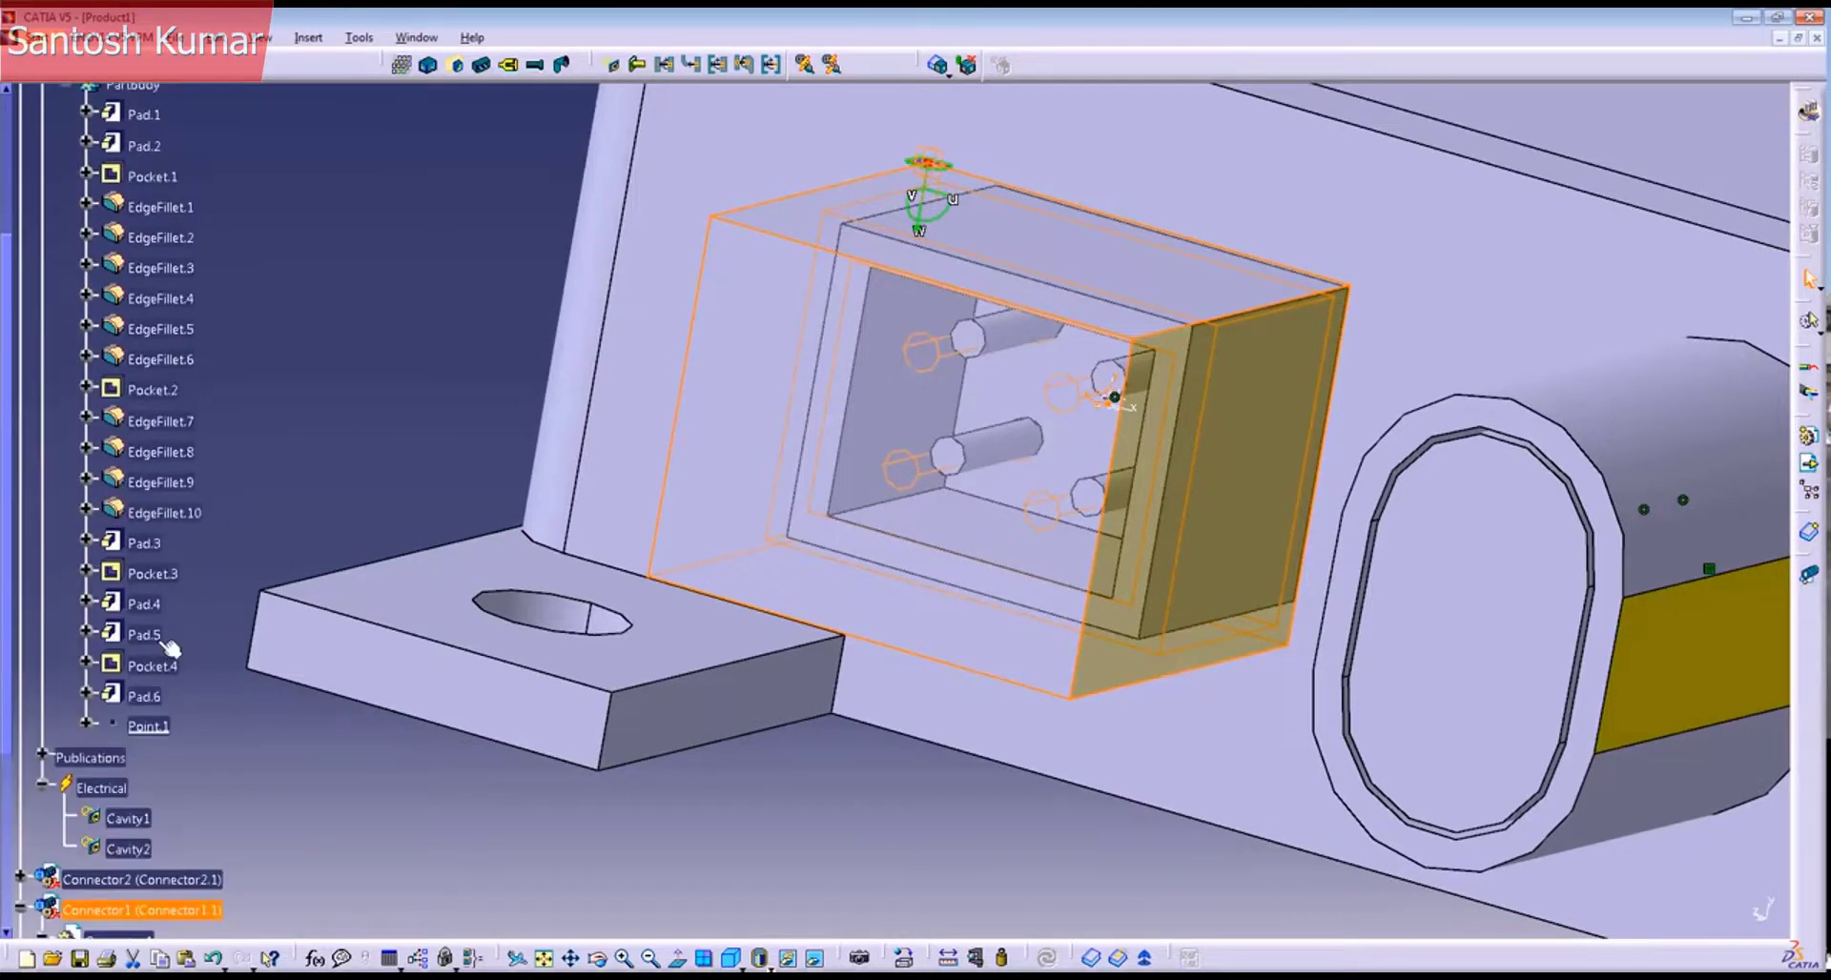
{"action": "left_click_drag", "start_coordinate": [150, 758], "coordinate": [181, 648]}
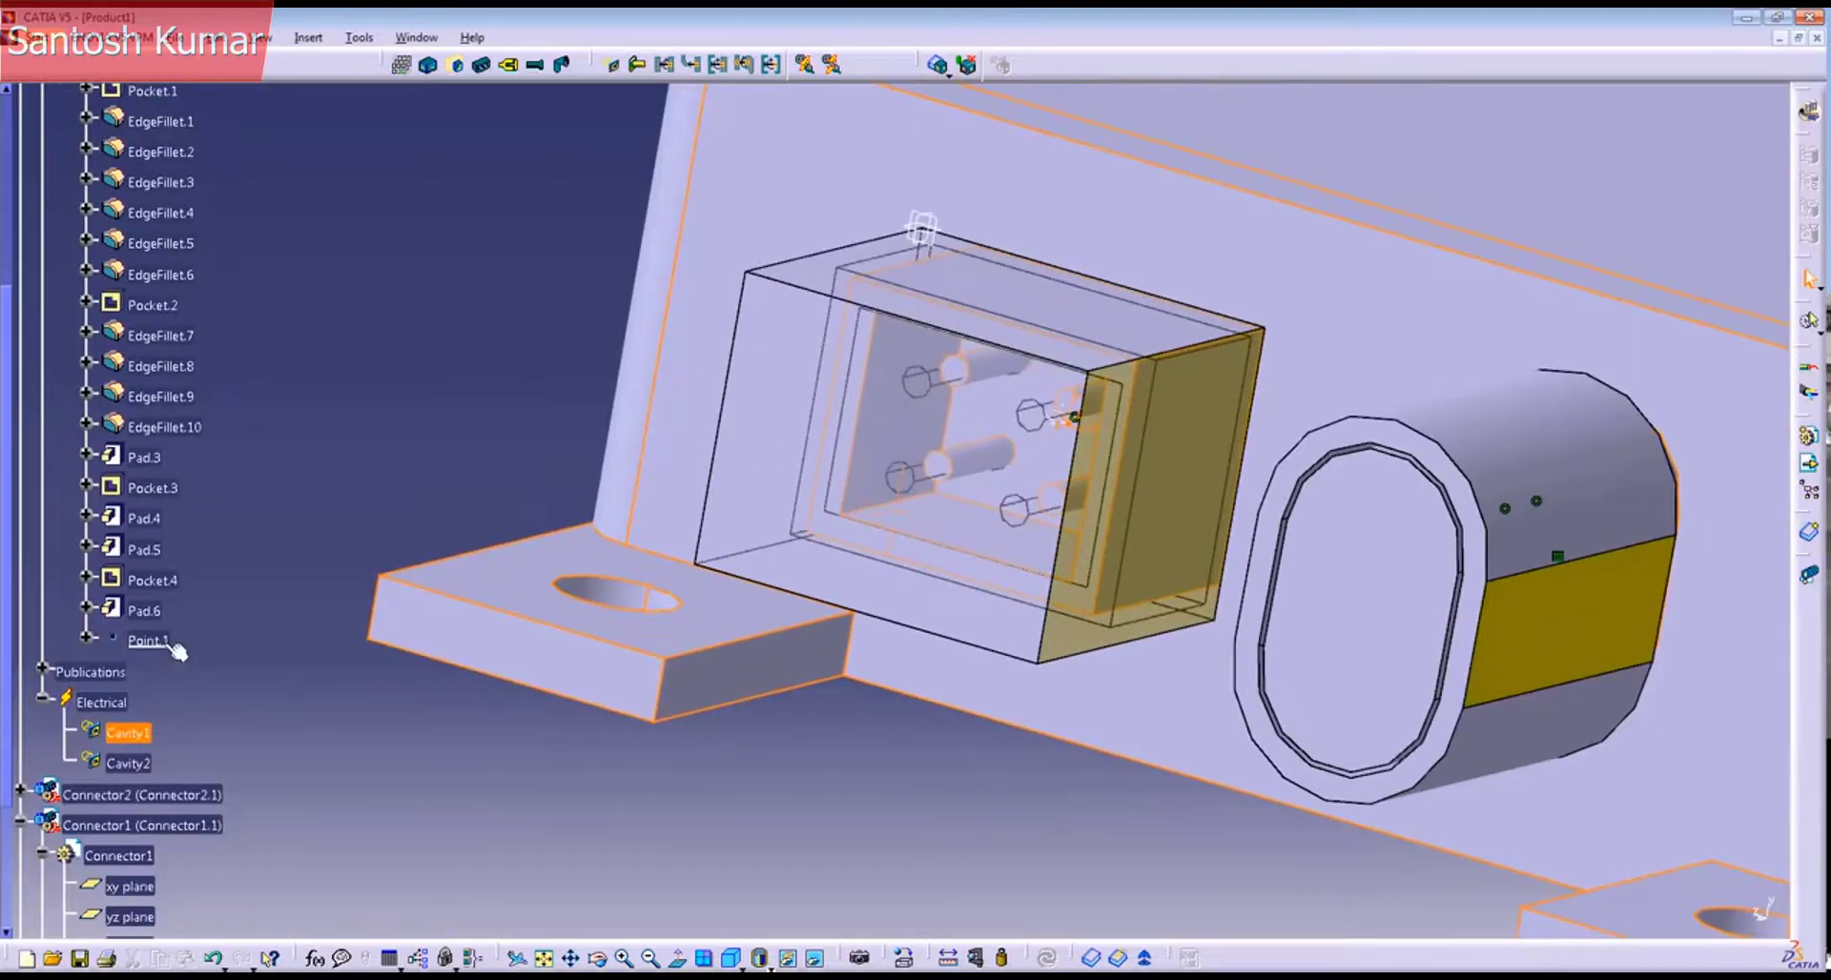
{"action": "double_click", "coordinate": [177, 651]}
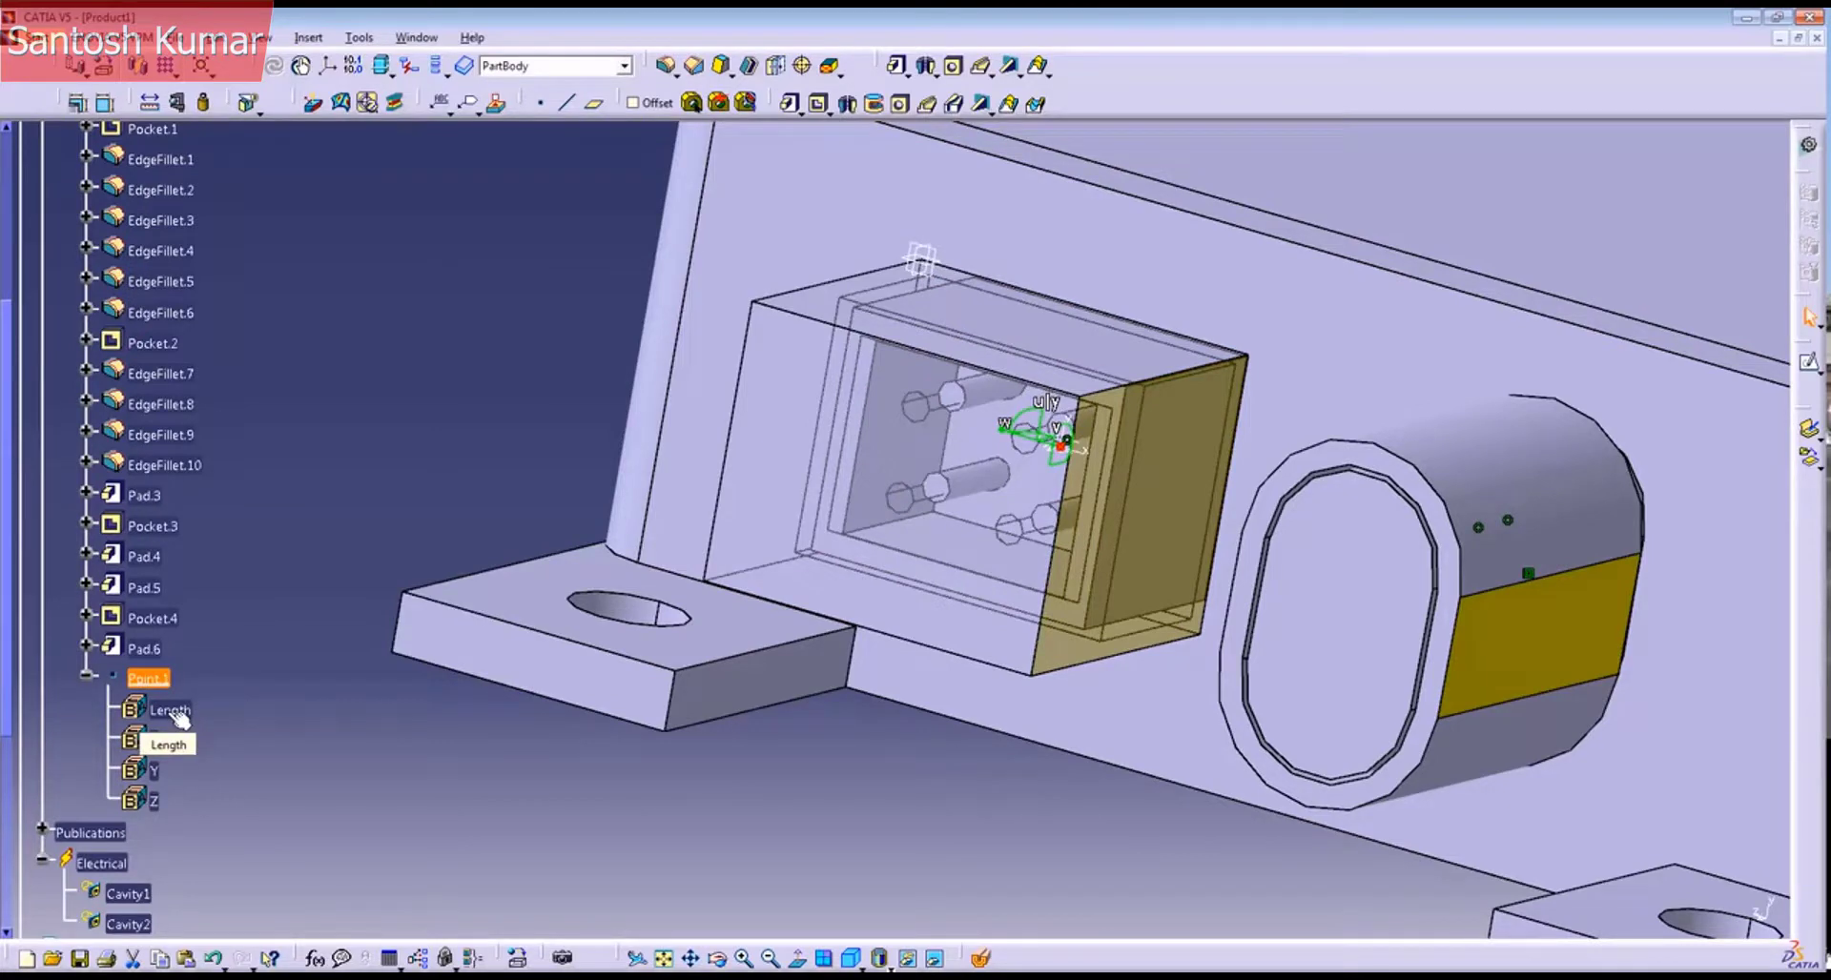
Step: Set the Length parameter of Point.1 in the Philips Module to 1 mm
{"action": "double_click", "coordinate": [157, 711]}
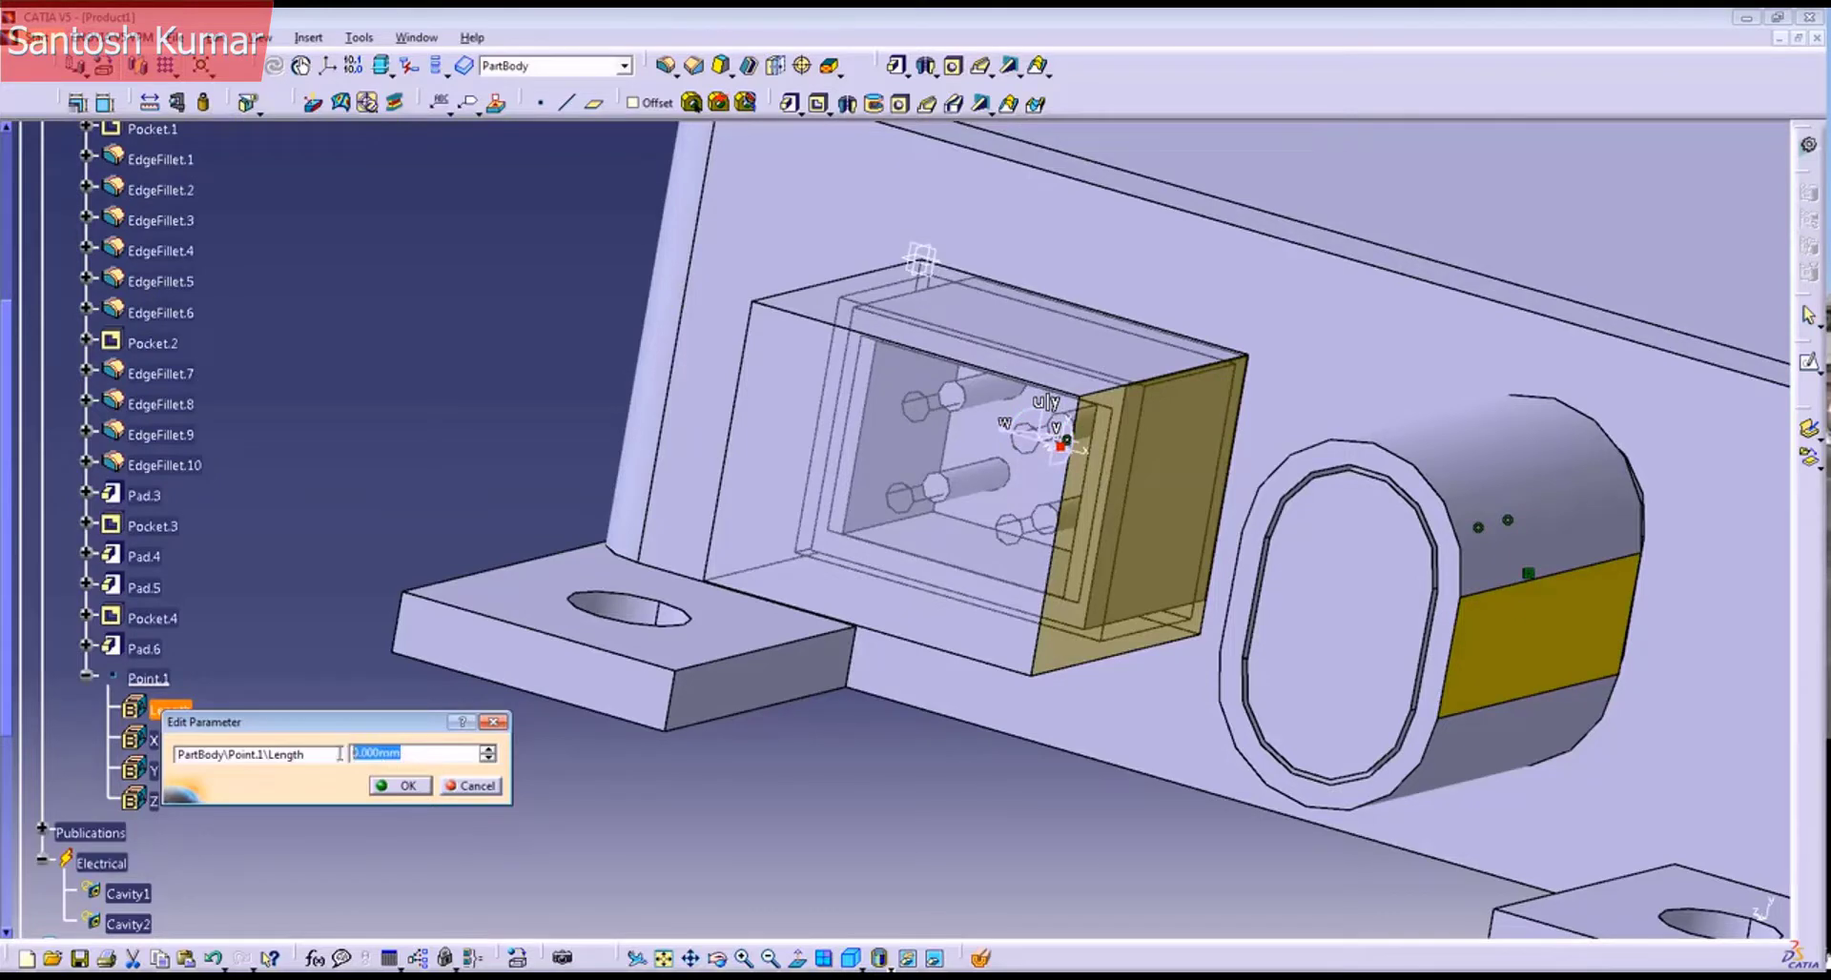
{"action": "type", "text": "1"}
{"action": "left_click", "coordinate": [402, 787]}
{"action": "middle_click_drag", "start_coordinate": [714, 751], "coordinate": [995, 606]}
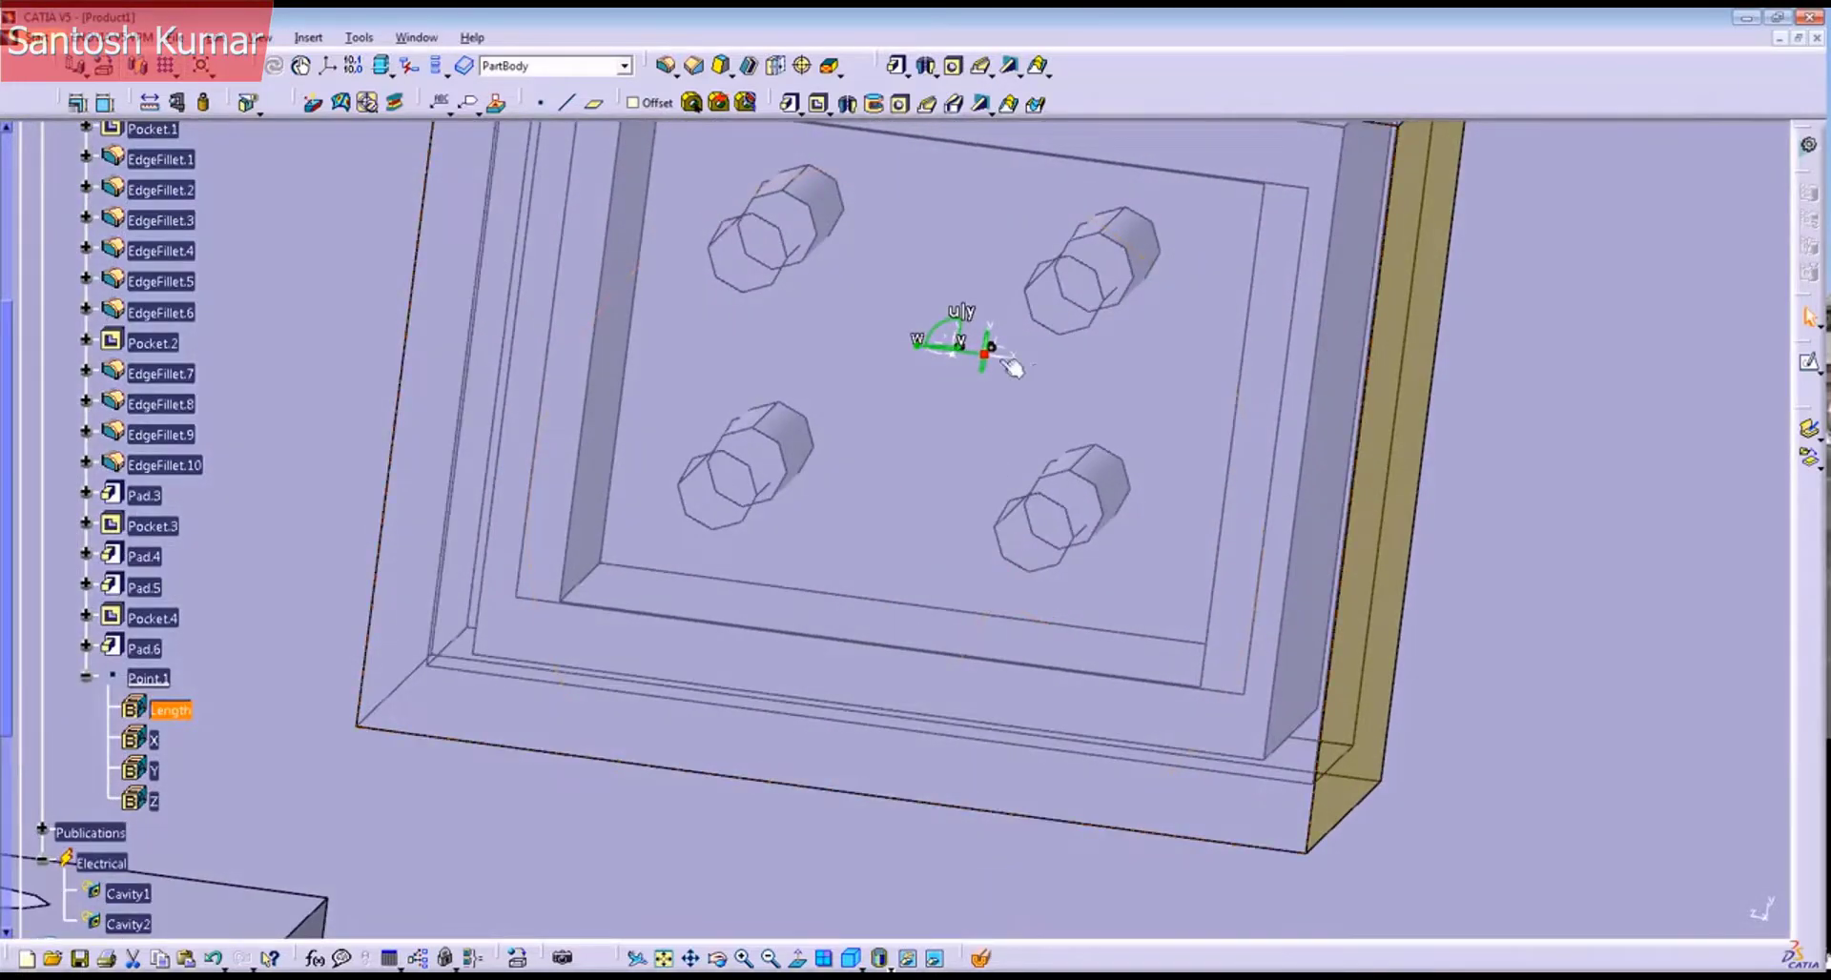
{"action": "middle_click_drag", "start_coordinate": [1034, 376], "coordinate": [1090, 722]}
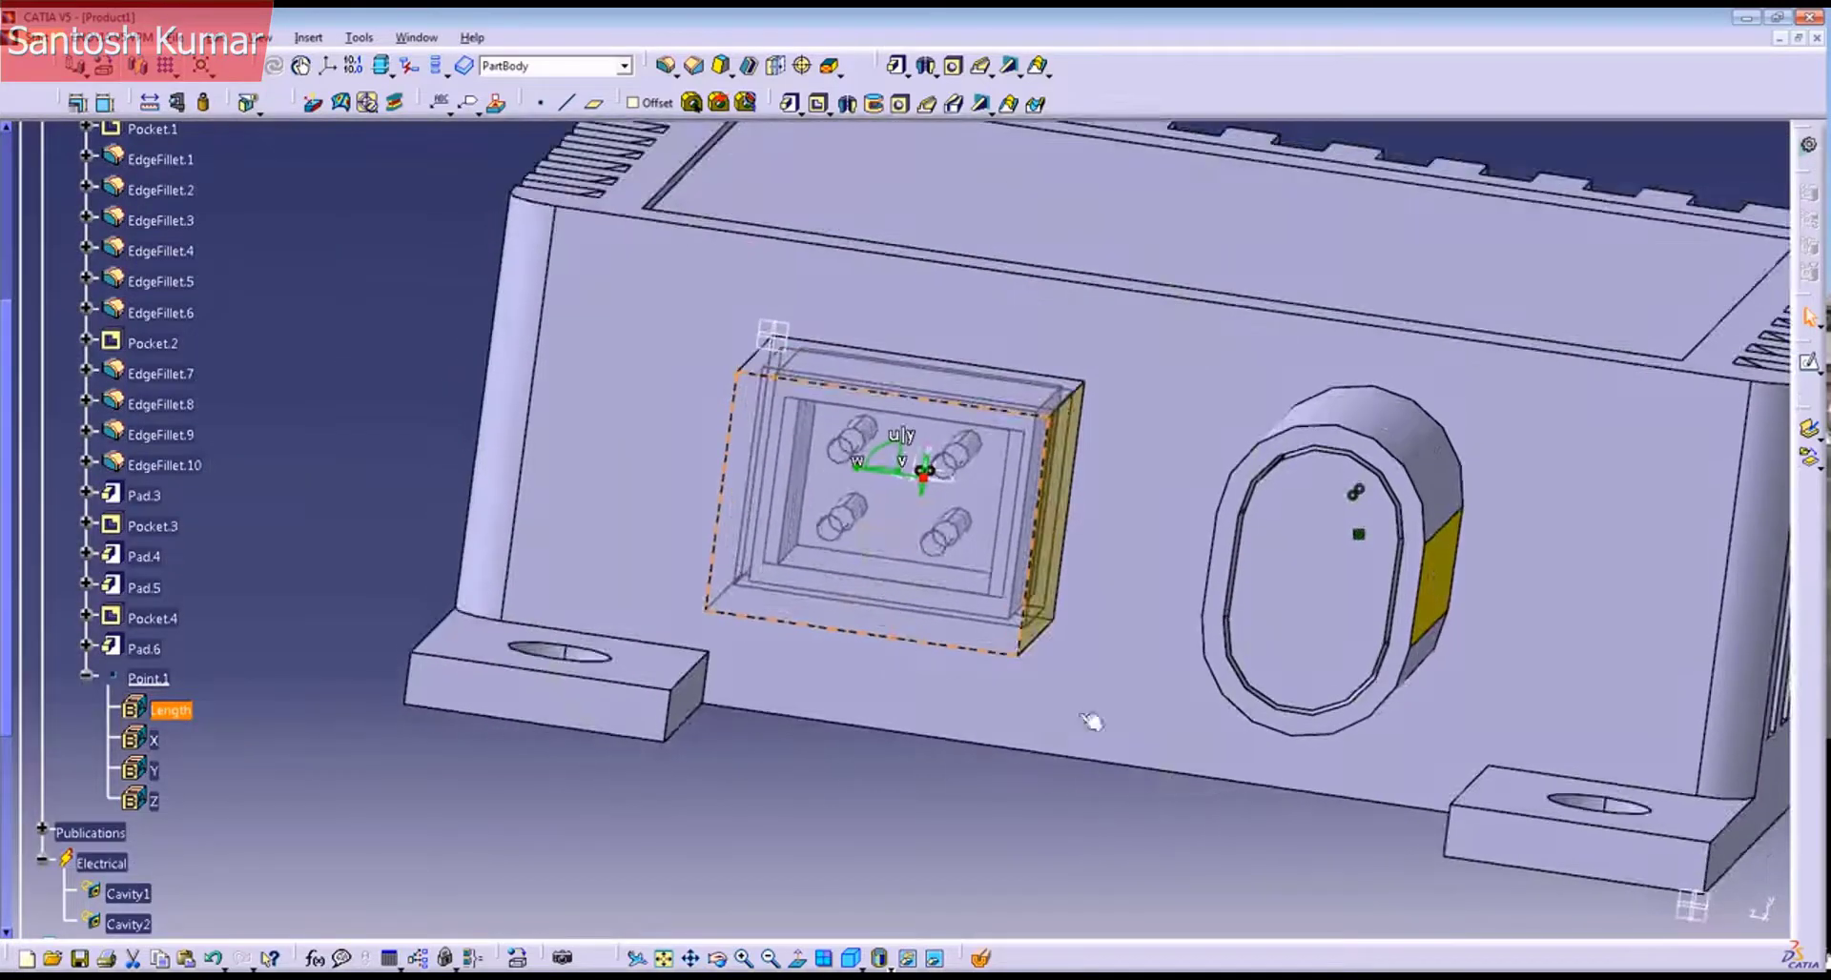
Step: Return from the Philips Module part to the Product1 assembly level
{"action": "left_click", "coordinate": [1811, 149]}
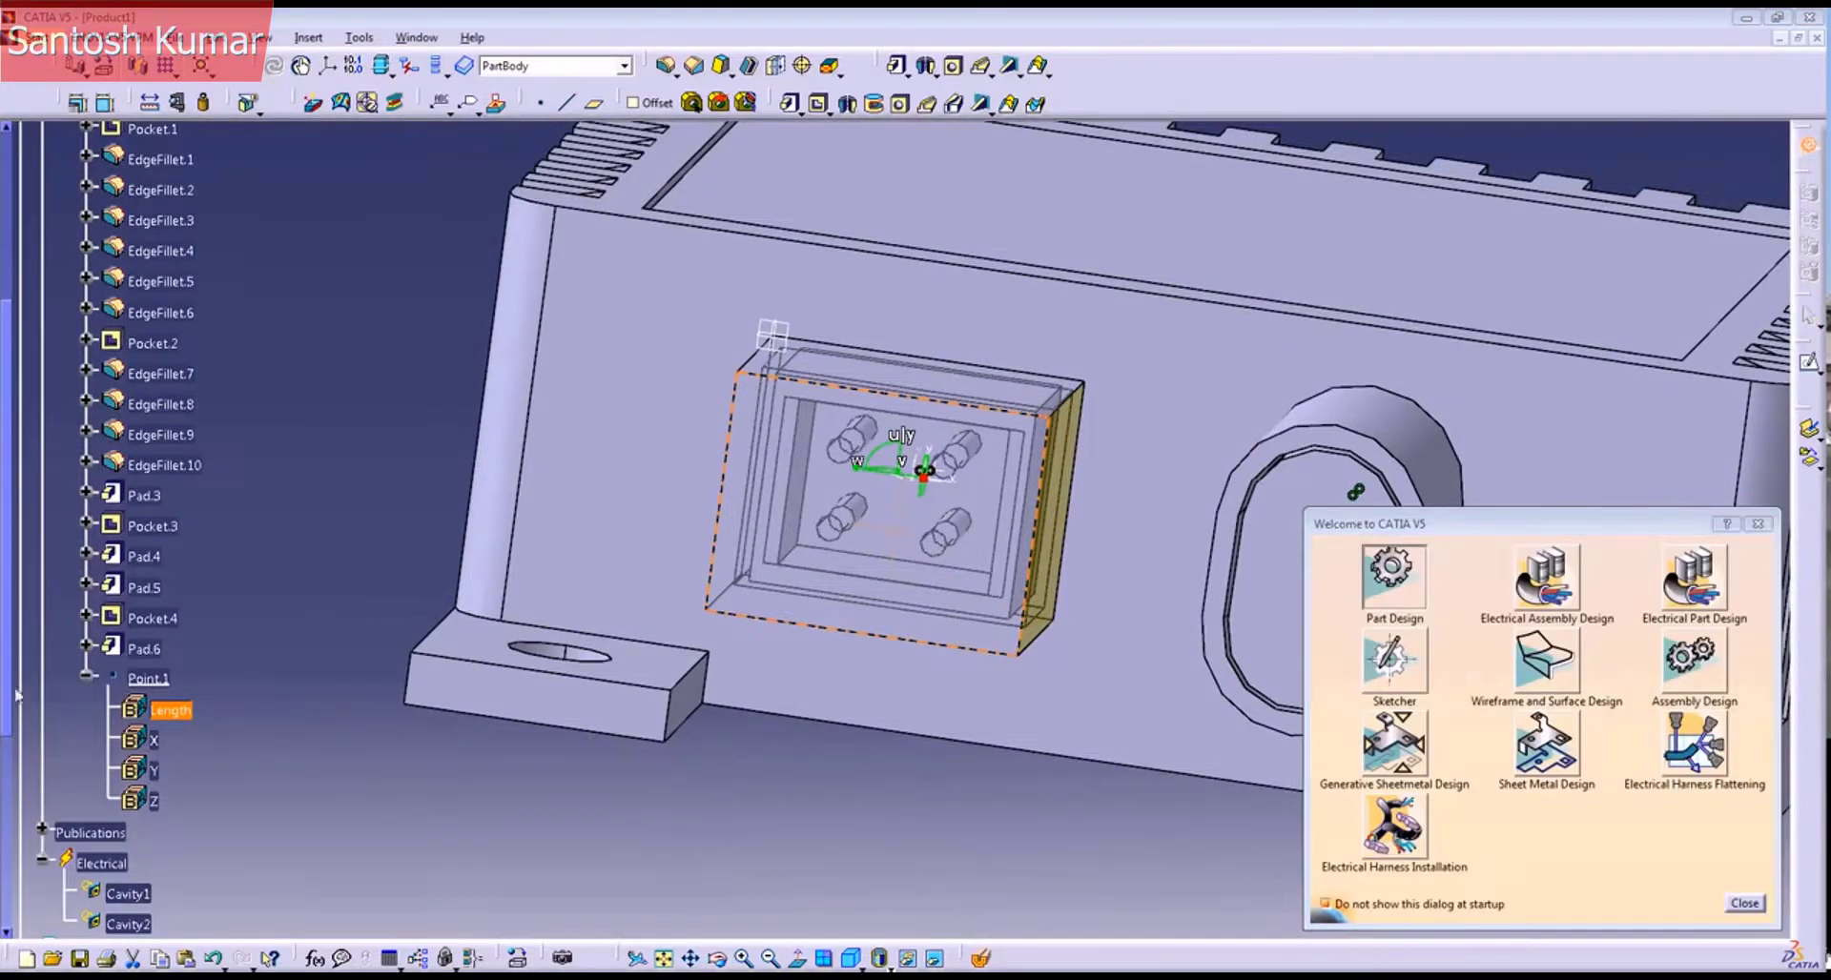
{"action": "left_click", "coordinate": [1745, 904]}
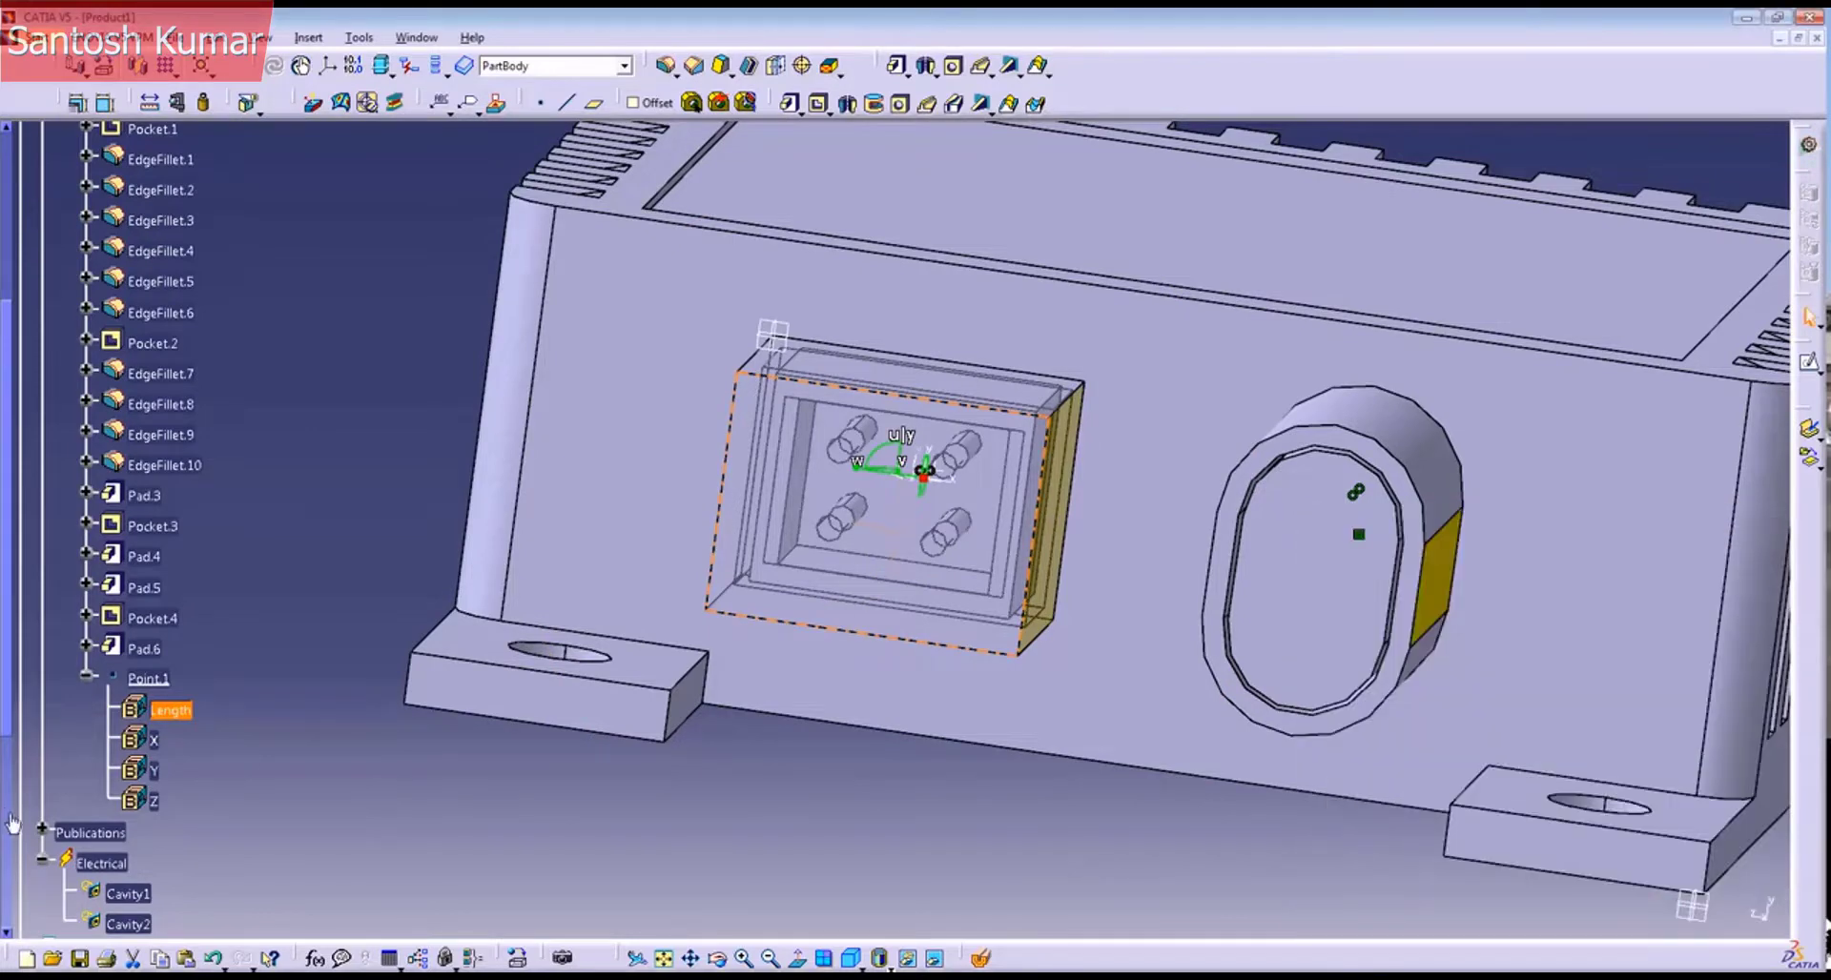
{"action": "left_click_drag", "start_coordinate": [11, 748], "coordinate": [32, 492]}
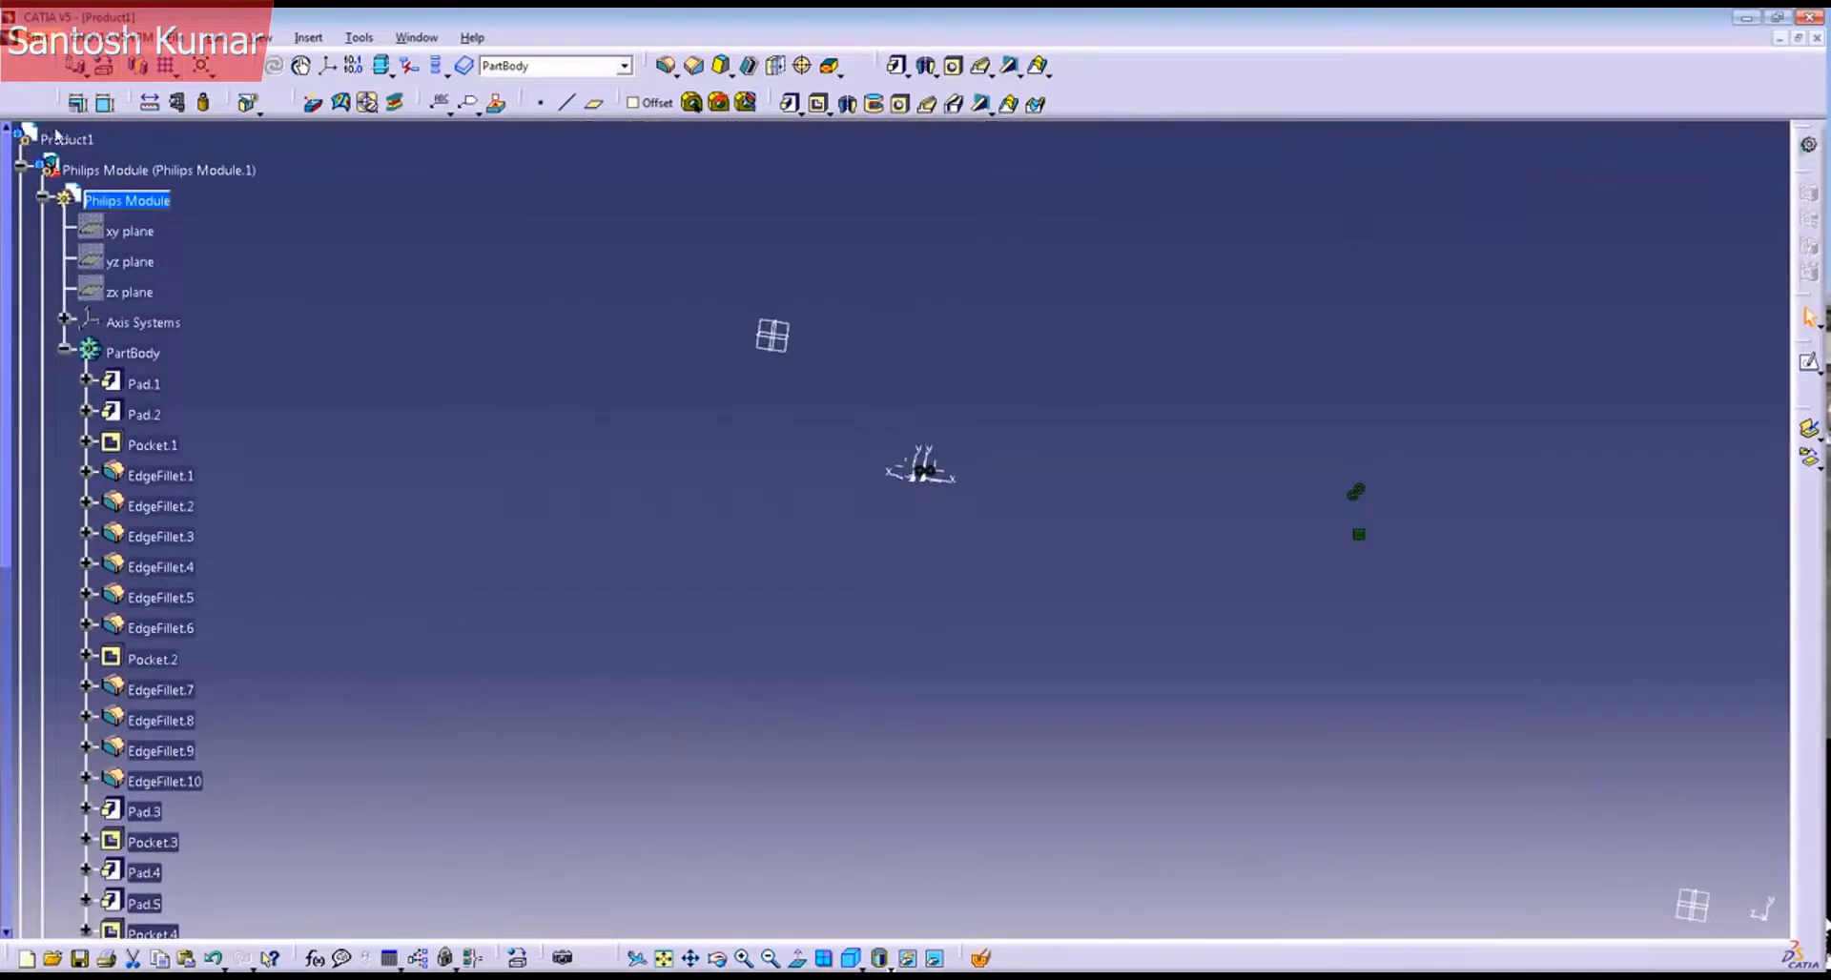
{"action": "double_click", "coordinate": [67, 138]}
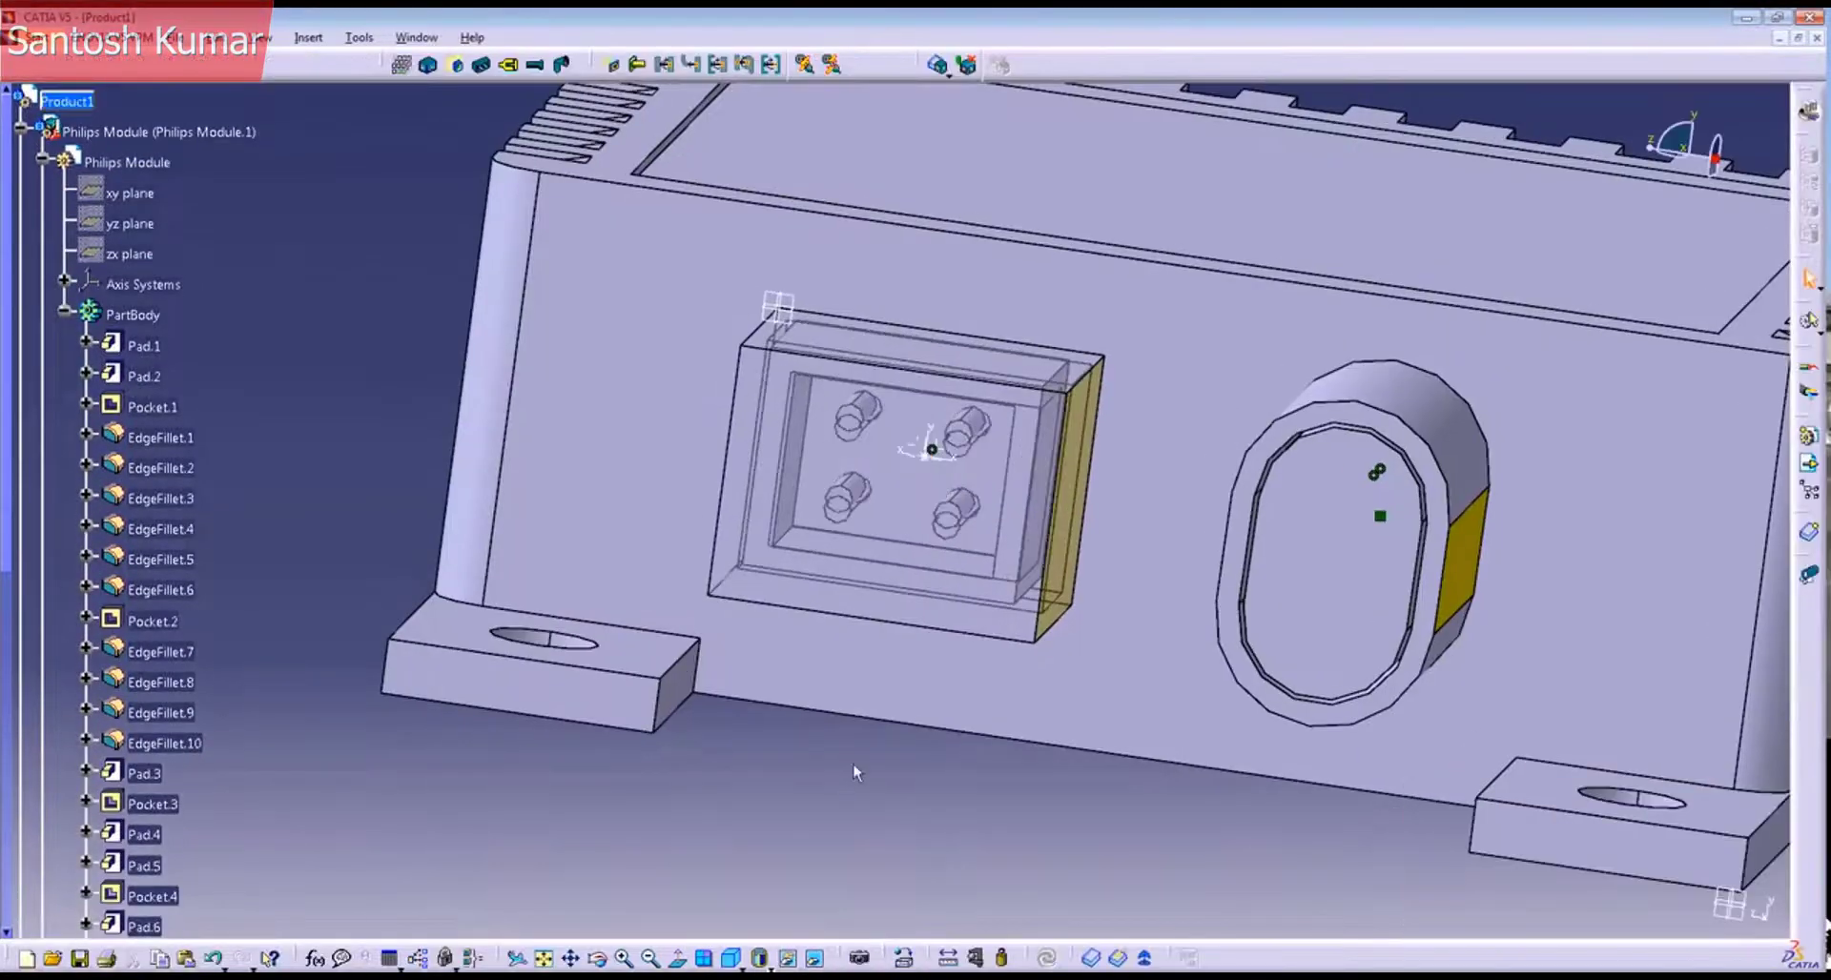
Step: Inspect Connector1's alignment with the module's four pins and centre point from the front
{"action": "middle_click_drag", "start_coordinate": [854, 764], "coordinate": [912, 614]}
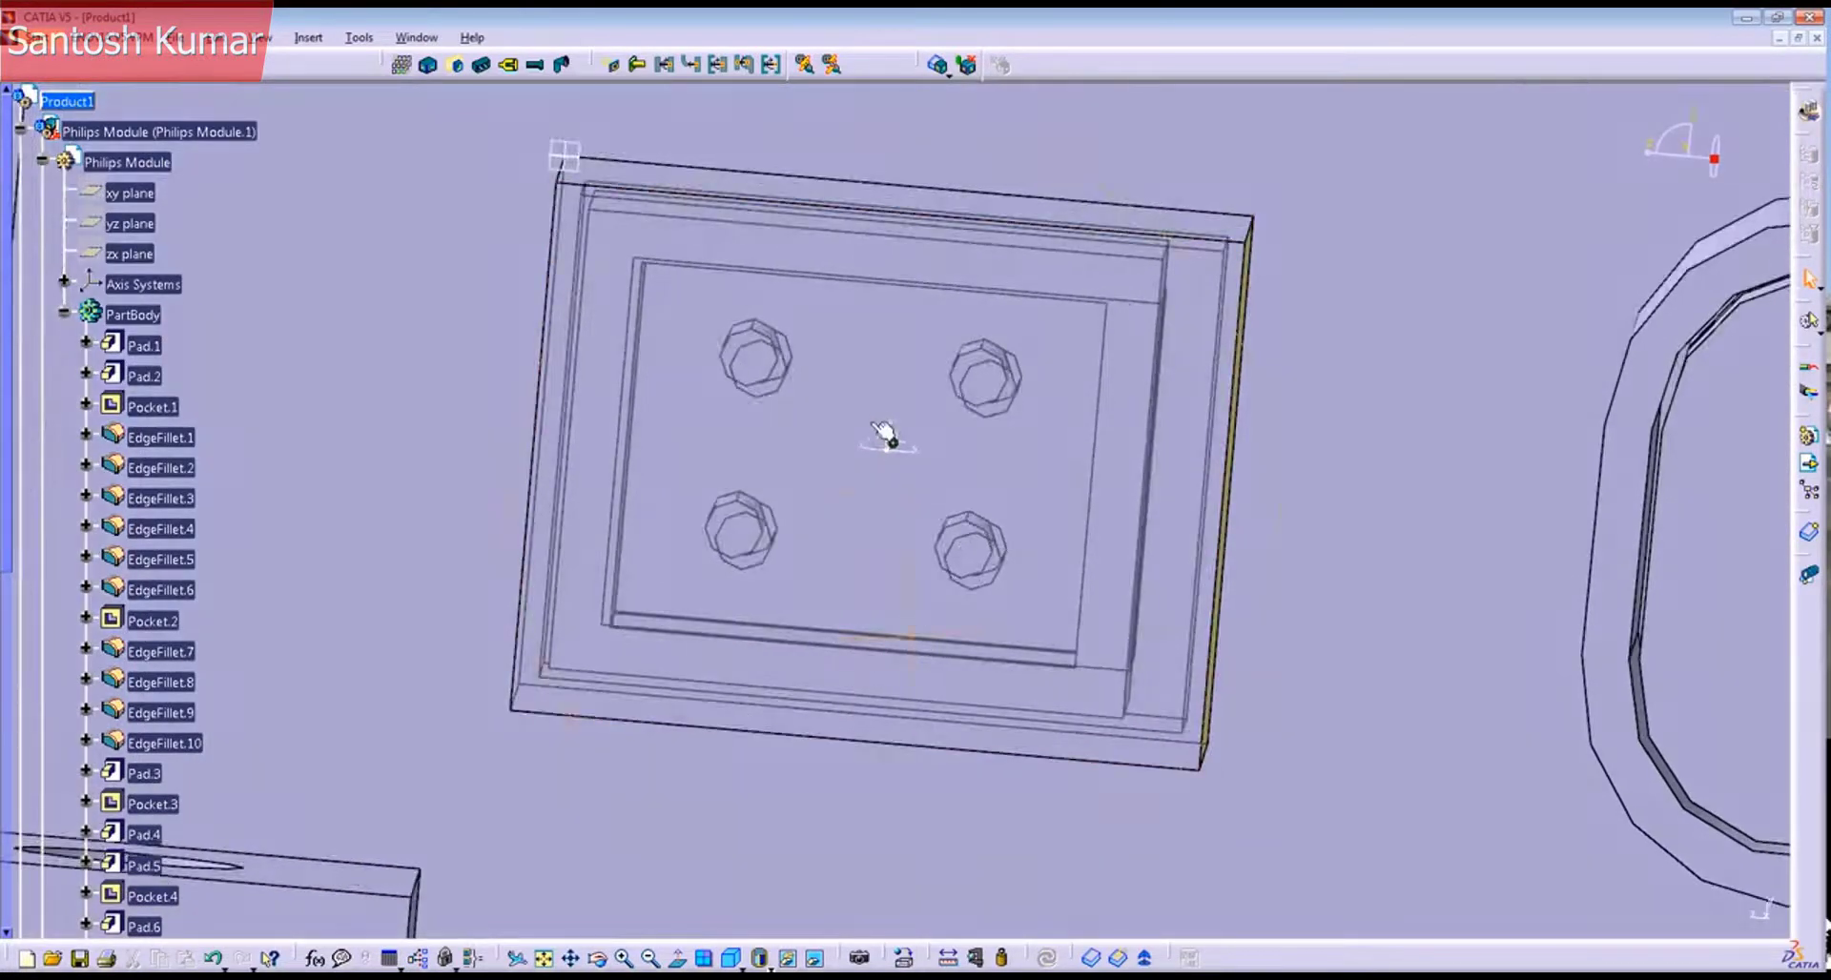
{"action": "middle_click_drag", "start_coordinate": [1133, 459], "coordinate": [890, 629], "text": "ctrl"}
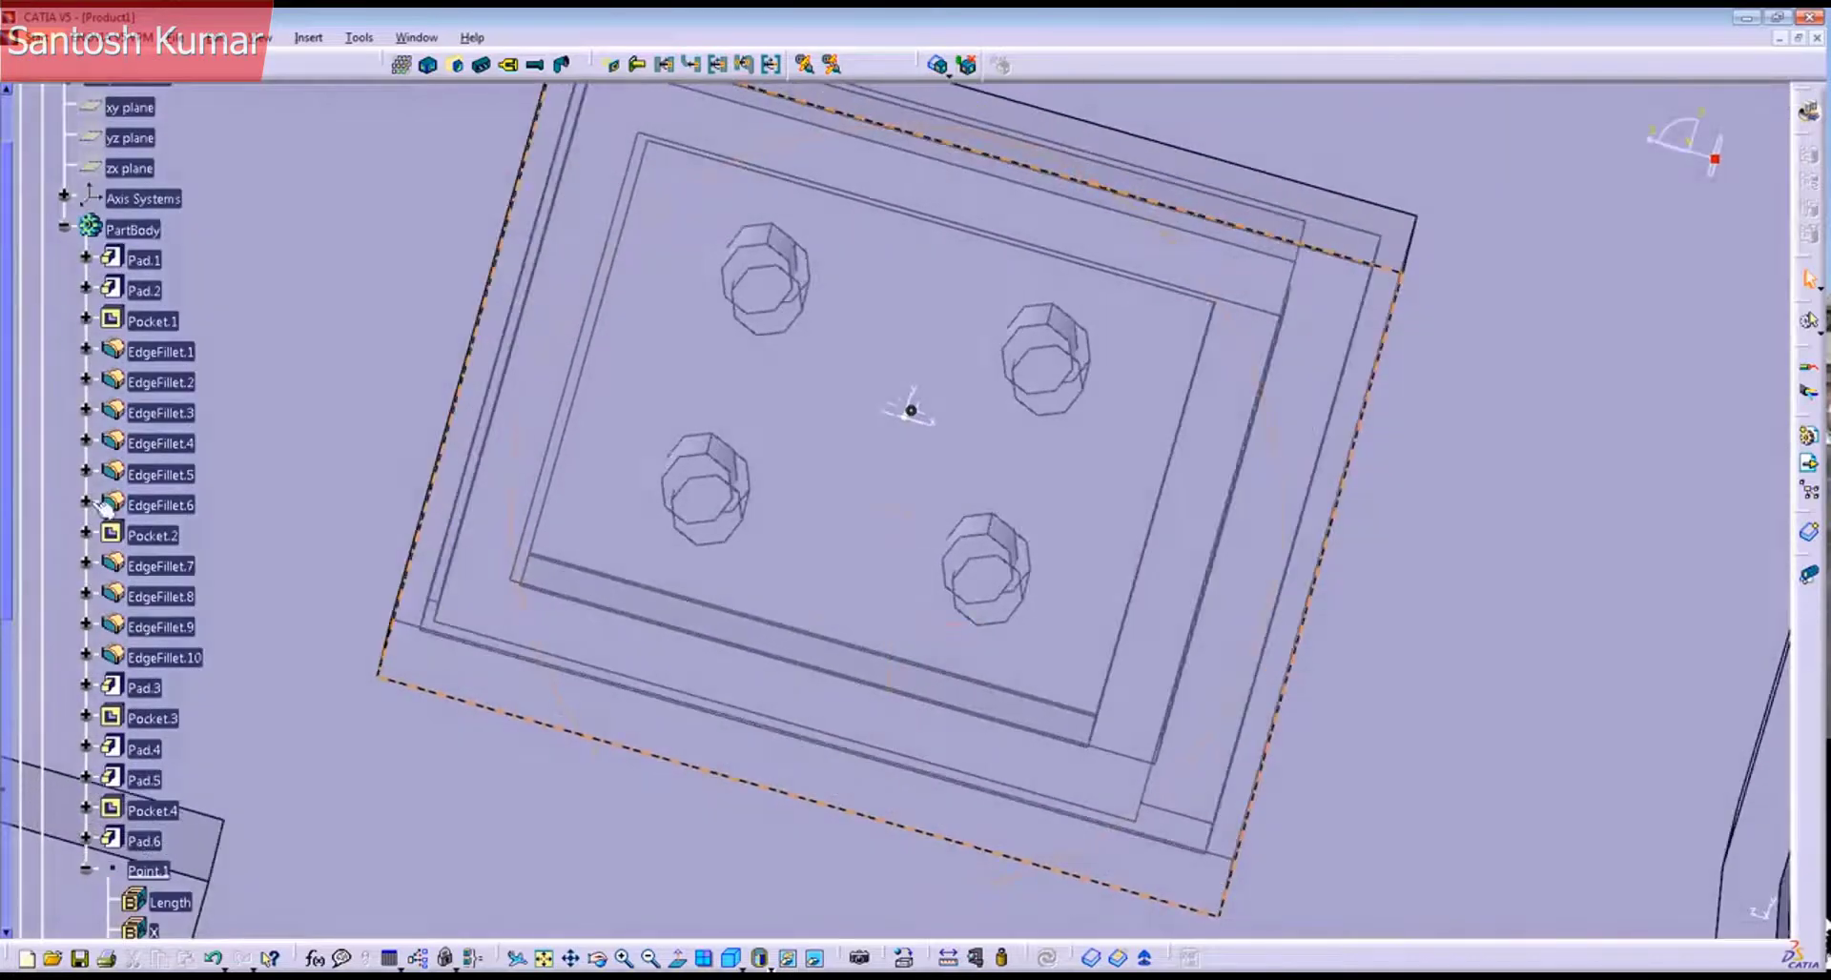
{"action": "left_click", "coordinate": [20, 232]}
{"action": "scroll", "coordinate": [29, 382], "scroll_direction": "down", "scroll_amount": 6}
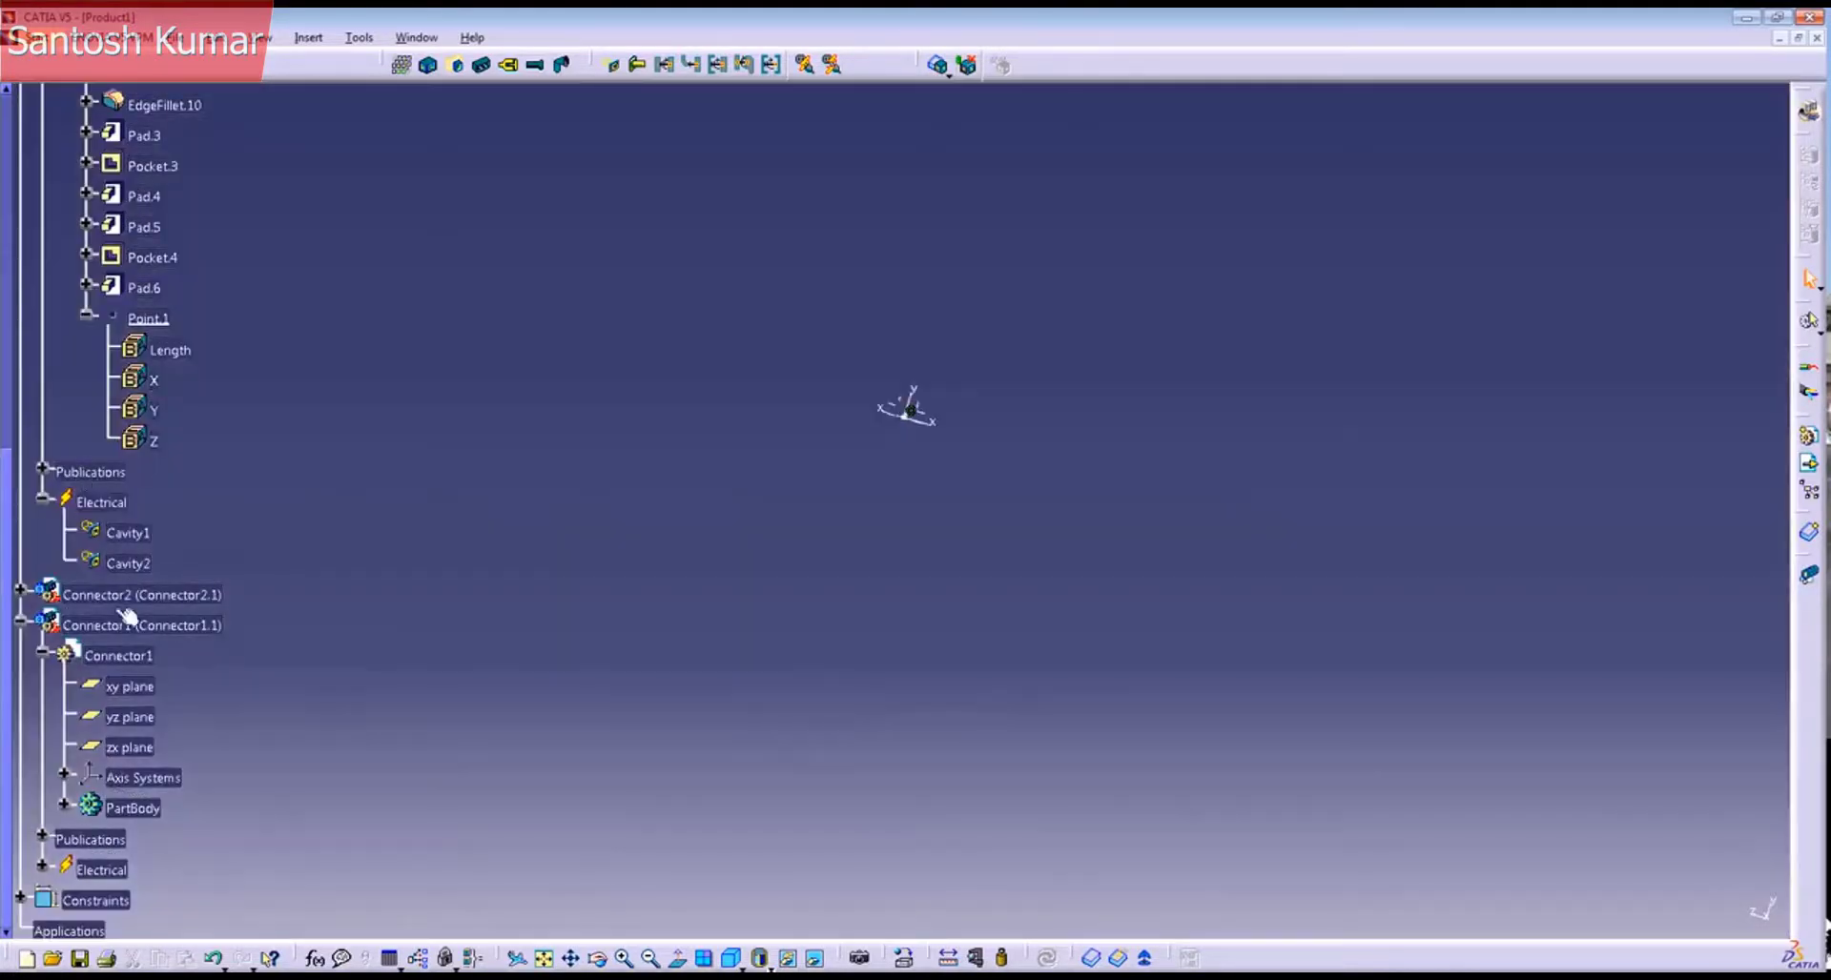
{"action": "left_click", "coordinate": [126, 630]}
{"action": "middle_click_drag", "start_coordinate": [417, 745], "coordinate": [484, 843], "text": "ctrl"}
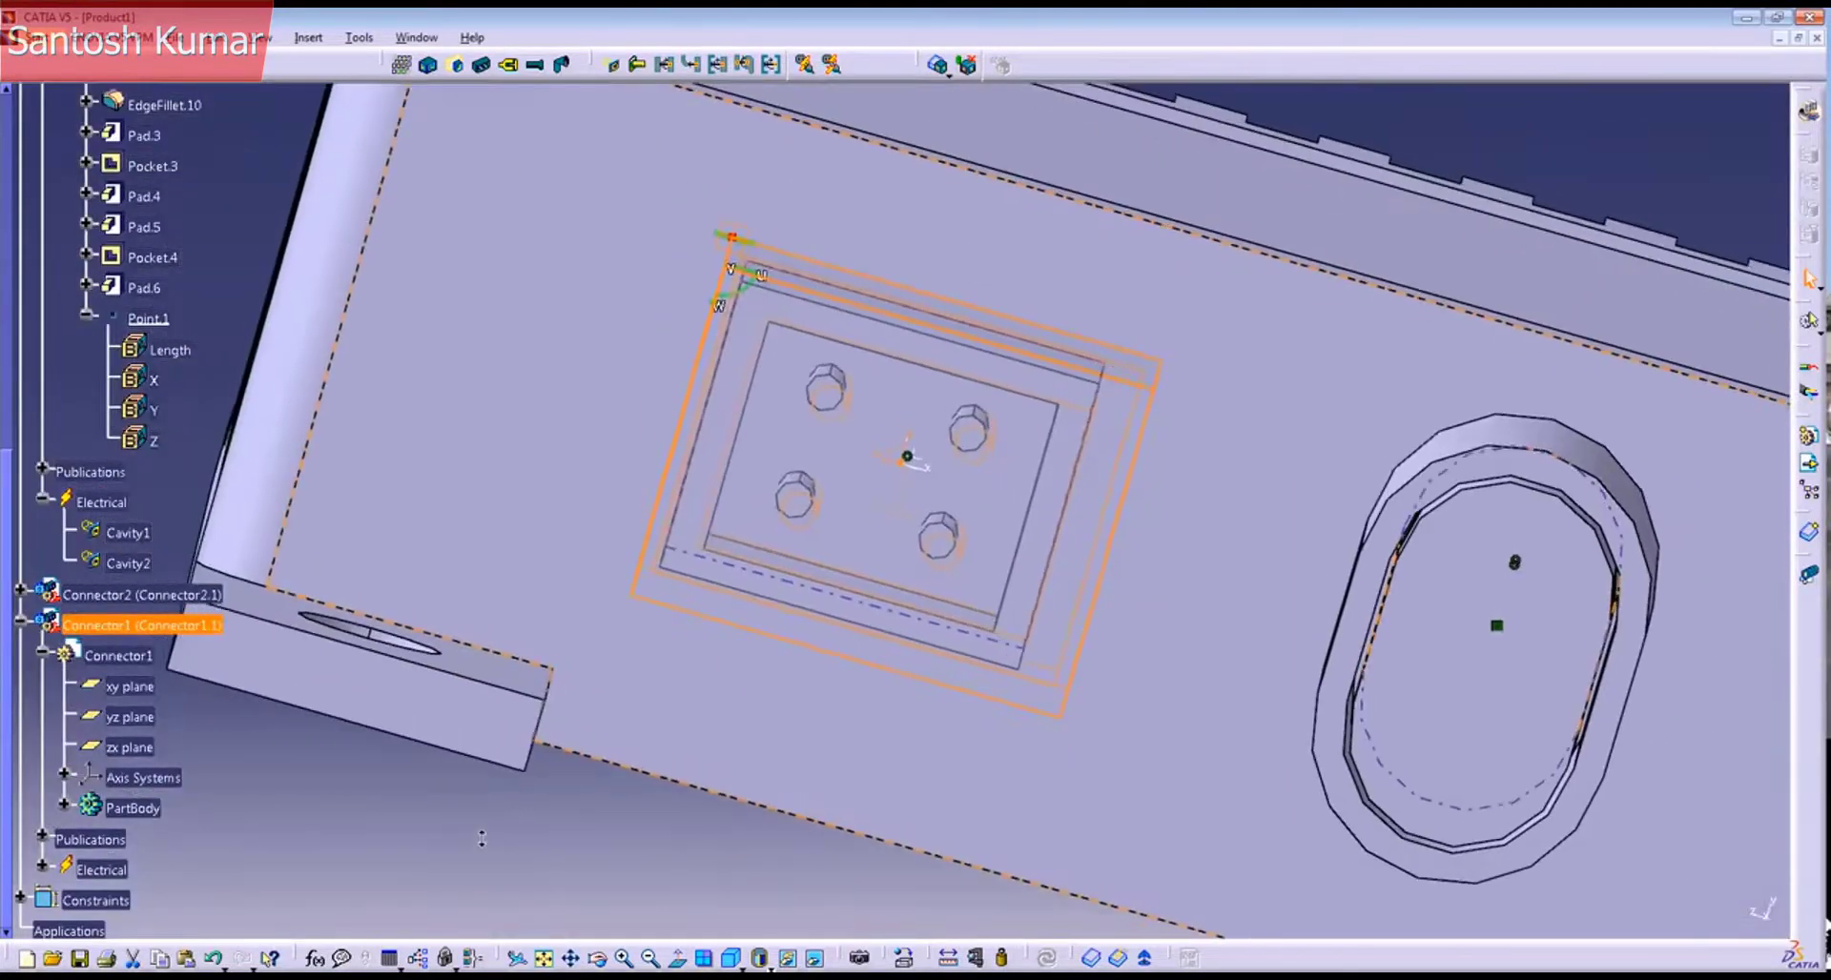
{"action": "mouse_move", "coordinate": [694, 655]}
{"action": "middle_mouse_down"}
{"action": "mouse_move", "coordinate": [613, 641]}
{"action": "mouse_move", "coordinate": [667, 653]}
{"action": "mouse_move", "coordinate": [695, 633]}
{"action": "middle_mouse_up"}
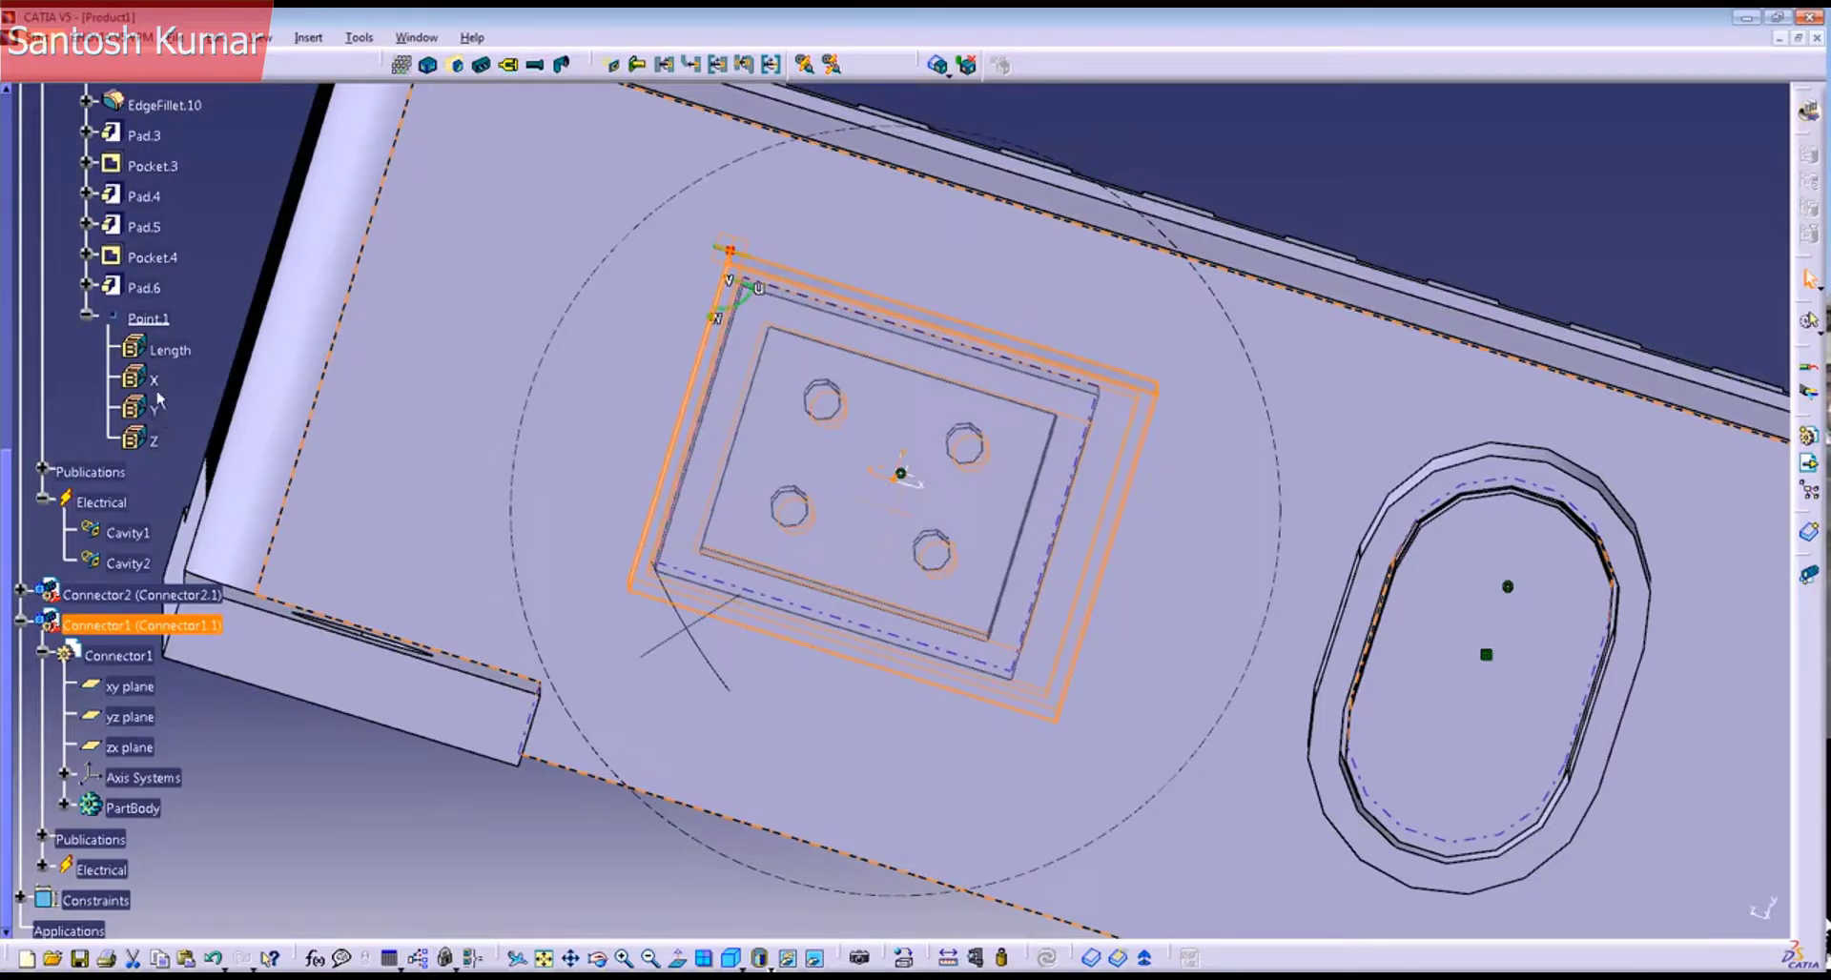
{"action": "middle_click_drag", "start_coordinate": [191, 358], "coordinate": [202, 416]}
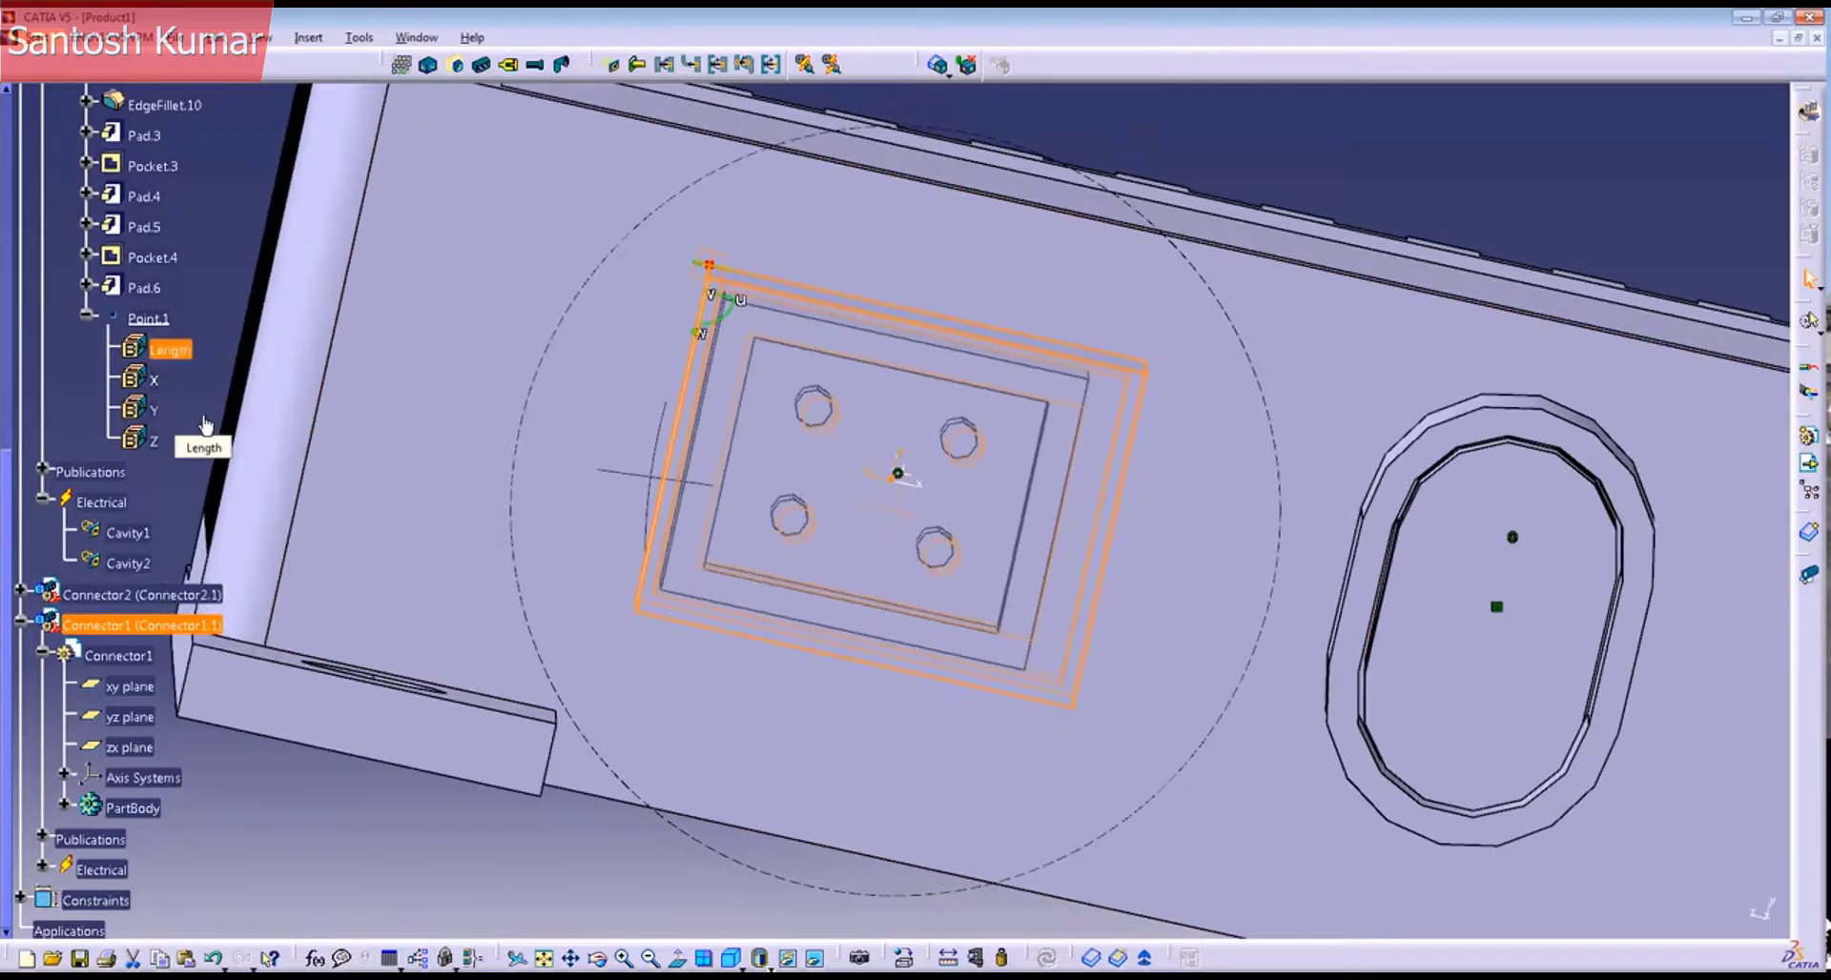
Step: Activate the Philips Module part and increase the X parameter of Point.1 by one increment
{"action": "double_click", "coordinate": [167, 418]}
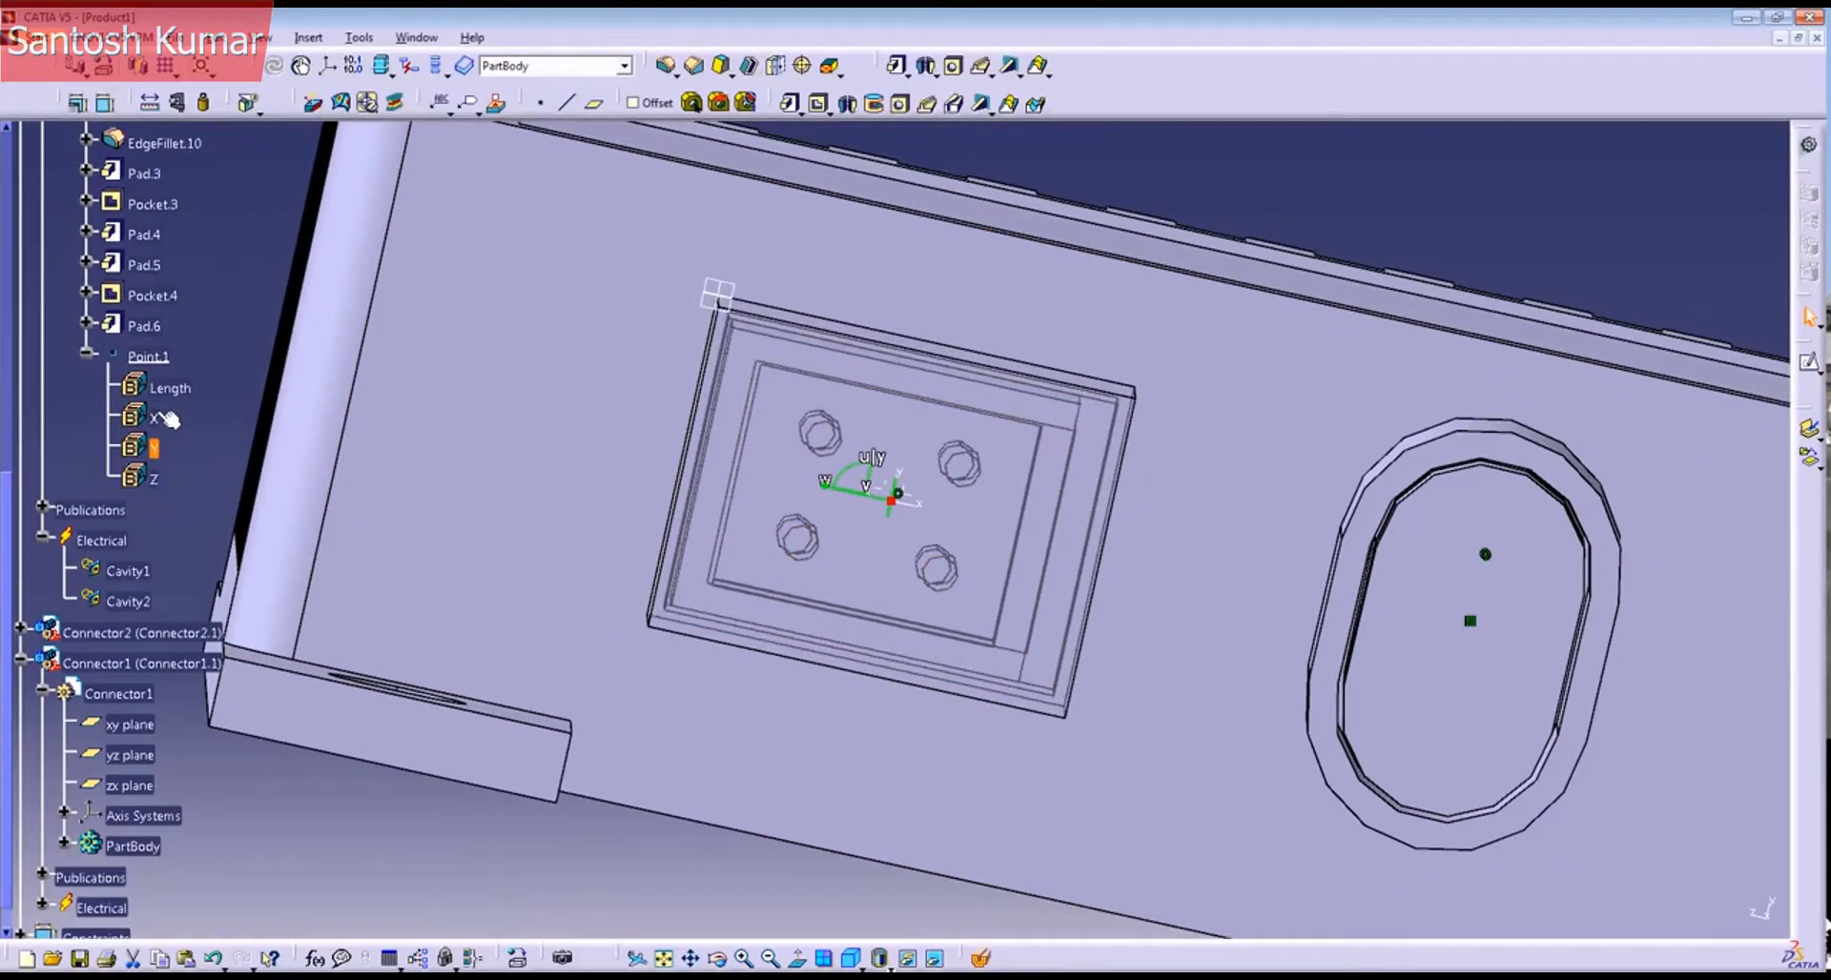
{"action": "double_click", "coordinate": [166, 418]}
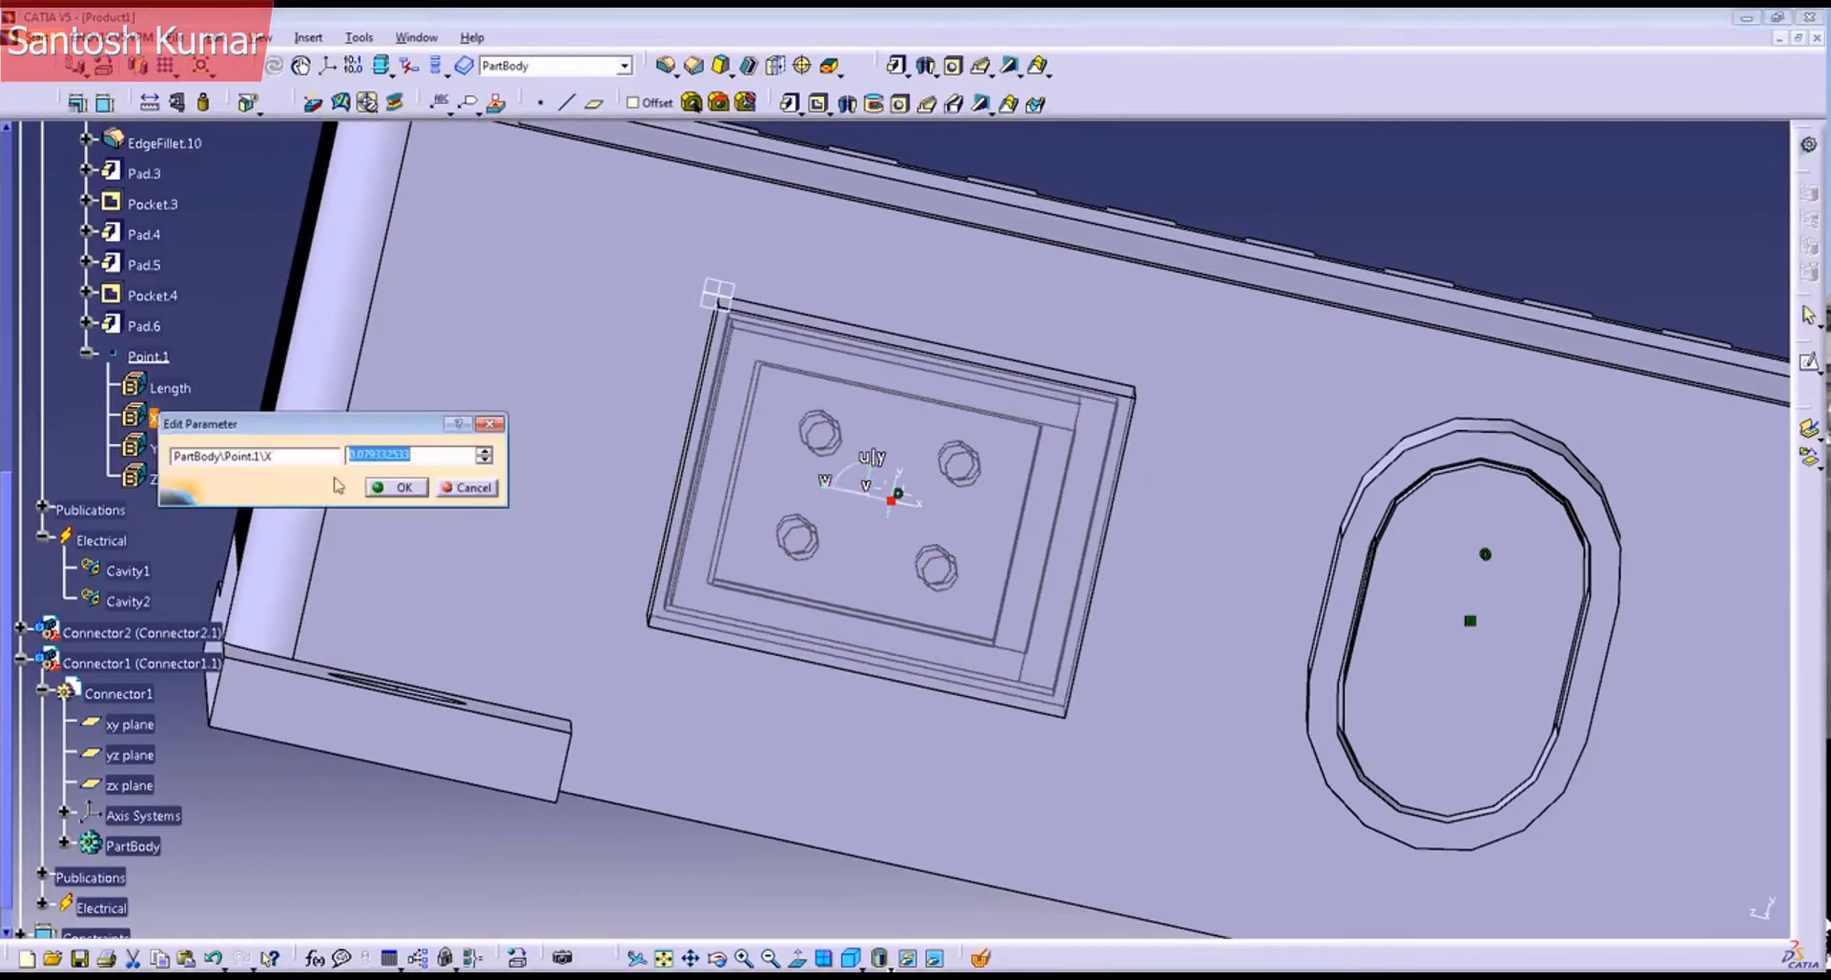
{"action": "left_click", "coordinate": [484, 452]}
{"action": "left_click", "coordinate": [410, 488]}
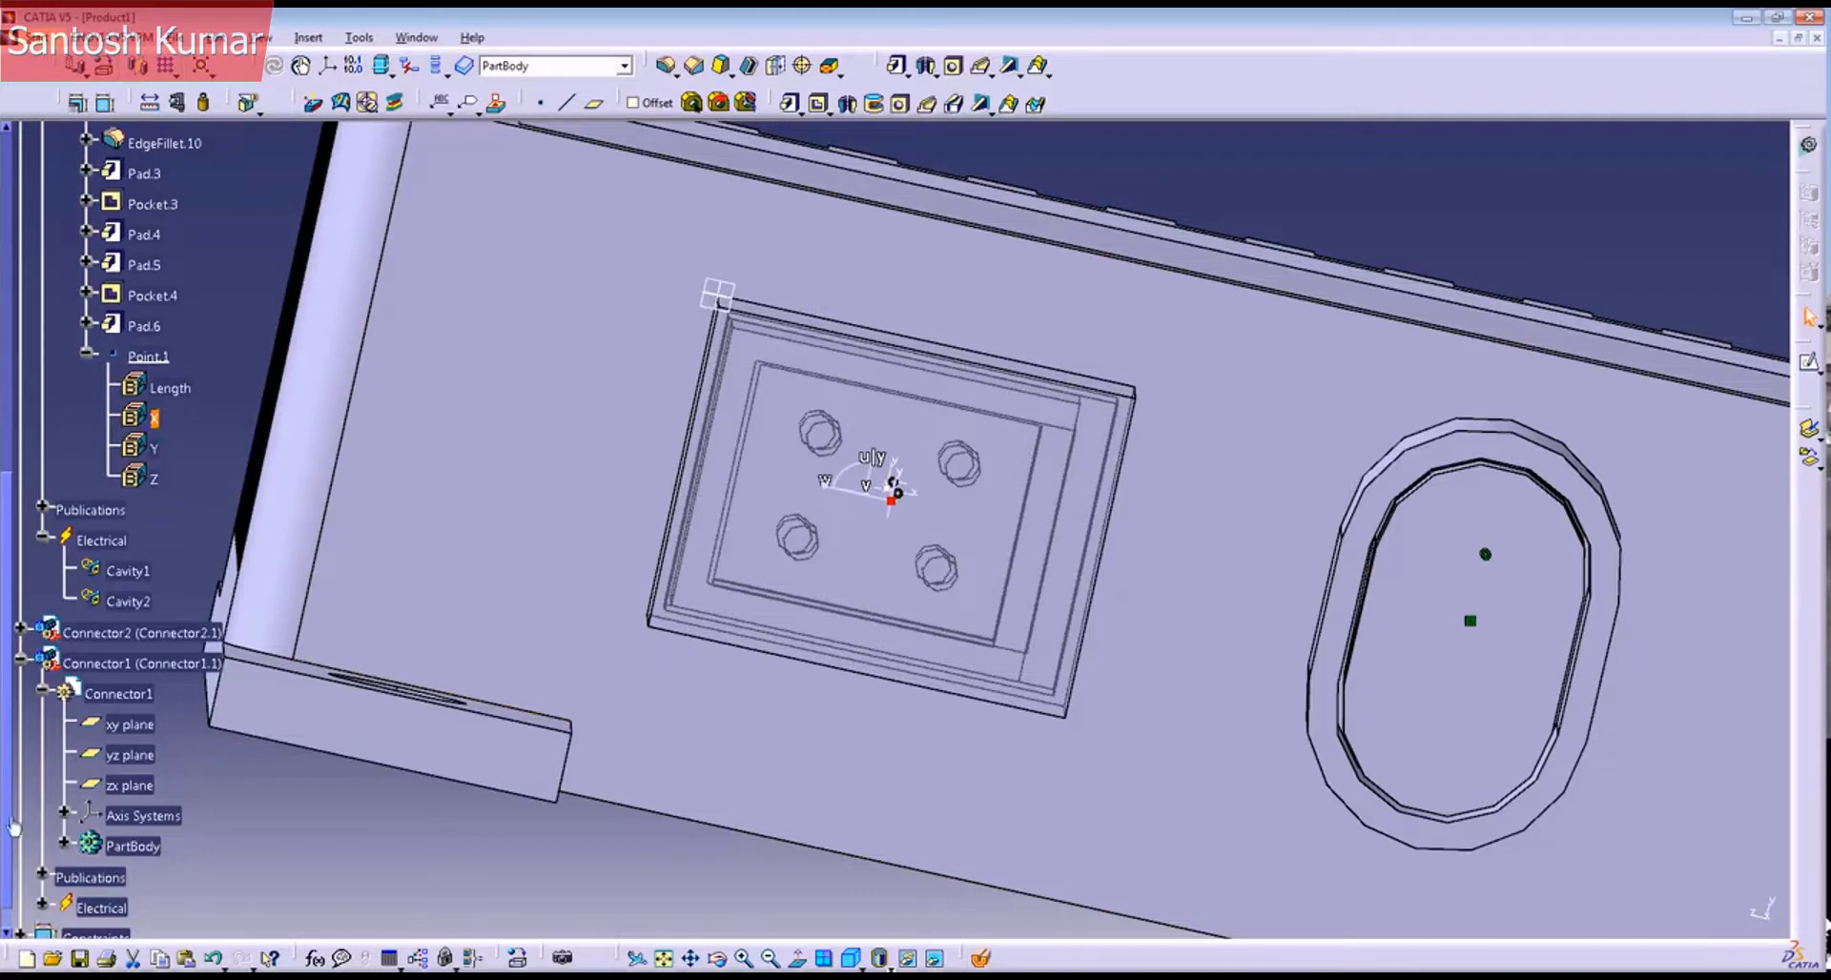
Step: Return to the Product1 assembly level and check Connector1's alignment with the module's pins
{"action": "left_click_drag", "start_coordinate": [8, 758], "coordinate": [28, 191]}
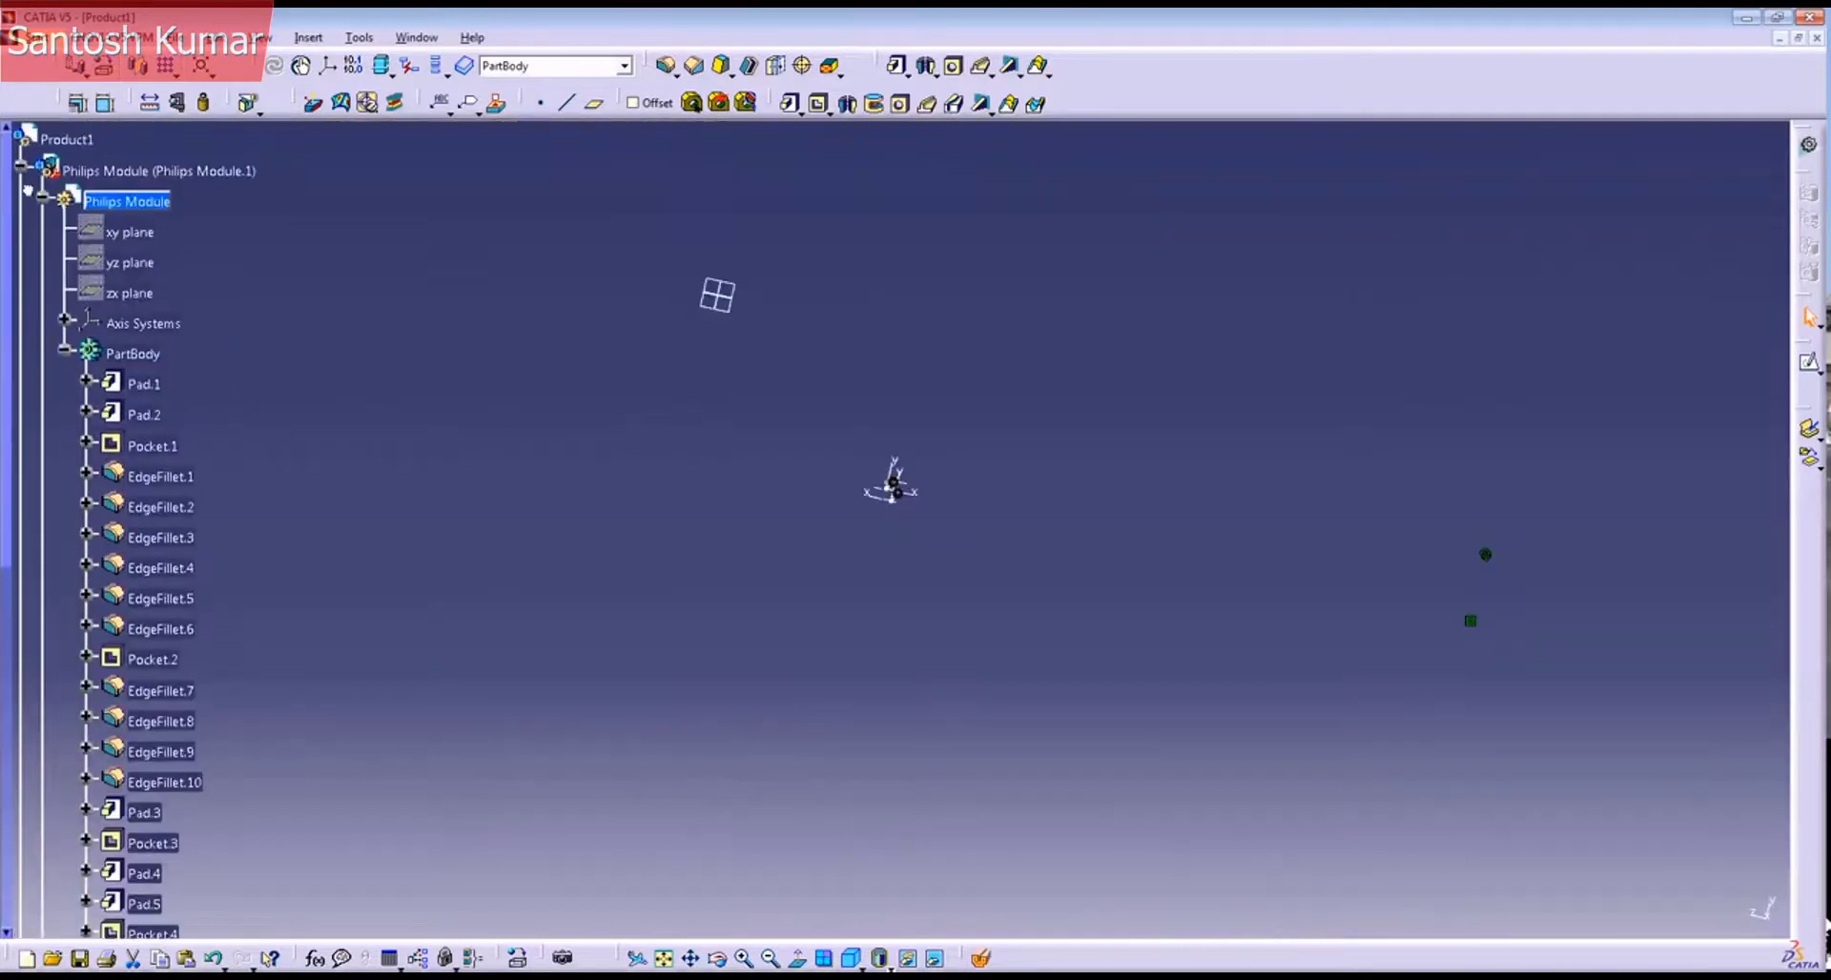
{"action": "double_click", "coordinate": [54, 138]}
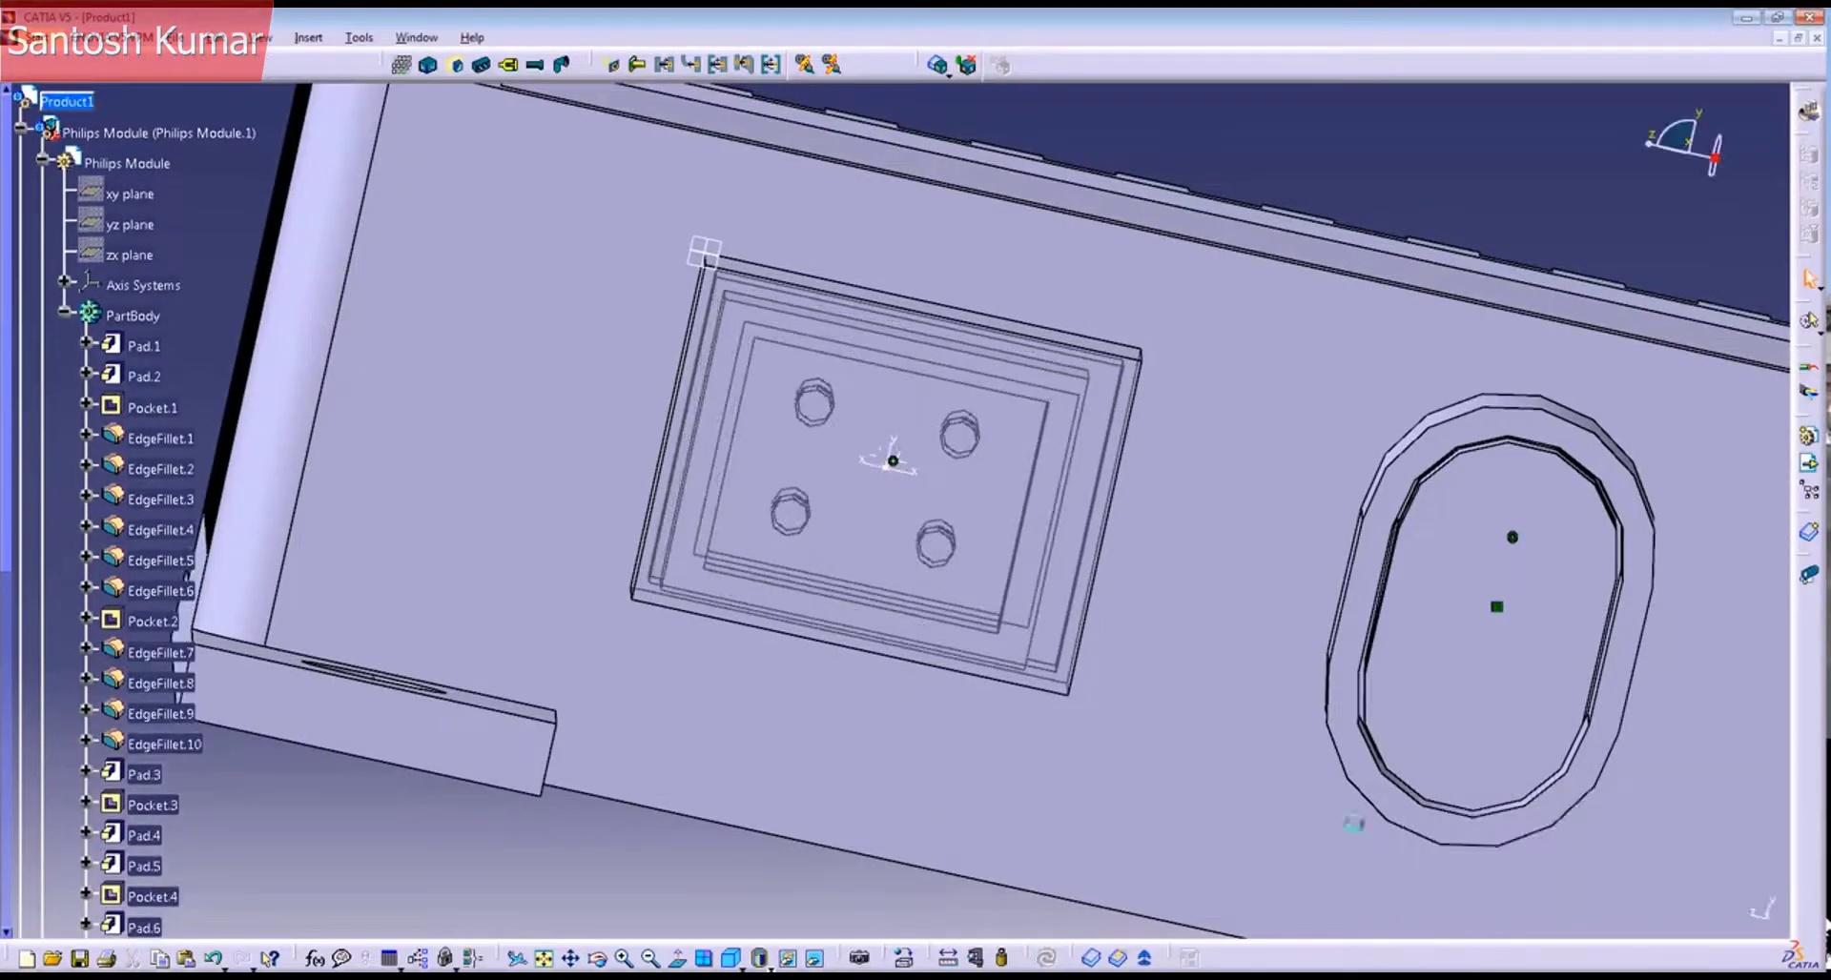
{"action": "middle_click_drag", "start_coordinate": [866, 723], "coordinate": [893, 641]}
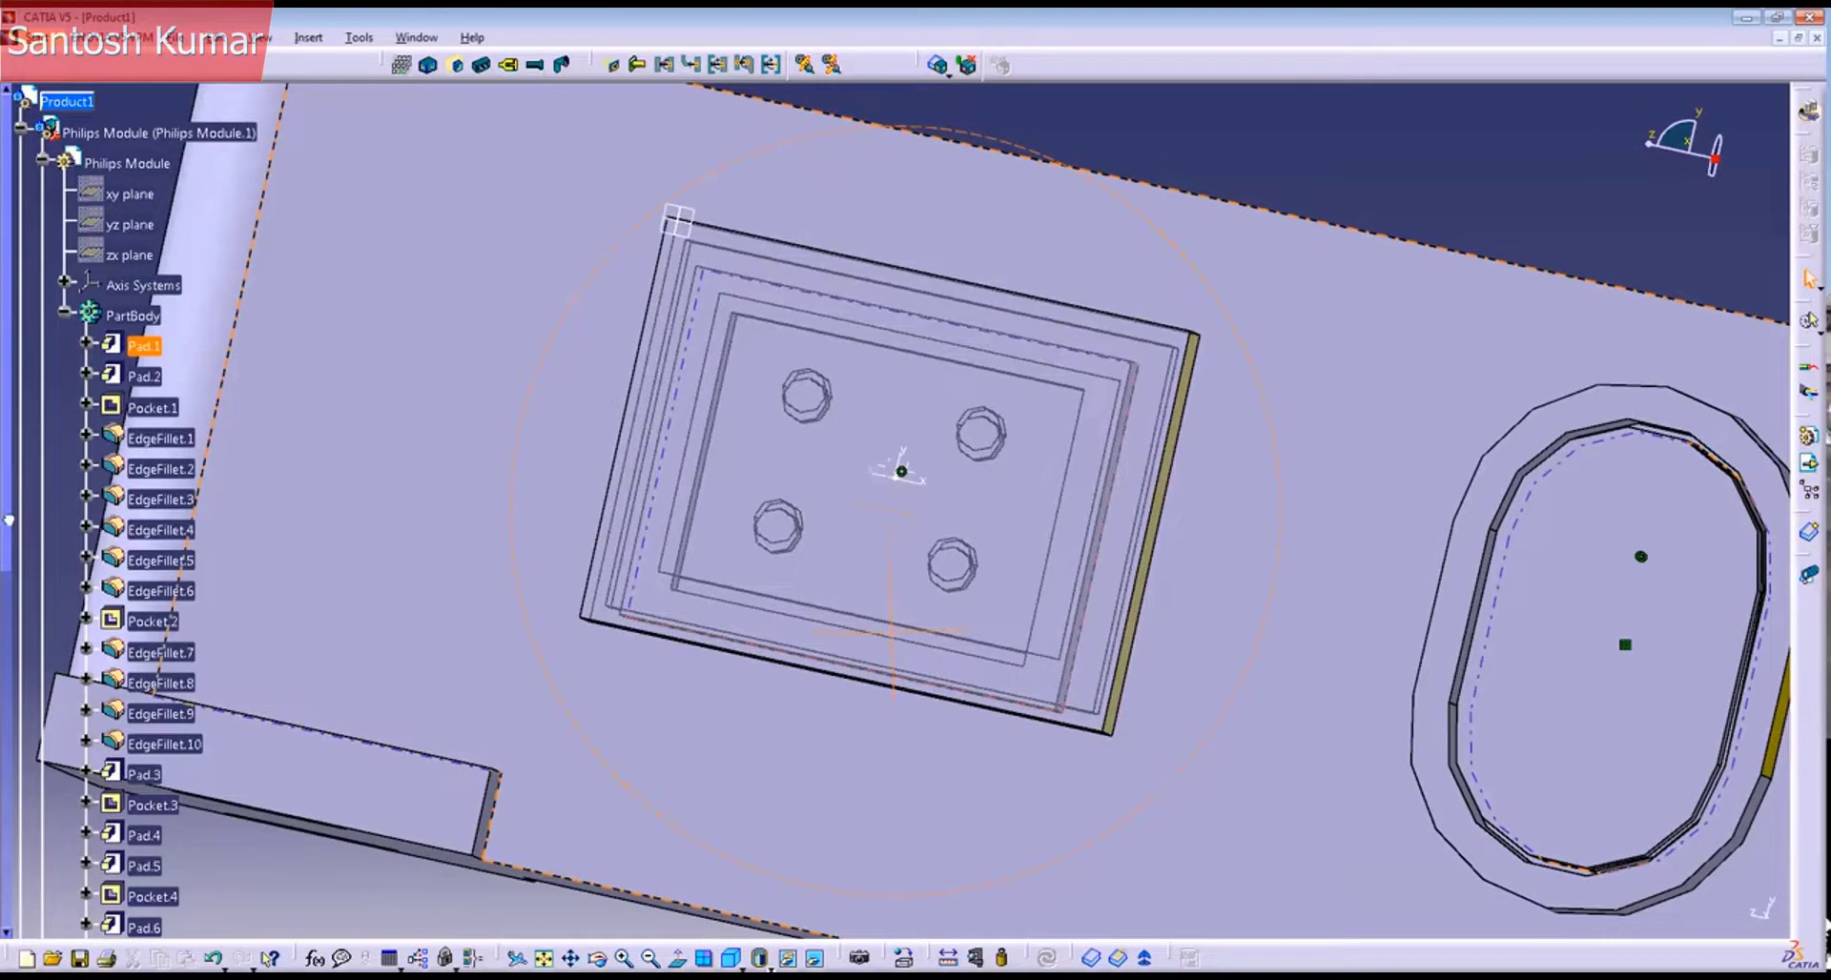
Step: Activate the Philips Module part and set the Y parameter of Point.1 to -0.5
{"action": "left_click_drag", "start_coordinate": [8, 520], "coordinate": [8, 803]}
{"action": "double_click", "coordinate": [156, 542]}
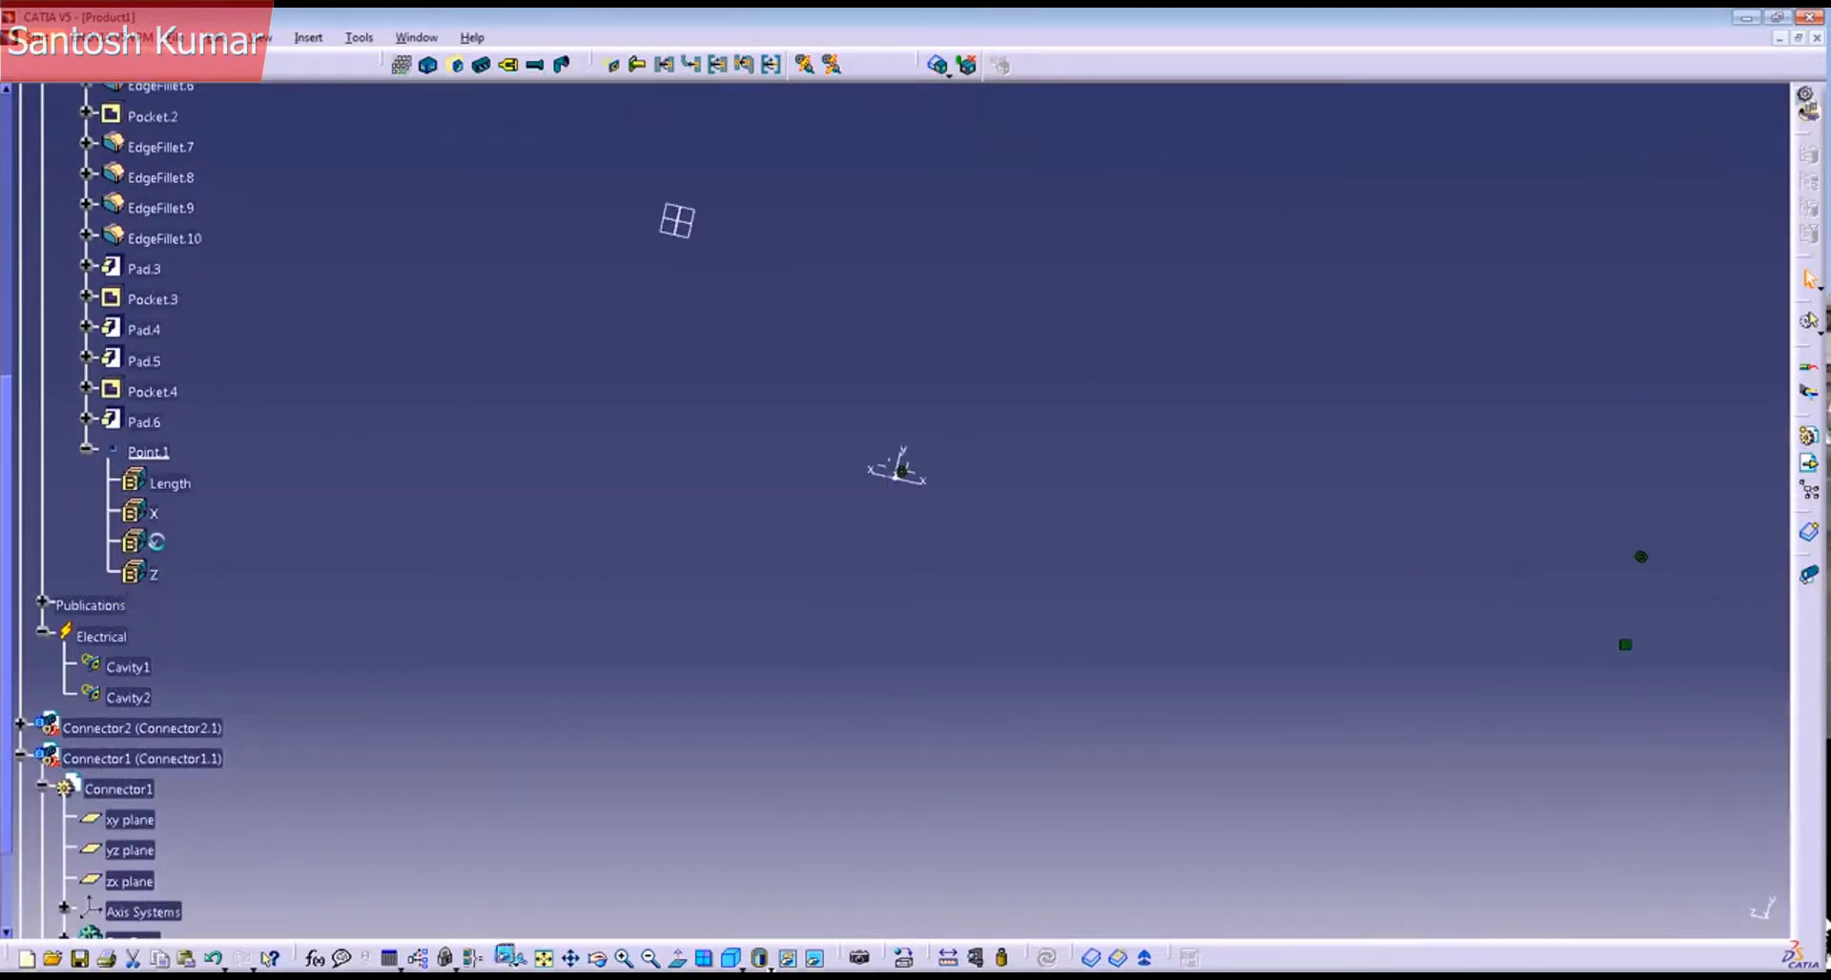
{"action": "double_click", "coordinate": [151, 582]}
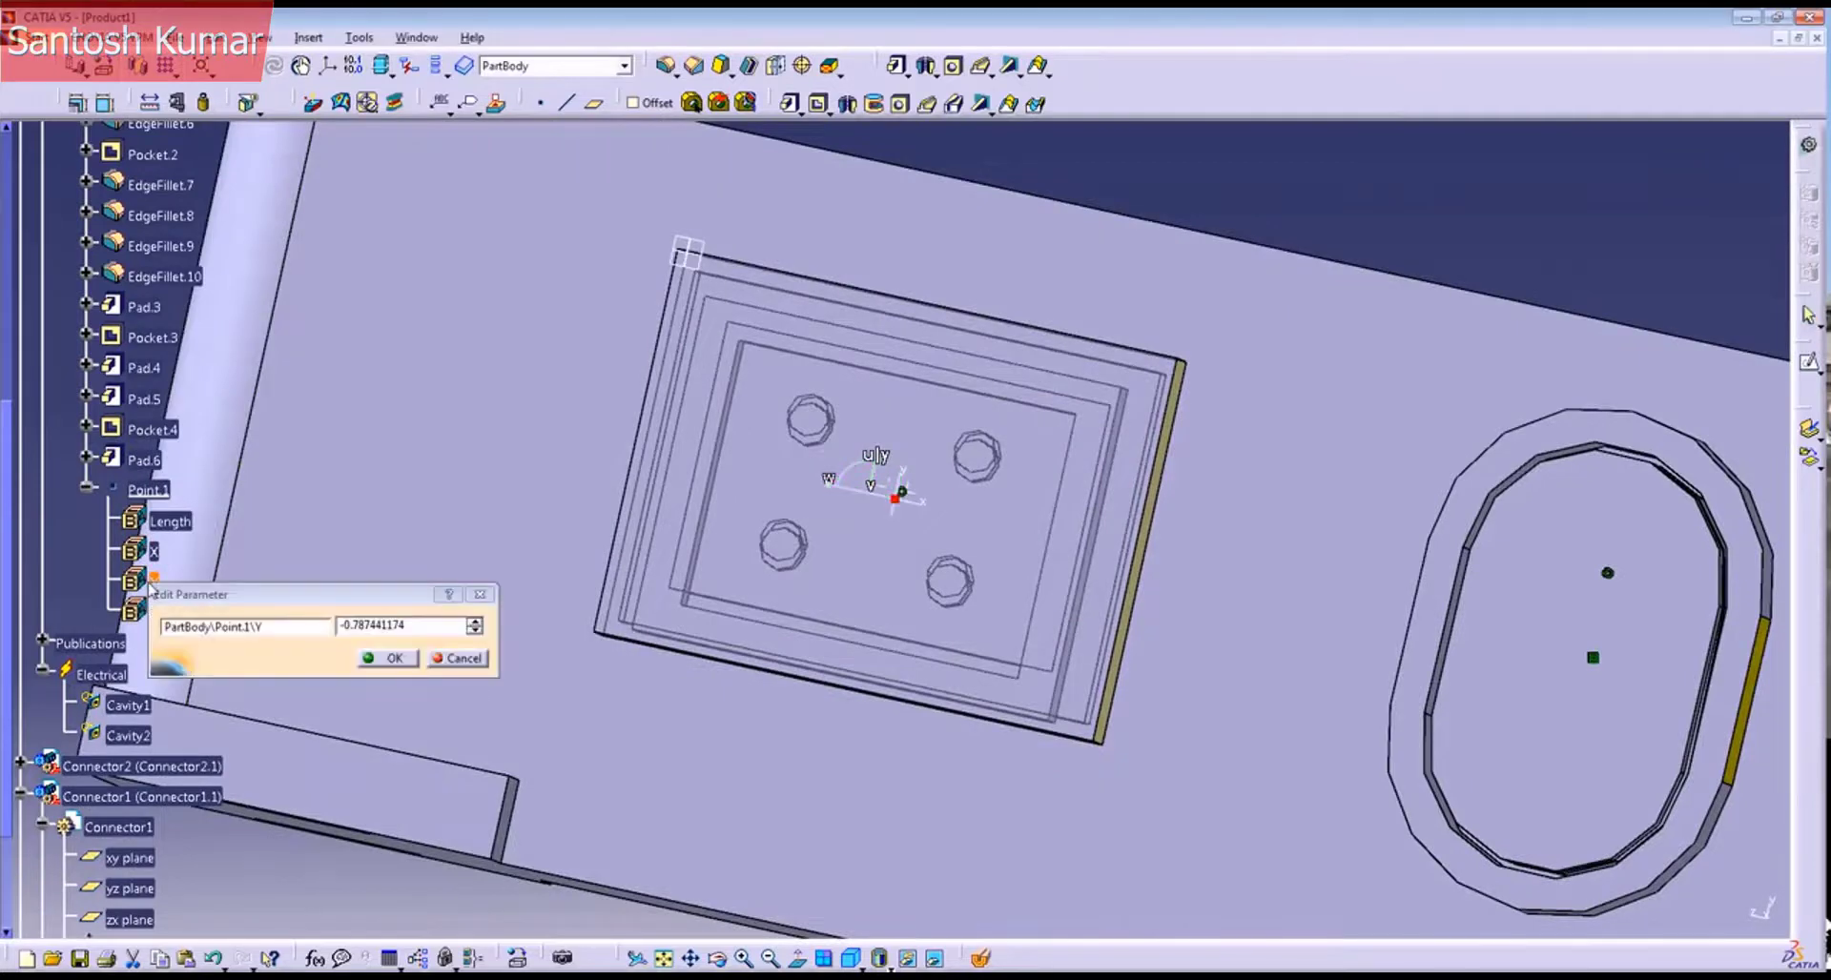
{"action": "left_click_drag", "start_coordinate": [407, 634], "coordinate": [310, 626]}
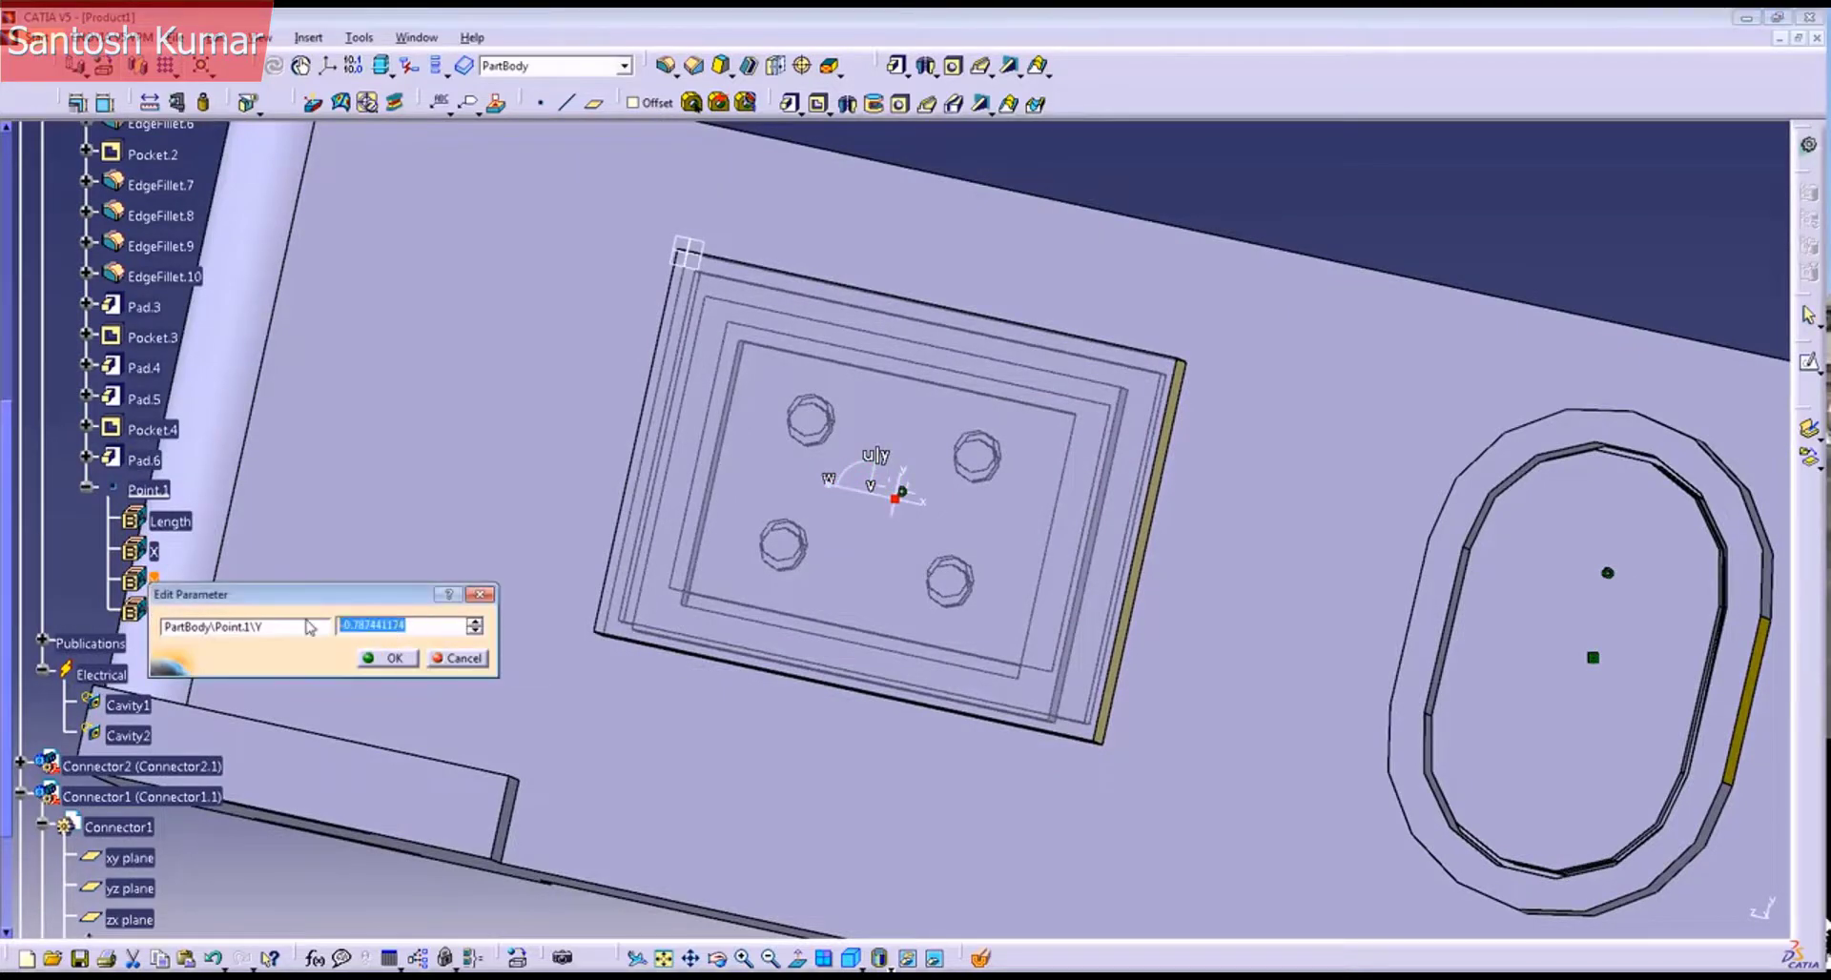
{"action": "type", "text": "-0.5"}
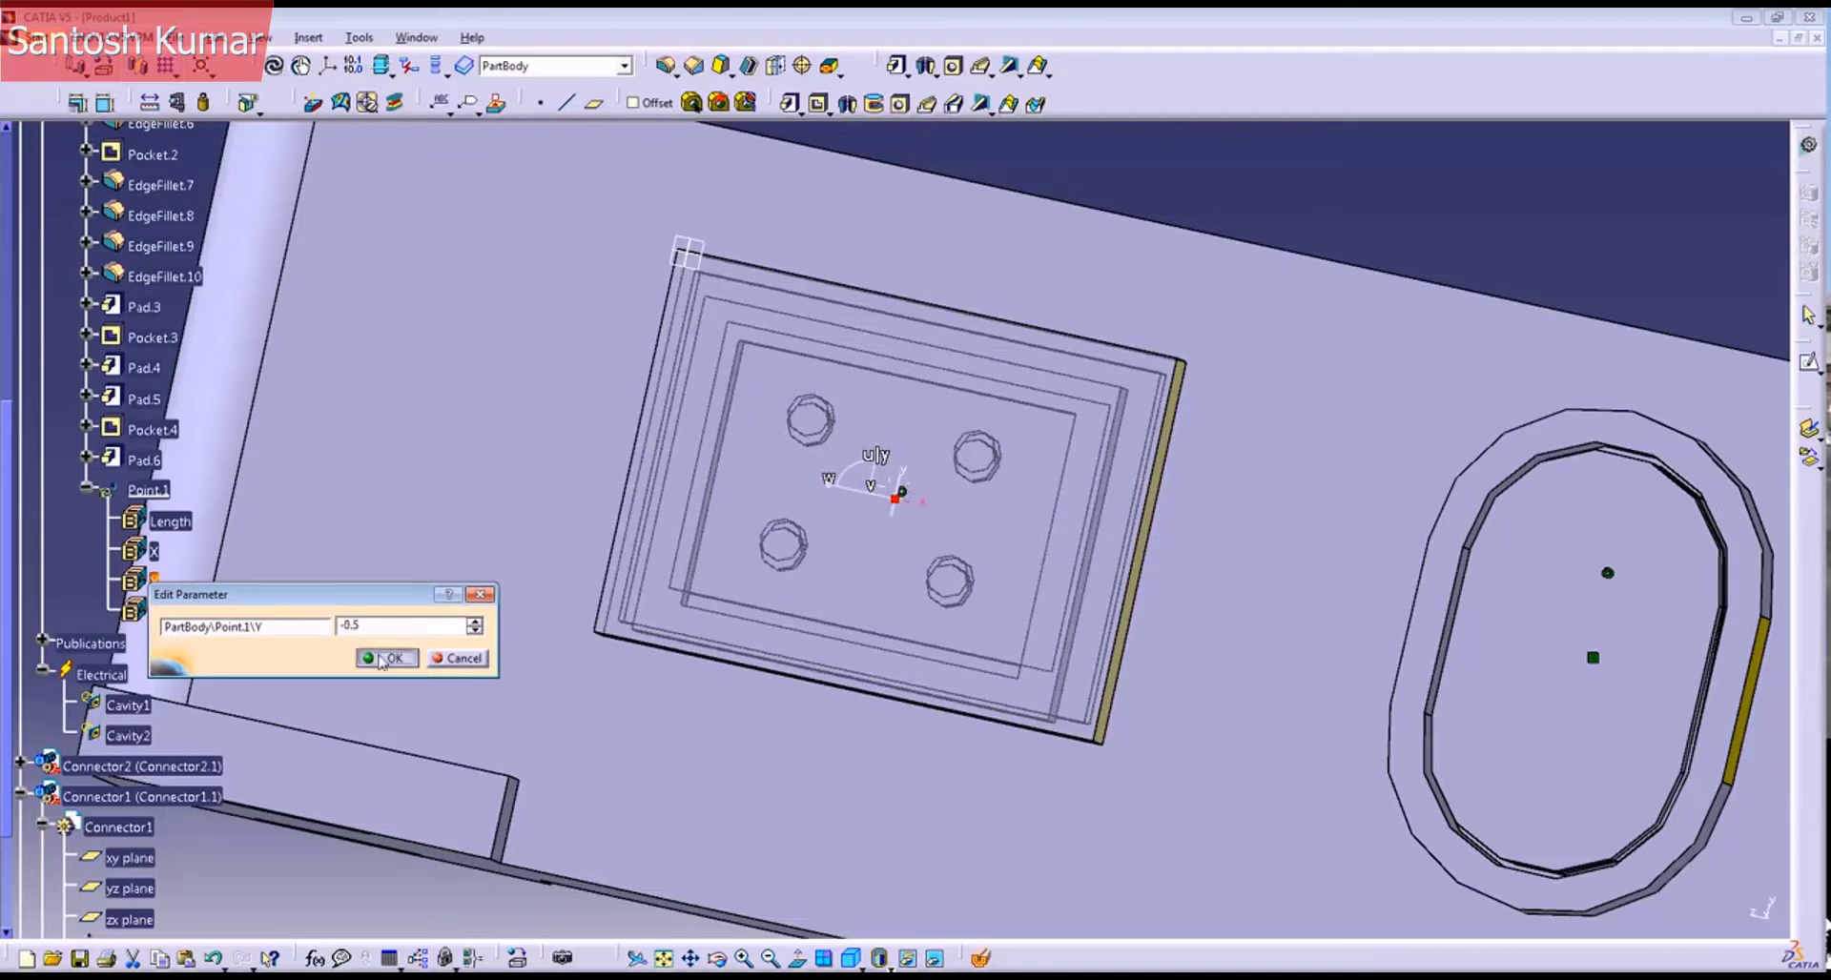
{"action": "left_click", "coordinate": [388, 659]}
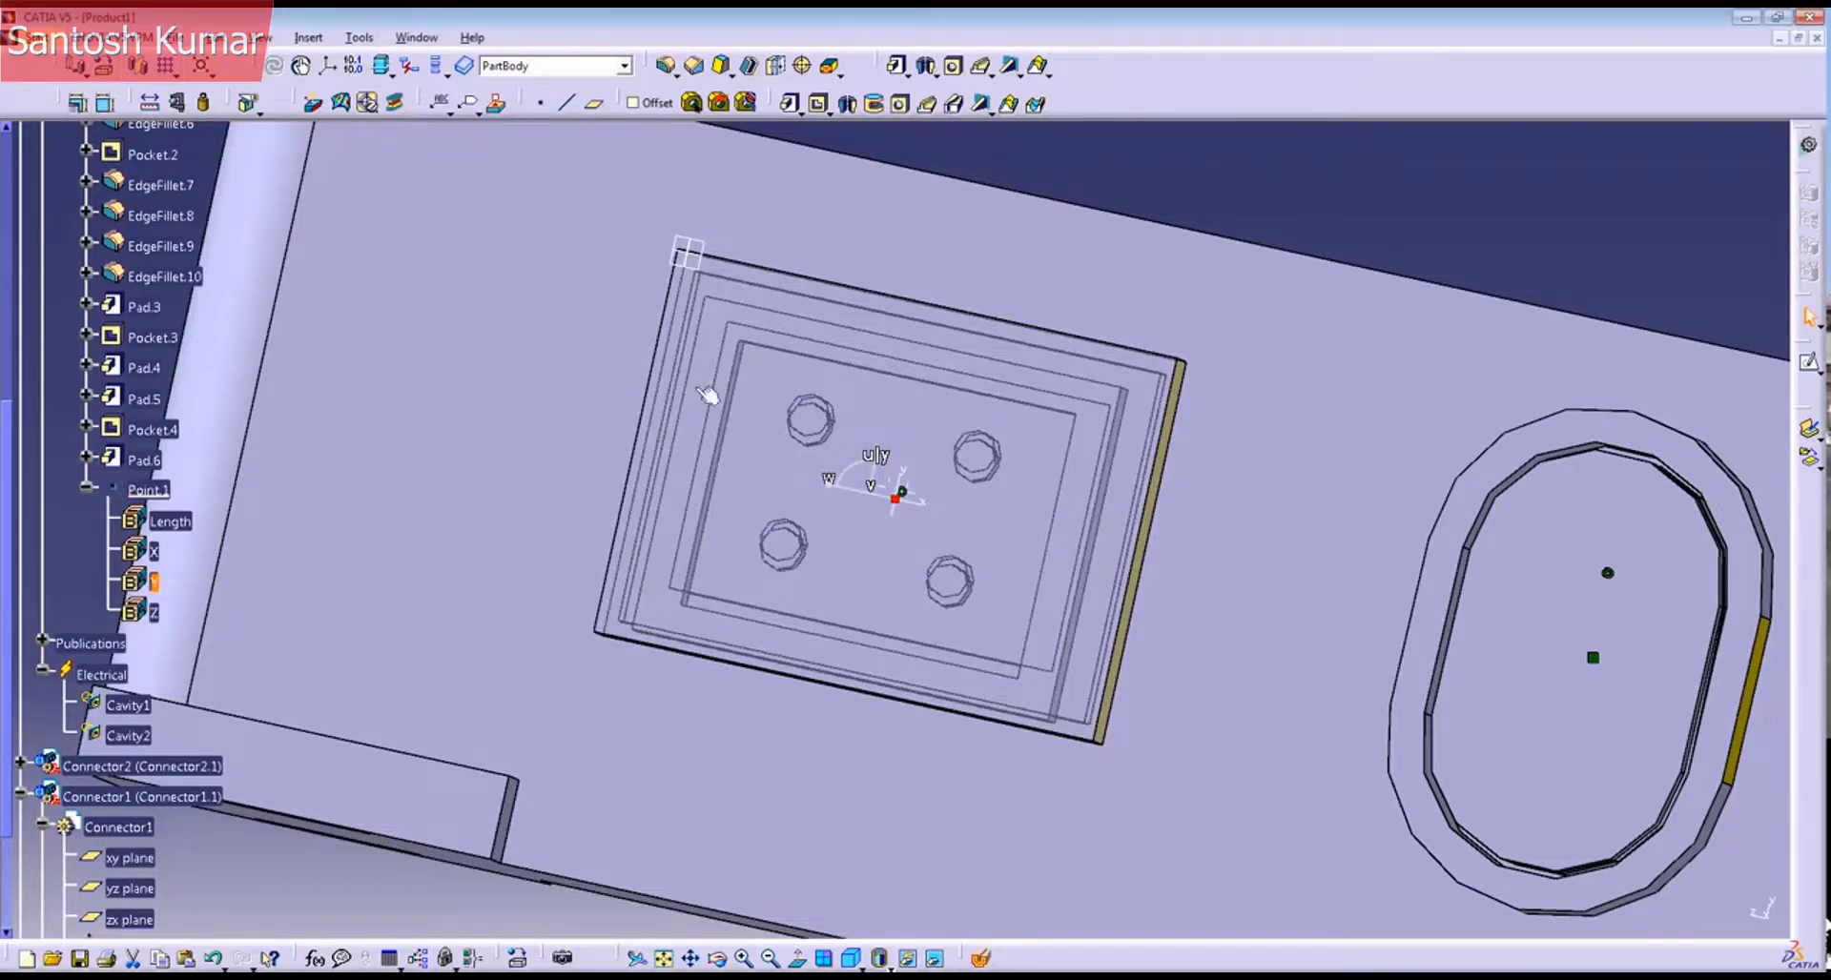
Step: Reactivate Product1 to apply the new Y offset and recheck how the rectangular connector sits around the pins
{"action": "left_click_drag", "start_coordinate": [11, 611], "coordinate": [30, 324]}
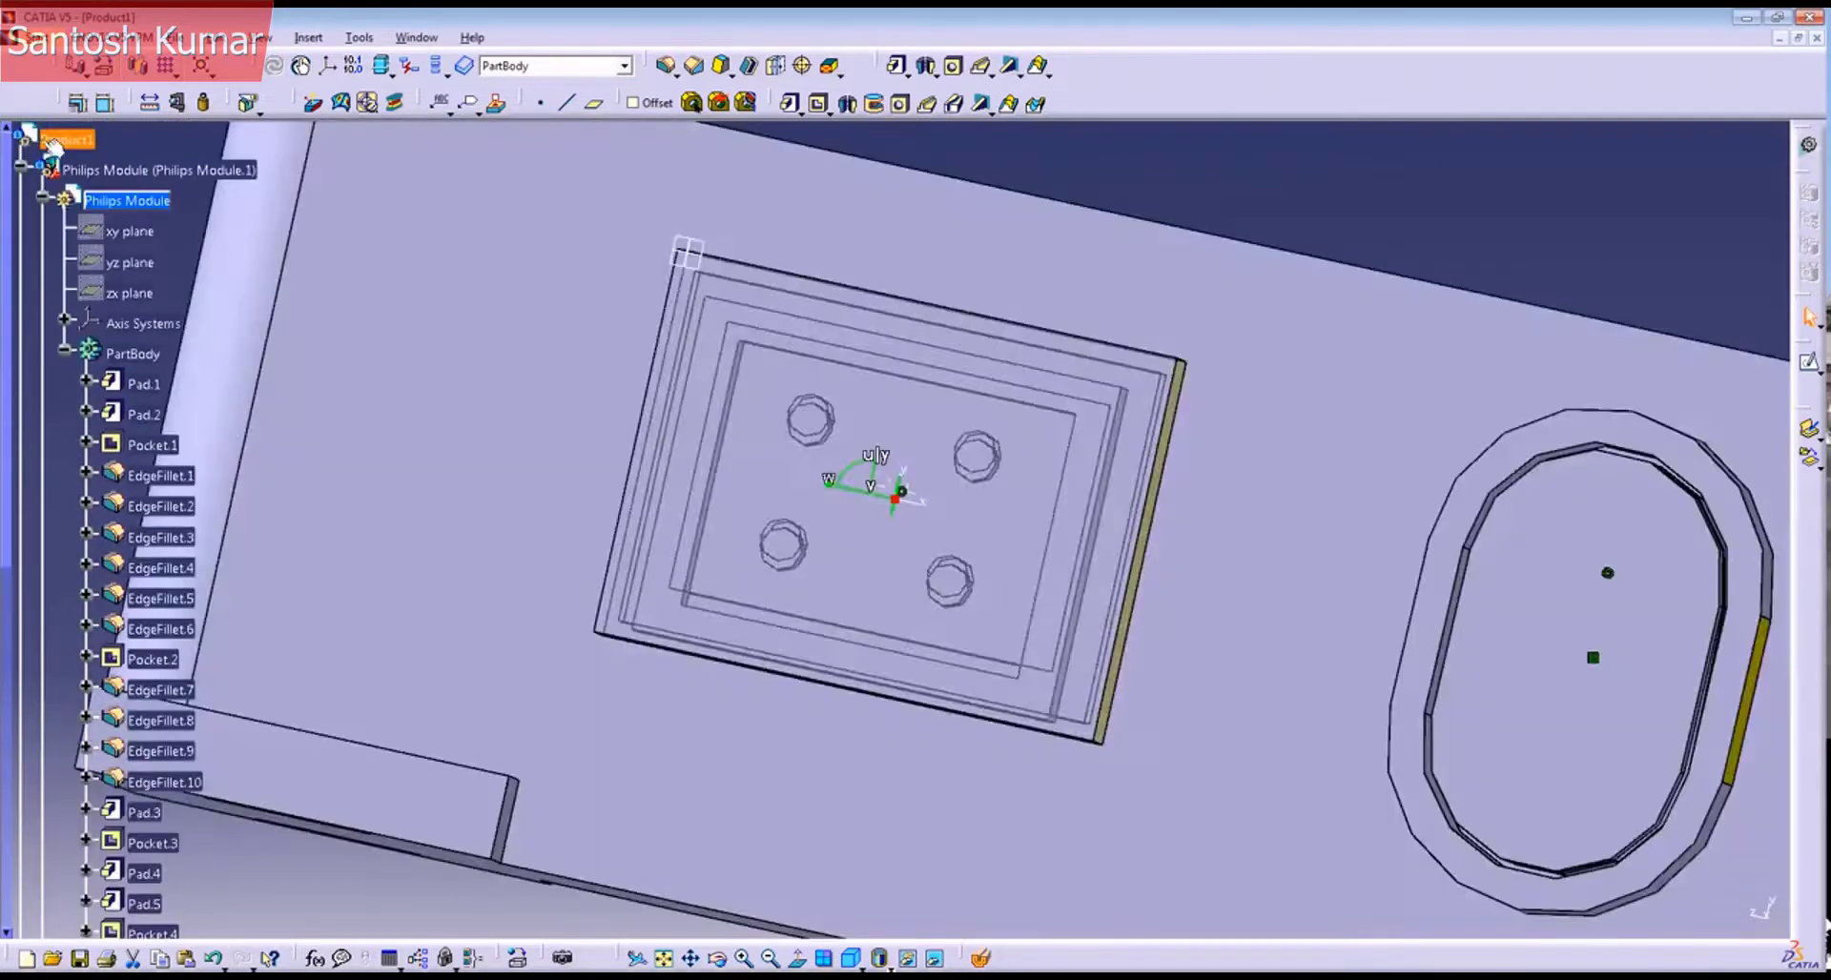
{"action": "double_click", "coordinate": [46, 140]}
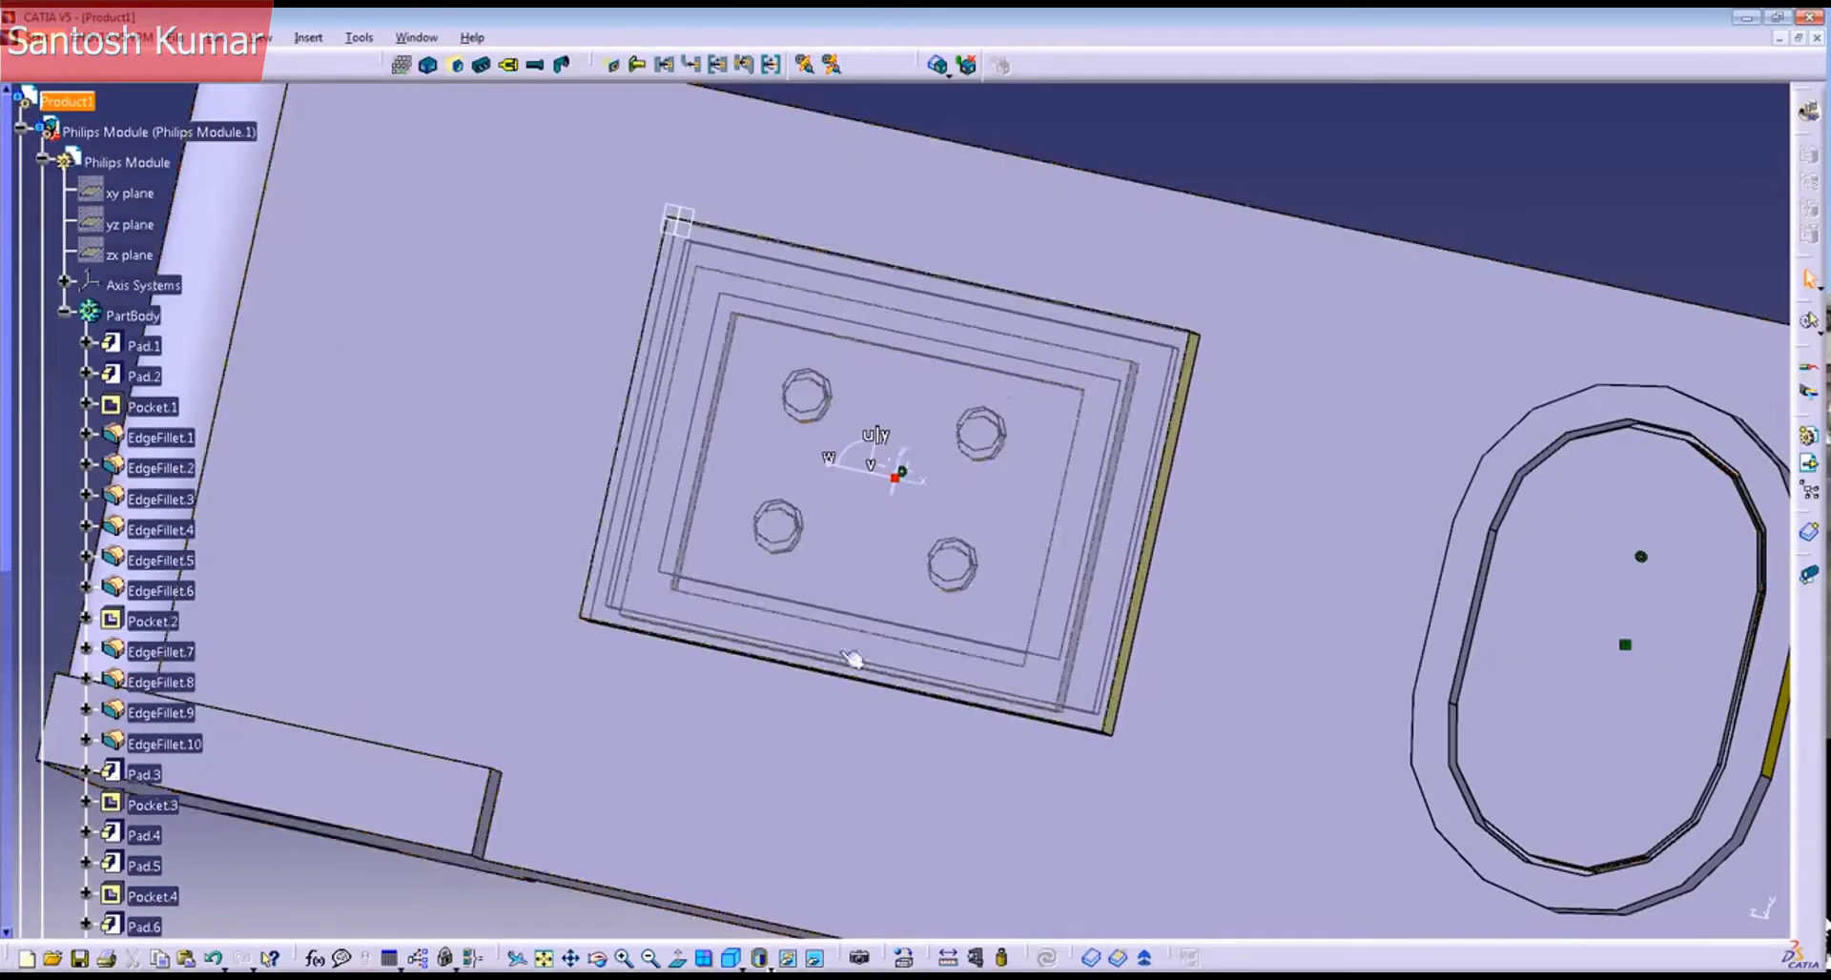
{"action": "mouse_move", "coordinate": [848, 659]}
{"action": "middle_mouse_down"}
{"action": "mouse_move", "coordinate": [845, 633]}
{"action": "mouse_move", "coordinate": [839, 654]}
{"action": "middle_mouse_up"}
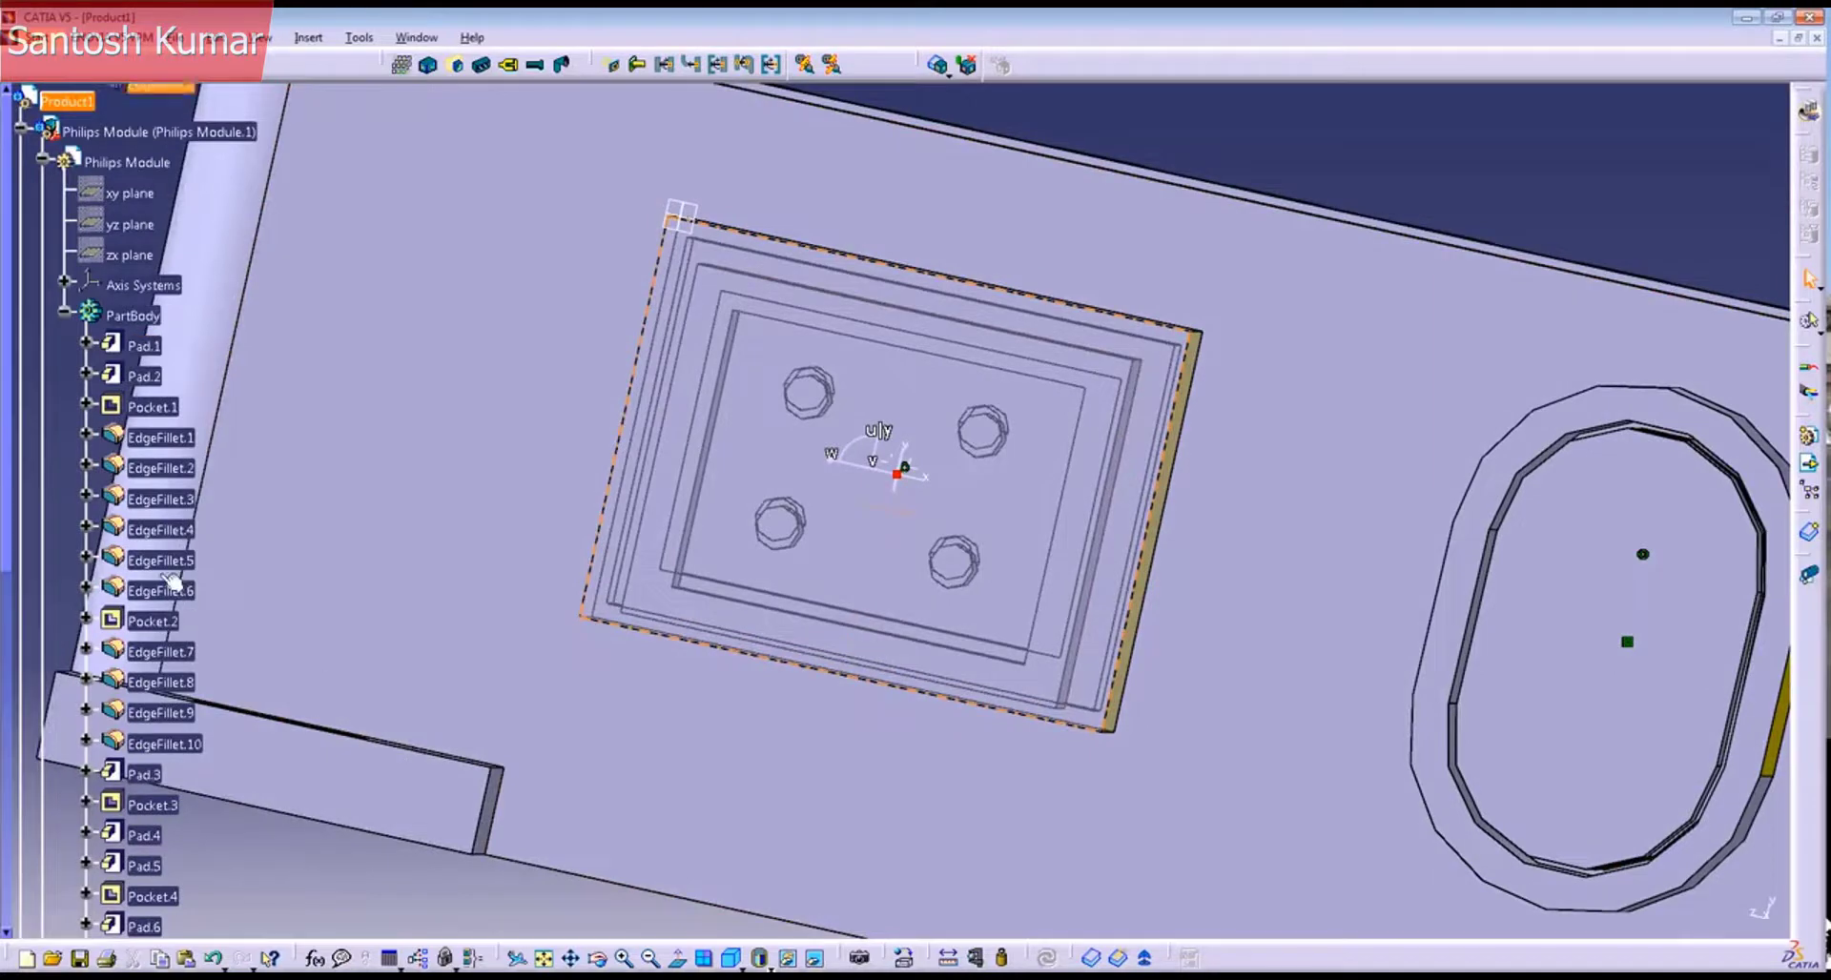
Step: Activate the Philips Module part again and adjust the Y parameter of Point.1 by one increment
{"action": "scroll", "coordinate": [170, 582], "scroll_direction": "down", "scroll_amount": 10}
{"action": "middle_click_drag", "start_coordinate": [263, 837], "coordinate": [274, 780], "text": "ctrl"}
{"action": "scroll", "coordinate": [275, 780], "scroll_direction": "up", "scroll_amount": 3}
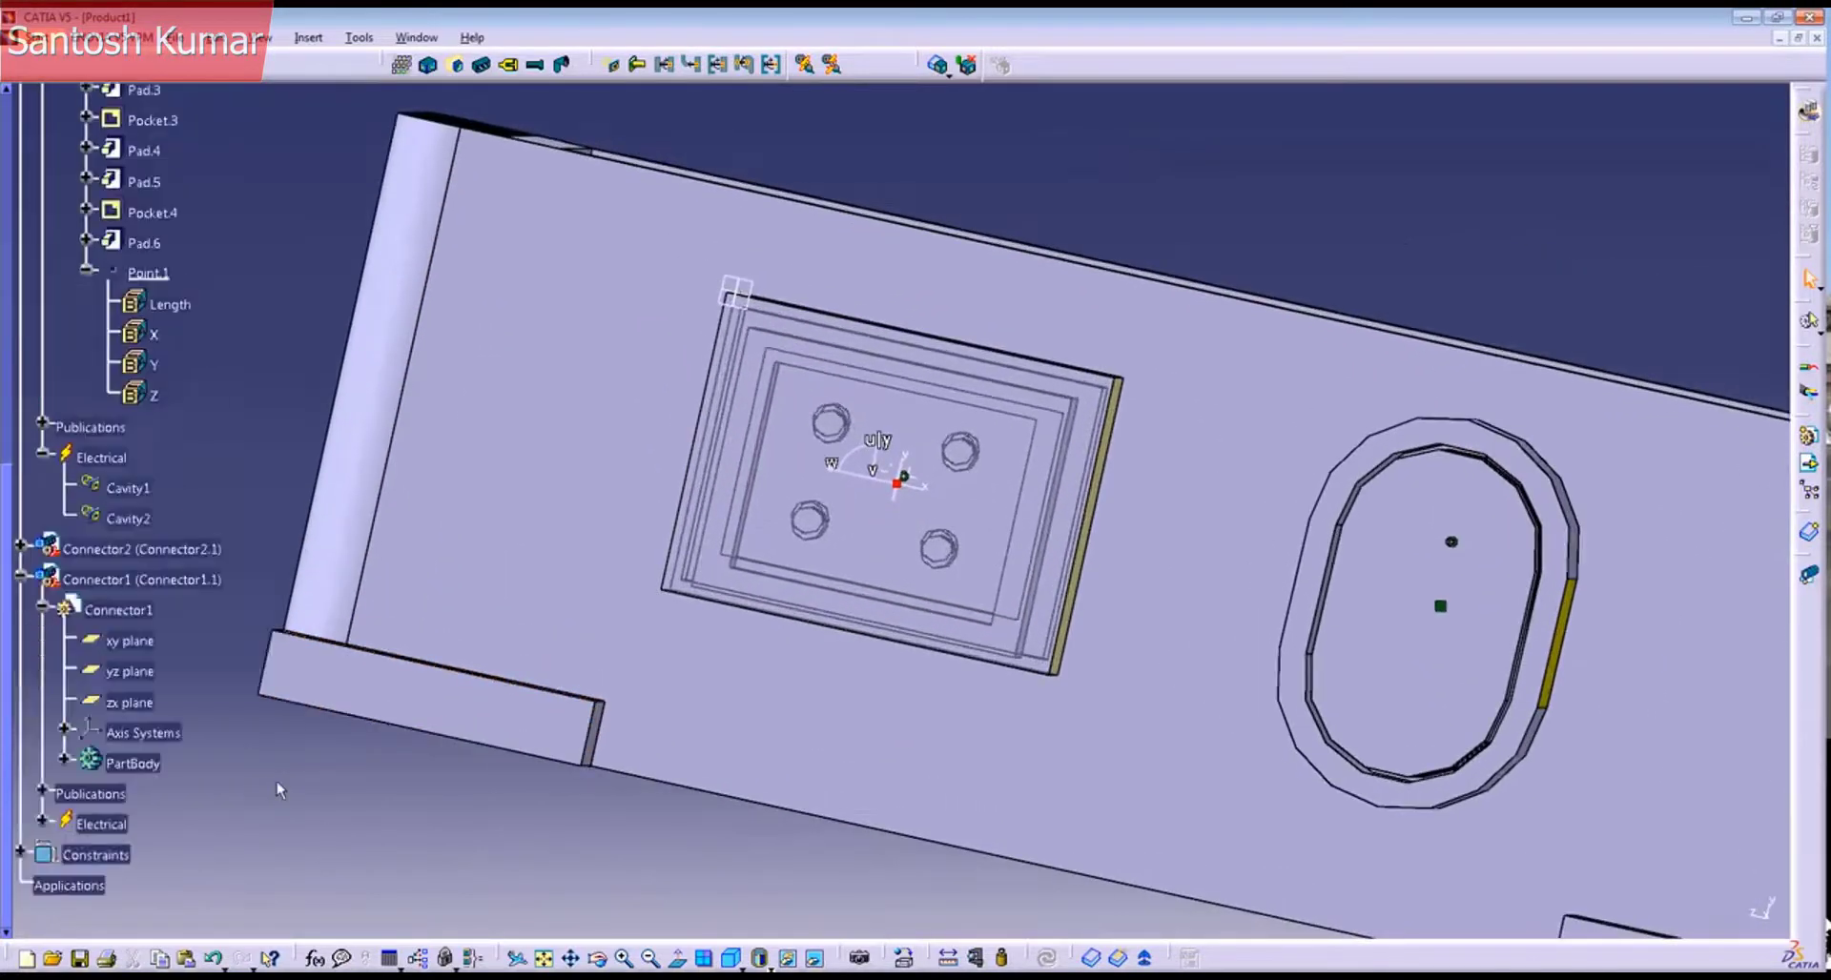
{"action": "scroll", "coordinate": [186, 428], "scroll_direction": "down", "scroll_amount": 1}
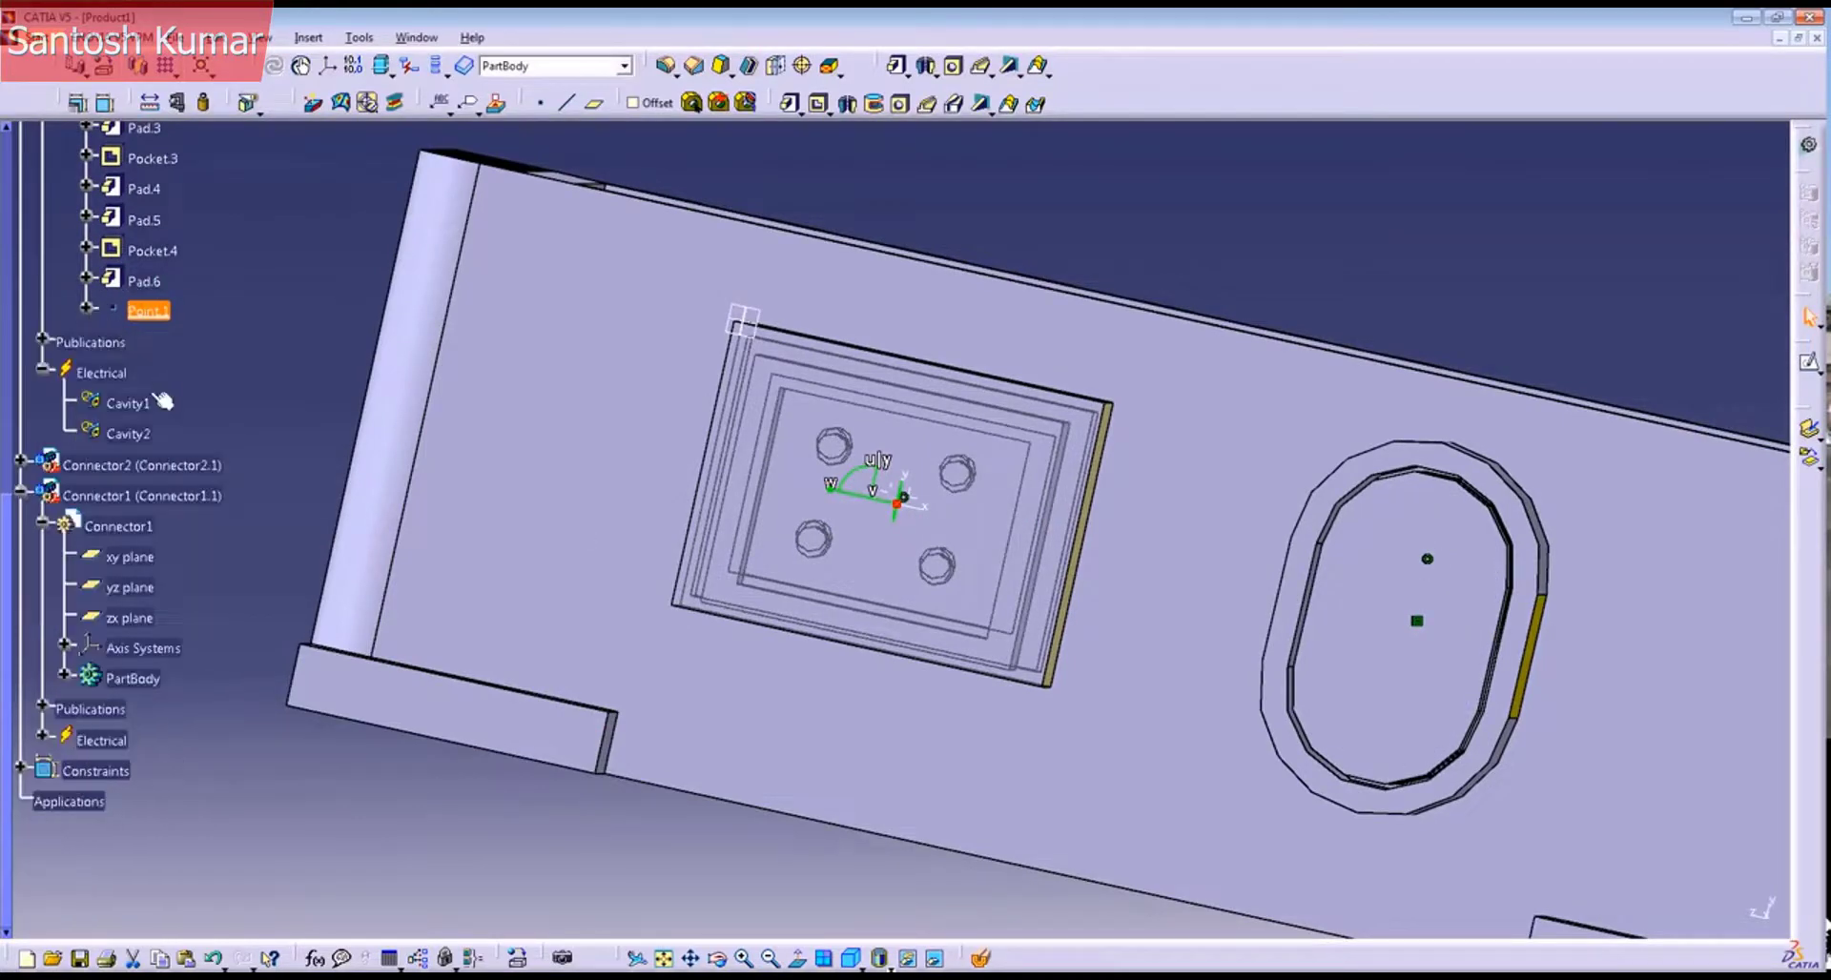
{"action": "middle_click_drag", "start_coordinate": [240, 347], "coordinate": [238, 379], "text": "ctrl"}
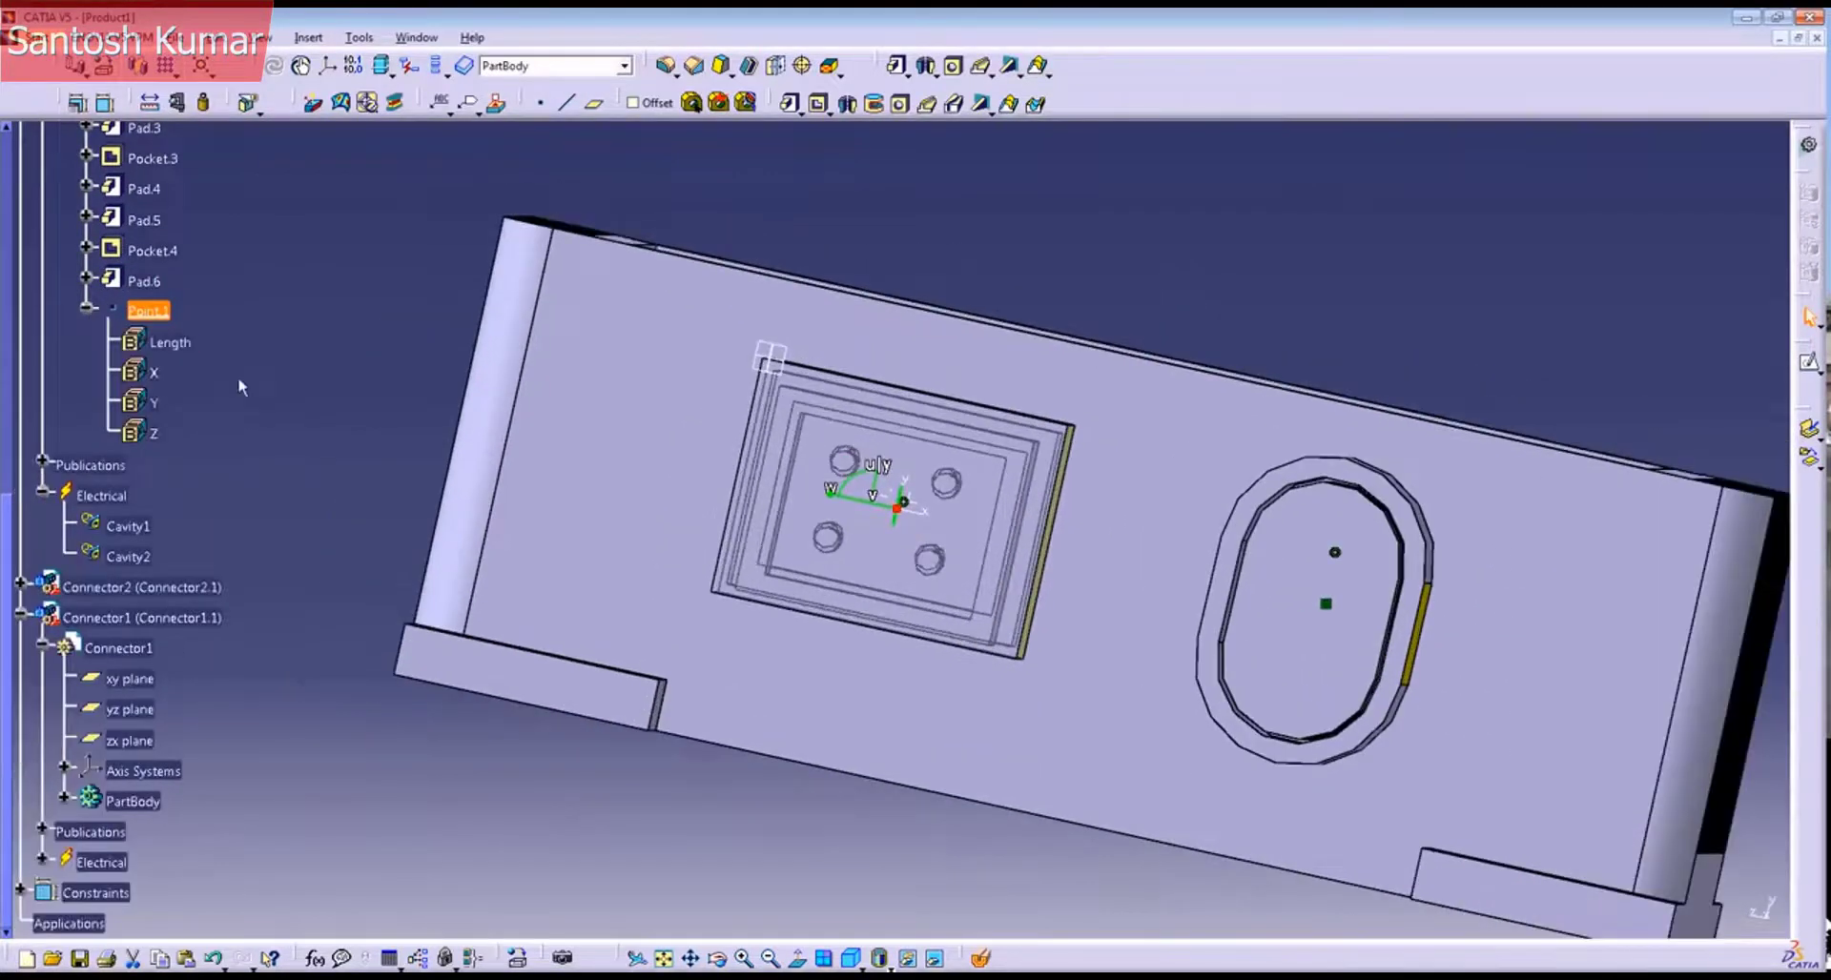
{"action": "double_click", "coordinate": [148, 401]}
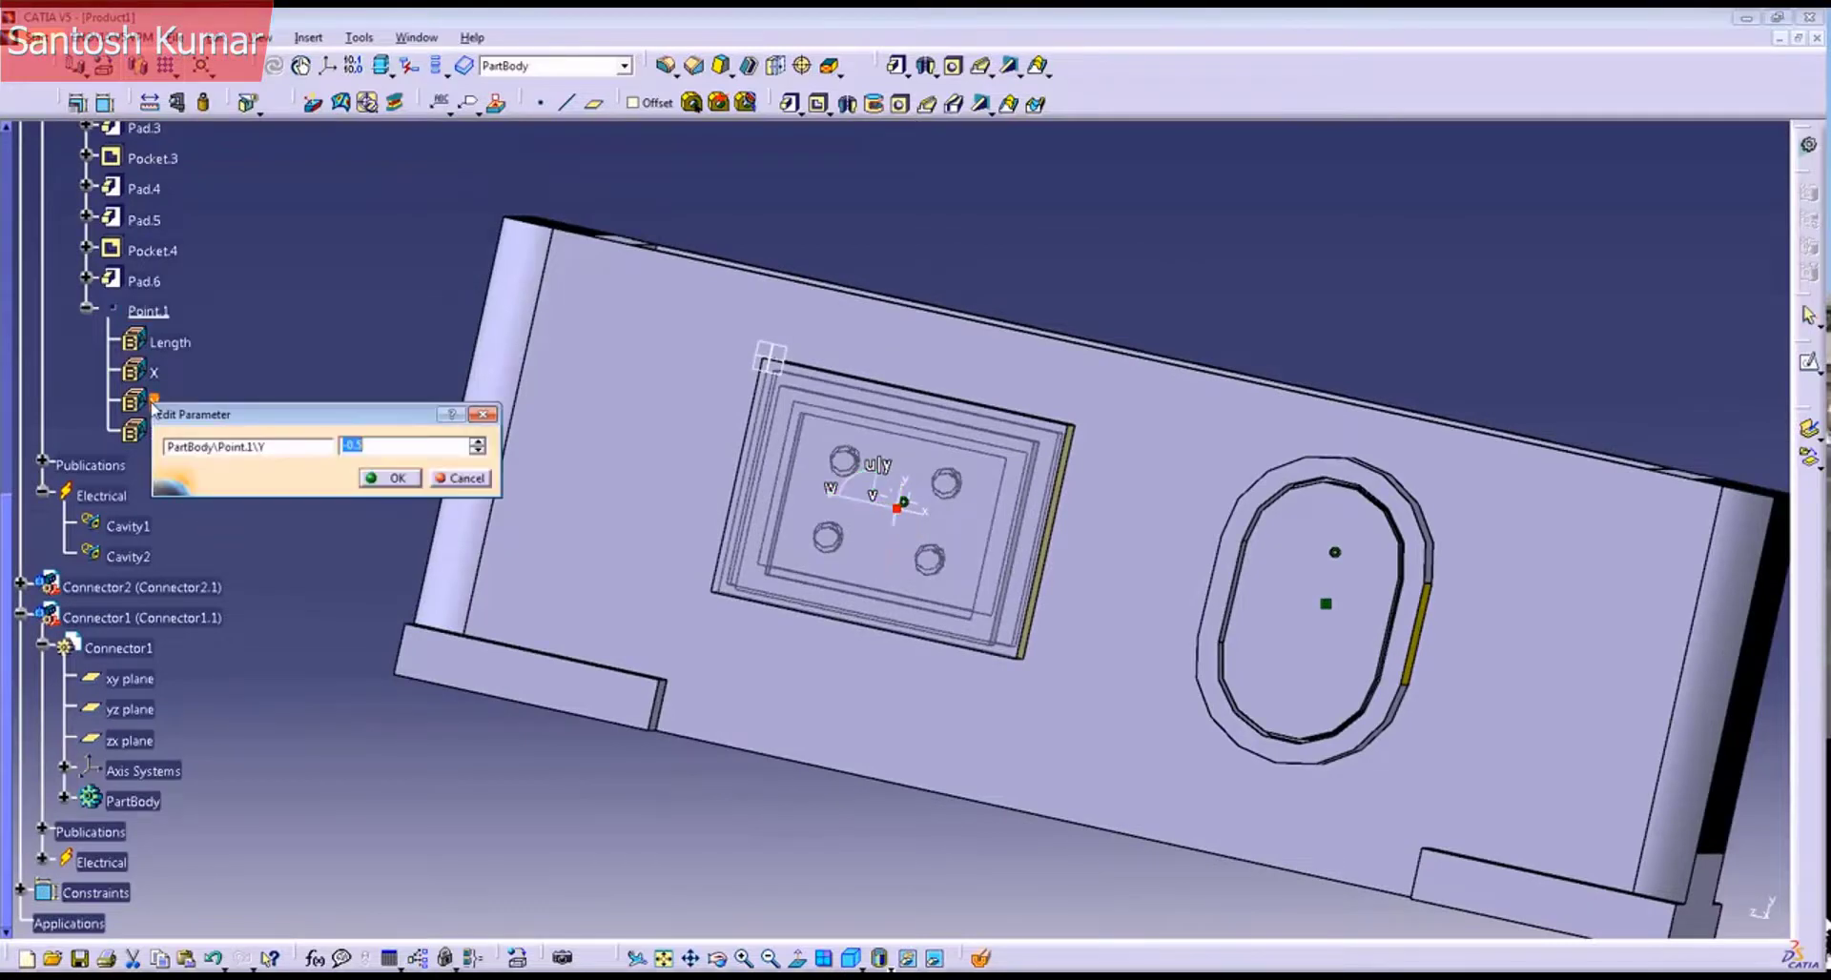
{"action": "left_click", "coordinate": [476, 443]}
{"action": "left_click", "coordinate": [384, 480]}
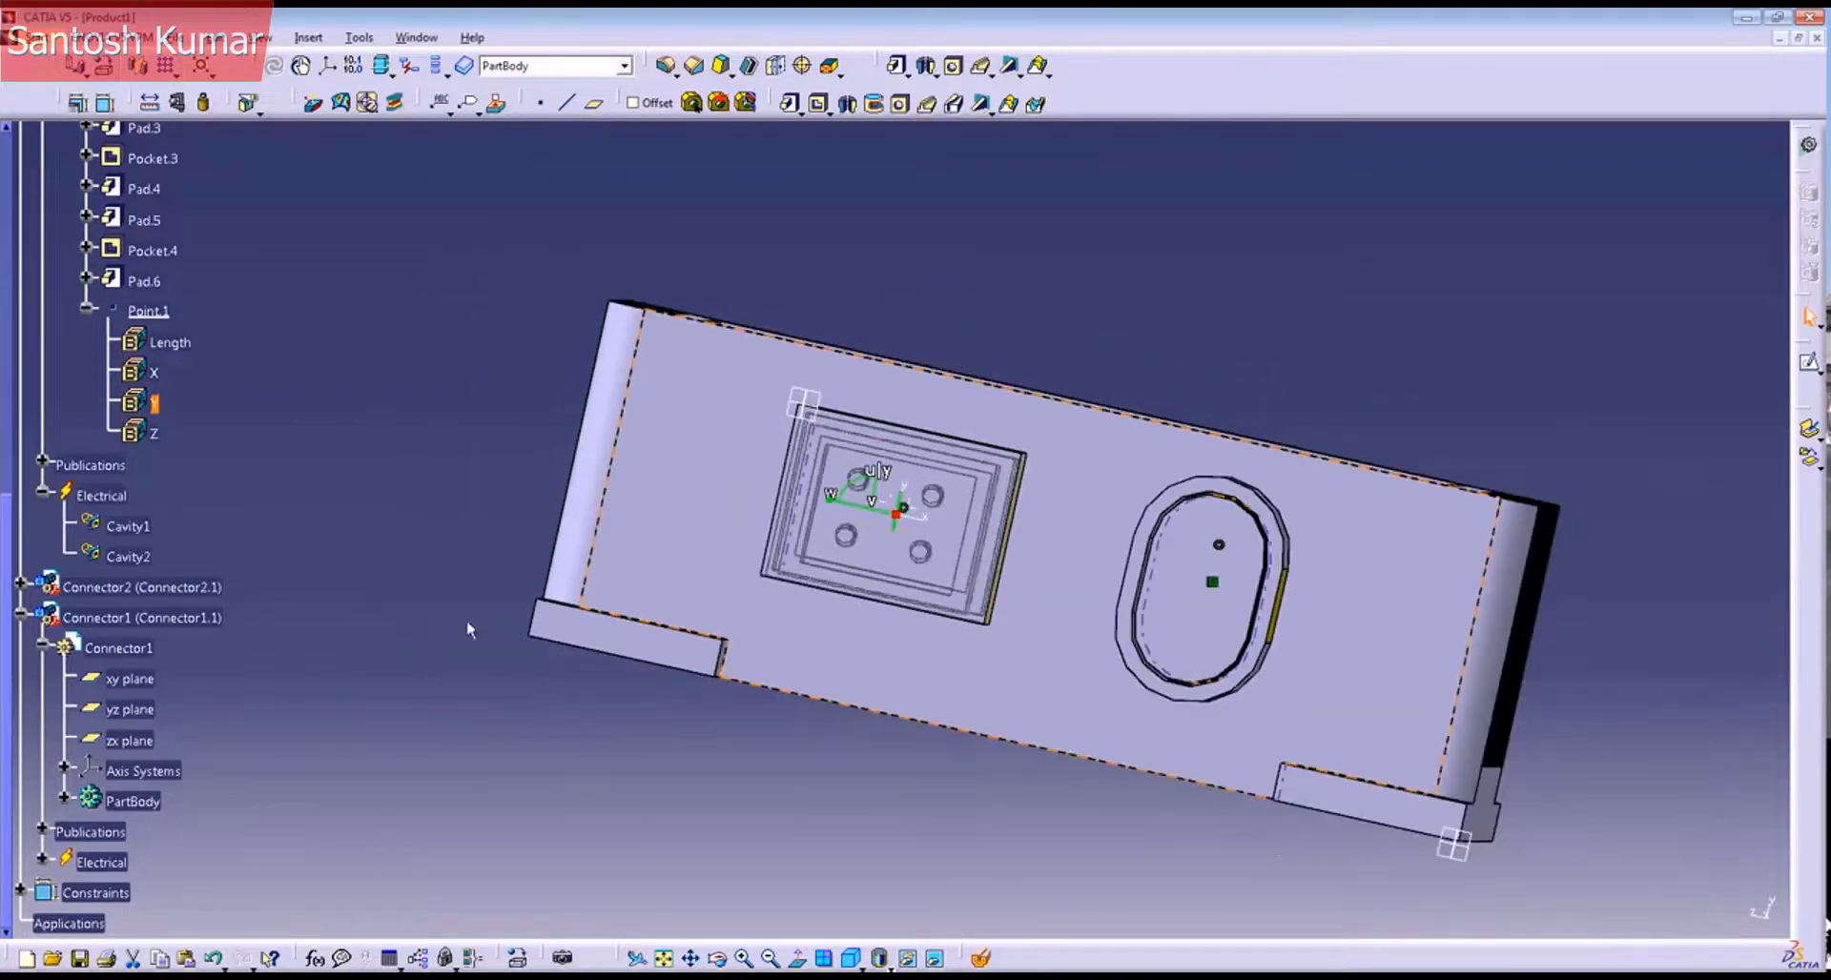
Step: Return to the Product1 level and collapse the Philips Module and Connector1 branches of the specification tree
{"action": "left_click_drag", "start_coordinate": [13, 509], "coordinate": [32, 116]}
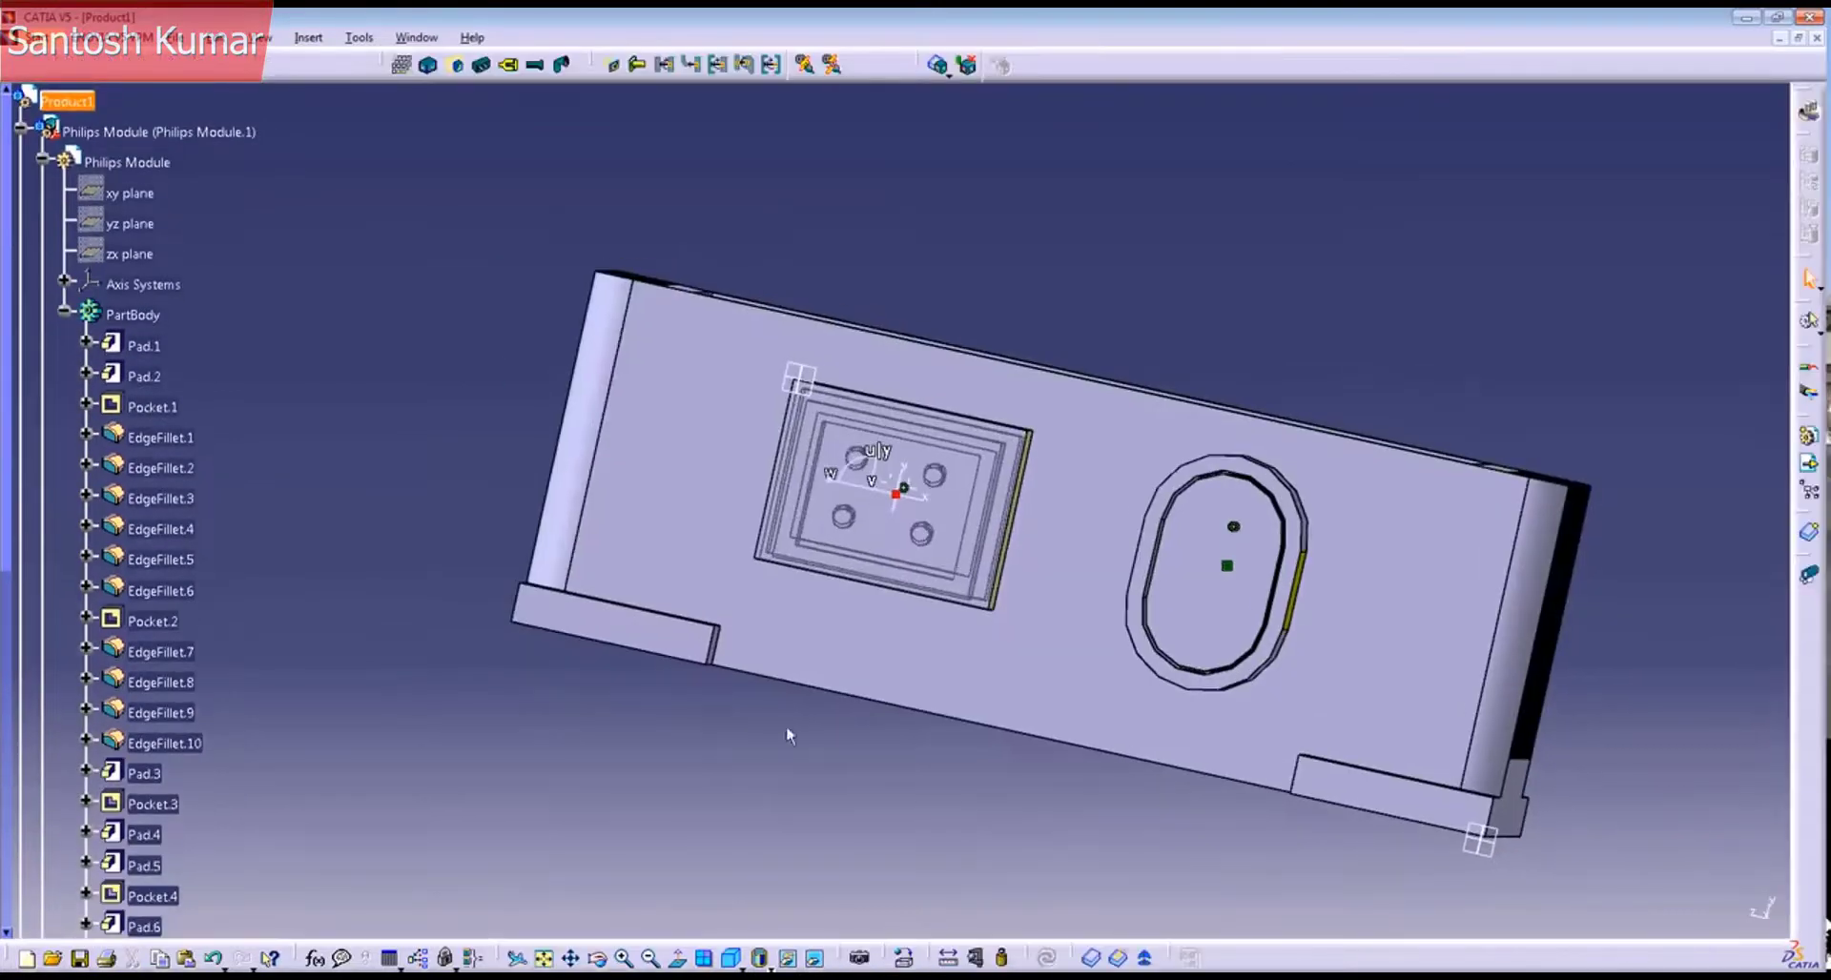
{"action": "middle_click_drag", "start_coordinate": [793, 741], "coordinate": [867, 790]}
{"action": "middle_click_drag", "start_coordinate": [952, 375], "coordinate": [735, 544]}
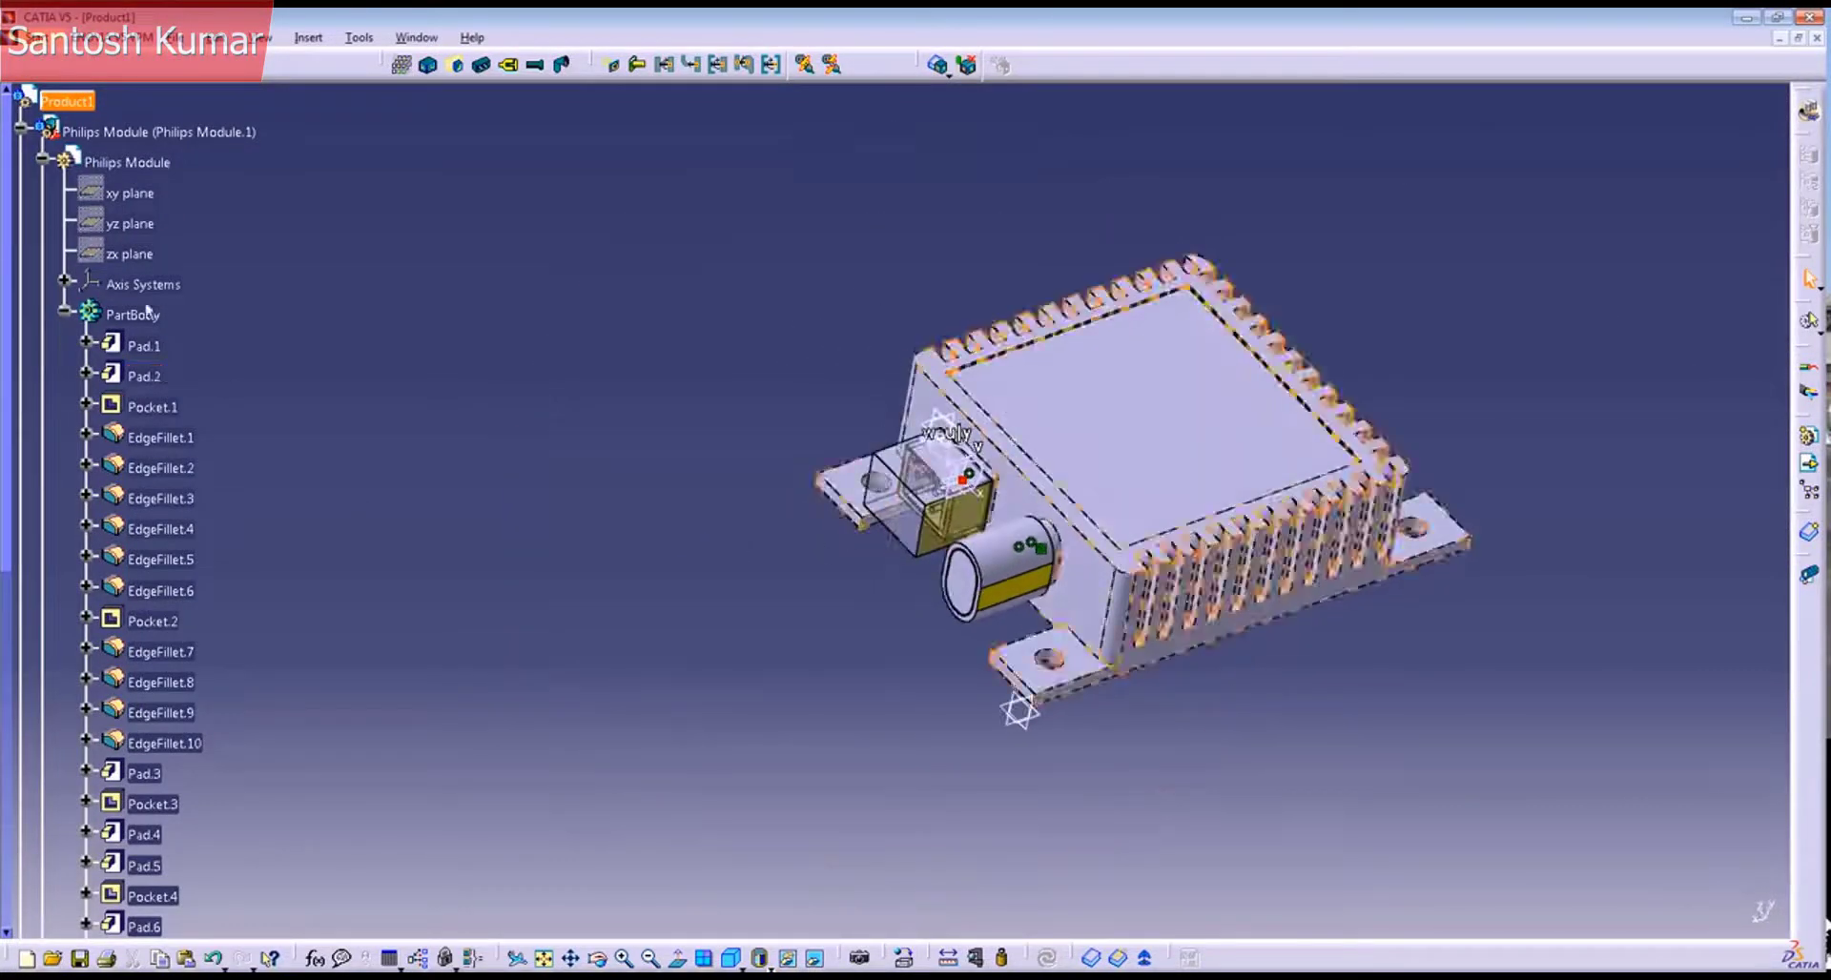
{"action": "left_click", "coordinate": [21, 127]}
{"action": "left_click", "coordinate": [21, 127]}
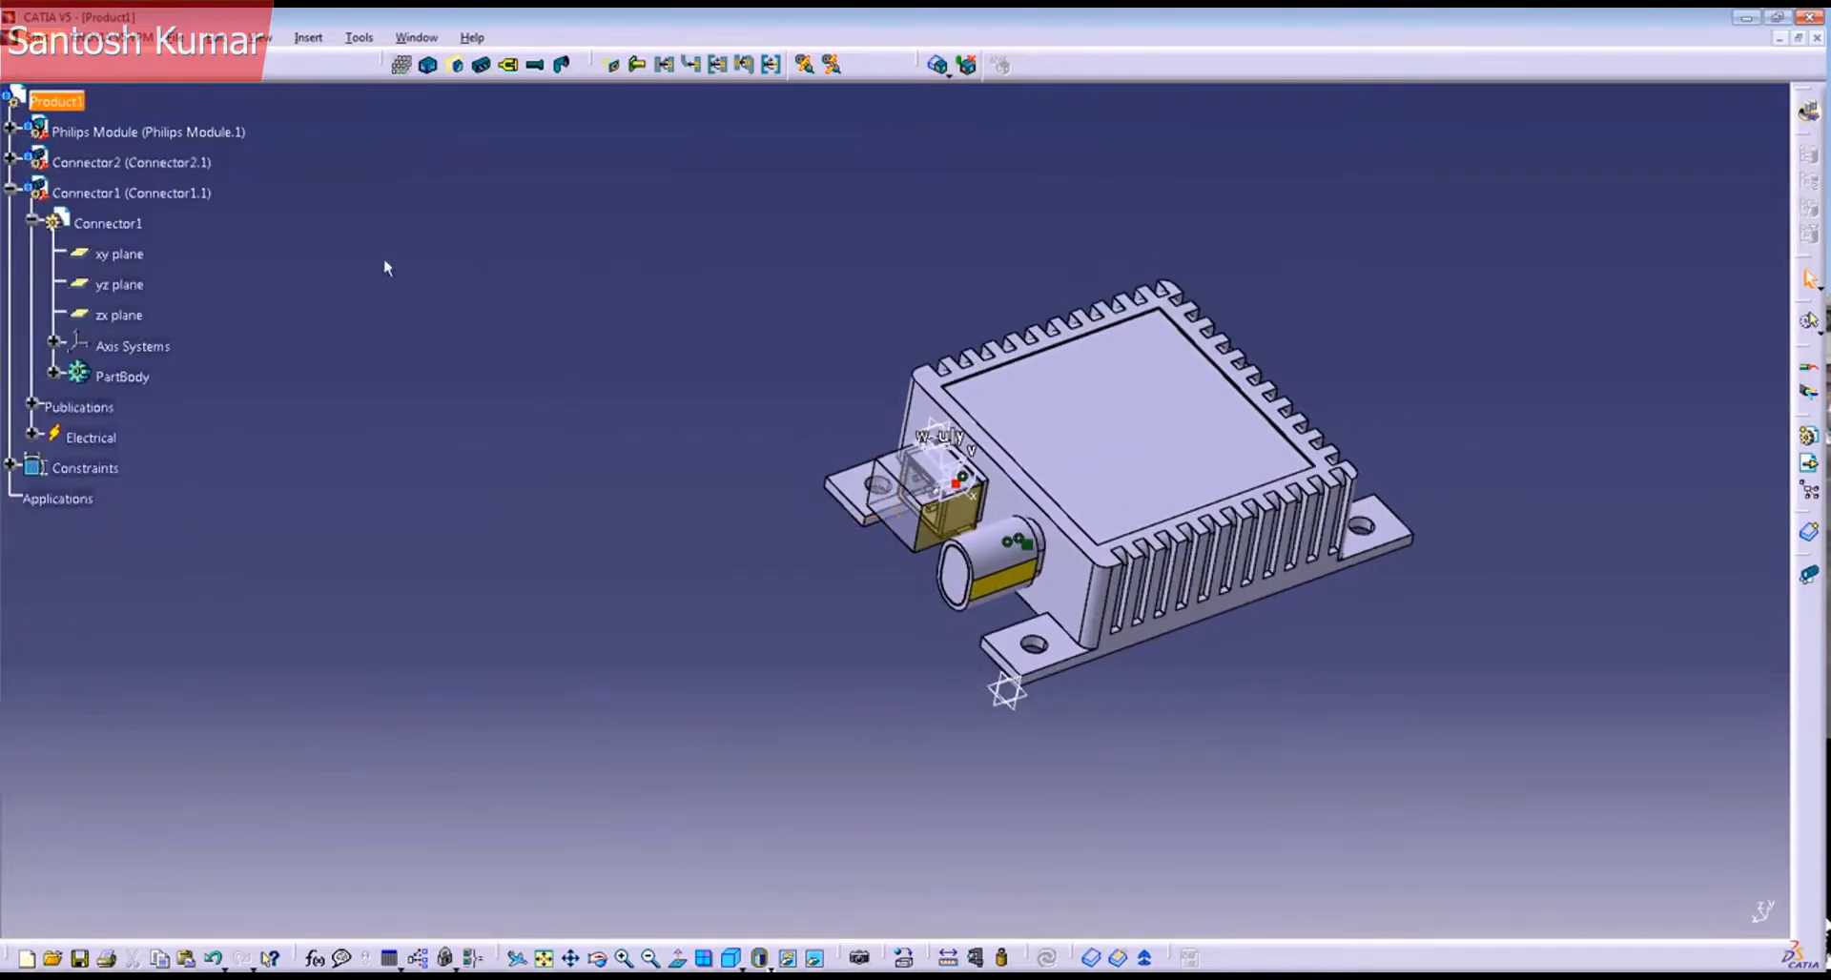
{"action": "left_click", "coordinate": [11, 188]}
{"action": "left_click", "coordinate": [12, 188]}
Step: Copy Connector1 and Connector2 from Product1 and paste them into the Wing_Sheet_Metal_Assy product
{"action": "left_click", "coordinate": [110, 194]}
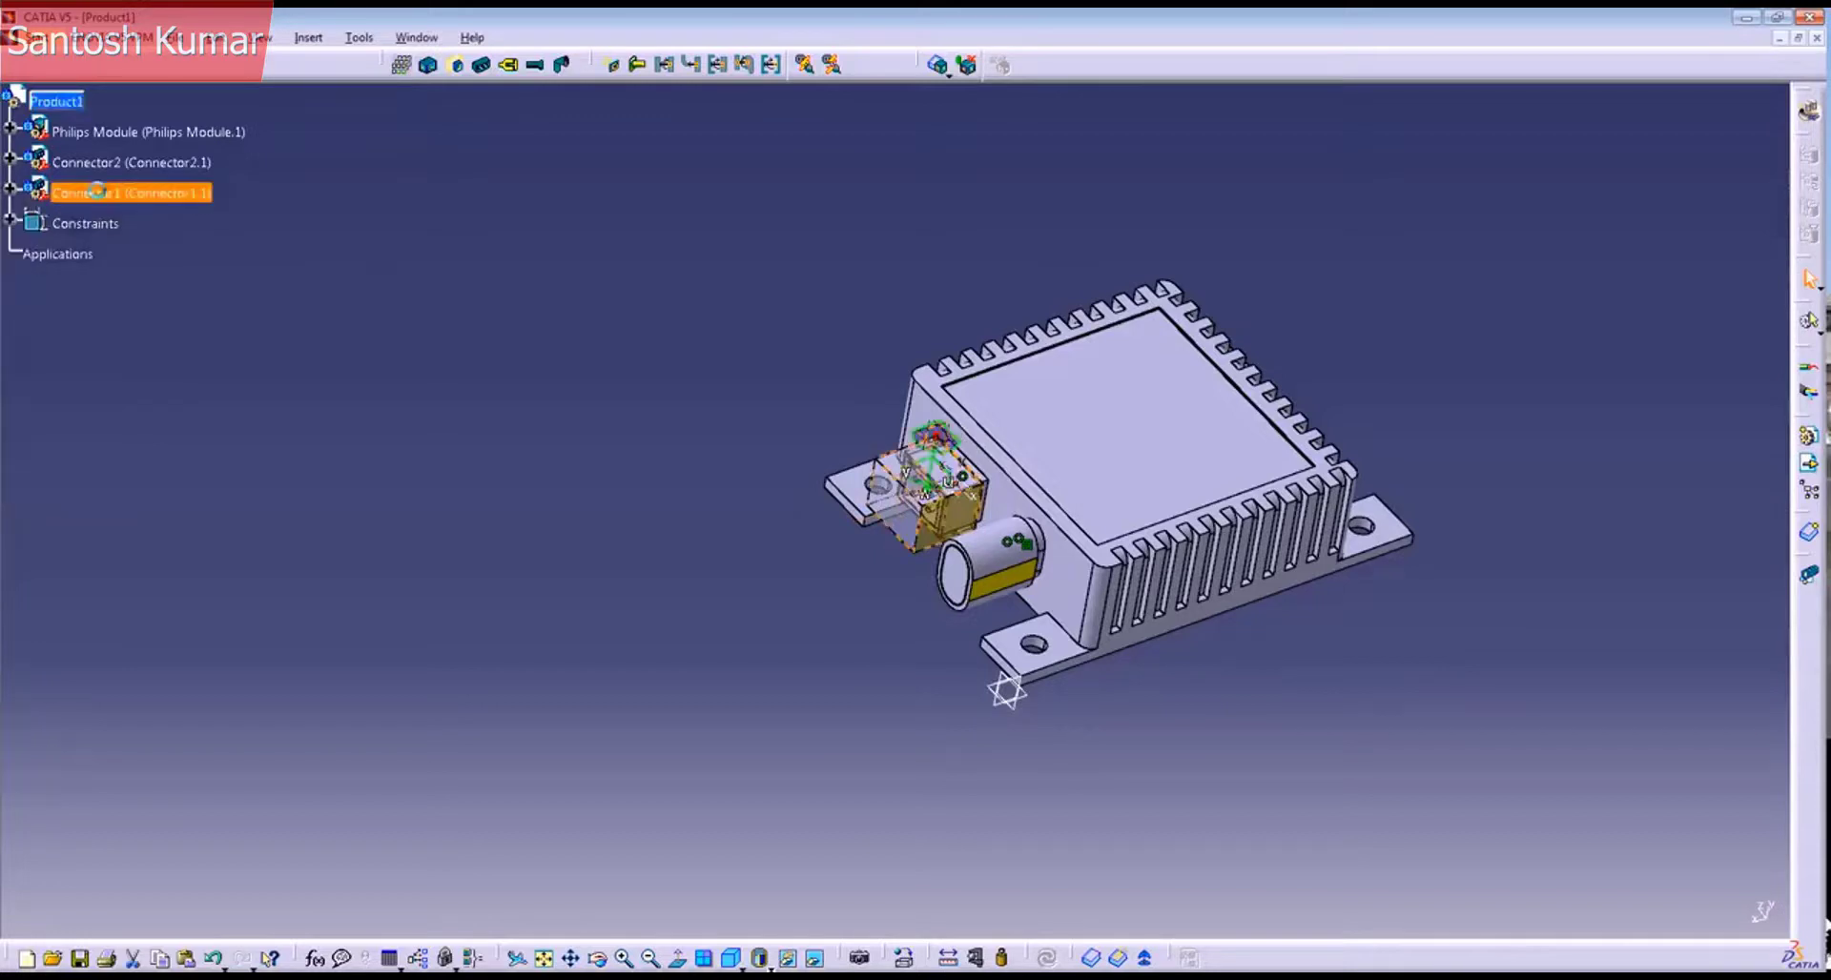
{"action": "left_click", "coordinate": [116, 168], "text": "ctrl"}
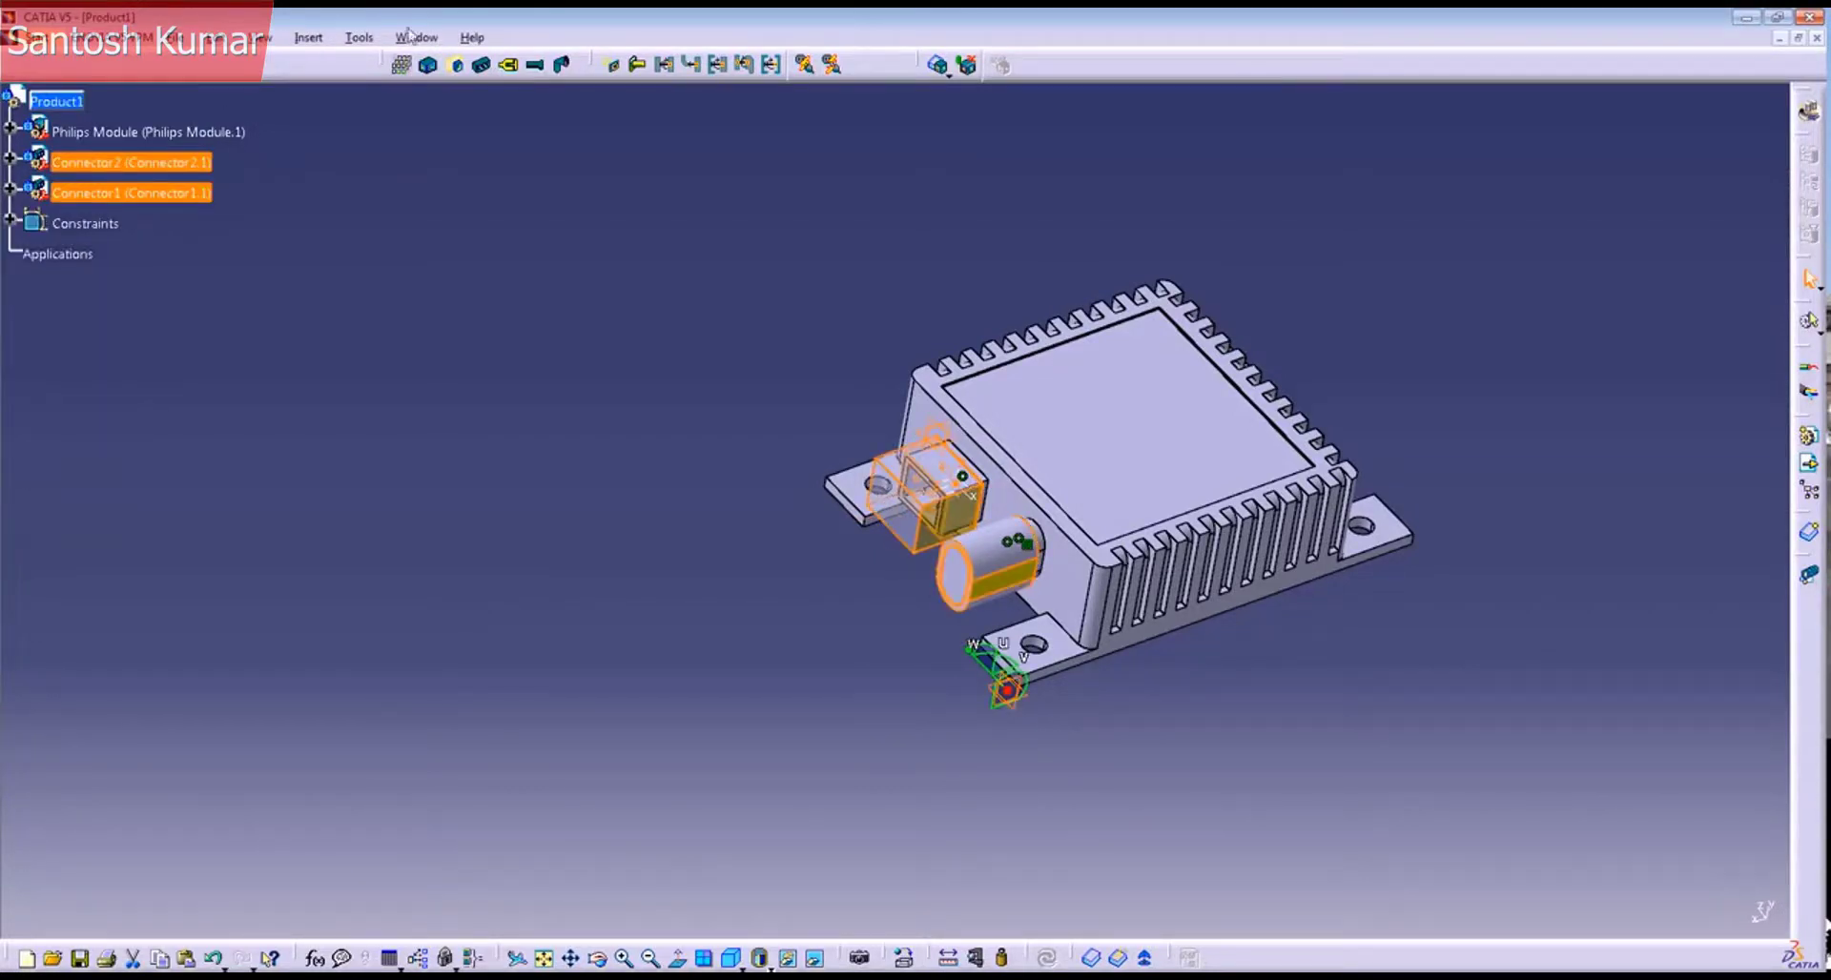
{"action": "left_click", "coordinate": [416, 37]}
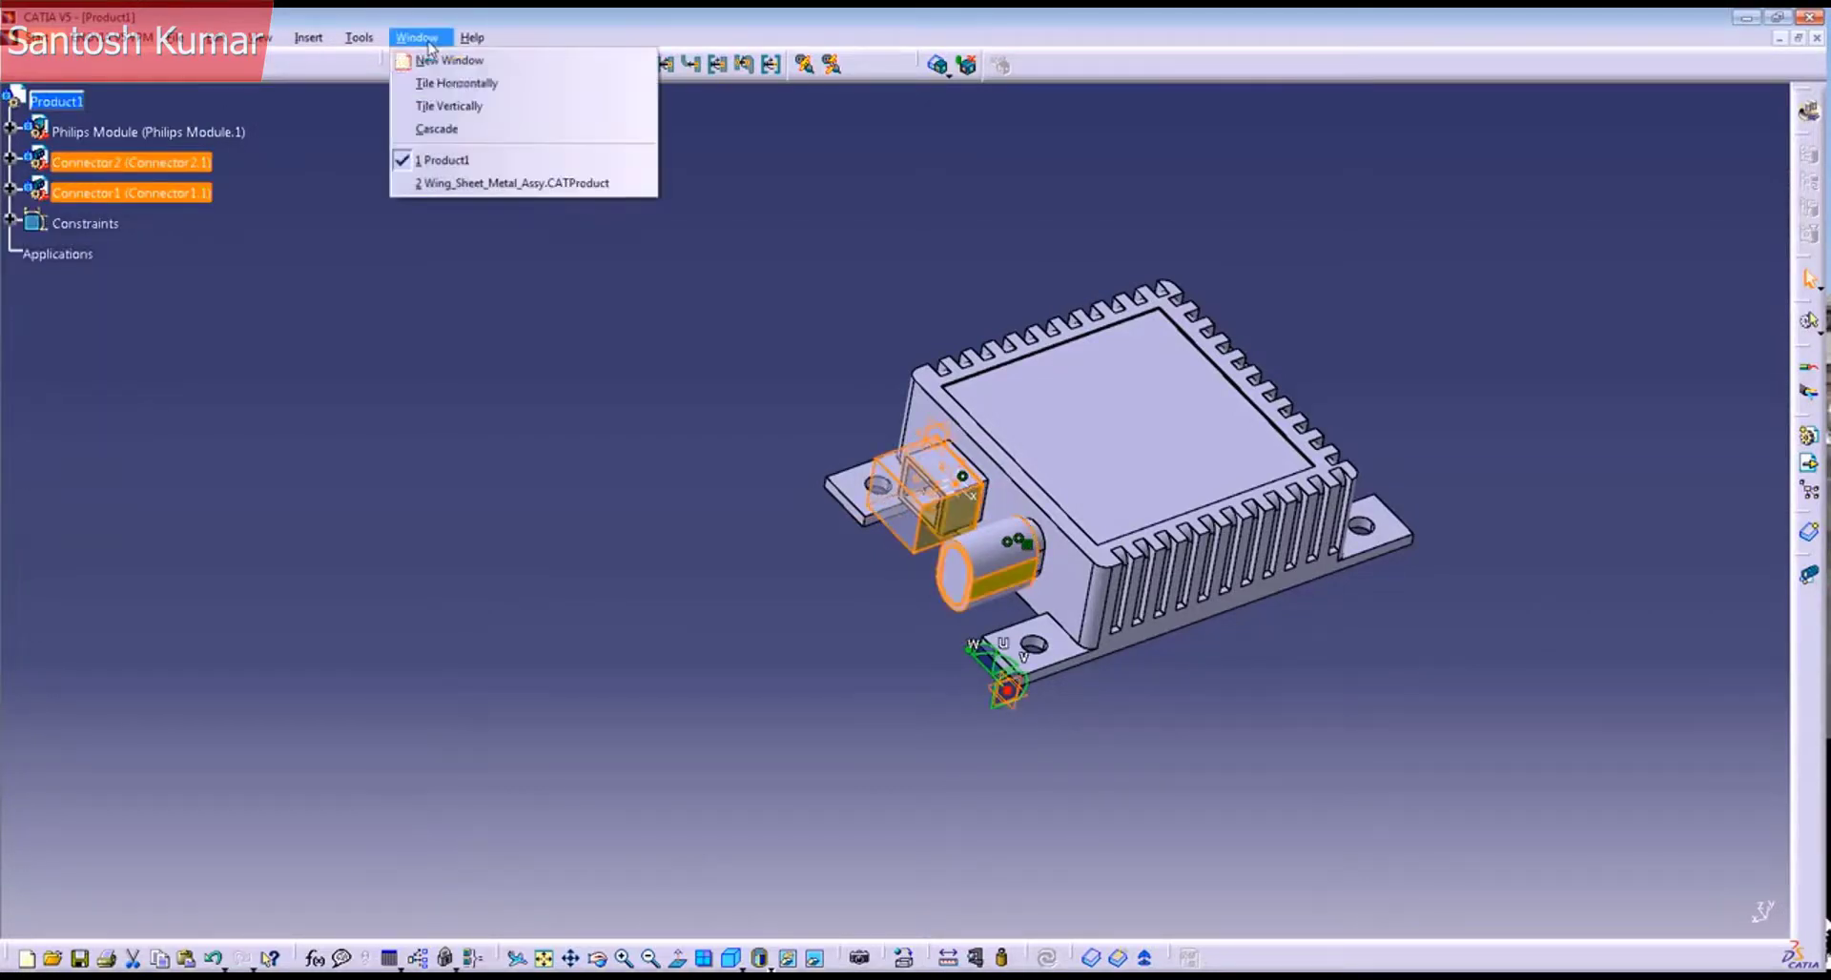
{"action": "left_click", "coordinate": [444, 183]}
{"action": "middle_click_drag", "start_coordinate": [633, 523], "coordinate": [1005, 490]}
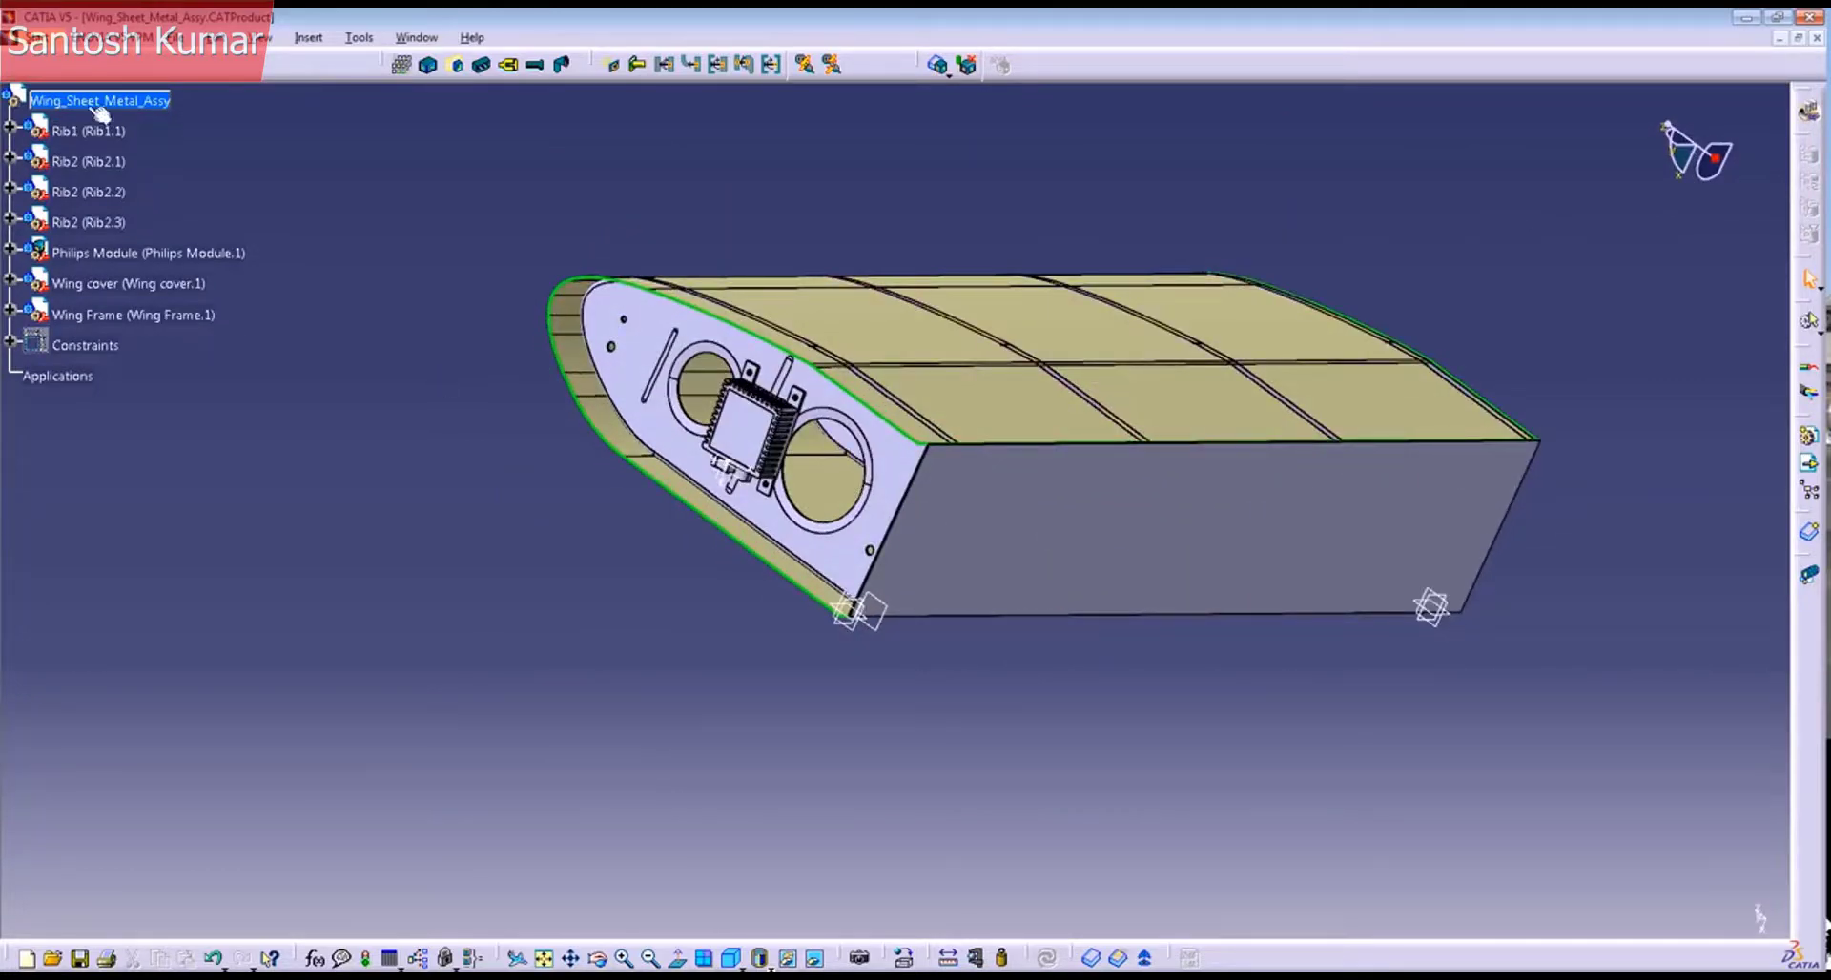
{"action": "right_click", "coordinate": [90, 101]}
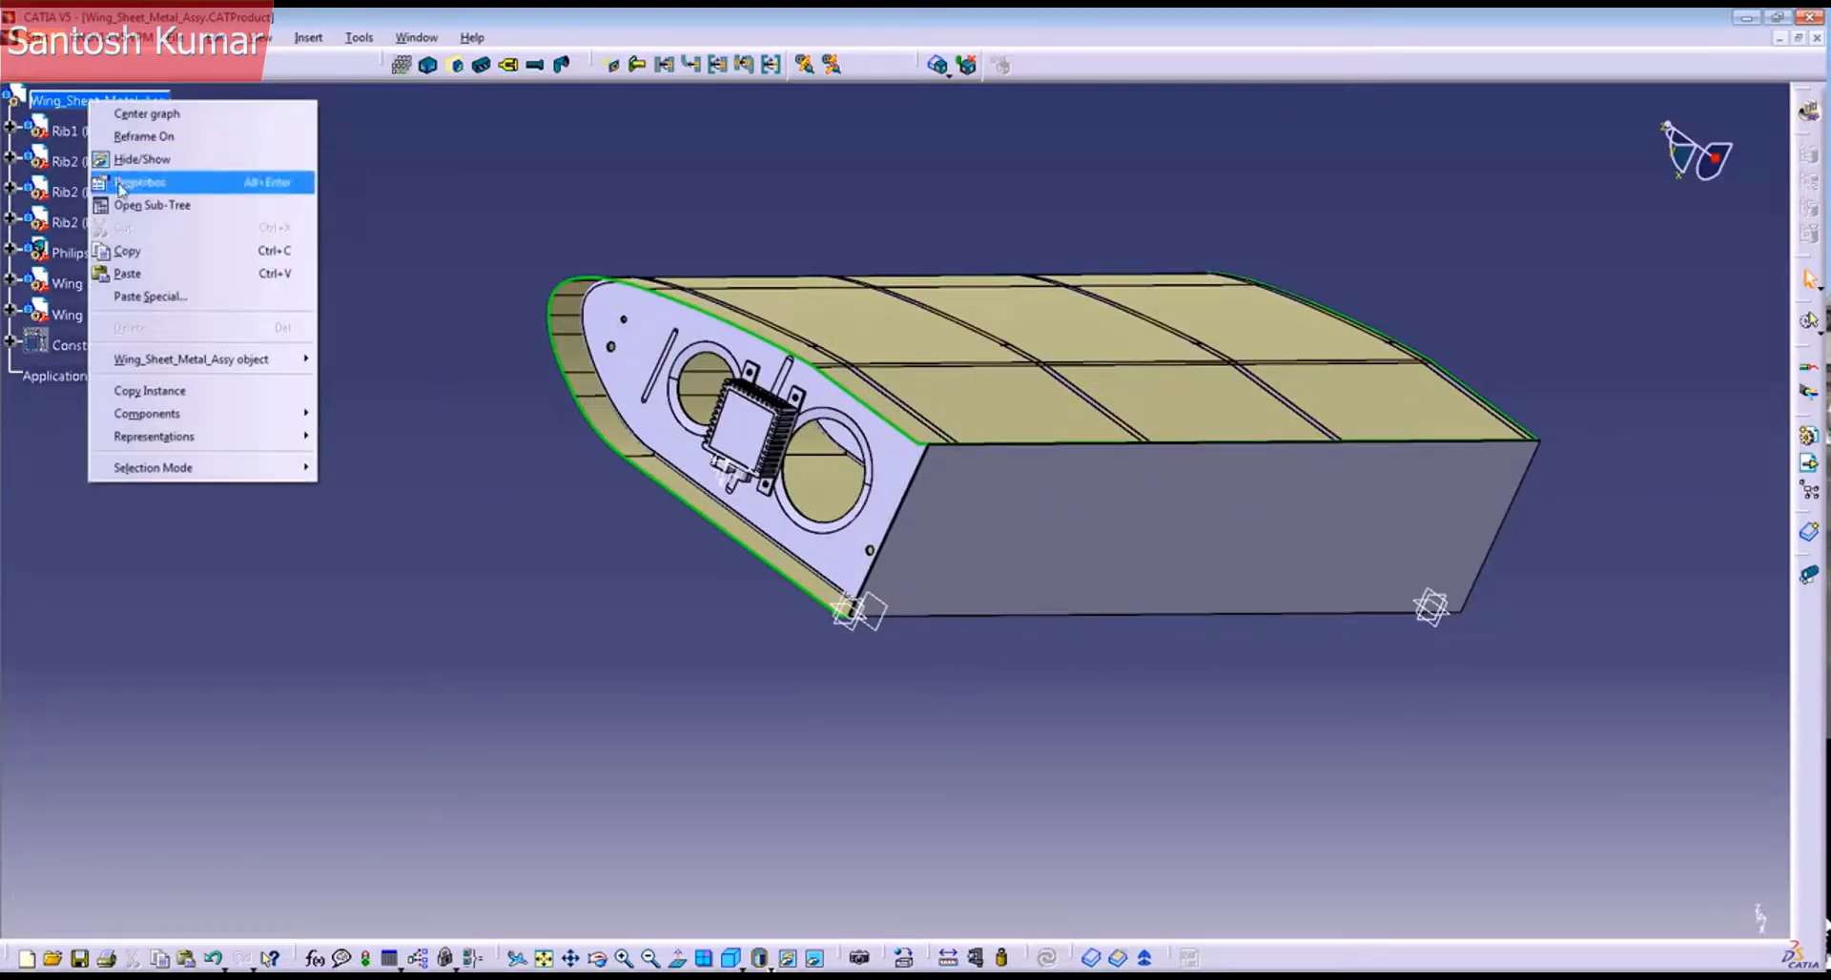
{"action": "left_click", "coordinate": [139, 275]}
{"action": "middle_click_drag", "start_coordinate": [832, 688], "coordinate": [993, 545]}
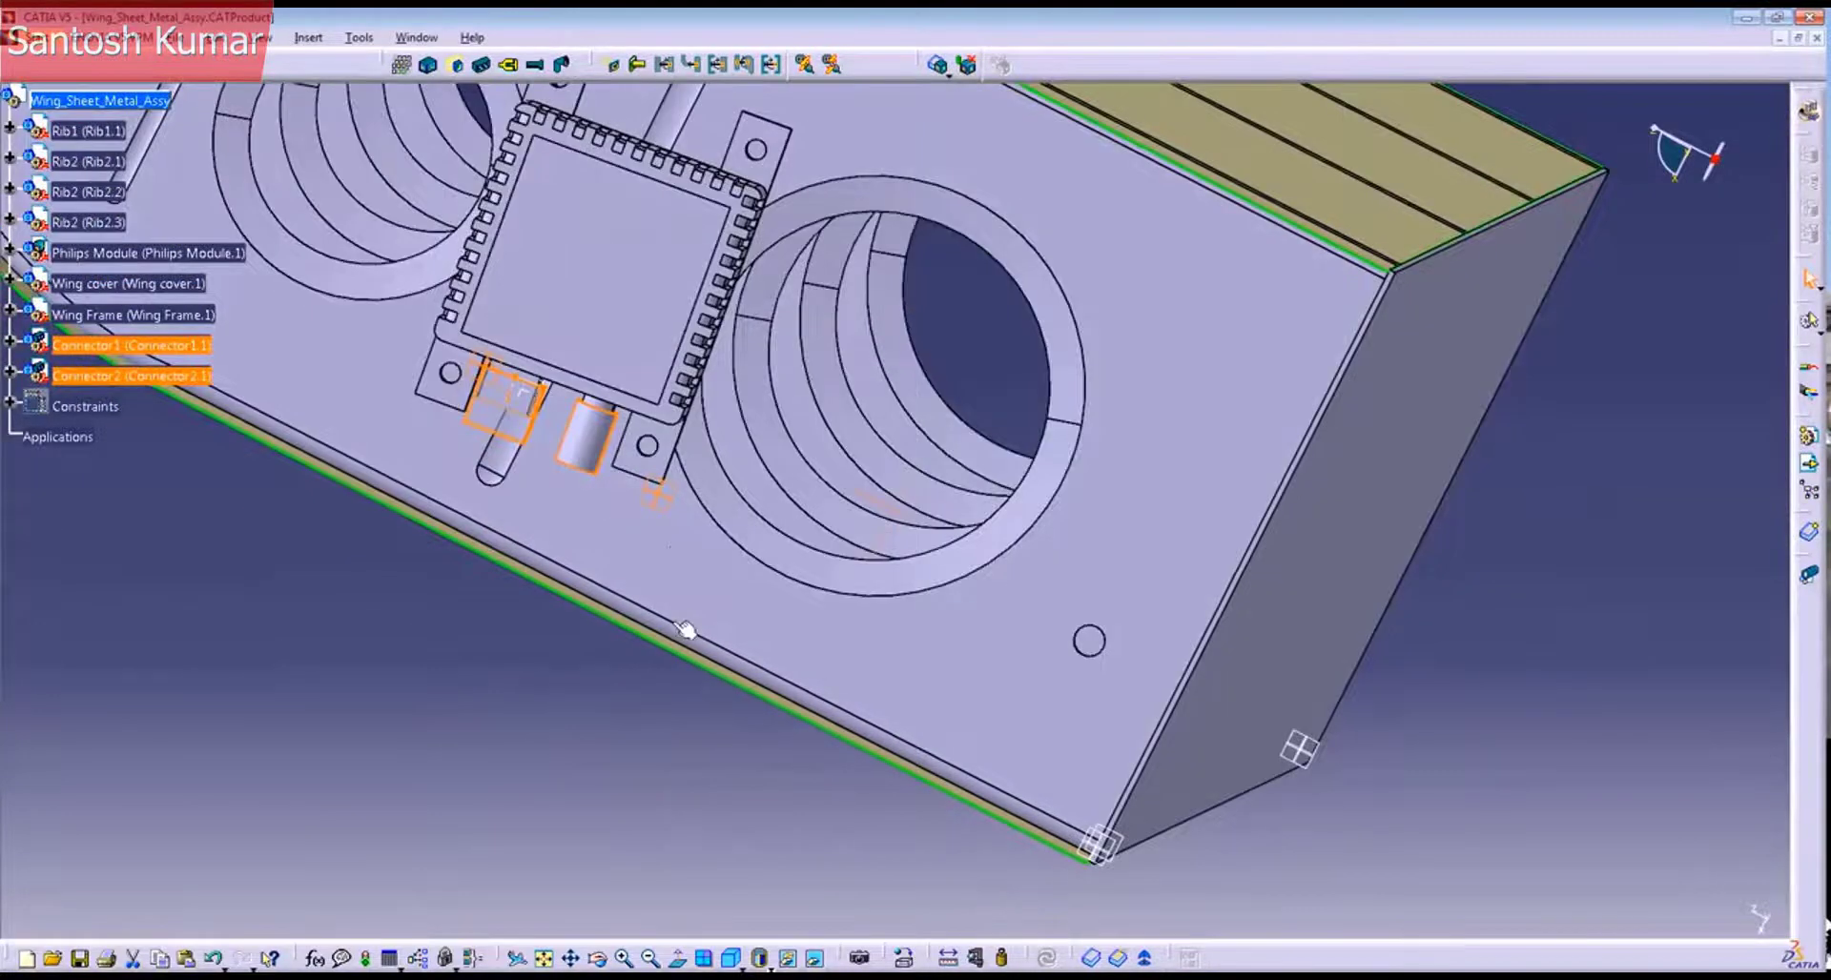
{"action": "middle_click_drag", "start_coordinate": [685, 630], "coordinate": [596, 306]}
{"action": "left_click", "coordinate": [273, 810]}
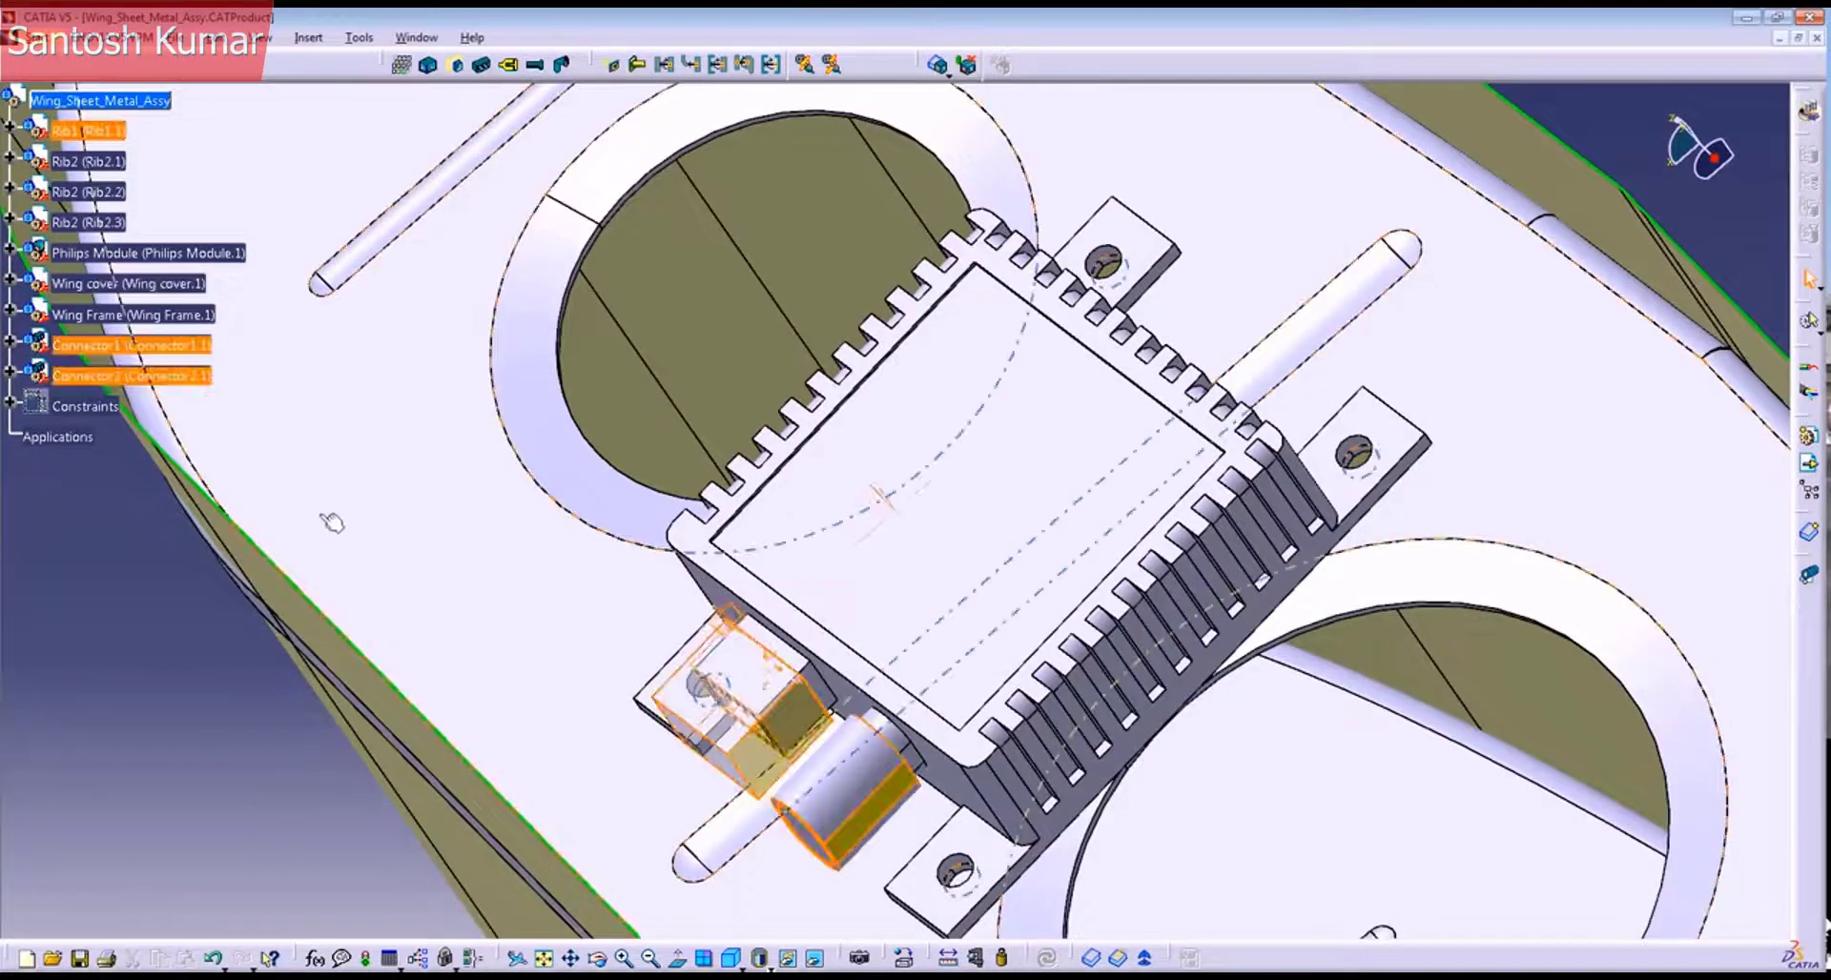
Step: Switch back to Product1 and remove the transparency from Connector1 so it displays opaque
{"action": "left_click", "coordinate": [407, 38]}
{"action": "left_click", "coordinate": [425, 162]}
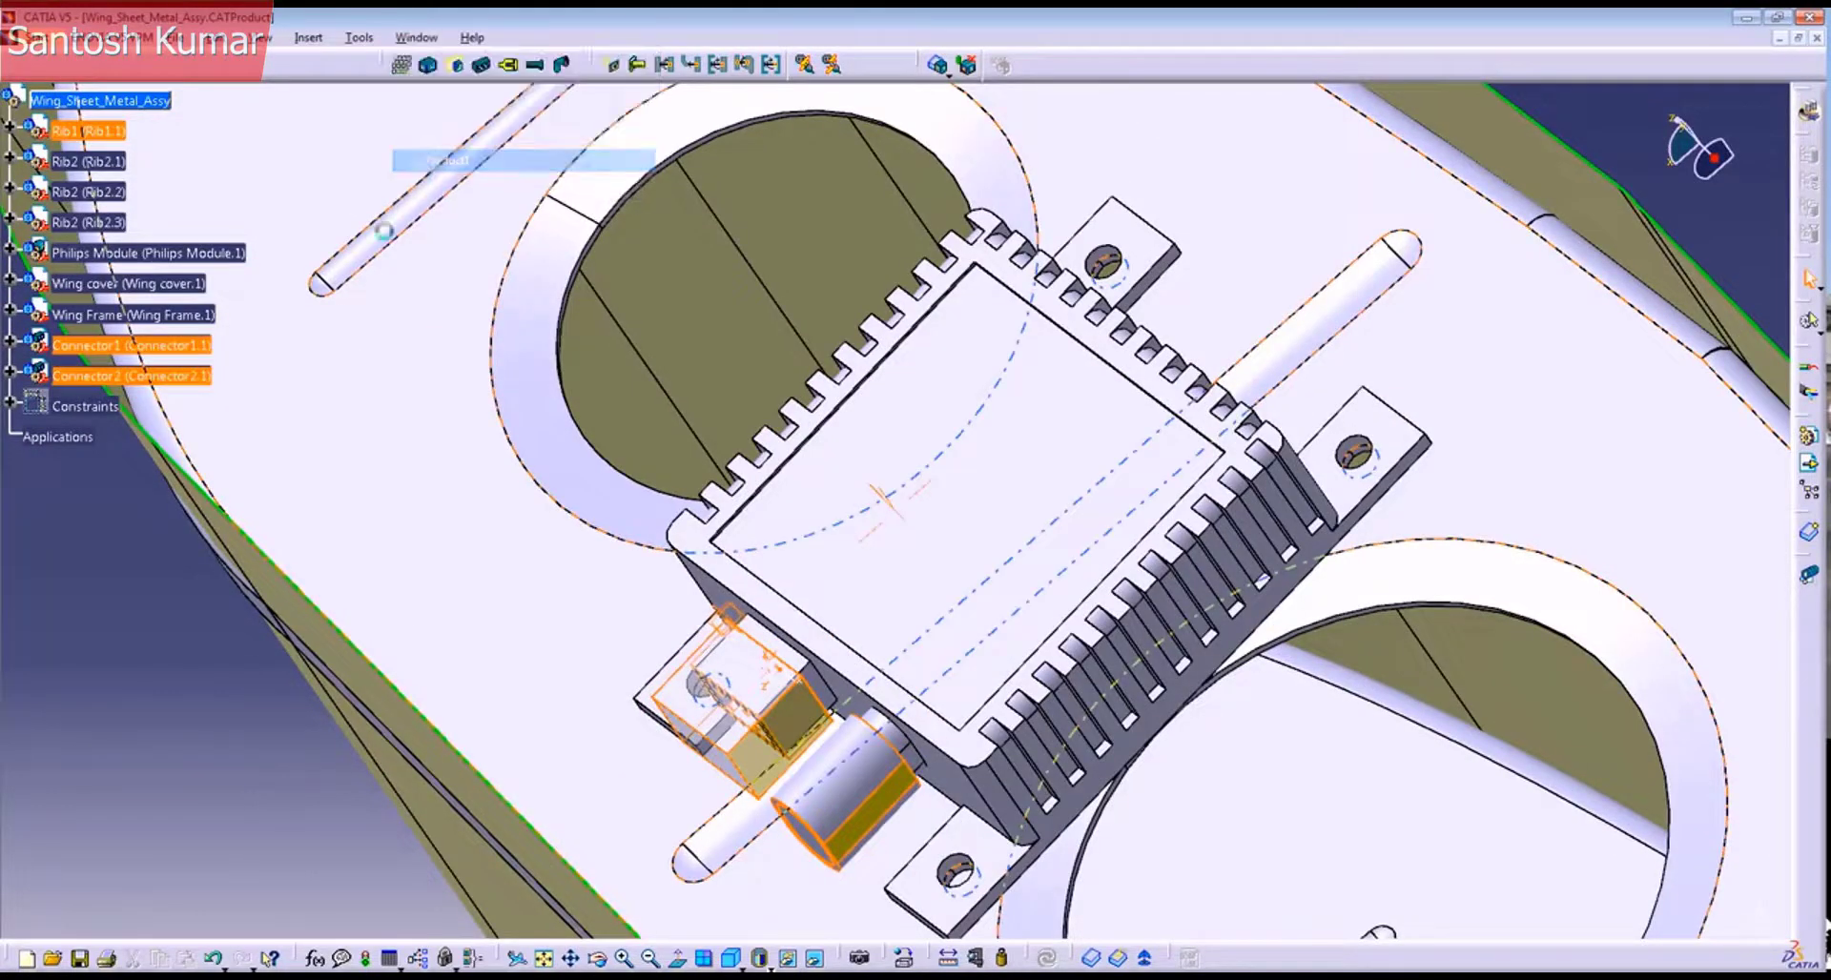
{"action": "middle_click_drag", "start_coordinate": [635, 610], "coordinate": [691, 367]}
{"action": "scroll", "coordinate": [396, 595], "scroll_direction": "up", "scroll_amount": 2}
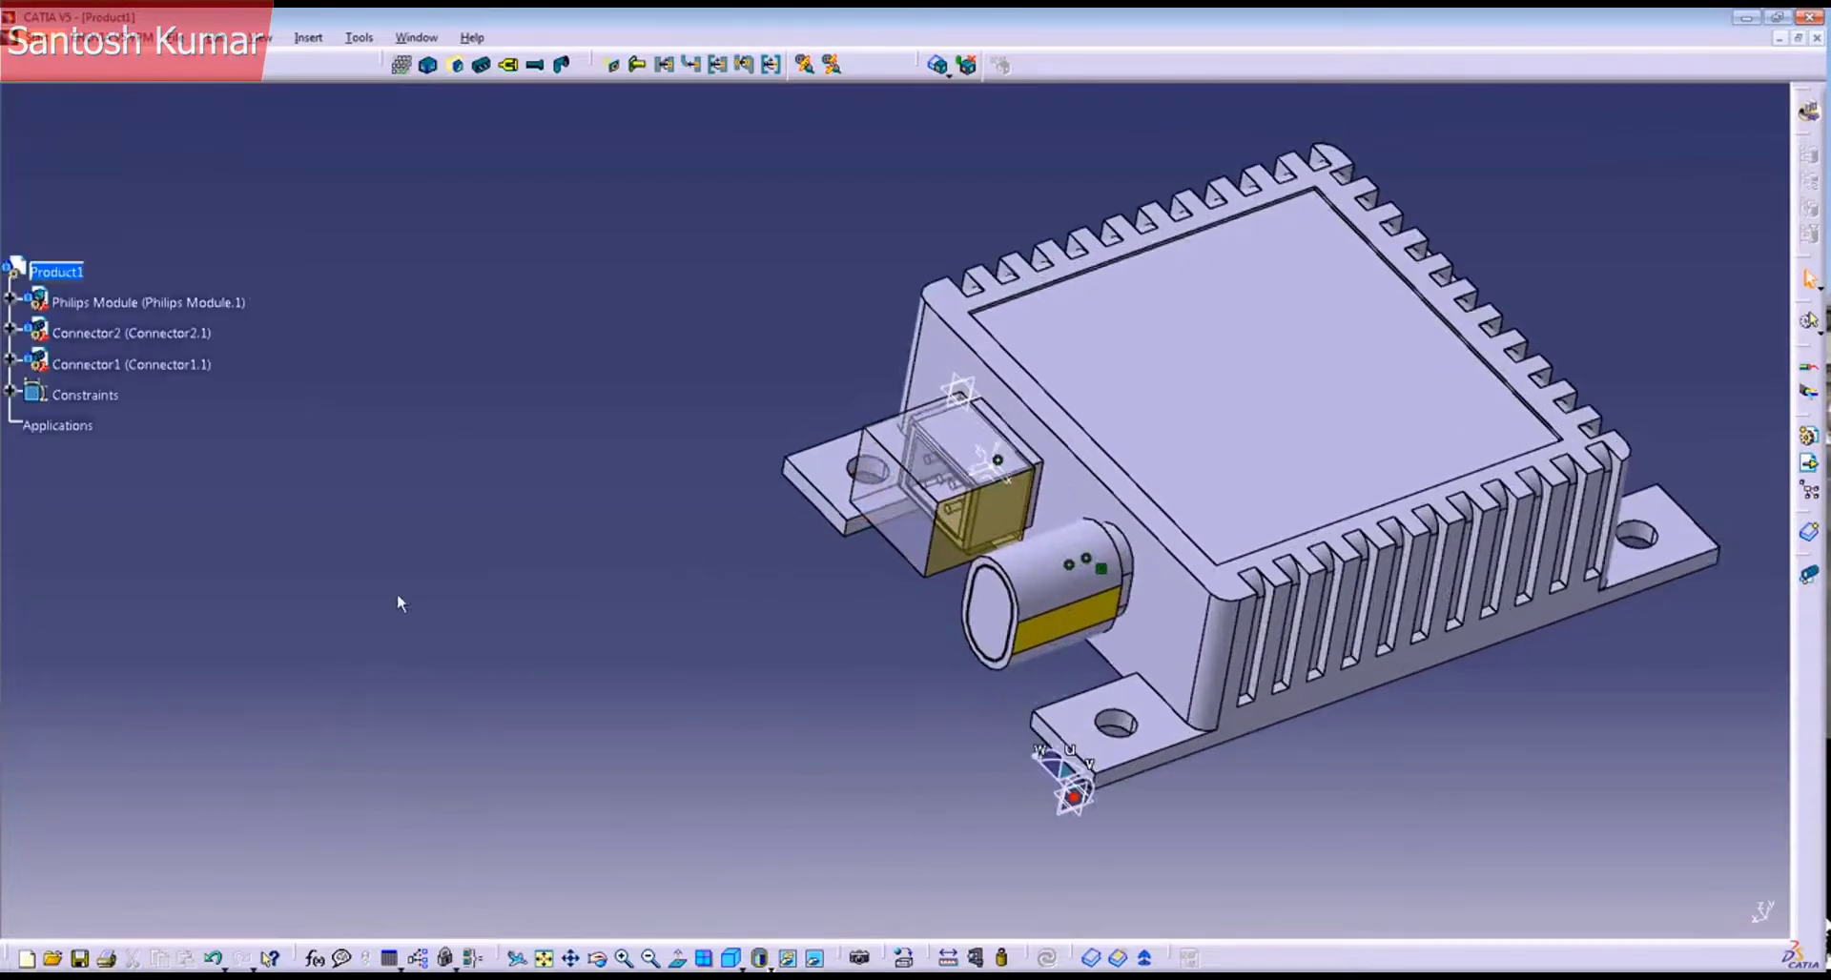
{"action": "scroll", "coordinate": [830, 444], "scroll_direction": "down", "scroll_amount": 1}
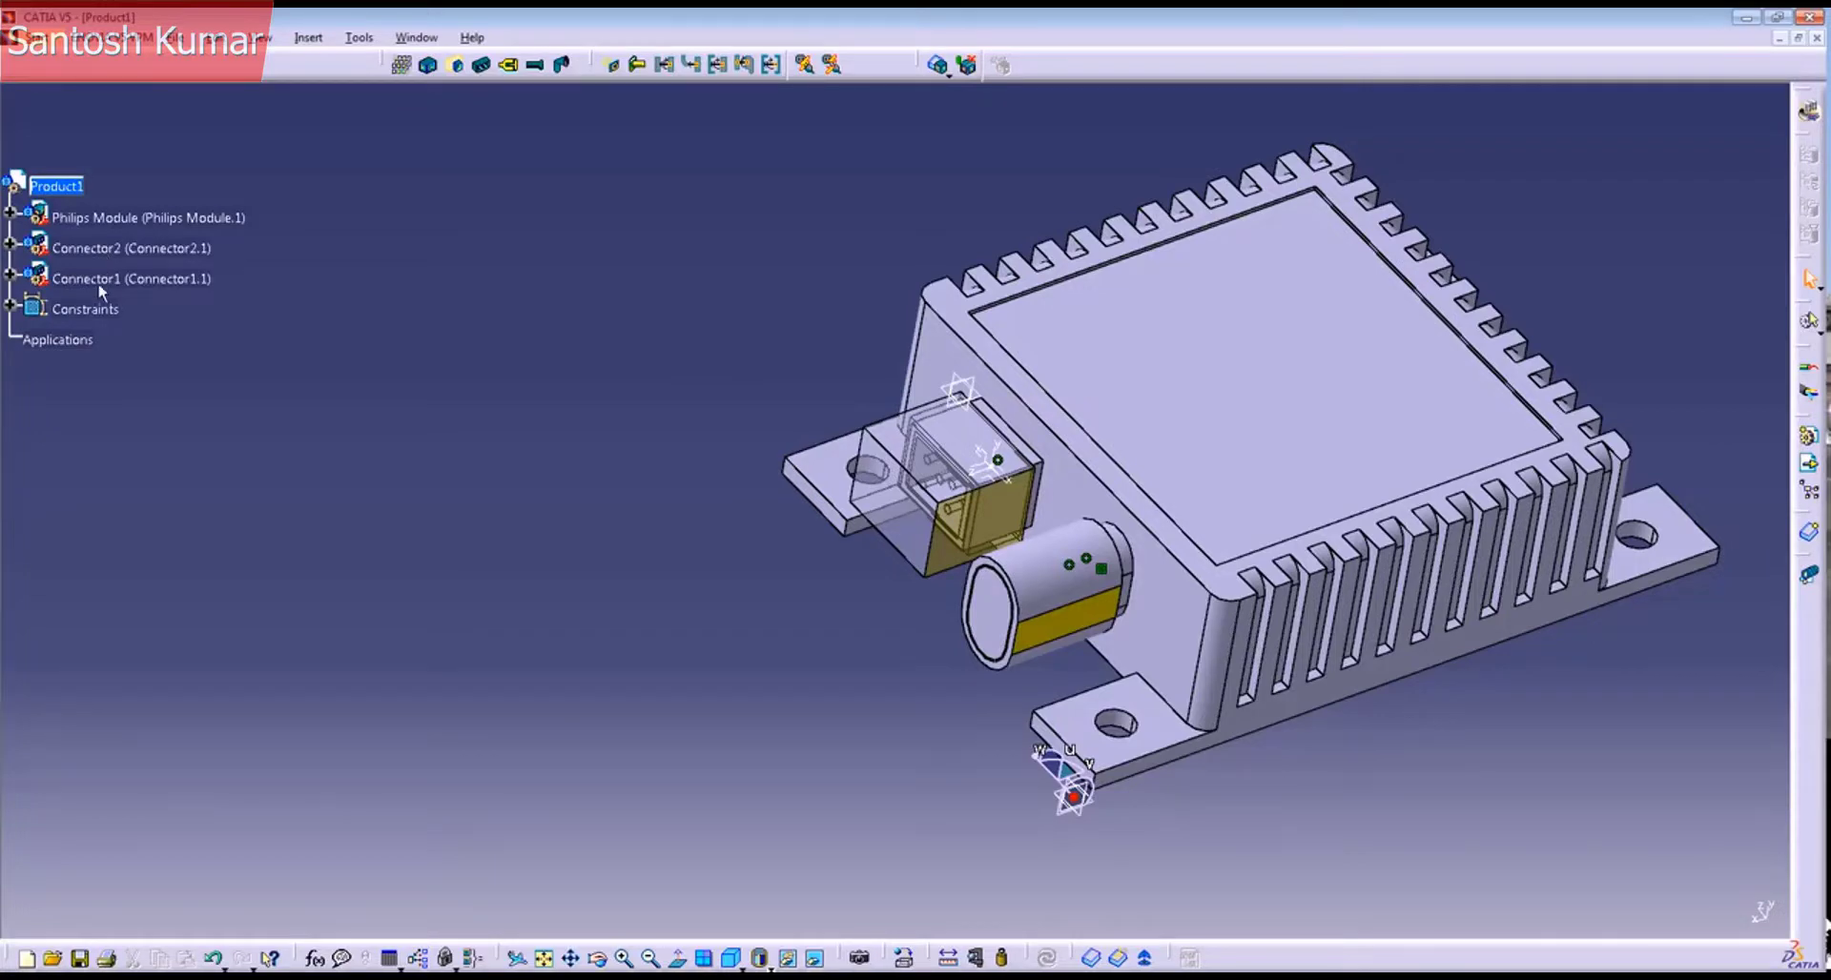
{"action": "scroll", "coordinate": [269, 297], "scroll_direction": "up", "scroll_amount": 1}
{"action": "mouse_move", "coordinate": [268, 292]}
{"action": "middle_mouse_down", "text": "ctrl"}
{"action": "mouse_move", "coordinate": [269, 316]}
{"action": "mouse_move", "coordinate": [269, 286]}
{"action": "middle_mouse_up", "text": "ctrl"}
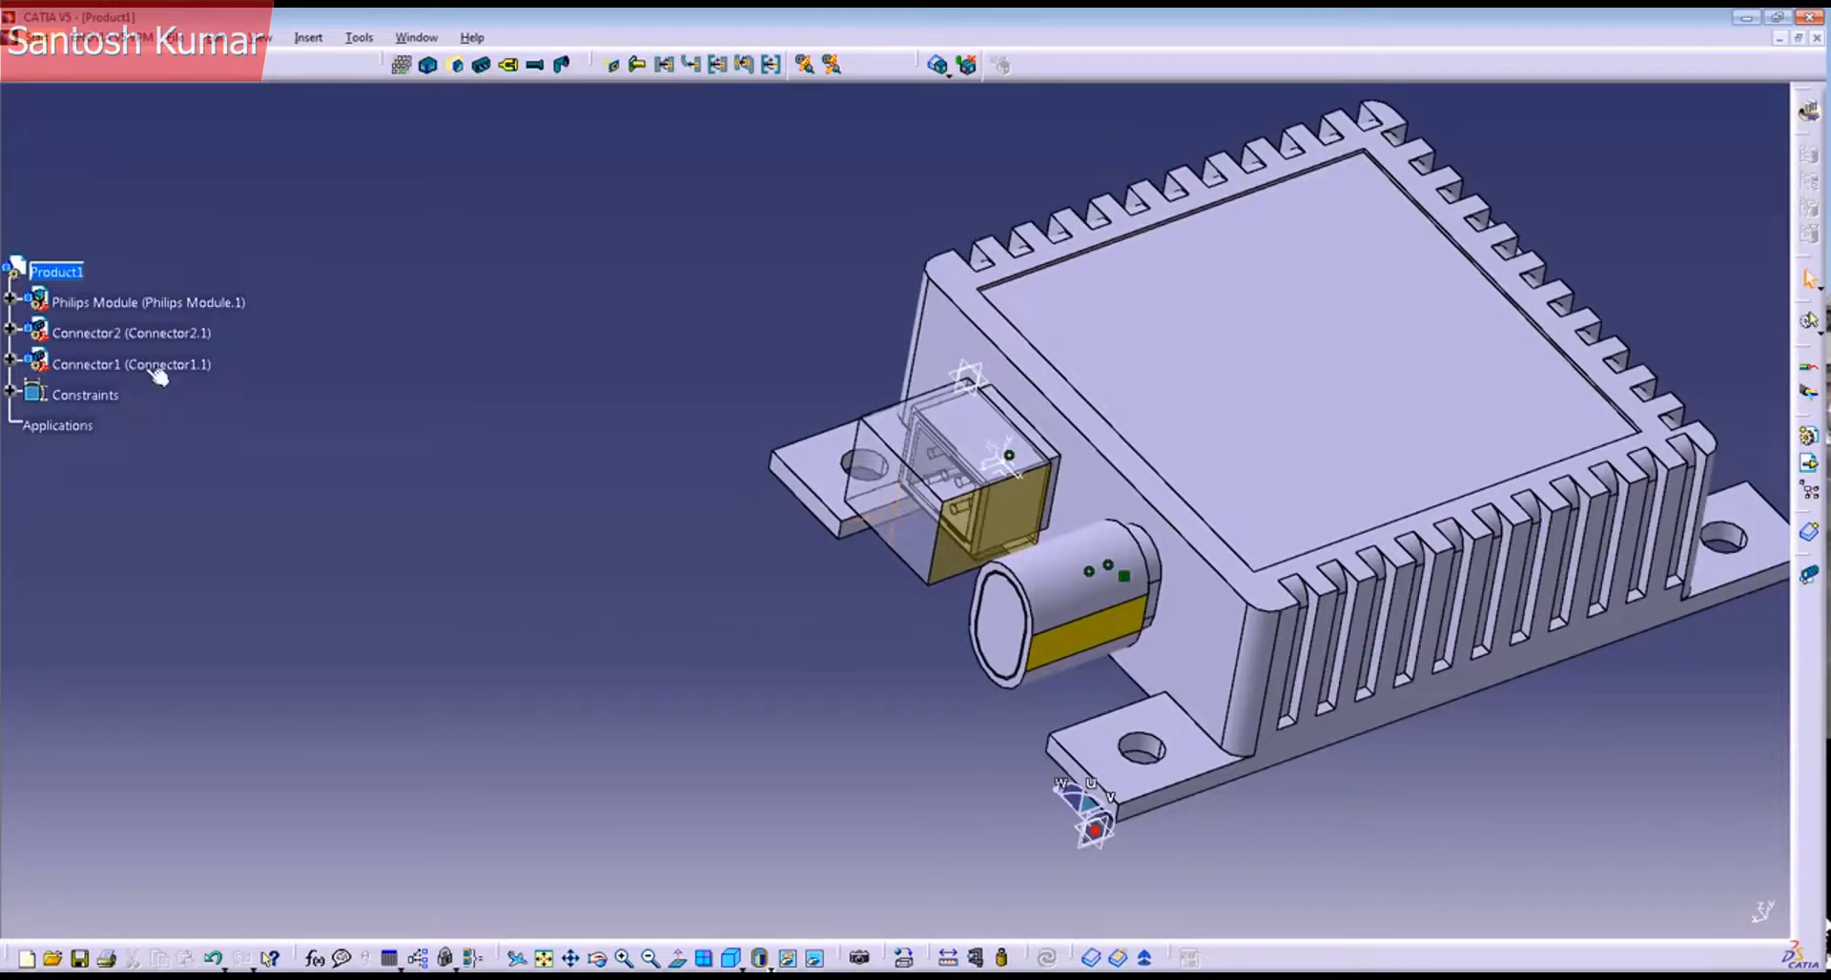
{"action": "right_click", "coordinate": [150, 373]}
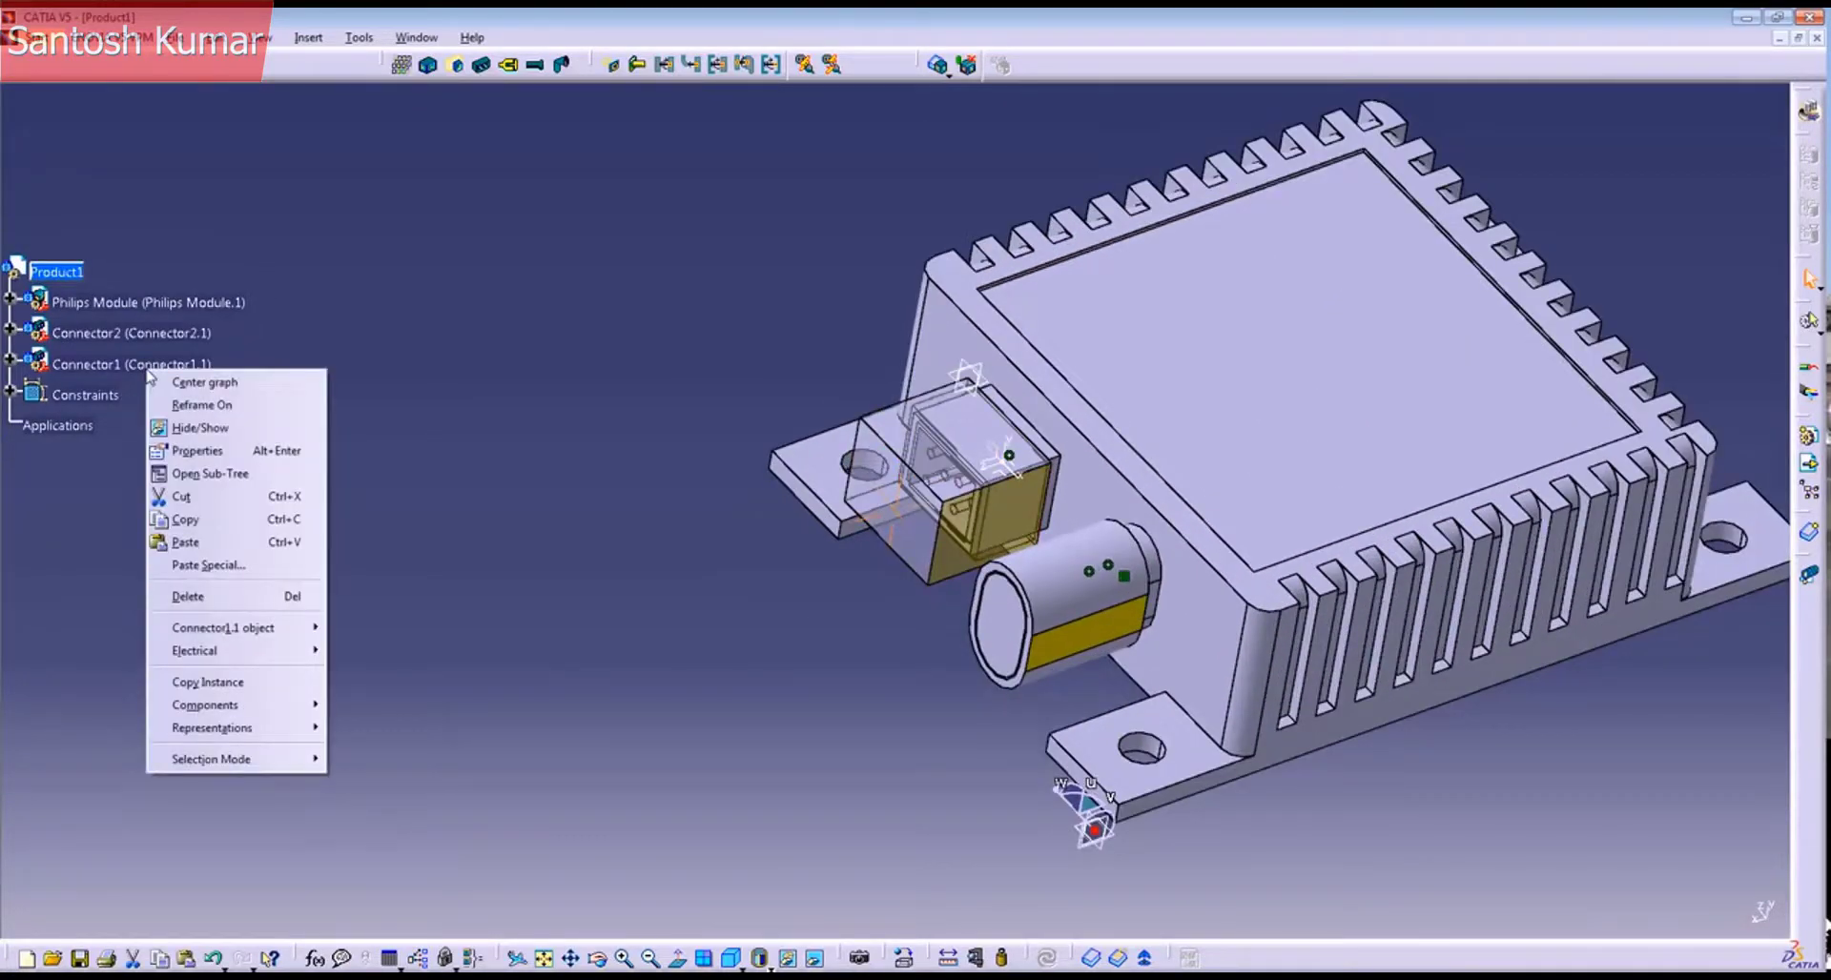
{"action": "left_click", "coordinate": [200, 450]}
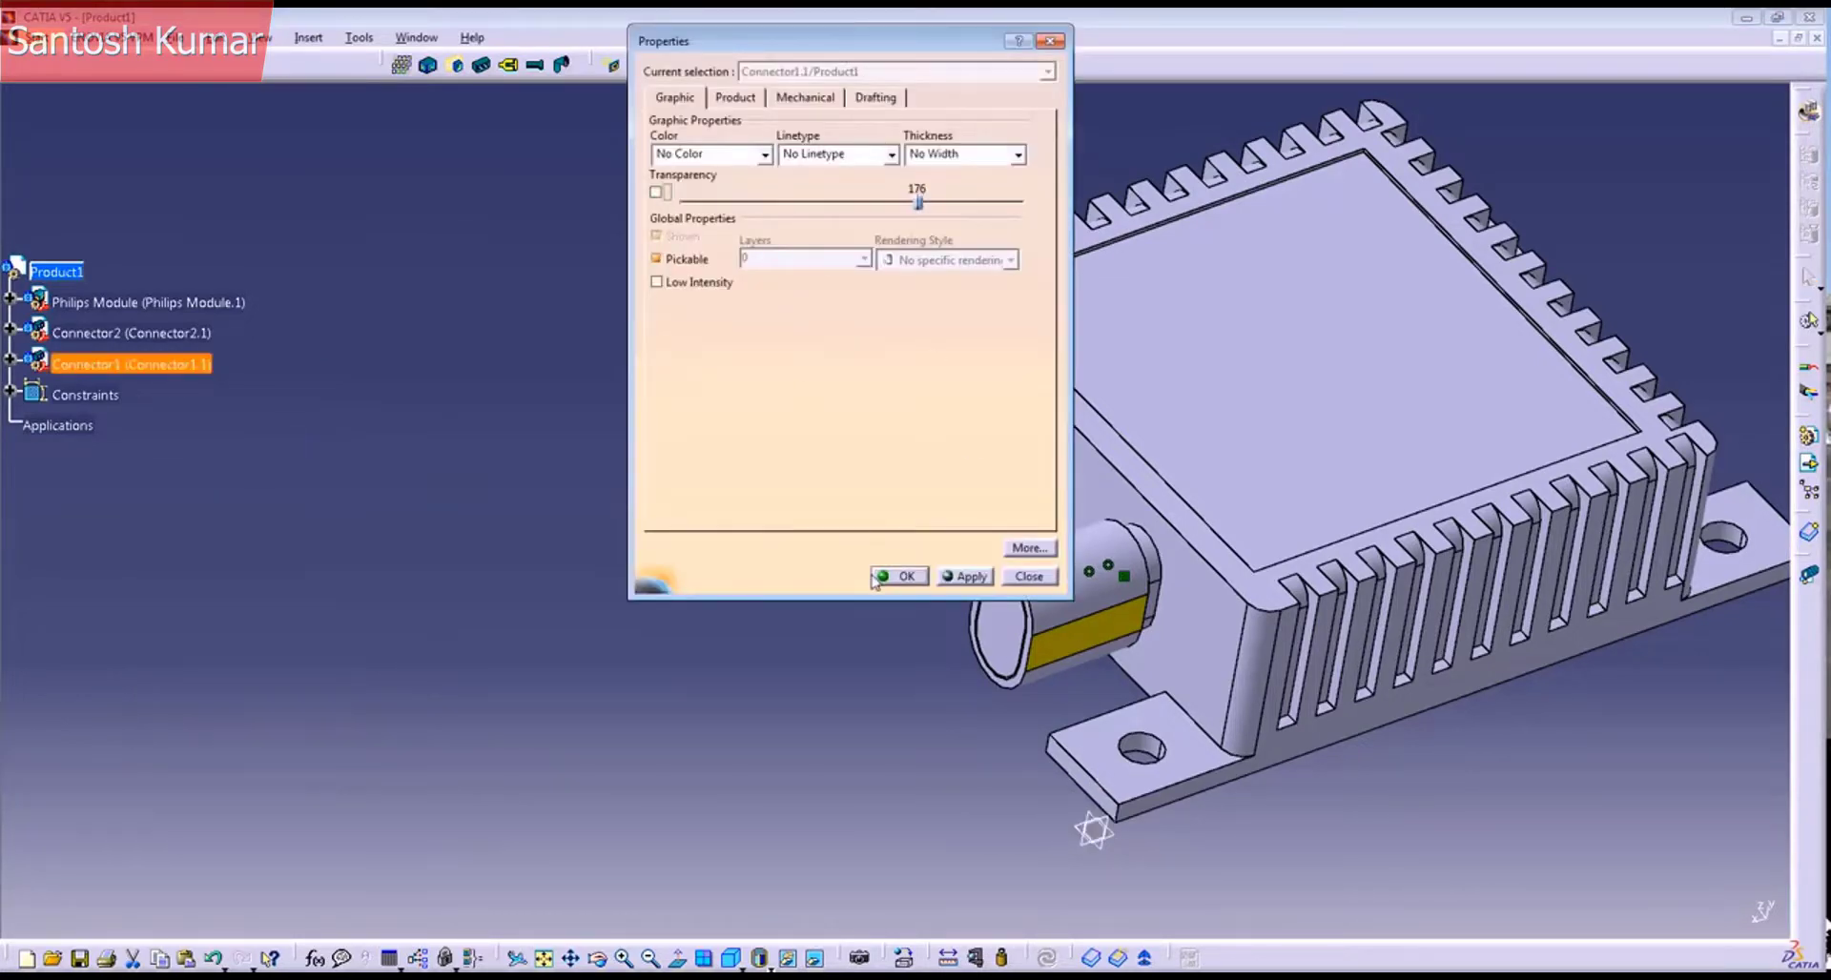
{"action": "left_click", "coordinate": [876, 577]}
Step: Switch to Wing_Sheet_Metal_Assy and examine the two connectors pasted at the Philips Module on the rib
{"action": "left_click", "coordinate": [417, 37]}
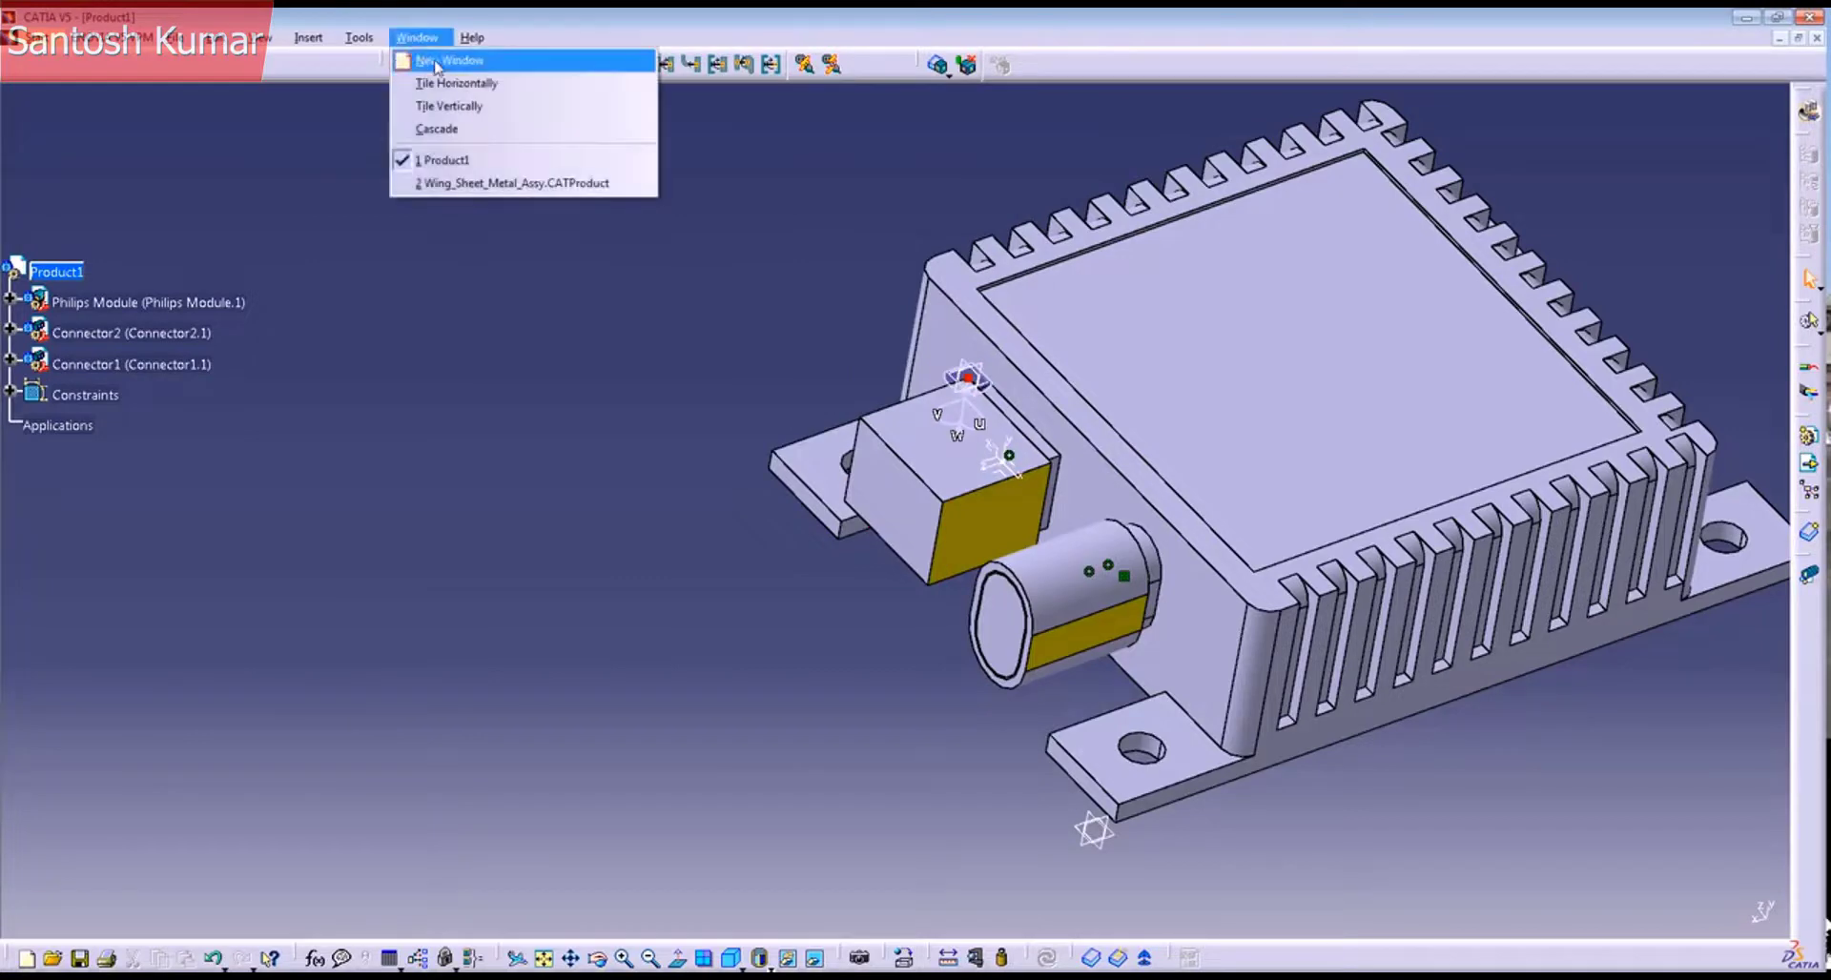
{"action": "left_click", "coordinate": [487, 186]}
{"action": "middle_click_drag", "start_coordinate": [797, 359], "coordinate": [798, 442], "text": "ctrl"}
{"action": "scroll", "coordinate": [454, 697], "scroll_direction": "up", "scroll_amount": 3}
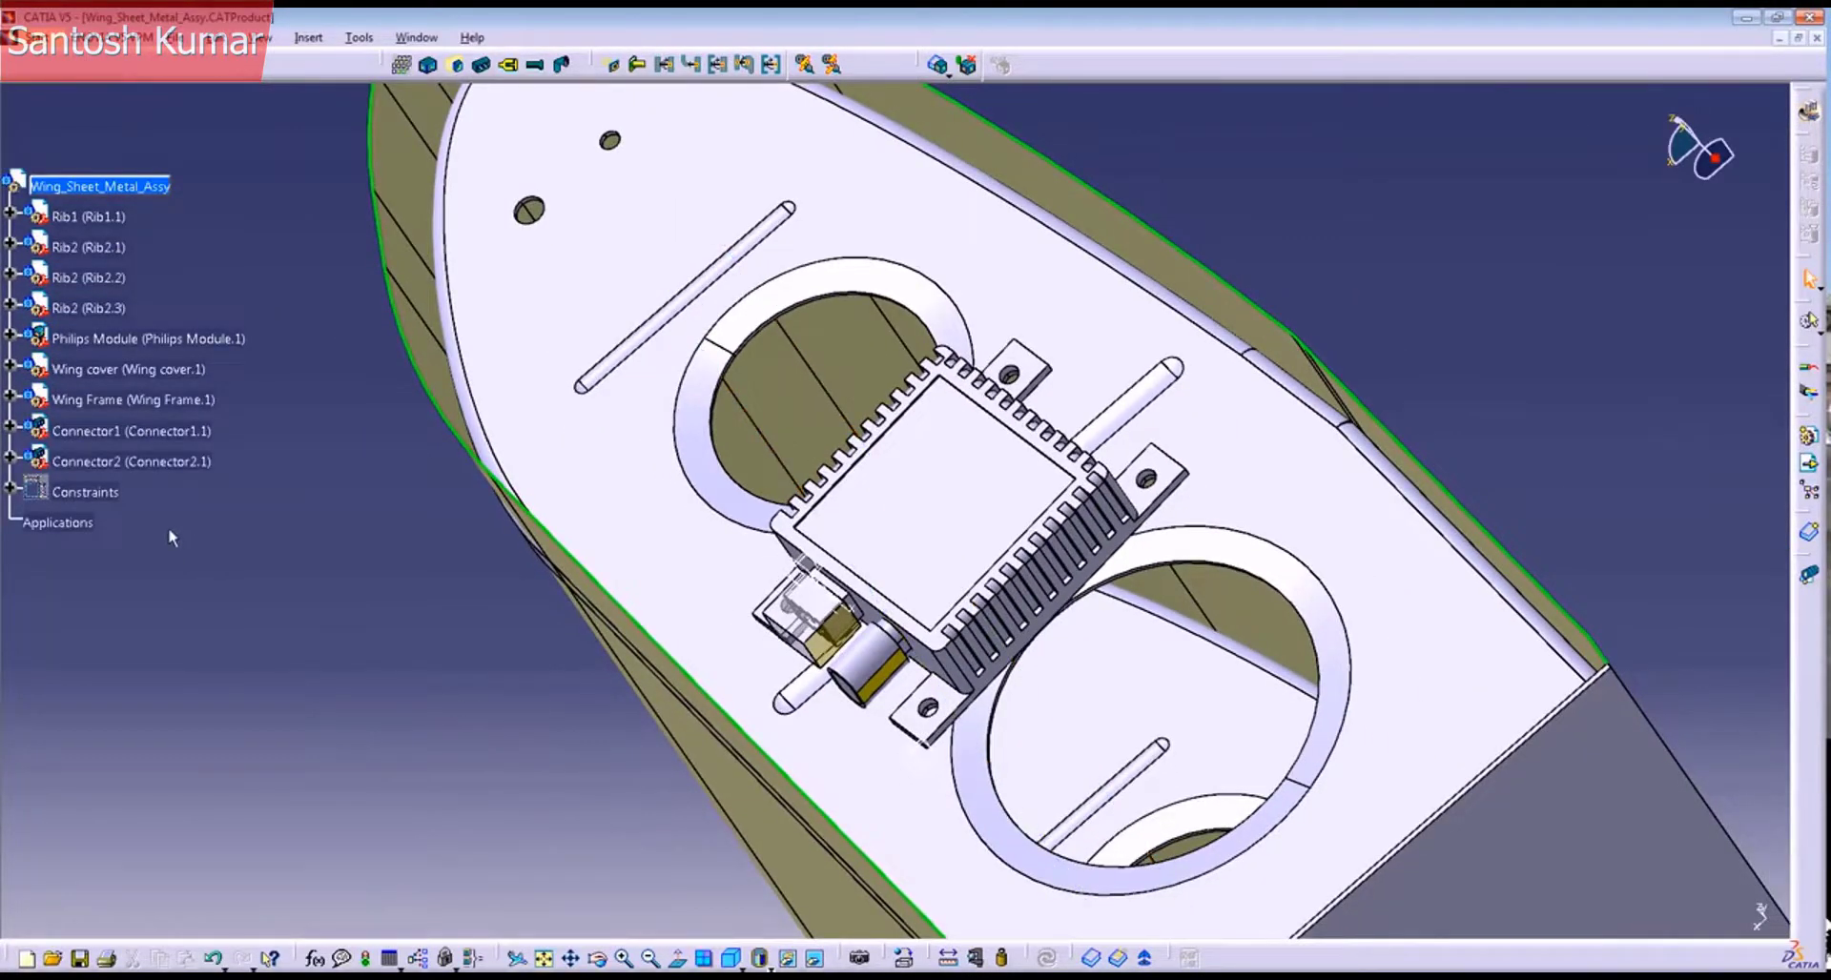
{"action": "middle_click_drag", "start_coordinate": [319, 531], "coordinate": [482, 453], "text": "ctrl"}
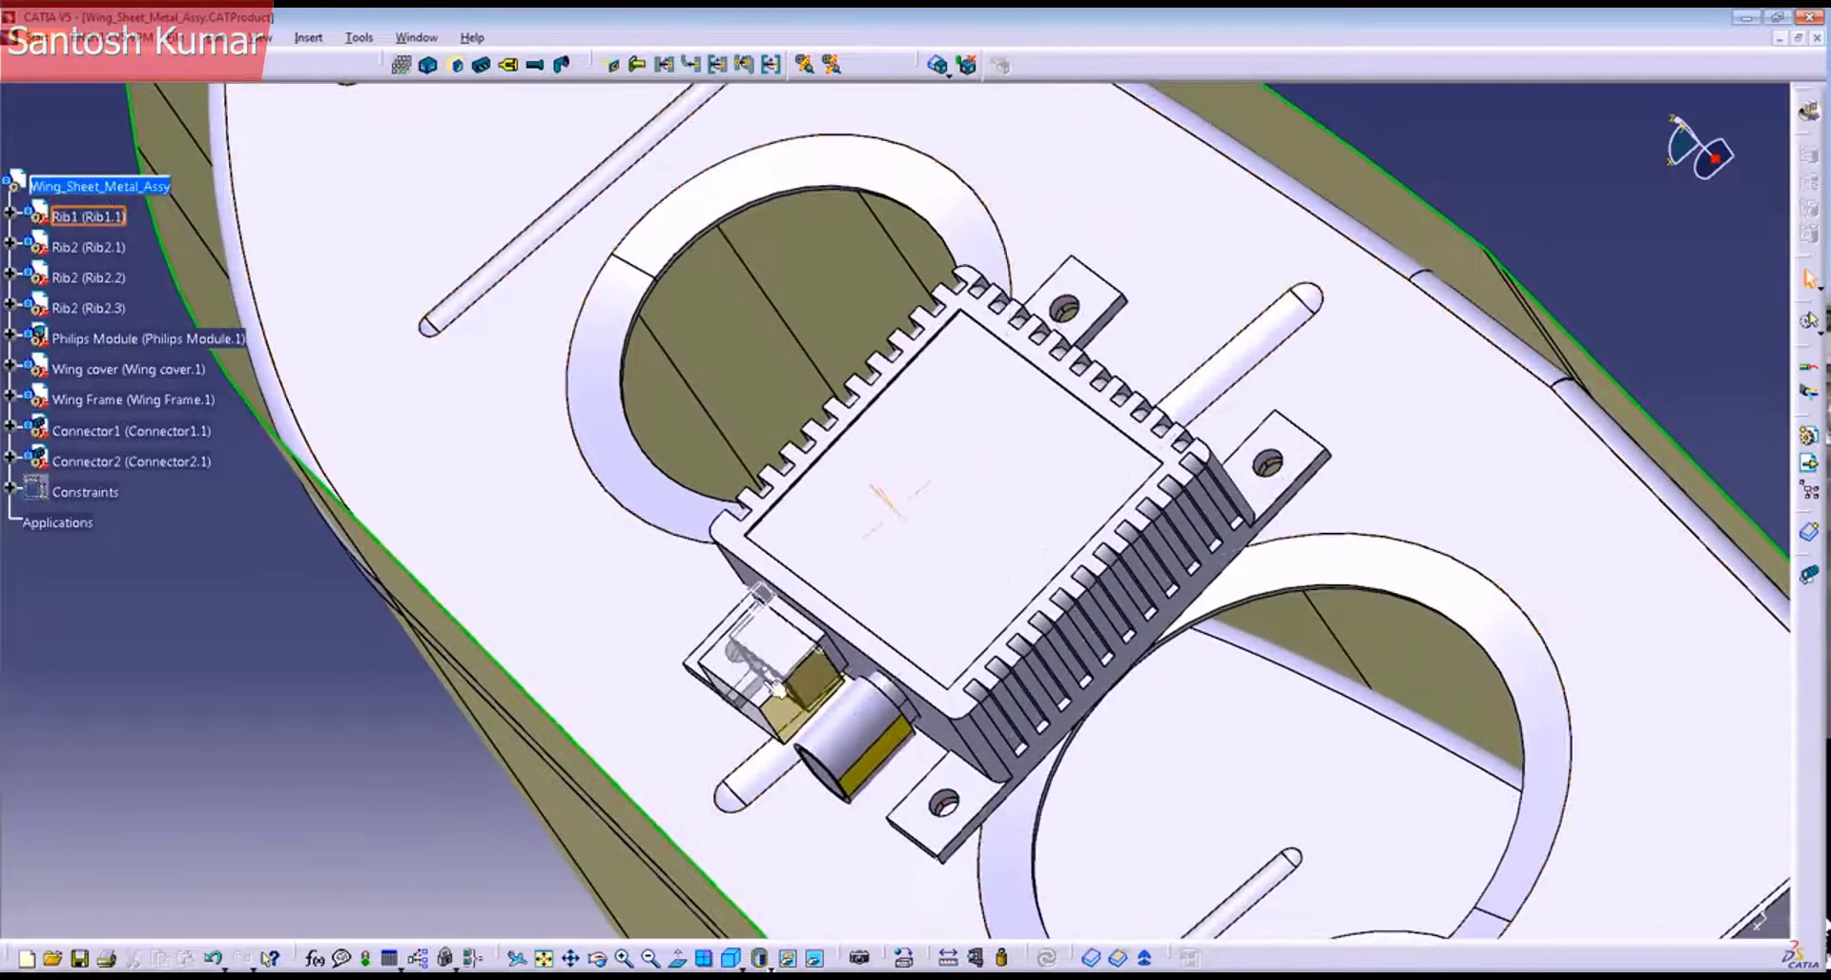
Step: Remove the transparency from Connector1 in the Wing_Sheet_Metal_Assy product so it displays opaque
{"action": "middle_click_drag", "start_coordinate": [618, 667], "coordinate": [534, 553]}
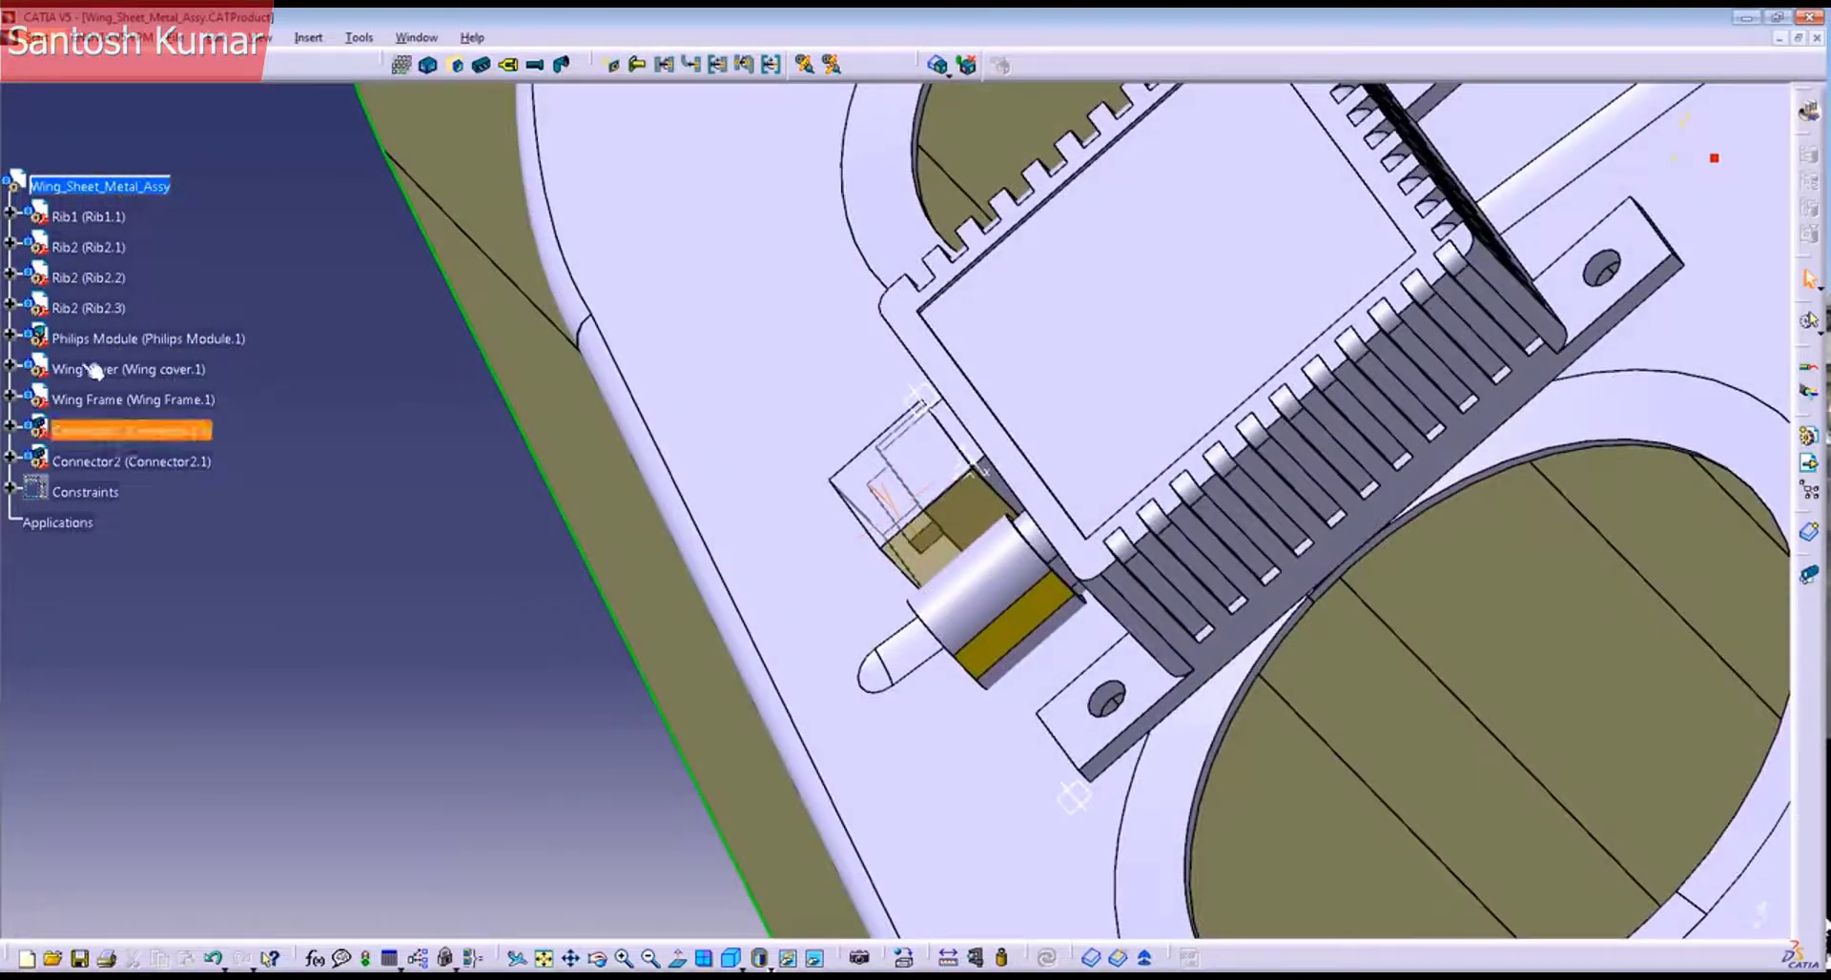
{"action": "right_click", "coordinate": [92, 439]}
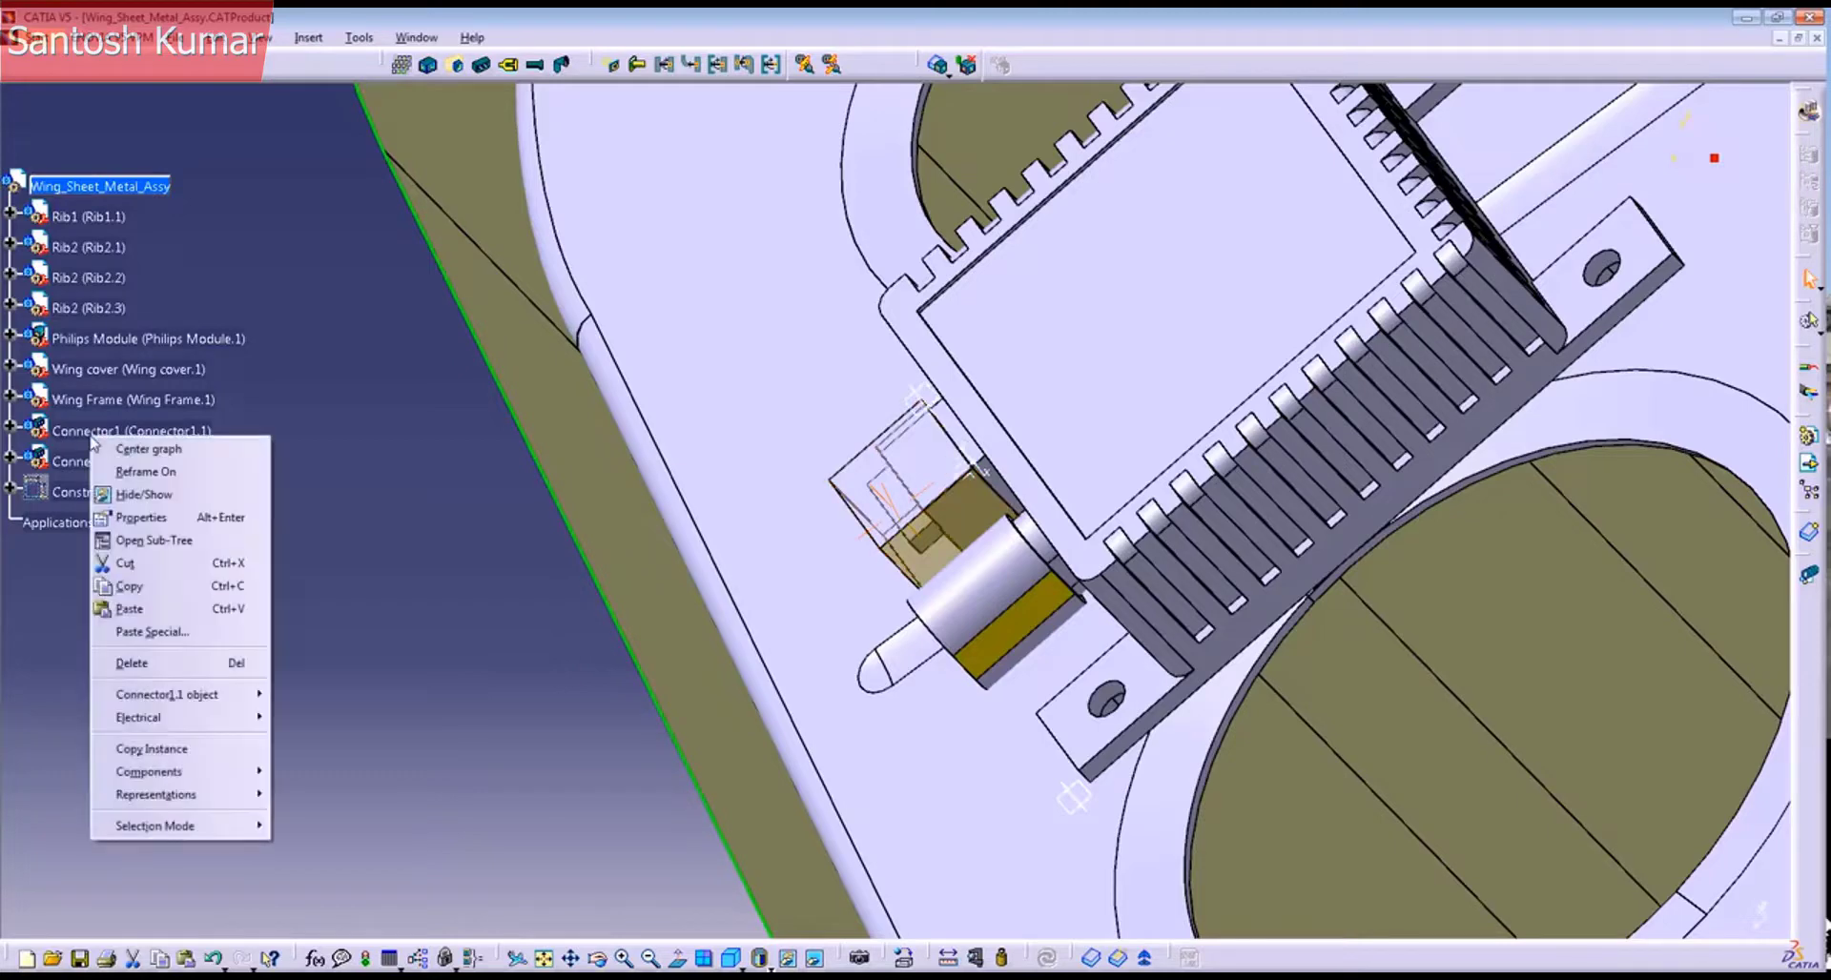
{"action": "left_click", "coordinate": [160, 520]}
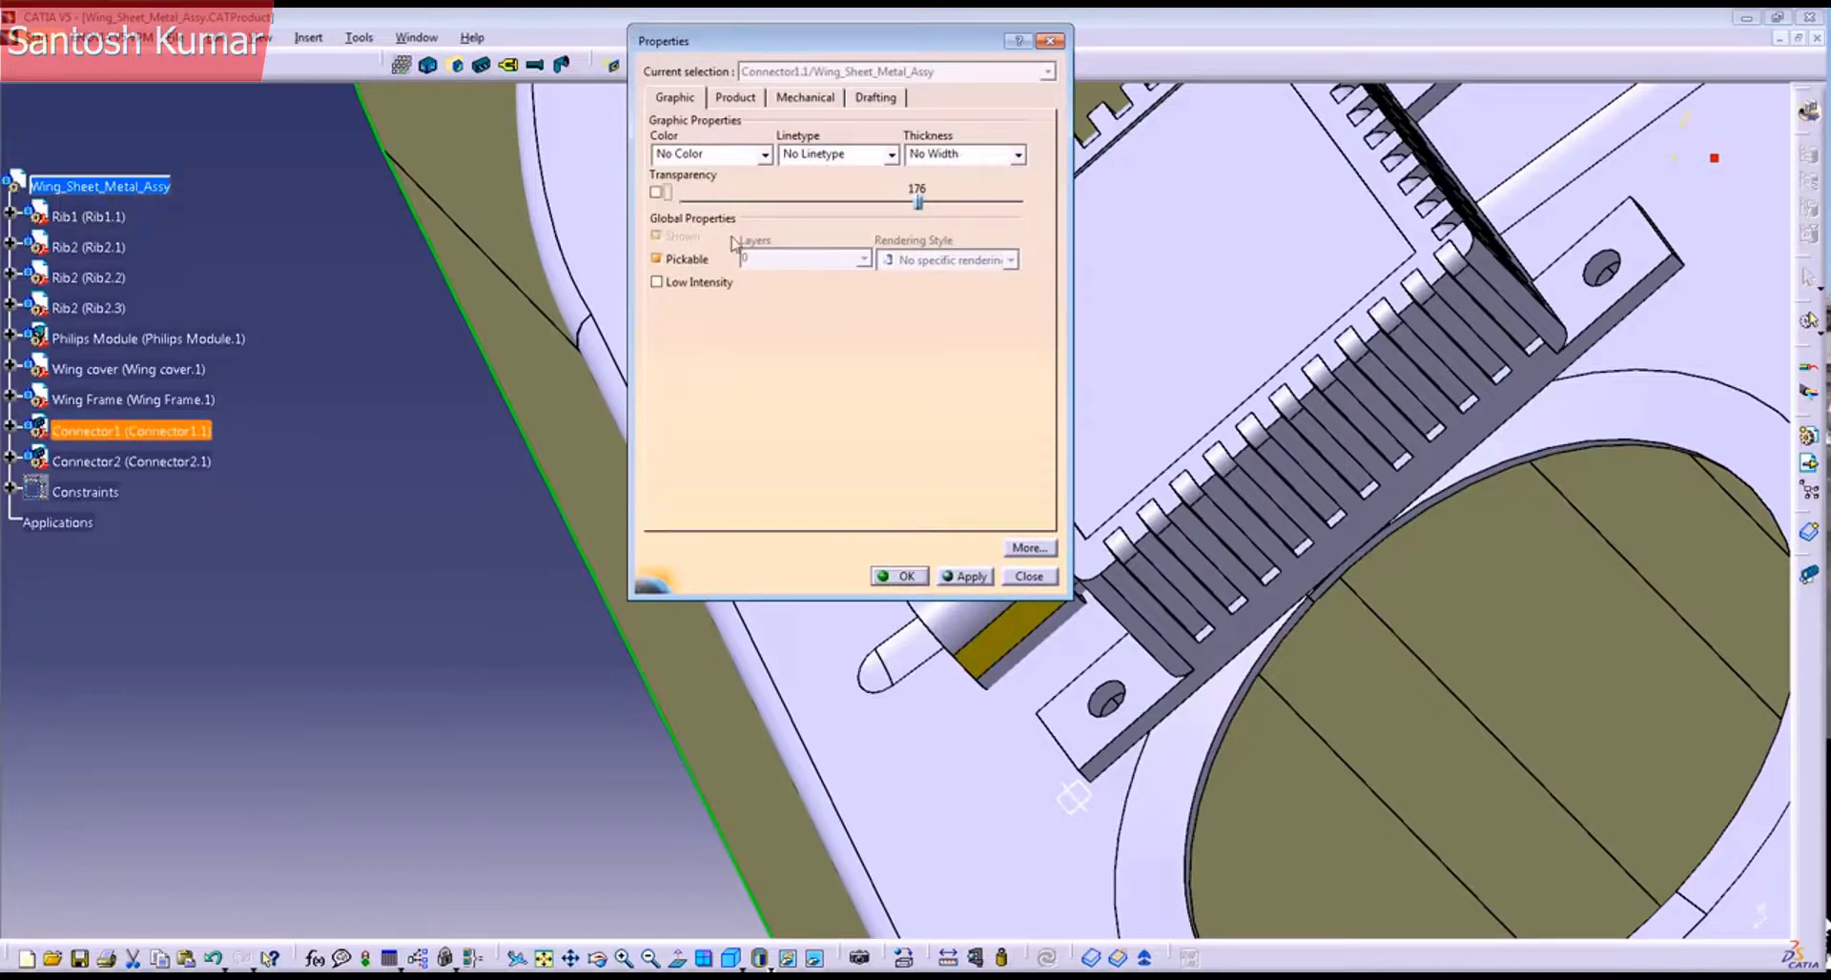
{"action": "left_click", "coordinate": [895, 576]}
Step: Inspect the Philips Module and its two connectors on the wing rib from several angles
{"action": "middle_click_drag", "start_coordinate": [755, 383], "coordinate": [751, 445]}
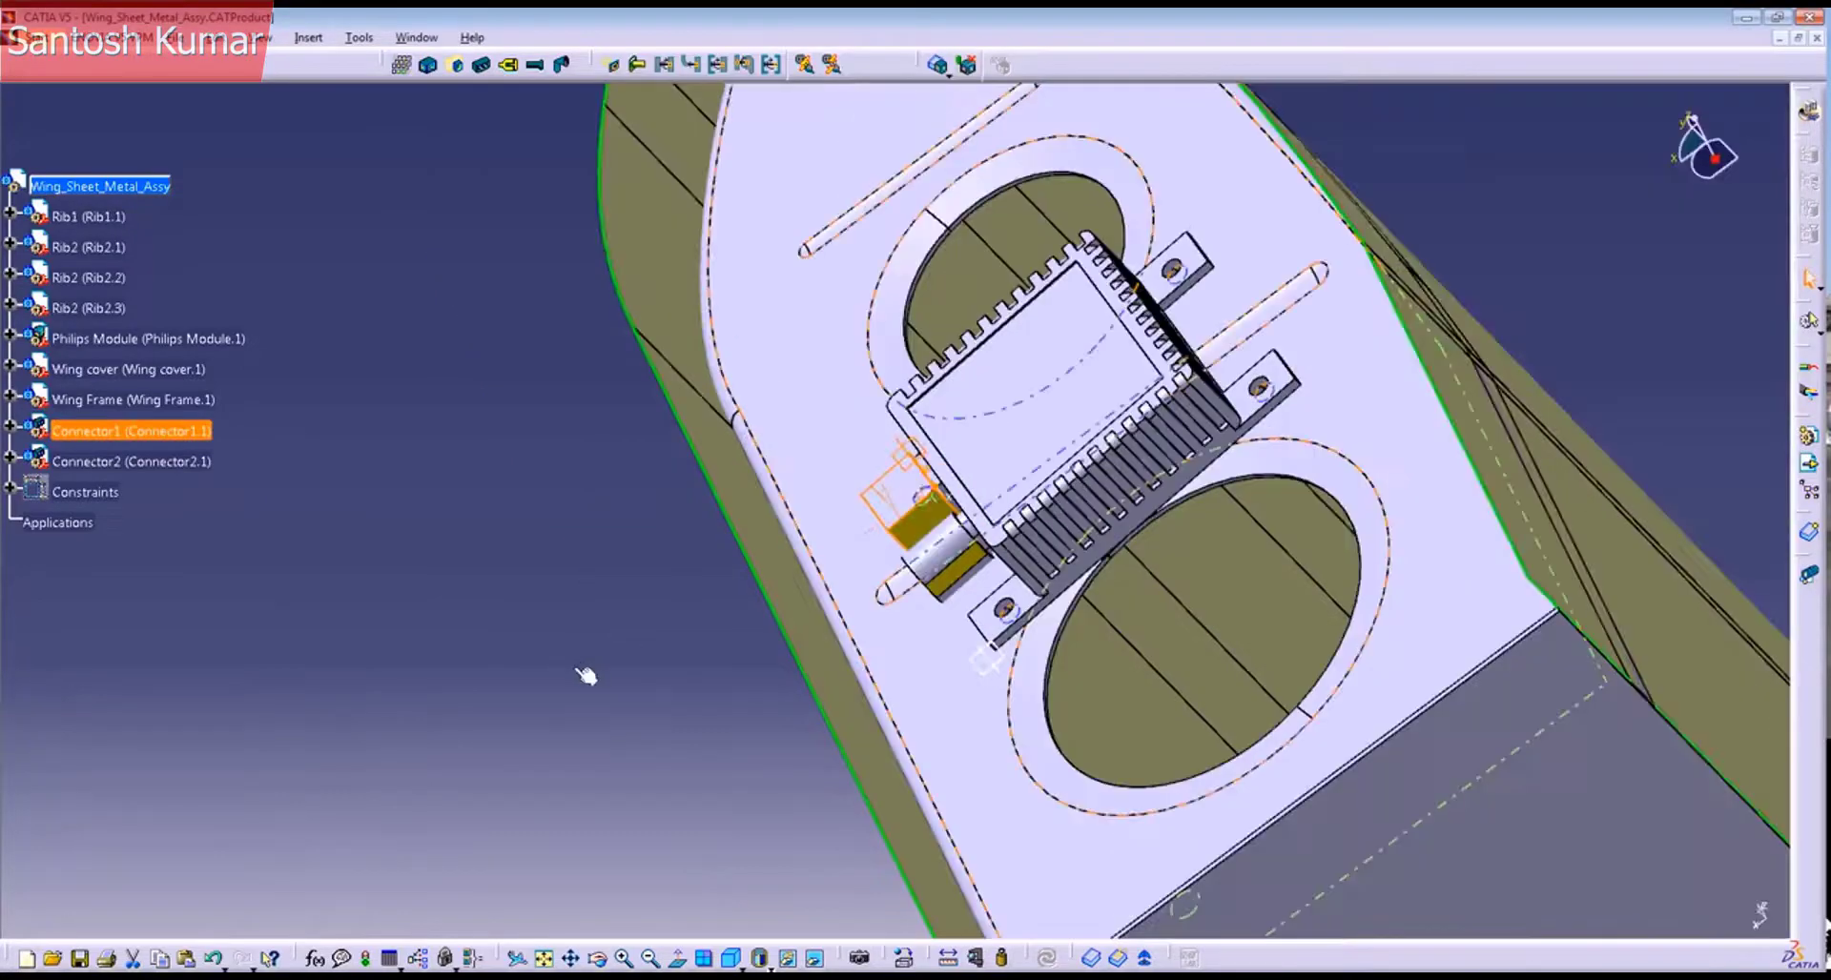
{"action": "middle_click_drag", "start_coordinate": [810, 499], "coordinate": [875, 556]}
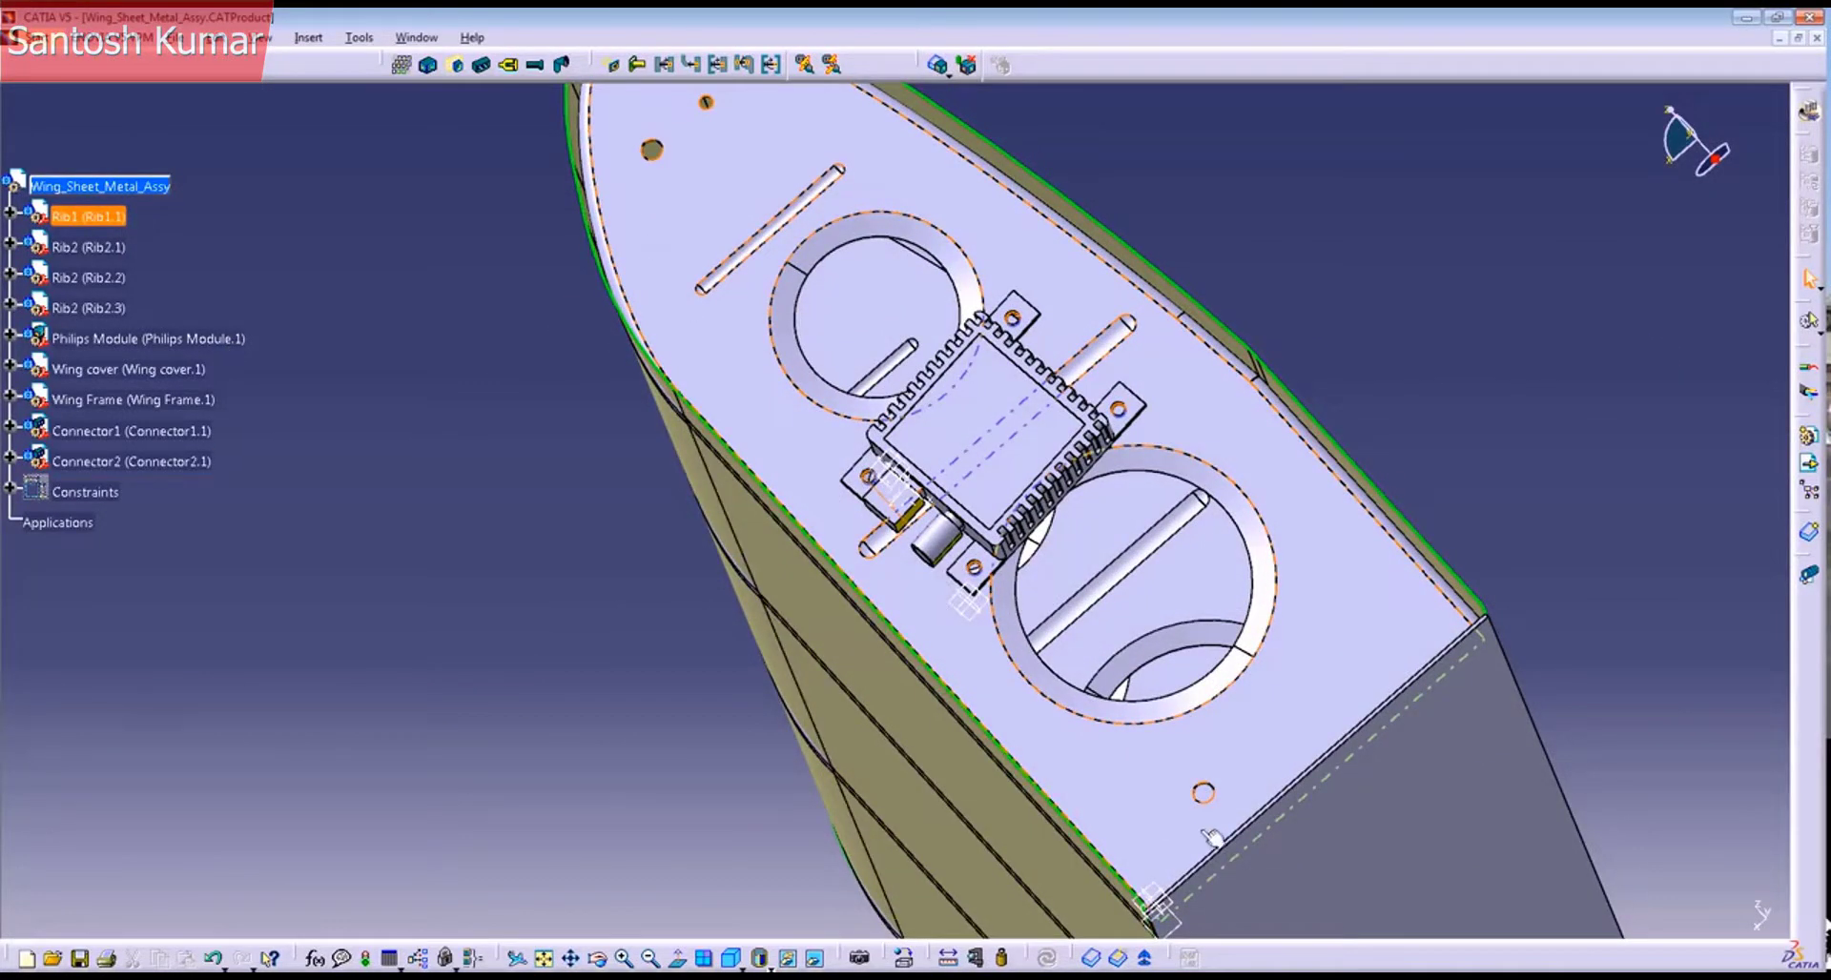
{"action": "middle_click_drag", "start_coordinate": [1042, 520], "coordinate": [1083, 614]}
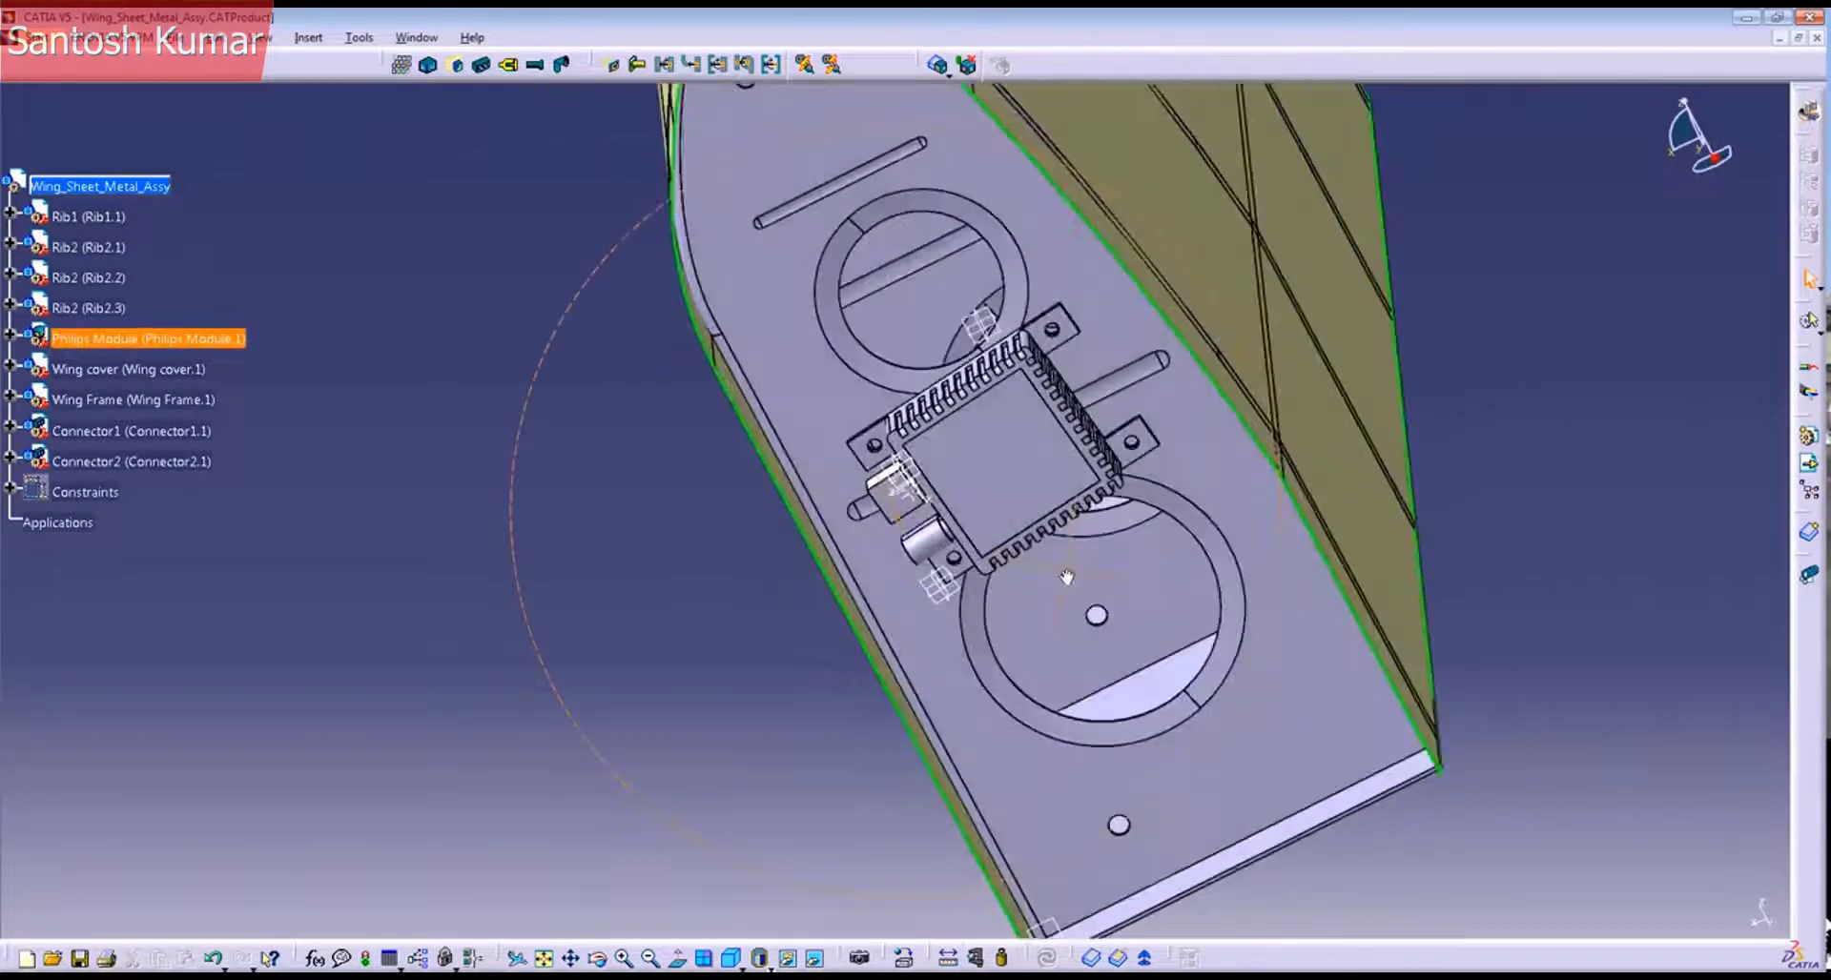
{"action": "middle_click_drag", "start_coordinate": [1057, 406], "coordinate": [954, 341]}
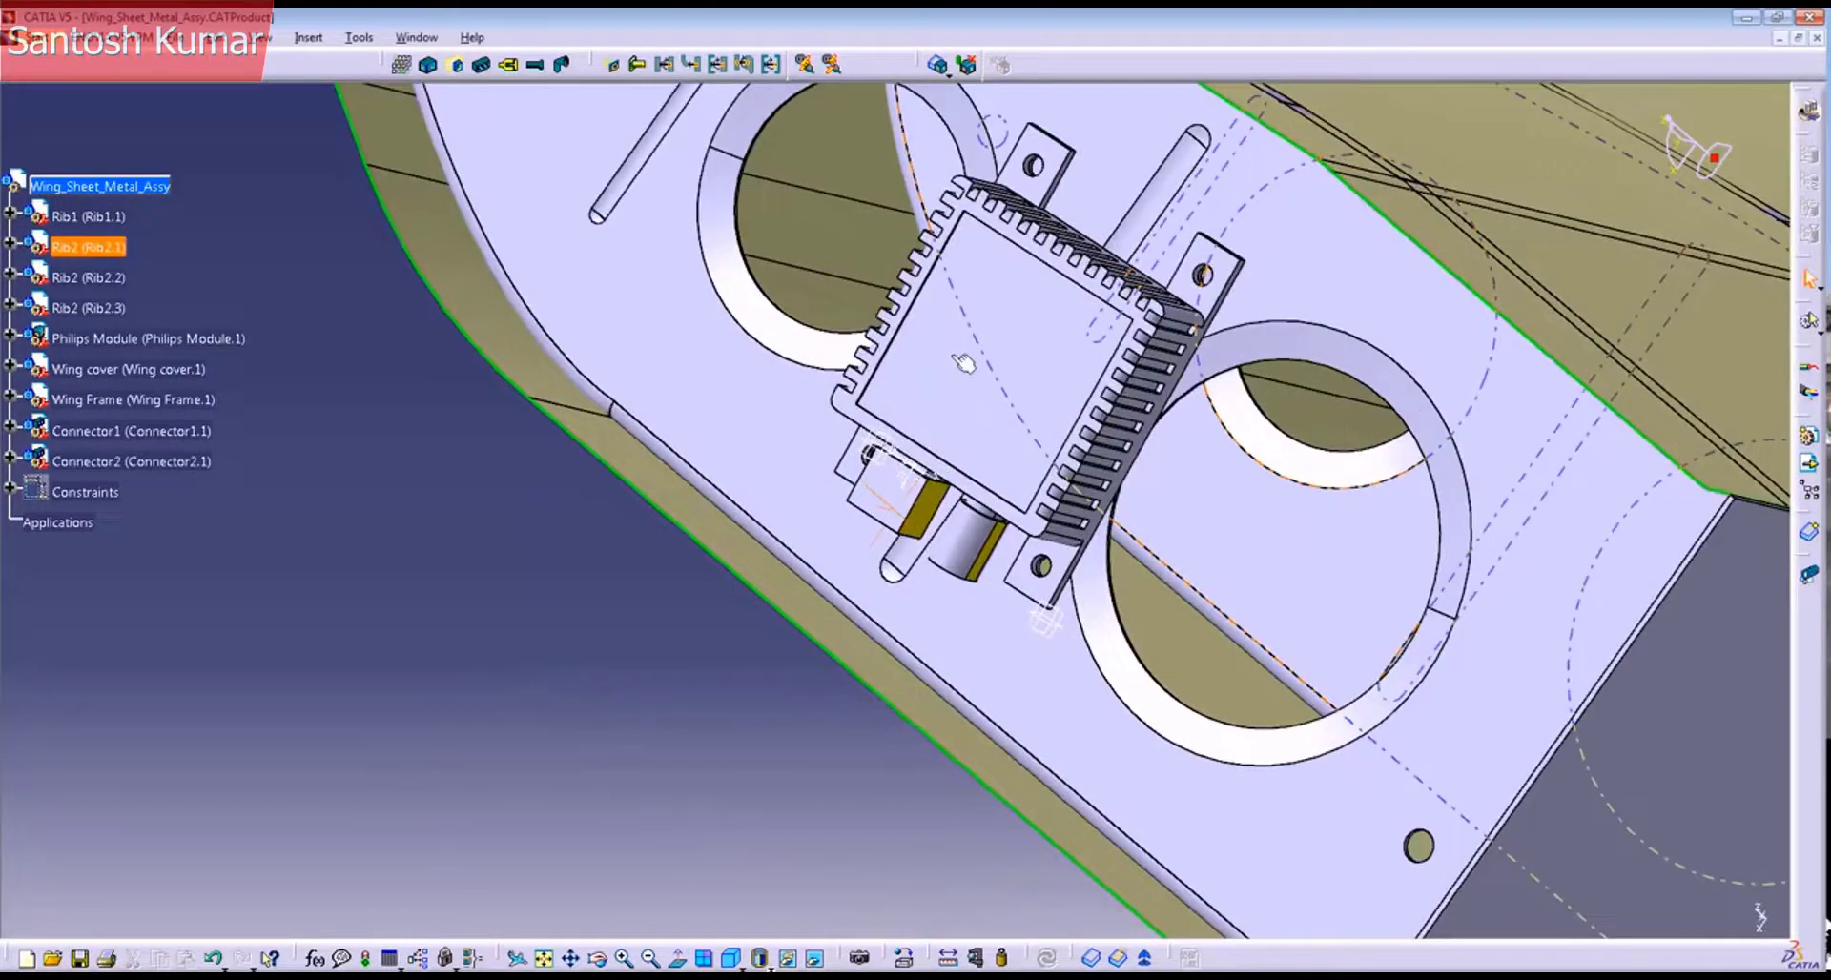
{"action": "middle_click_drag", "start_coordinate": [1161, 412], "coordinate": [1010, 577]}
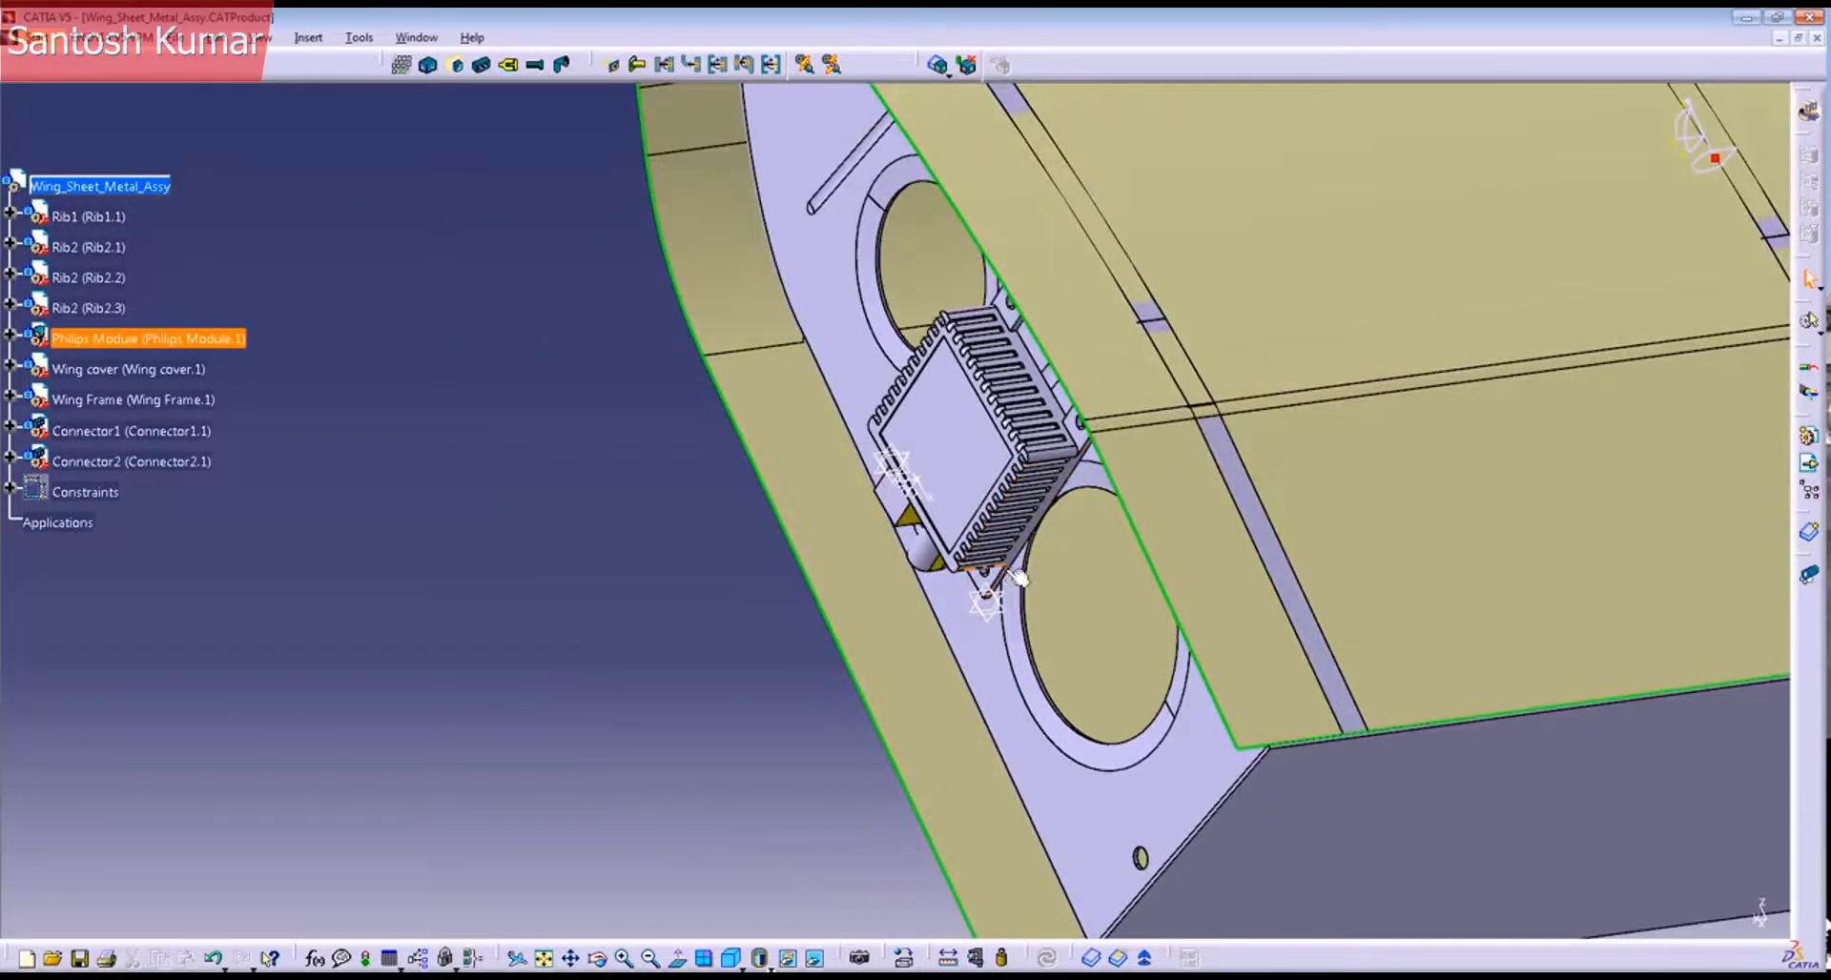